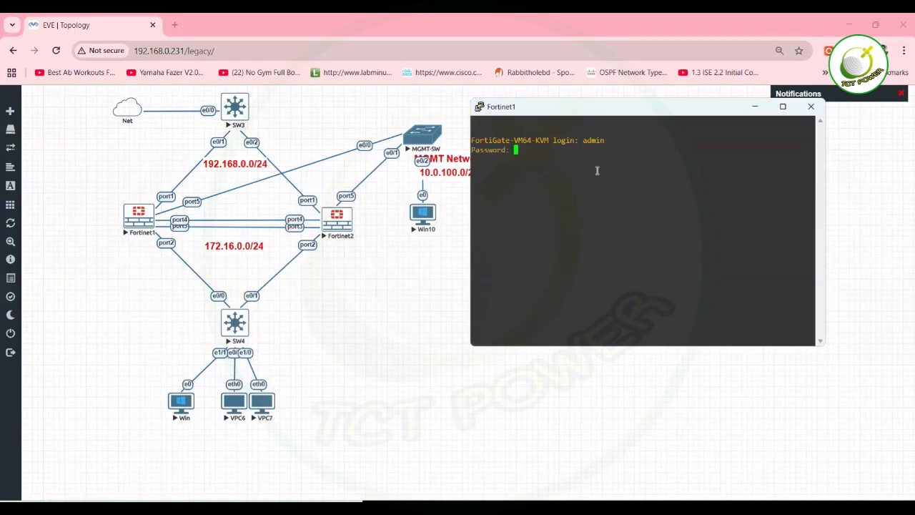
Log in to Fortinet1 as admin and set a new password to reach the FortiGate-VM64-KVM # prompt.
{"action": "key", "text": "Return"}
{"action": "type", "text": "admin"}
{"action": "key", "text": "Return"}
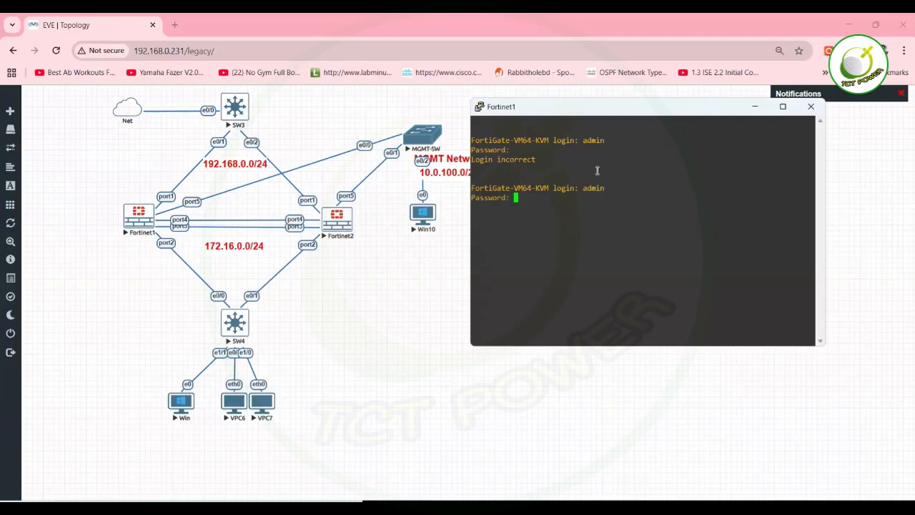
{"action": "key", "text": "Return"}
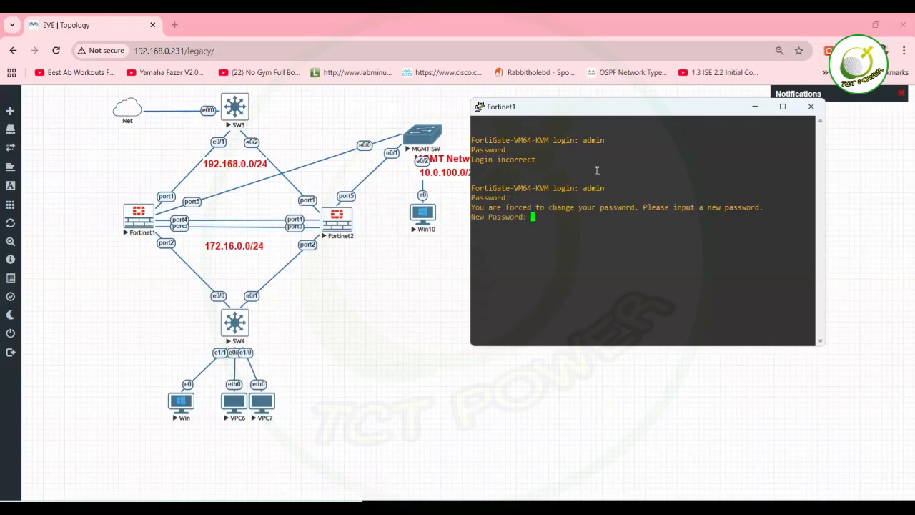
{"action": "key", "text": "Return"}
{"action": "key", "text": "Return"}
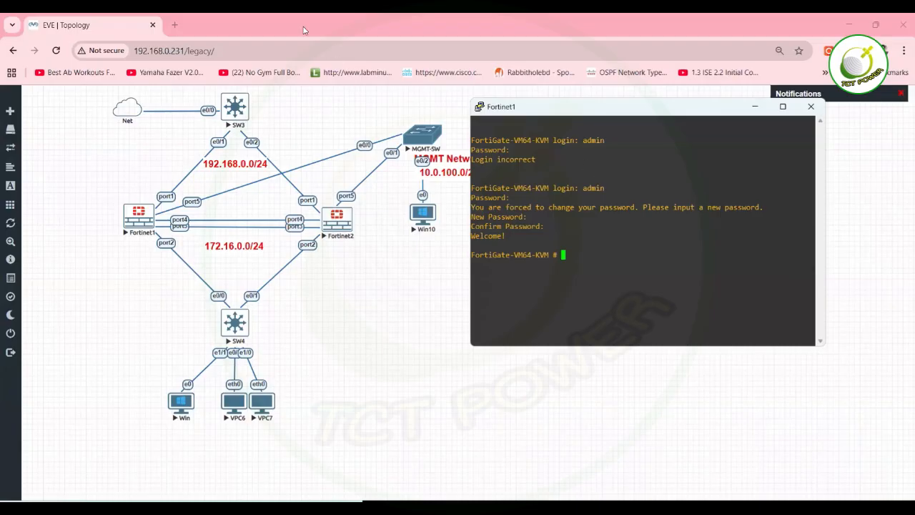
Create a 'MASTER' text label with font size 16 in bold and position it just above Fortinet1.
{"action": "right_click", "coordinate": [99, 177]}
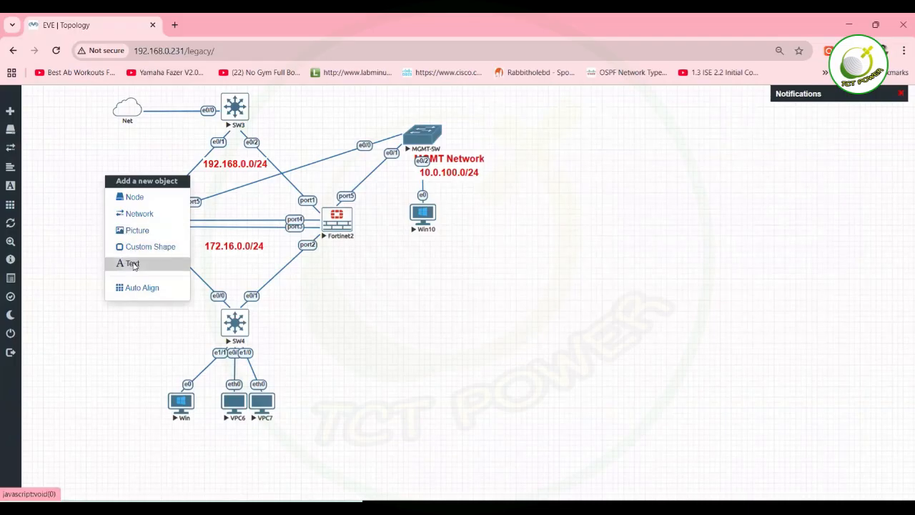
{"action": "left_click", "coordinate": [133, 264]}
{"action": "left_click", "coordinate": [407, 144]}
{"action": "type", "text": "MAST"}
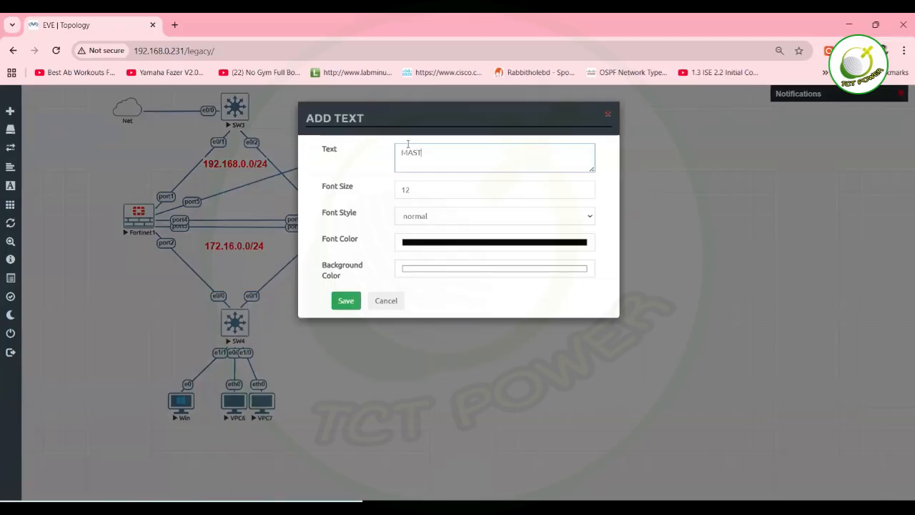
{"action": "type", "text": "ER"}
{"action": "left_click_drag", "start_coordinate": [459, 149], "coordinate": [351, 158]}
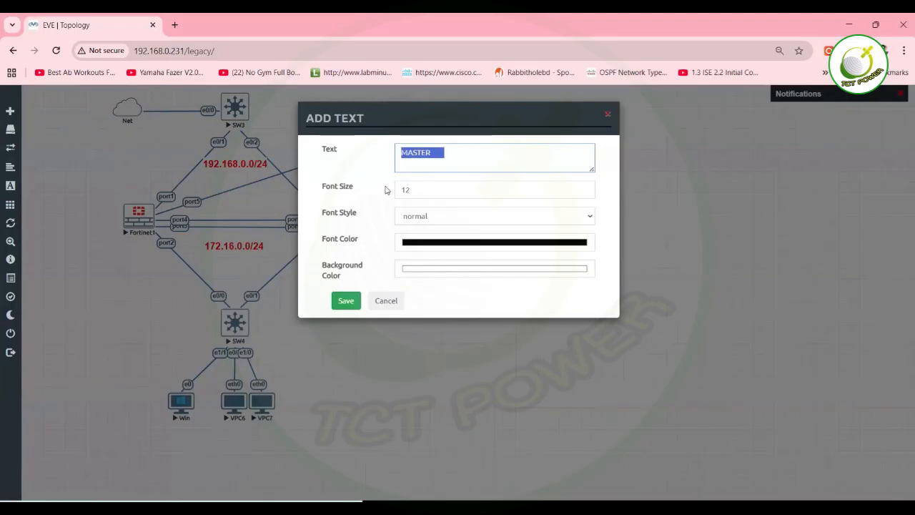
{"action": "left_click", "coordinate": [413, 189]}
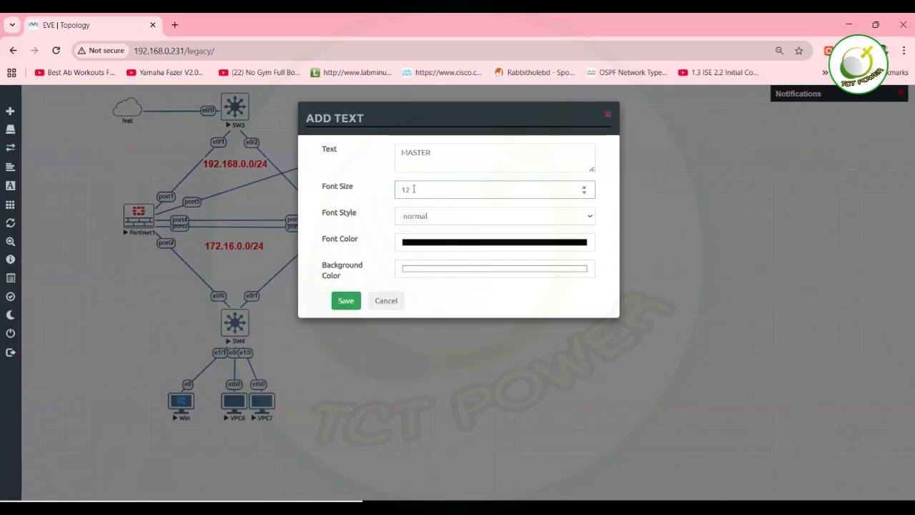
{"action": "key", "text": "BackSpace"}
{"action": "type", "text": "6"}
{"action": "left_click", "coordinate": [462, 221]}
{"action": "left_click", "coordinate": [423, 254]}
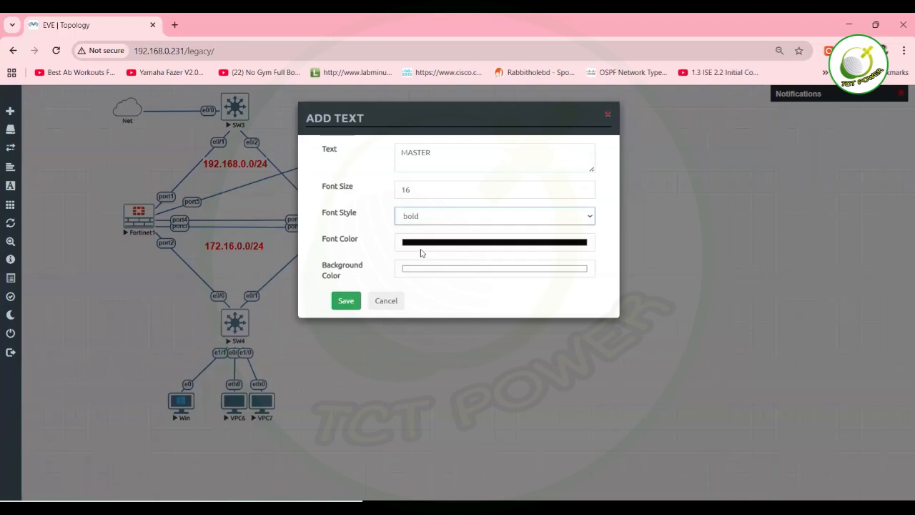
{"action": "left_click", "coordinate": [340, 304]}
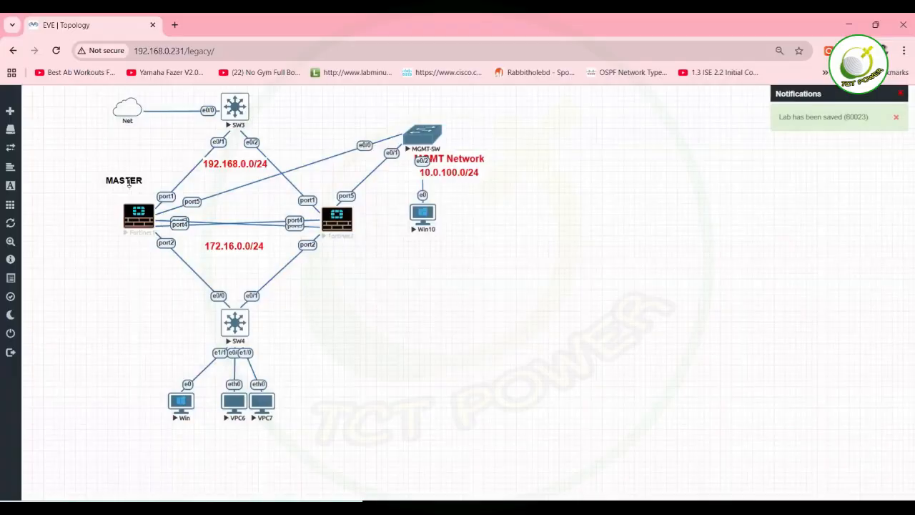
{"action": "mouse_move", "coordinate": [128, 183]}
{"action": "left_mouse_down"}
{"action": "mouse_move", "coordinate": [128, 246]}
{"action": "mouse_move", "coordinate": [138, 198]}
{"action": "left_mouse_up"}
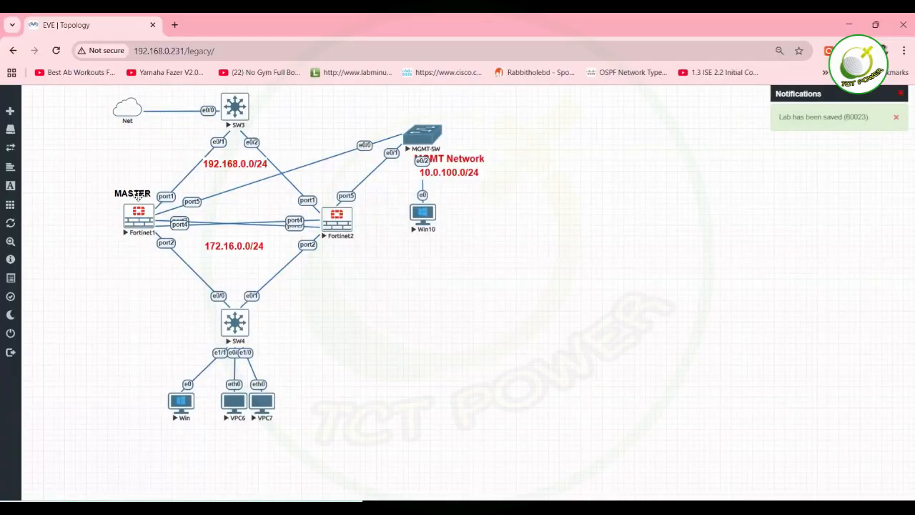
Duplicate the MASTER label, move it beside Fortinet2's port5 and change its text to 'SLAVE'.
{"action": "right_click", "coordinate": [138, 196]}
{"action": "left_click", "coordinate": [188, 220]}
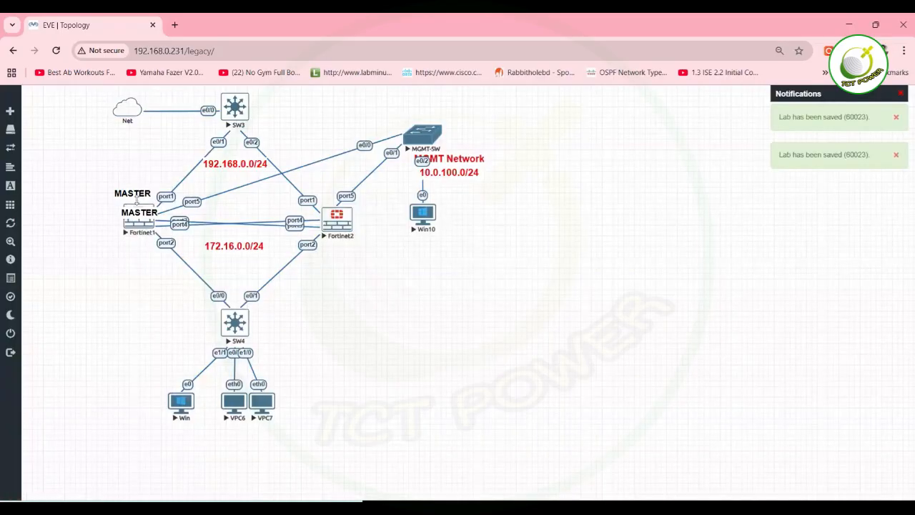
{"action": "left_click_drag", "start_coordinate": [138, 213], "coordinate": [371, 200]}
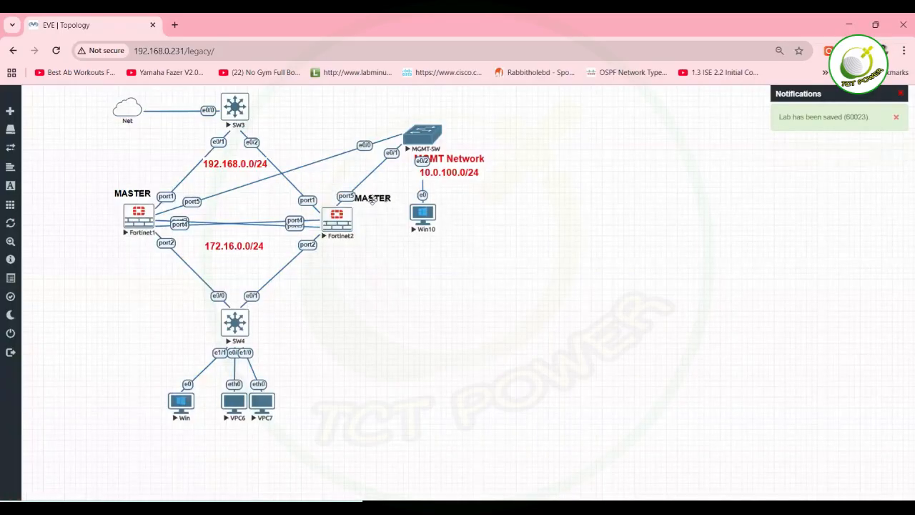
{"action": "key", "text": "BackSpace"}
{"action": "key", "text": "BackSpace"}
{"action": "key", "text": "BackSpace"}
{"action": "key", "text": "BackSpace"}
{"action": "key", "text": "BackSpace"}
{"action": "key", "text": "BackSpace"}
{"action": "type", "text": "SLAVE"}
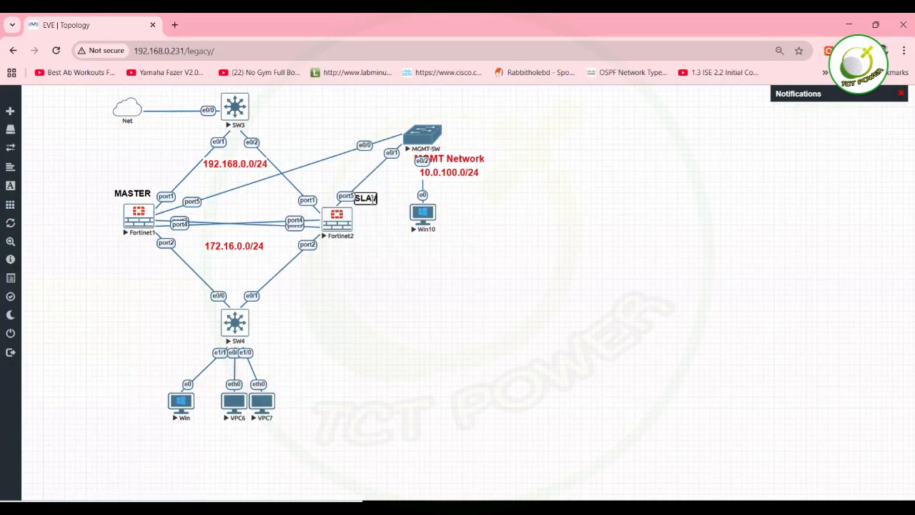
{"action": "left_click", "coordinate": [373, 277]}
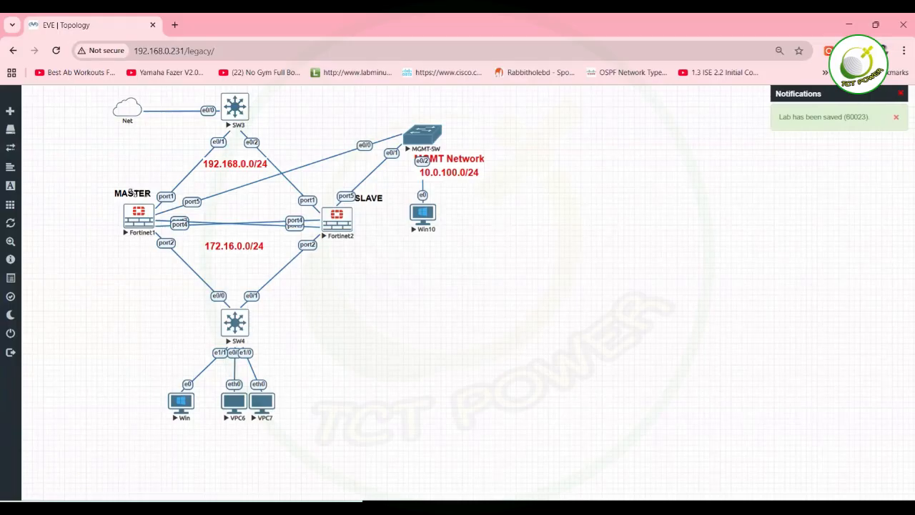
Nudge Fortinet2 into place and move the Win node right next to VPC6.
{"action": "left_click_drag", "start_coordinate": [340, 222], "coordinate": [337, 218]}
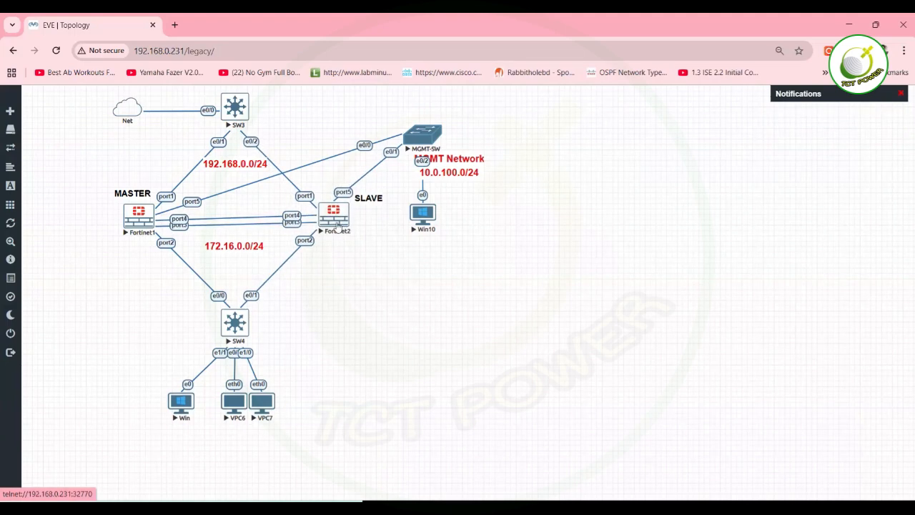
{"action": "left_click_drag", "start_coordinate": [337, 226], "coordinate": [339, 229]}
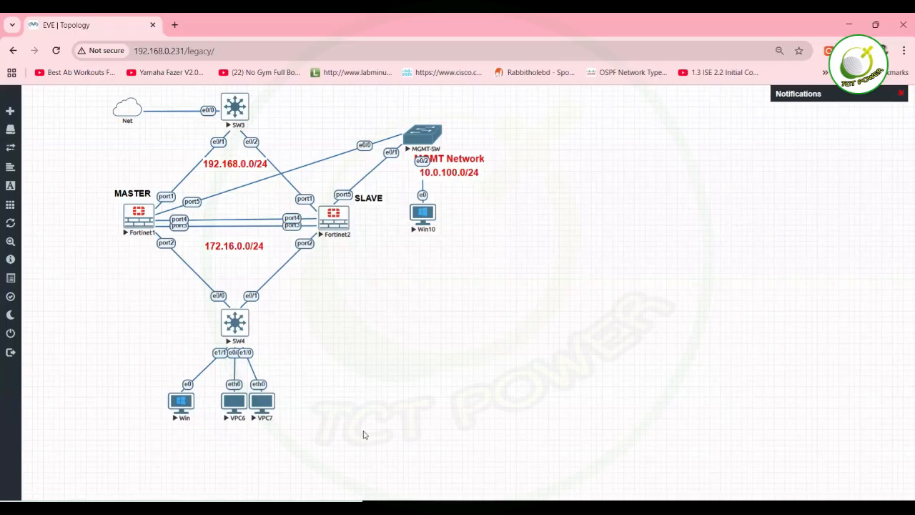
{"action": "left_click_drag", "start_coordinate": [186, 405], "coordinate": [209, 406]}
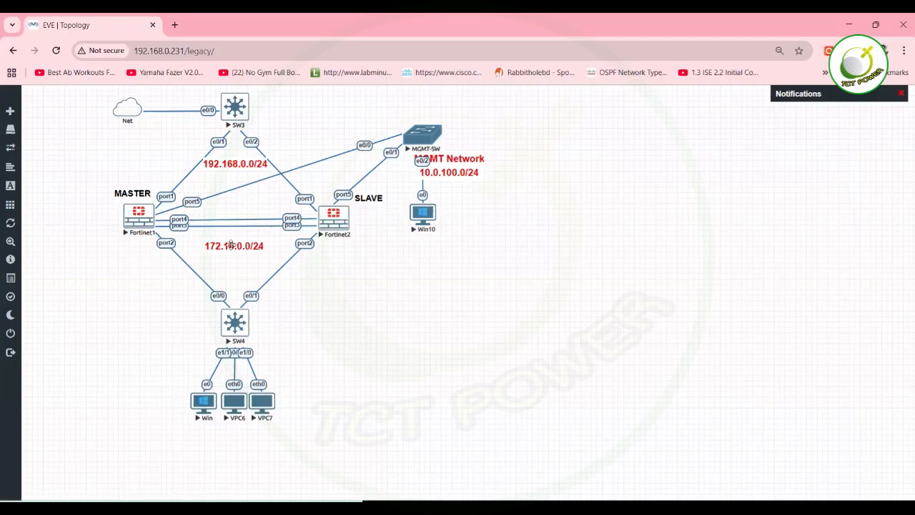
Duplicate the 172.16.0.0/24 label, place it near Fortinet1's port2 and edit it to 172.16.0.1.
{"action": "right_click", "coordinate": [231, 245]}
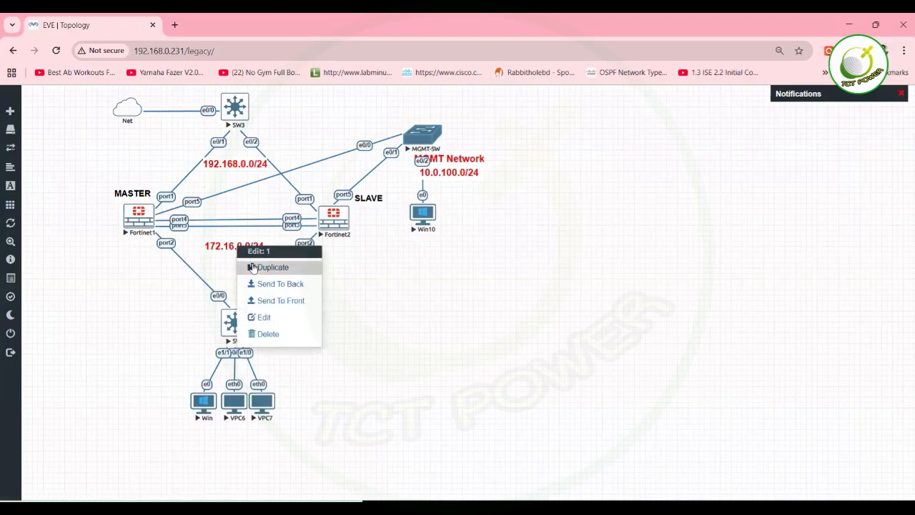
{"action": "left_click", "coordinate": [251, 266]}
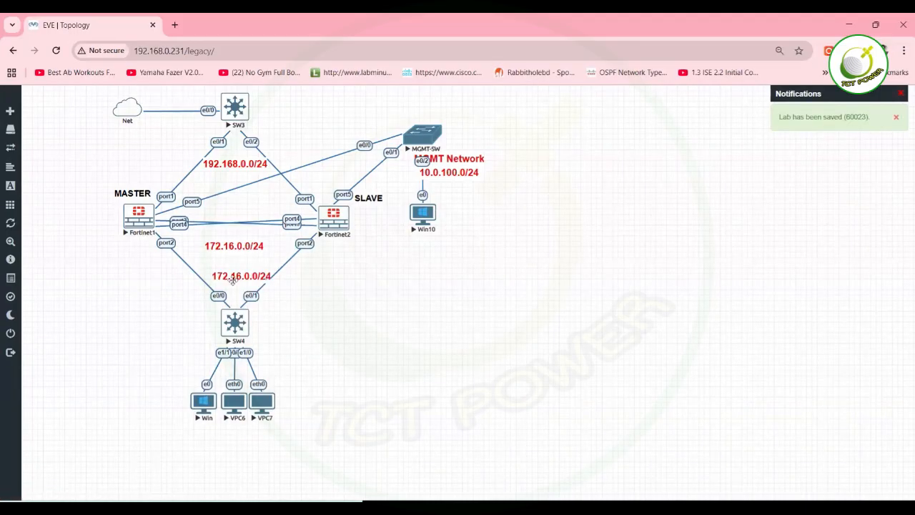
{"action": "left_click_drag", "start_coordinate": [235, 275], "coordinate": [127, 259]}
{"action": "double_click", "coordinate": [128, 258]}
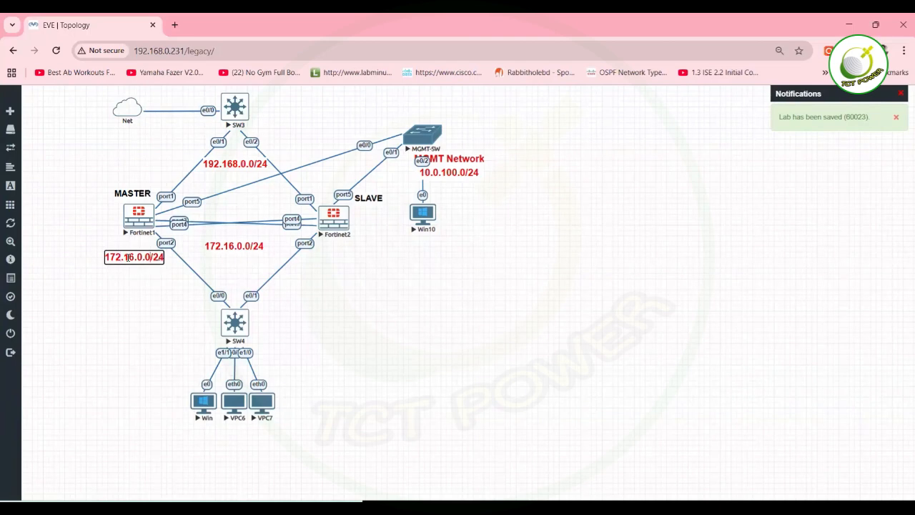
{"action": "key", "text": "BackSpace"}
{"action": "key", "text": "BackSpace"}
{"action": "key", "text": "BackSpace"}
{"action": "key", "text": "BackSpace"}
{"action": "type", "text": "1"}
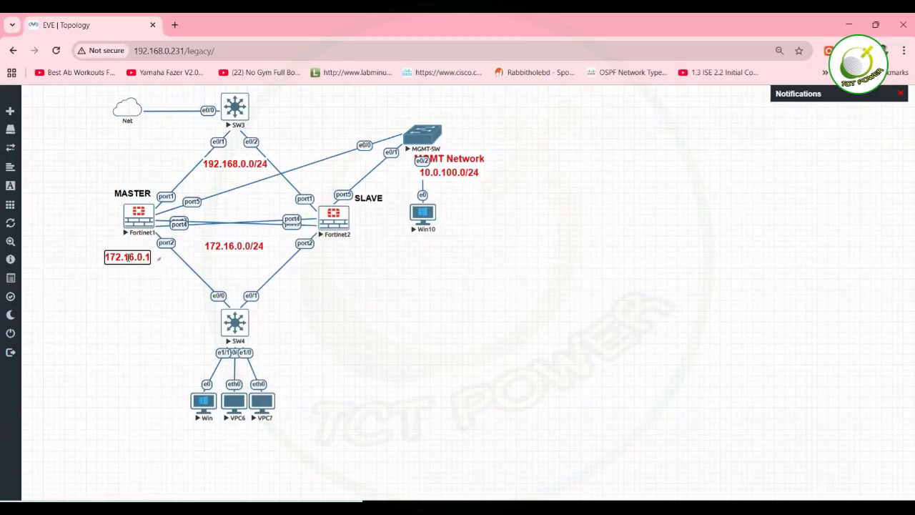
{"action": "double_click", "coordinate": [128, 258]}
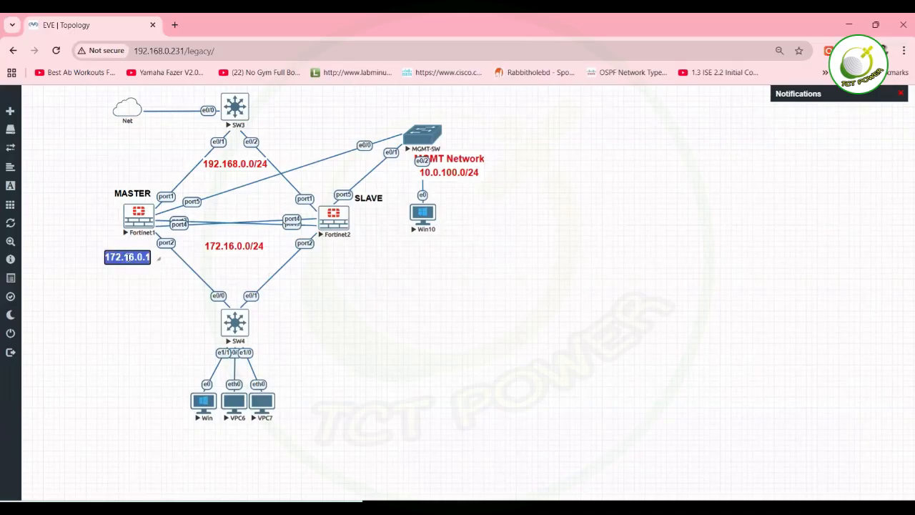
{"action": "left_click", "coordinate": [128, 307]}
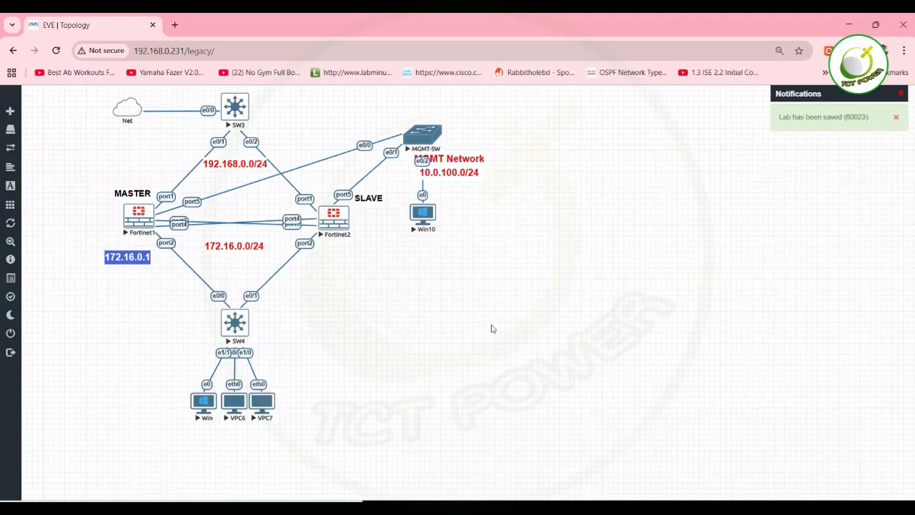
Duplicate the 172.16.0.1 label, place it beside Fortinet2's port2 and change it to 172.16.0.2.
{"action": "right_click", "coordinate": [112, 251]}
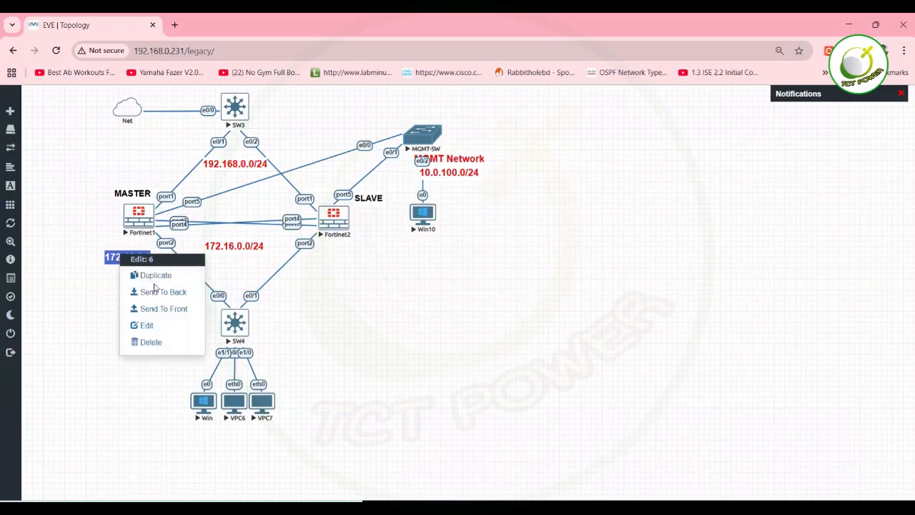
{"action": "left_click", "coordinate": [152, 278]}
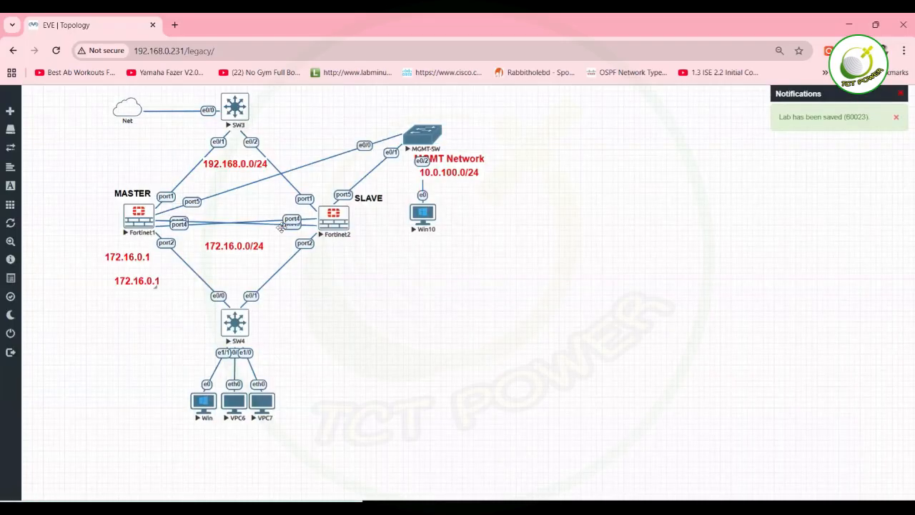
{"action": "left_click_drag", "start_coordinate": [218, 237], "coordinate": [331, 257]}
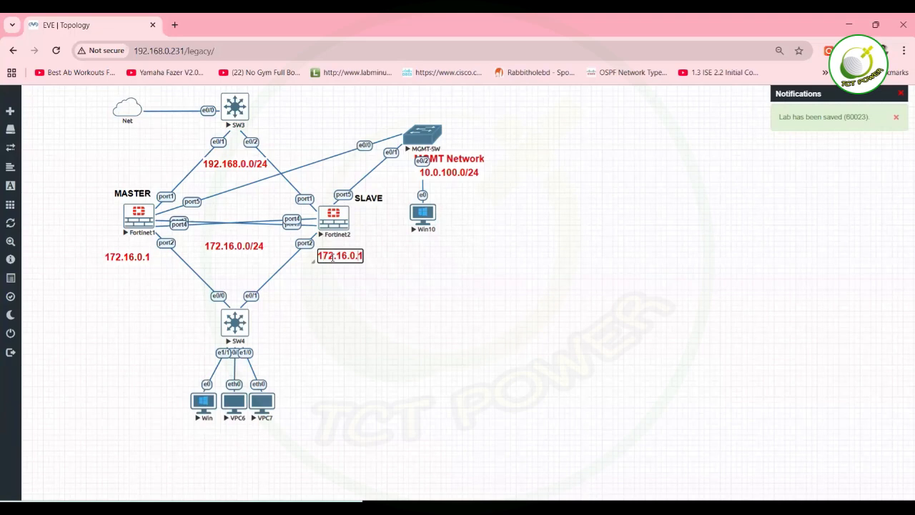
{"action": "key", "text": "BackSpace"}
{"action": "type", "text": "2"}
{"action": "left_click", "coordinate": [323, 379]}
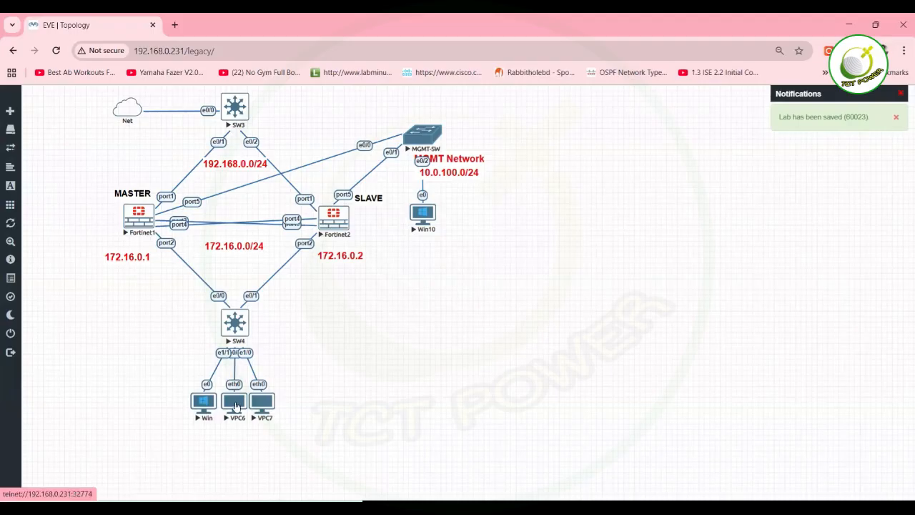
Open the VPC6 console, enter 'ip 172.16.0.10/24 172.16.0.1', then return to the topology canvas.
{"action": "left_click", "coordinate": [237, 401]}
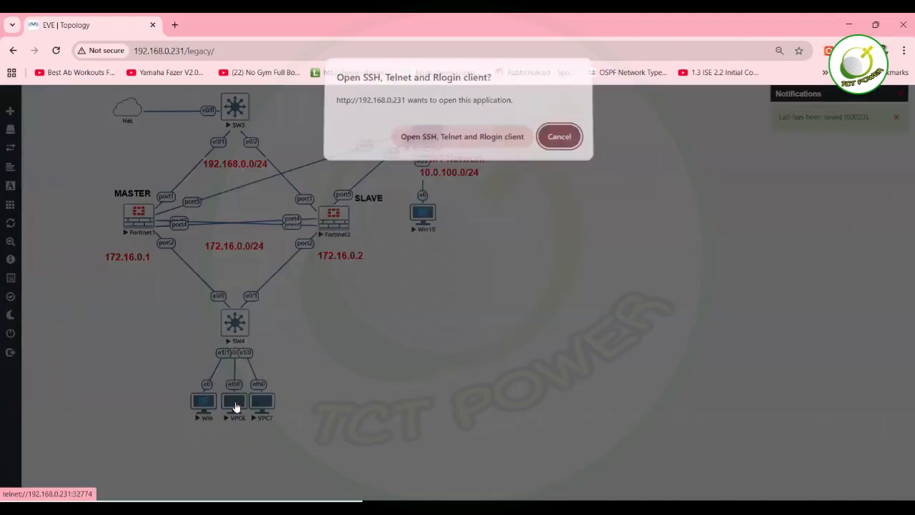
{"action": "left_click", "coordinate": [468, 142]}
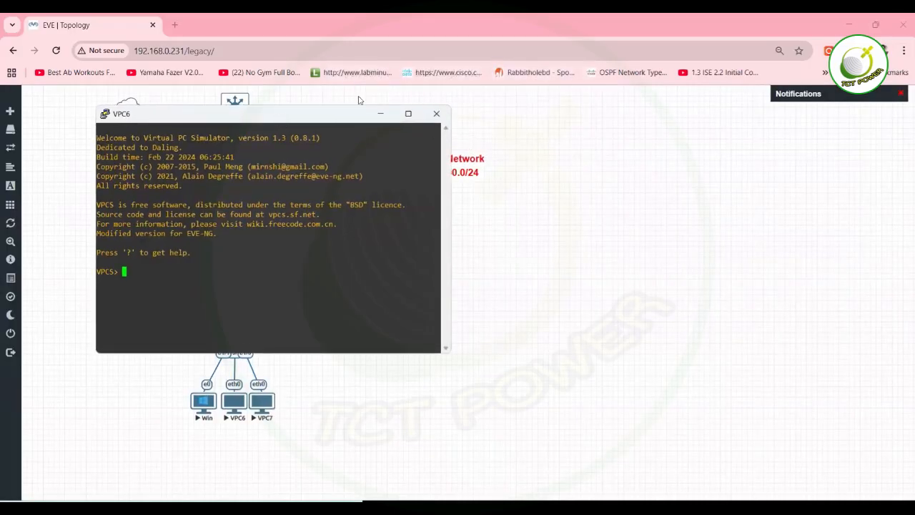
{"action": "left_click_drag", "start_coordinate": [277, 114], "coordinate": [633, 118]}
{"action": "type", "text": "ip "}
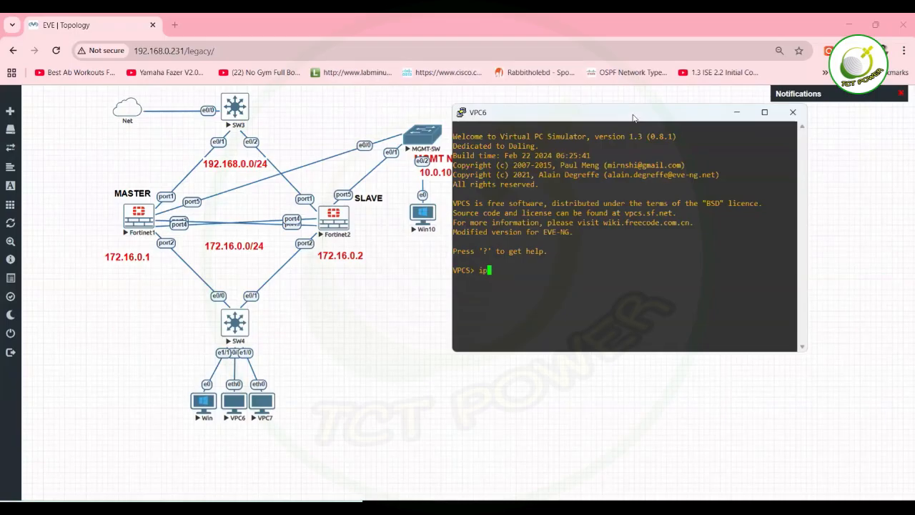
{"action": "type", "text": "172.16.0.10/24 172.16.0.1"}
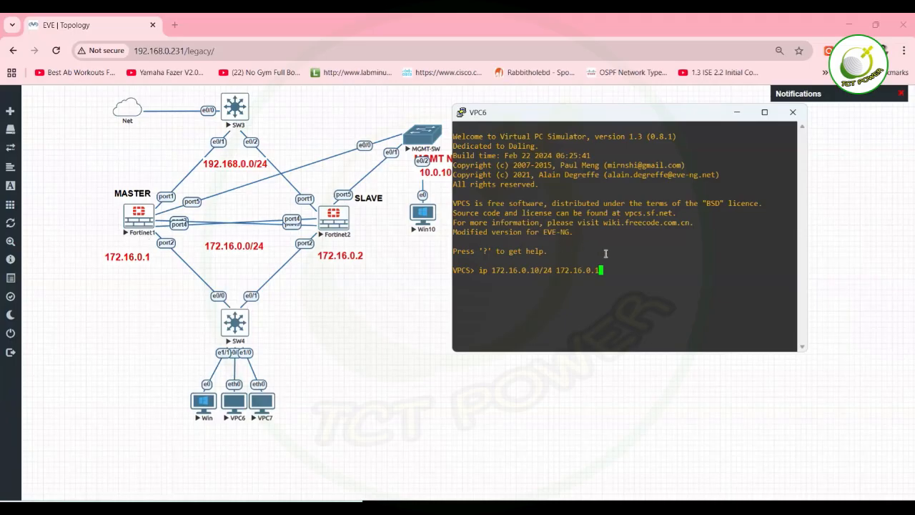
{"action": "left_click_drag", "start_coordinate": [555, 271], "coordinate": [607, 265]}
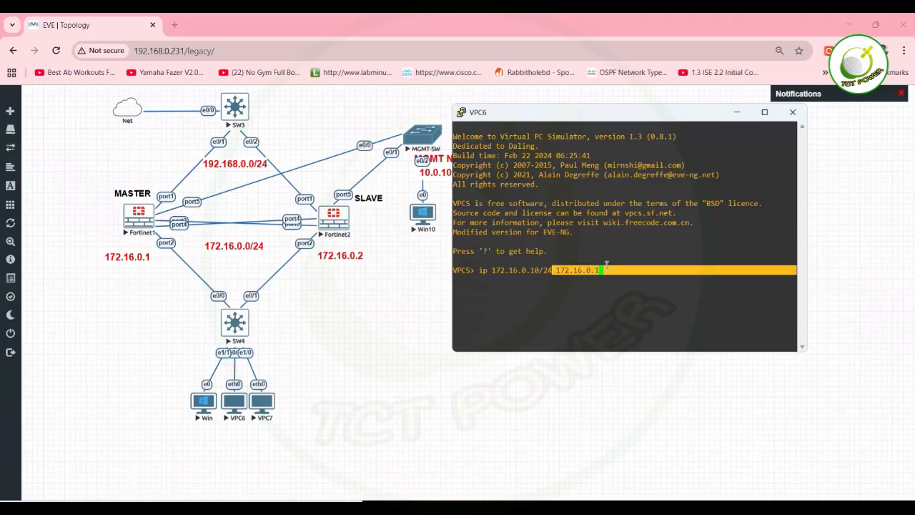
{"action": "left_click", "coordinate": [606, 265]}
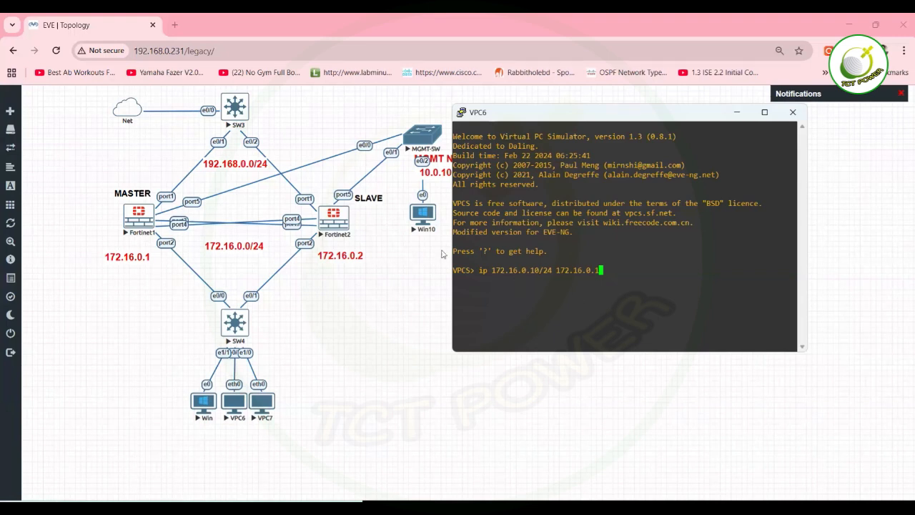
{"action": "left_click", "coordinate": [338, 284]}
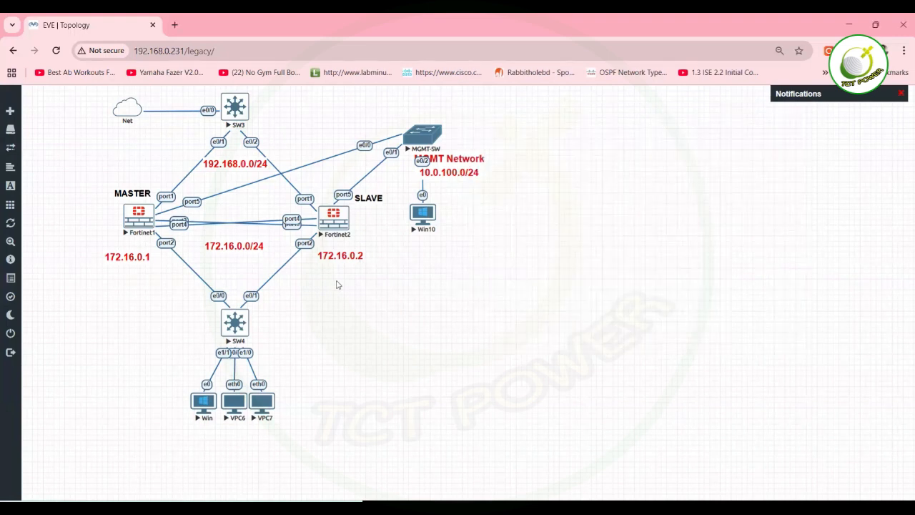
Add a bold size-16 'Virtual IP 172.16.0.100' label above SW4, and nudge Fortinet2 down-right.
{"action": "right_click", "coordinate": [338, 284]}
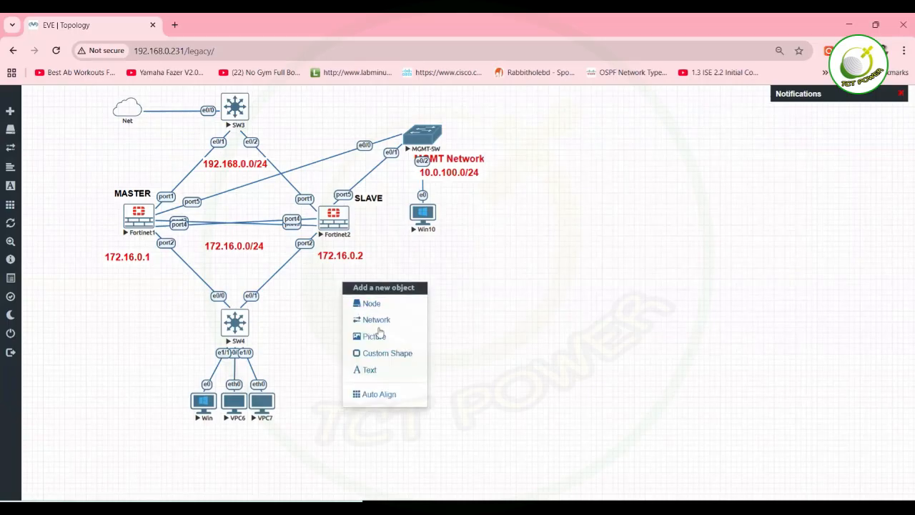
{"action": "left_click", "coordinate": [372, 369]}
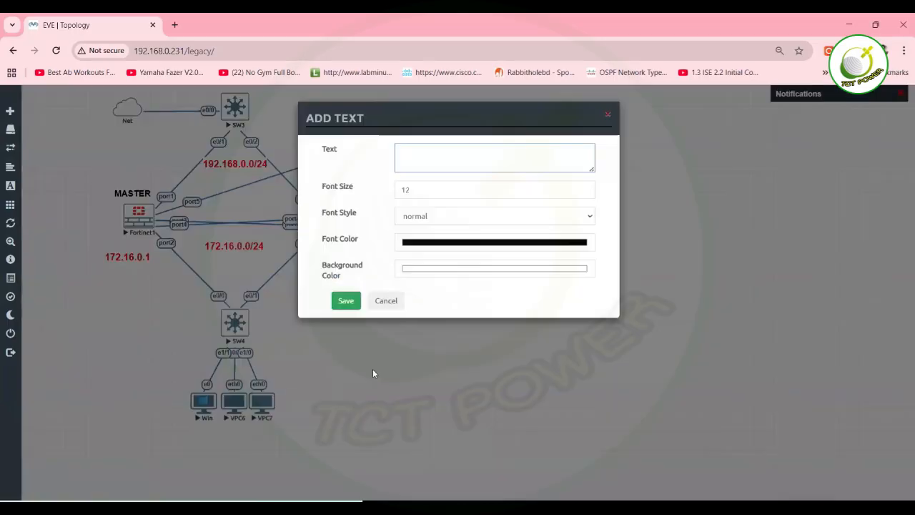
{"action": "type", "text": "Vrit"}
{"action": "key", "text": "BackSpace"}
{"action": "key", "text": "BackSpace"}
{"action": "key", "text": "BackSpace"}
{"action": "type", "text": "irtual IP "}
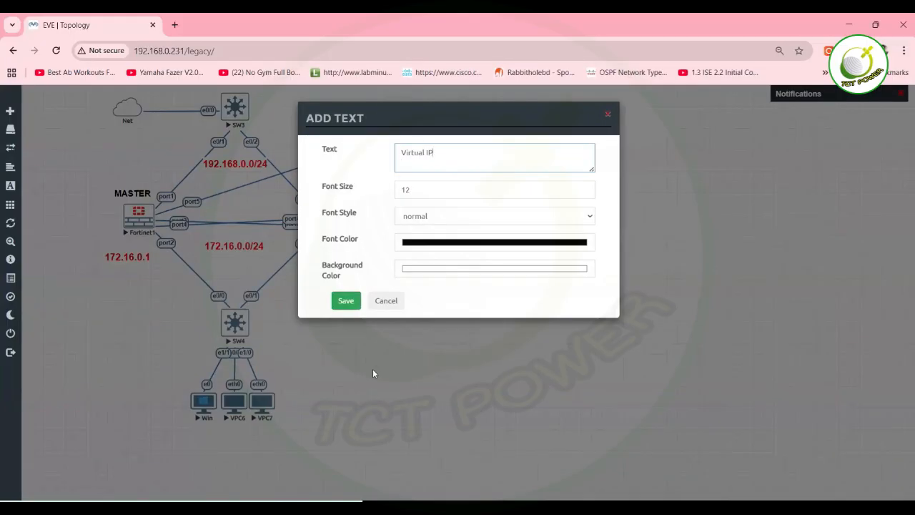
{"action": "type", "text": "172.16.0.100"}
{"action": "left_click", "coordinate": [430, 187]}
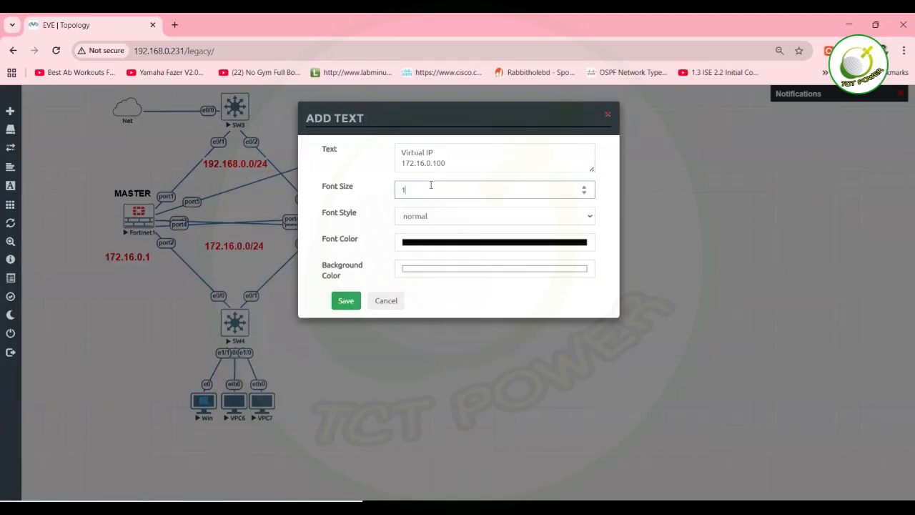
{"action": "type", "text": "6"}
{"action": "left_click", "coordinate": [445, 218]}
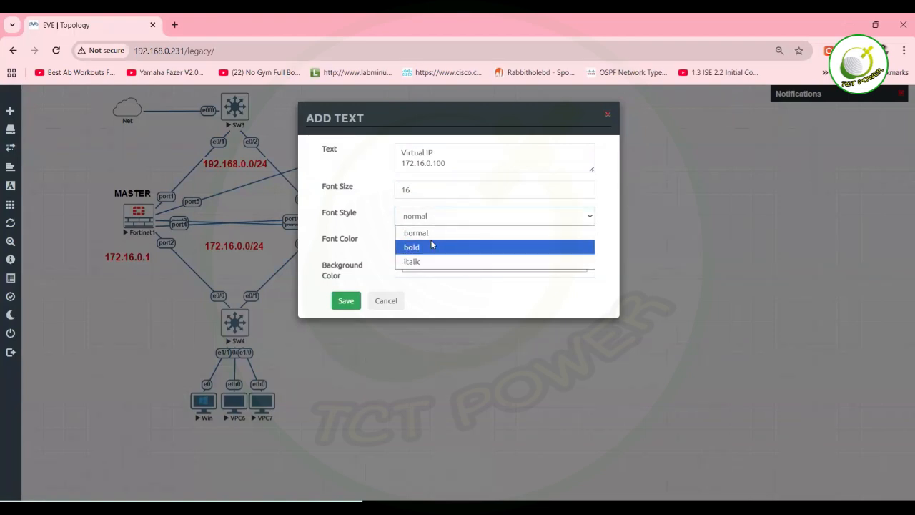
{"action": "left_click", "coordinate": [432, 245]}
{"action": "left_click", "coordinate": [342, 301]}
{"action": "left_click_drag", "start_coordinate": [365, 298], "coordinate": [229, 278]}
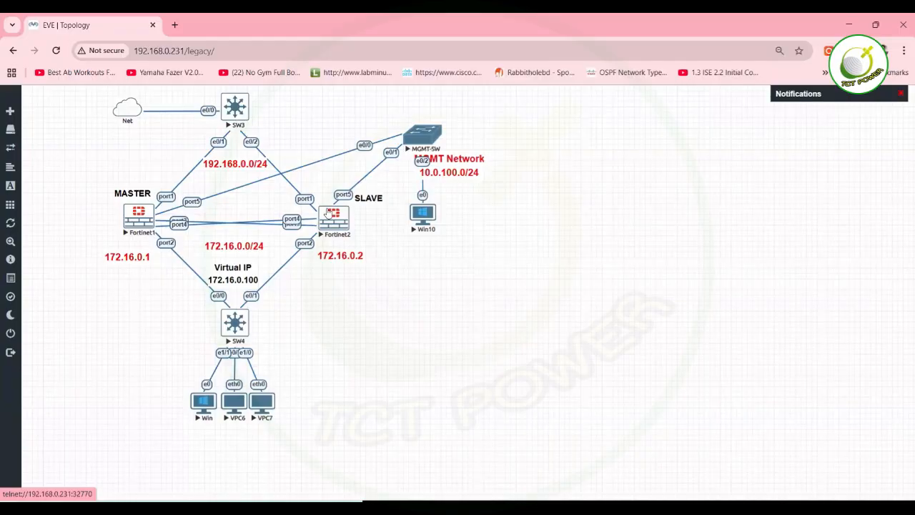
{"action": "left_click_drag", "start_coordinate": [328, 212], "coordinate": [341, 225]}
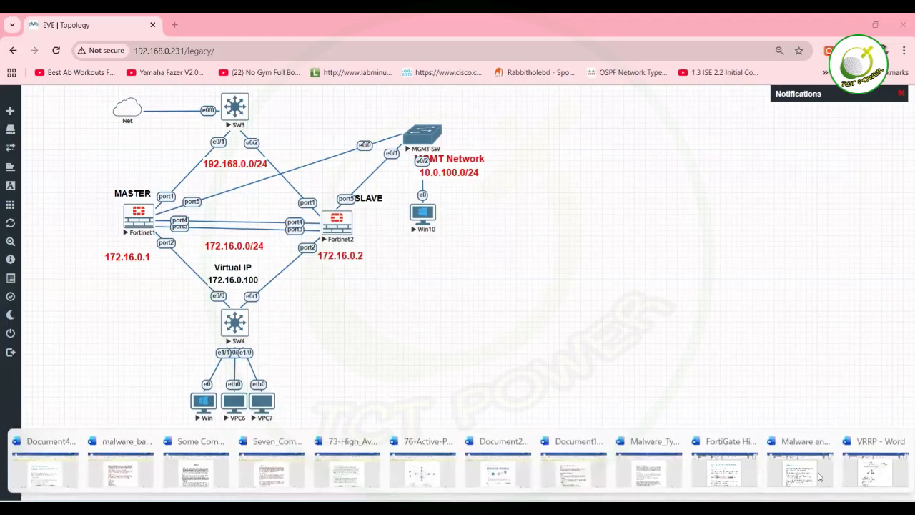
Switch to the VRRP Word document and scroll down to the Master-Backup HA Configuration section.
{"action": "left_click", "coordinate": [881, 485]}
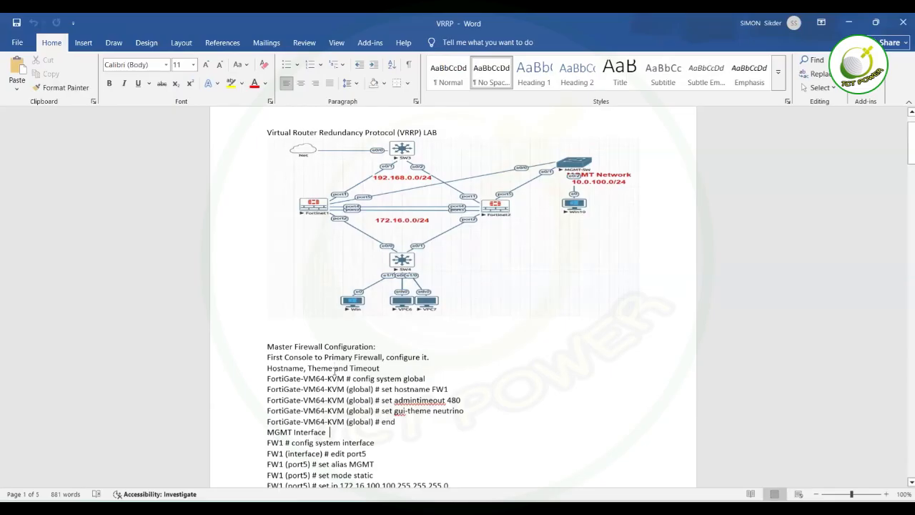
{"action": "scroll", "coordinate": [334, 370], "scroll_direction": "down", "scroll_amount": 9}
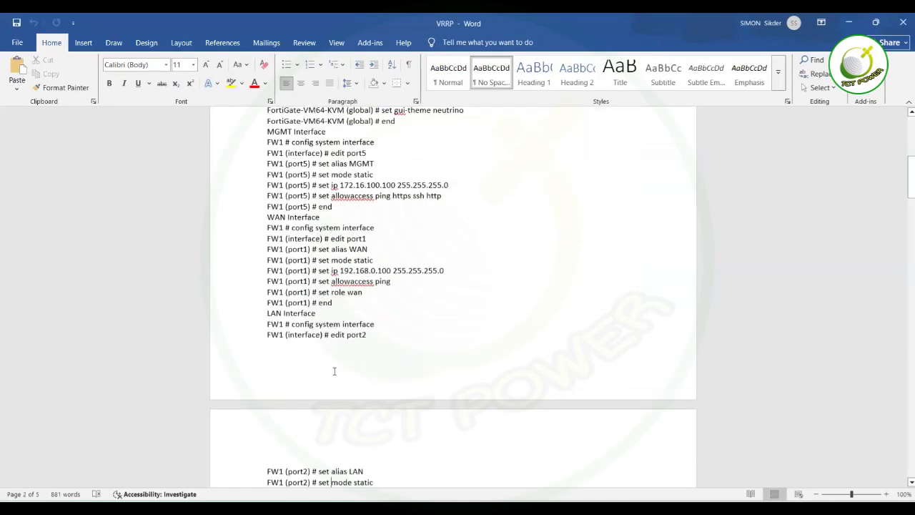
{"action": "scroll", "coordinate": [373, 210], "scroll_direction": "down", "scroll_amount": 2}
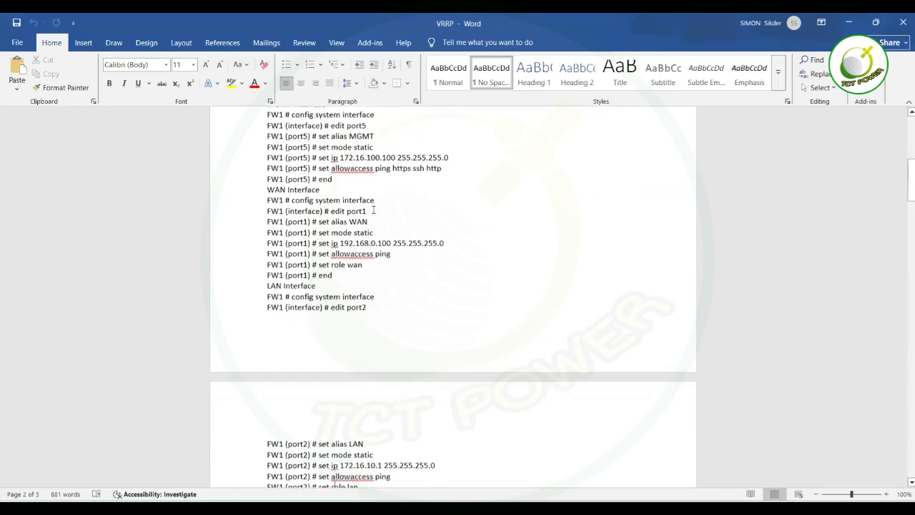
{"action": "scroll", "coordinate": [374, 209], "scroll_direction": "down", "scroll_amount": 6}
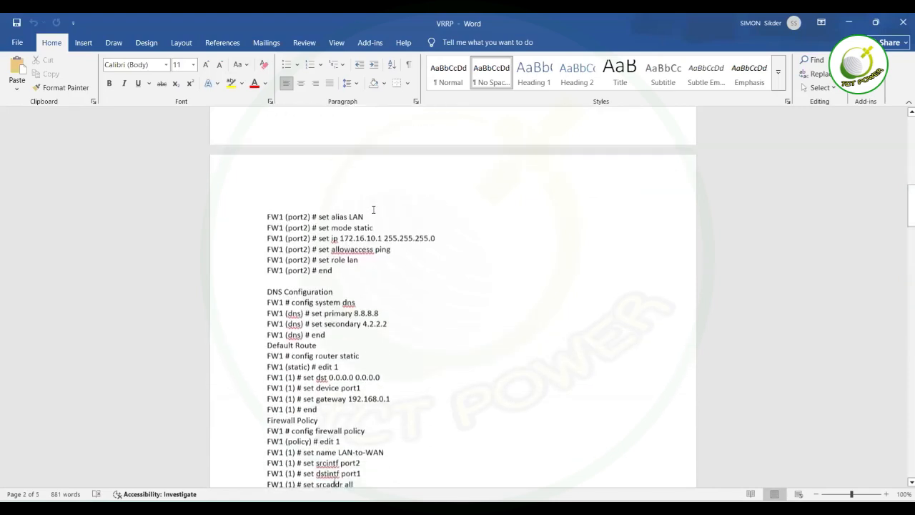
{"action": "scroll", "coordinate": [374, 210], "scroll_direction": "down", "scroll_amount": 3}
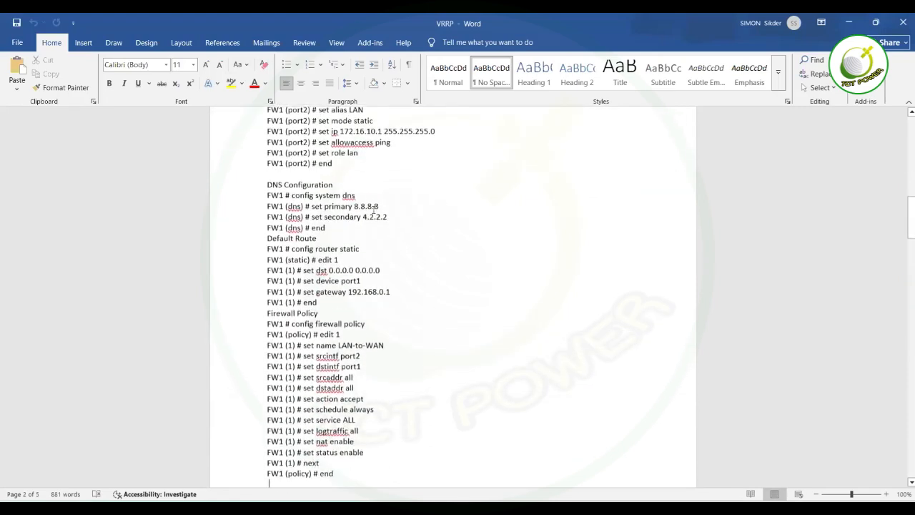
{"action": "scroll", "coordinate": [373, 210], "scroll_direction": "down", "scroll_amount": 1}
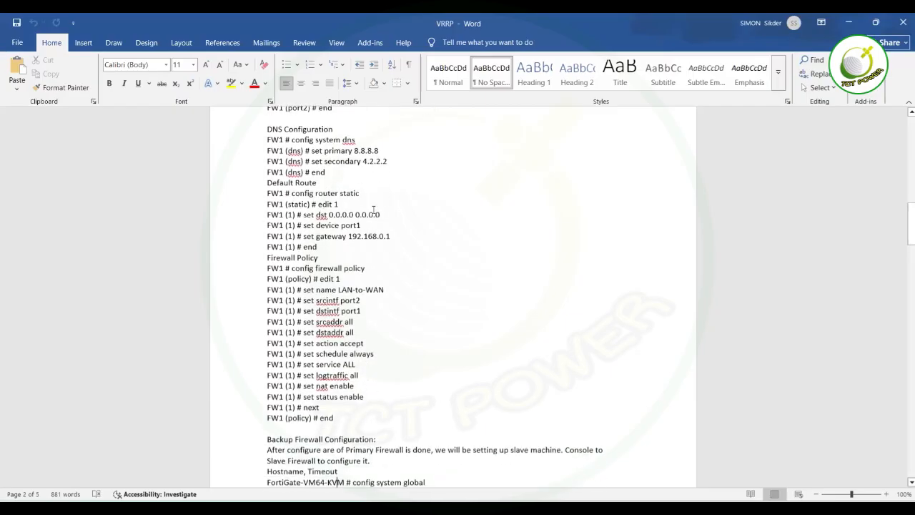
{"action": "scroll", "coordinate": [373, 209], "scroll_direction": "down", "scroll_amount": 2}
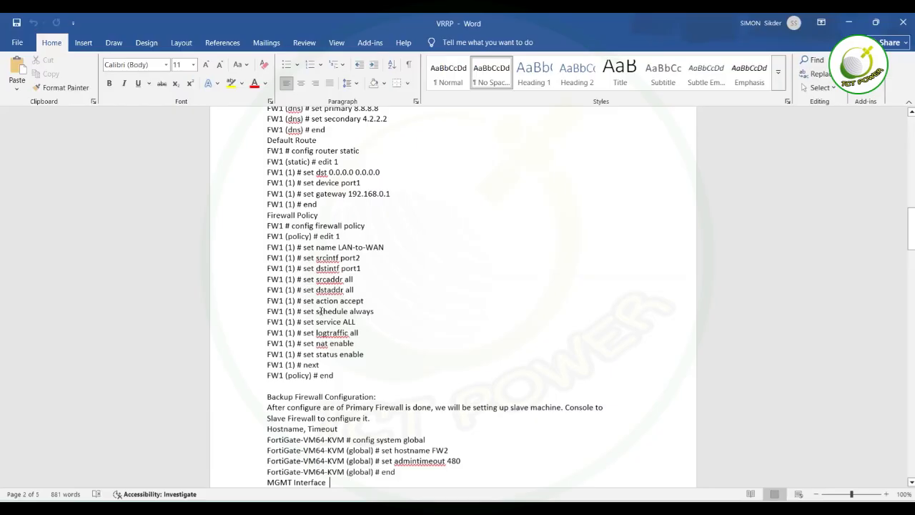
{"action": "scroll", "coordinate": [321, 312], "scroll_direction": "down", "scroll_amount": 5}
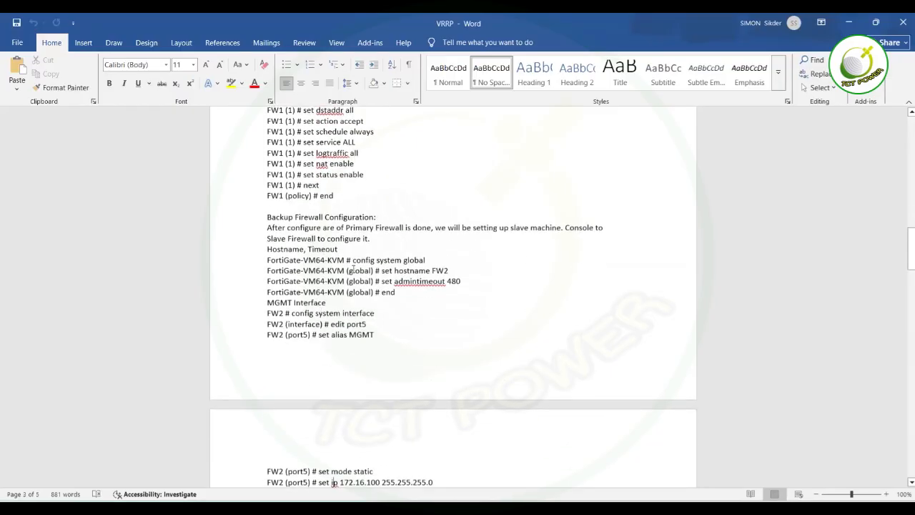
{"action": "scroll", "coordinate": [353, 269], "scroll_direction": "down", "scroll_amount": 12}
{"action": "scroll", "coordinate": [353, 269], "scroll_direction": "down", "scroll_amount": 11}
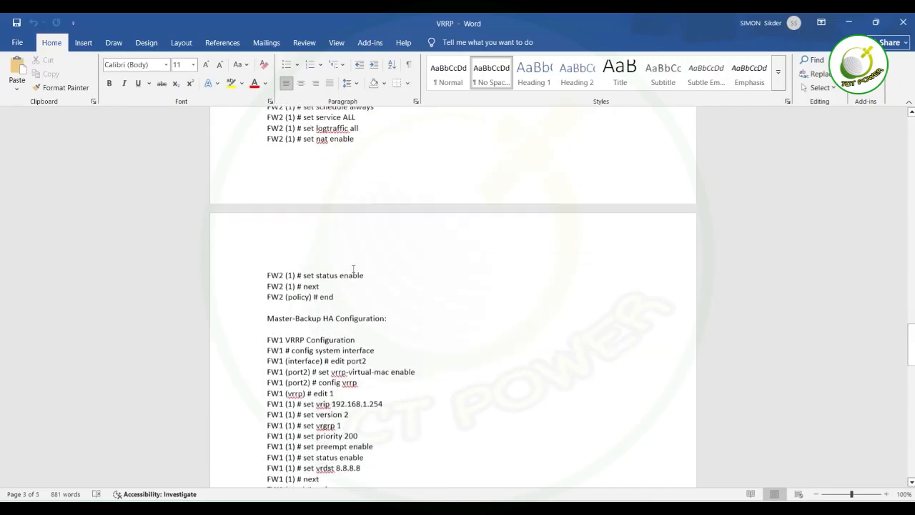
{"action": "scroll", "coordinate": [353, 268], "scroll_direction": "down", "scroll_amount": 3}
{"action": "scroll", "coordinate": [354, 268], "scroll_direction": "down", "scroll_amount": 1}
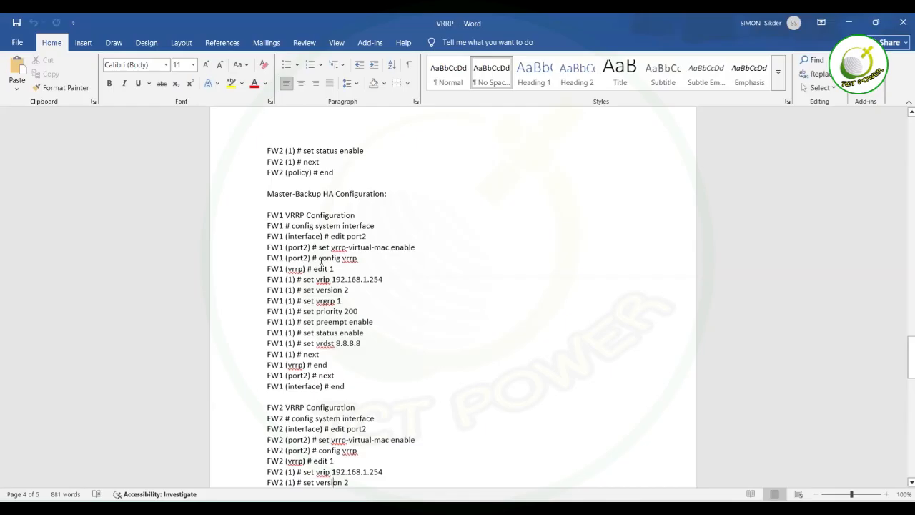
Replace FW1's 'set vrip 192.168.1.254' with 'set vrip 172.16.0.100' in the VRRP notes.
{"action": "left_click_drag", "start_coordinate": [318, 258], "coordinate": [354, 266]}
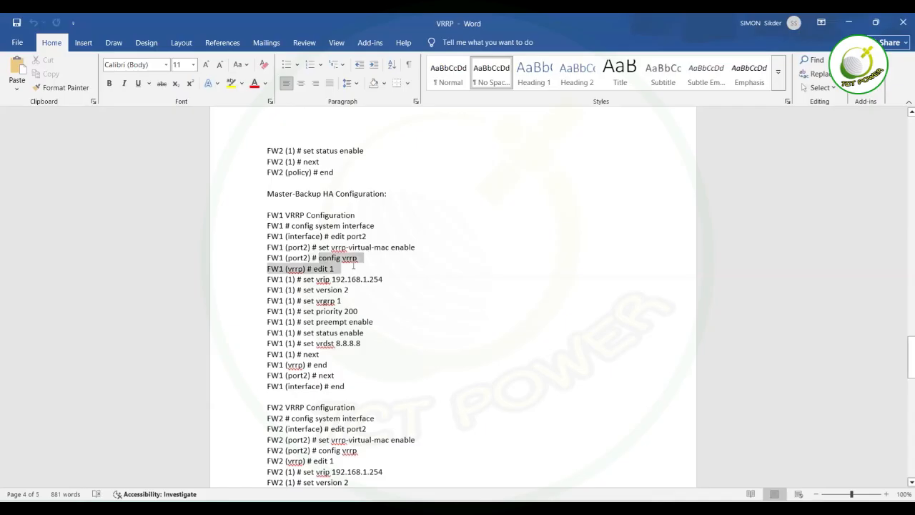
{"action": "left_click", "coordinate": [354, 268]}
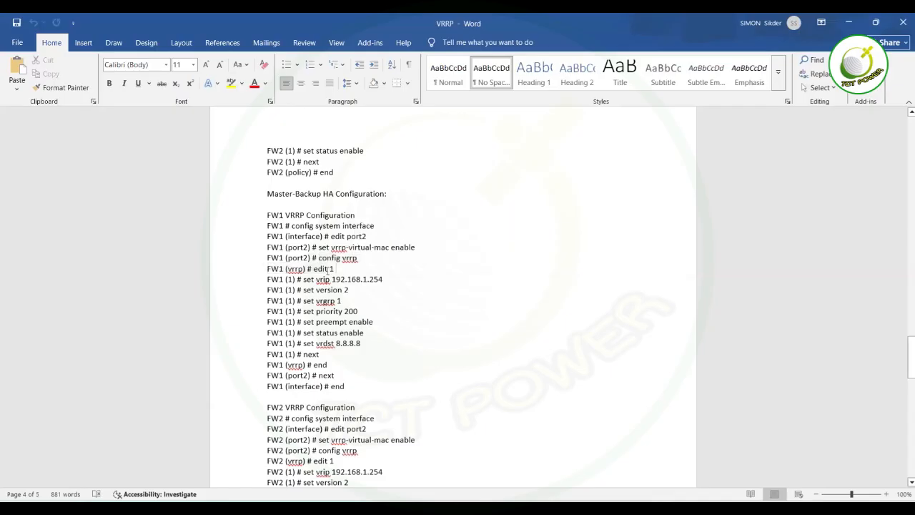
{"action": "left_click_drag", "start_coordinate": [336, 268], "coordinate": [309, 269]}
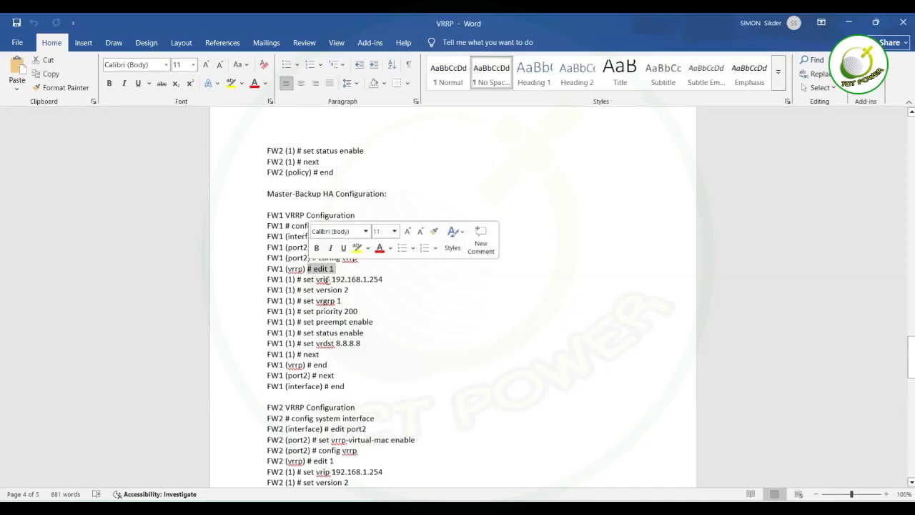
{"action": "left_click", "coordinate": [325, 278]}
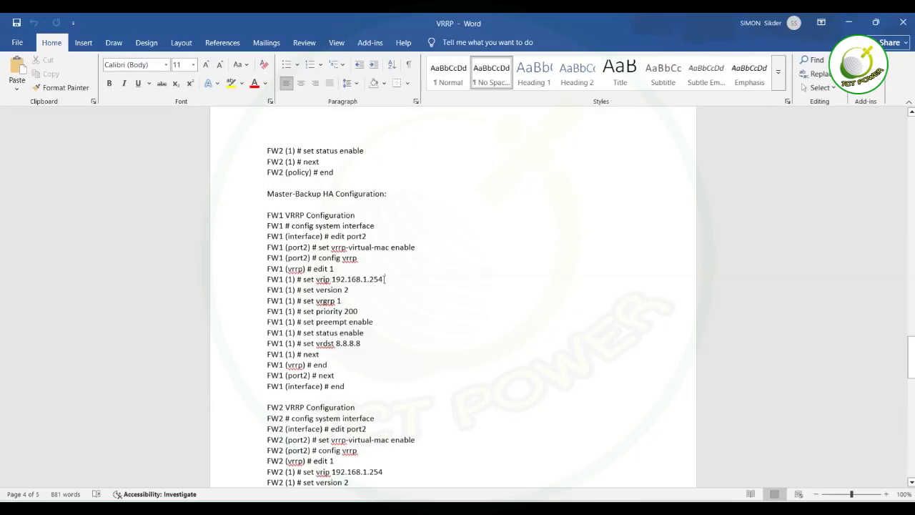
{"action": "key", "text": "BackSpace"}
{"action": "key", "text": "BackSpace"}
{"action": "key", "text": "BackSpace"}
{"action": "key", "text": "BackSpace"}
{"action": "key", "text": "BackSpace"}
{"action": "key", "text": "BackSpace"}
{"action": "key", "text": "BackSpace"}
{"action": "key", "text": "BackSpace"}
{"action": "key", "text": "BackSpace"}
{"action": "key", "text": "BackSpace"}
{"action": "key", "text": "BackSpace"}
{"action": "key", "text": "BackSpace"}
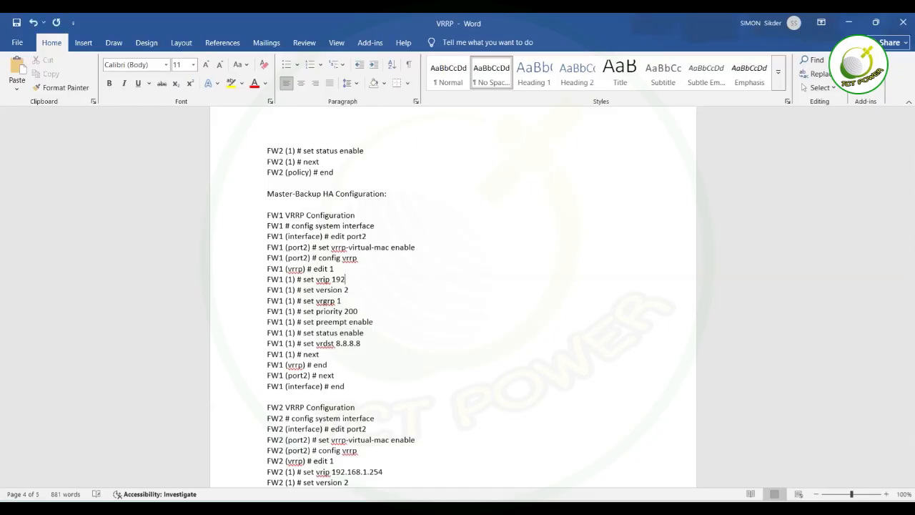
{"action": "type", "text": "72.16.0.100"}
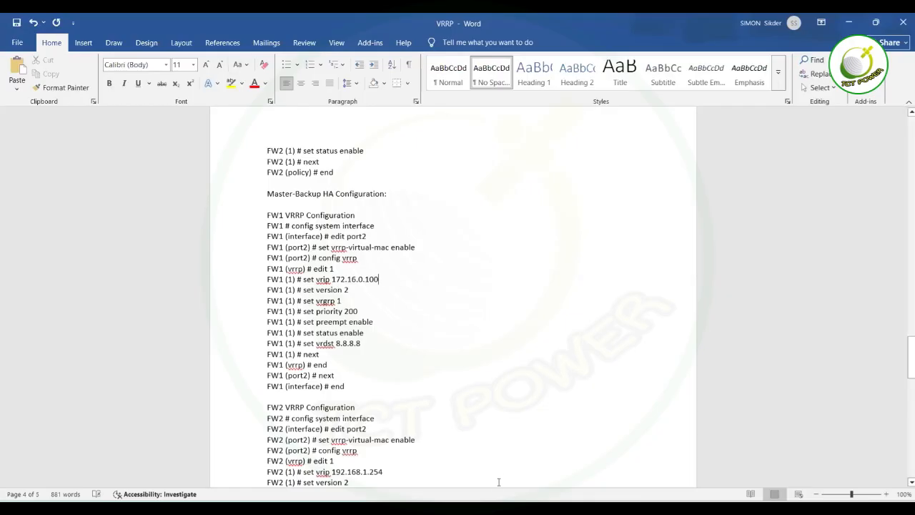
{"action": "mouse_move", "coordinate": [486, 499]}
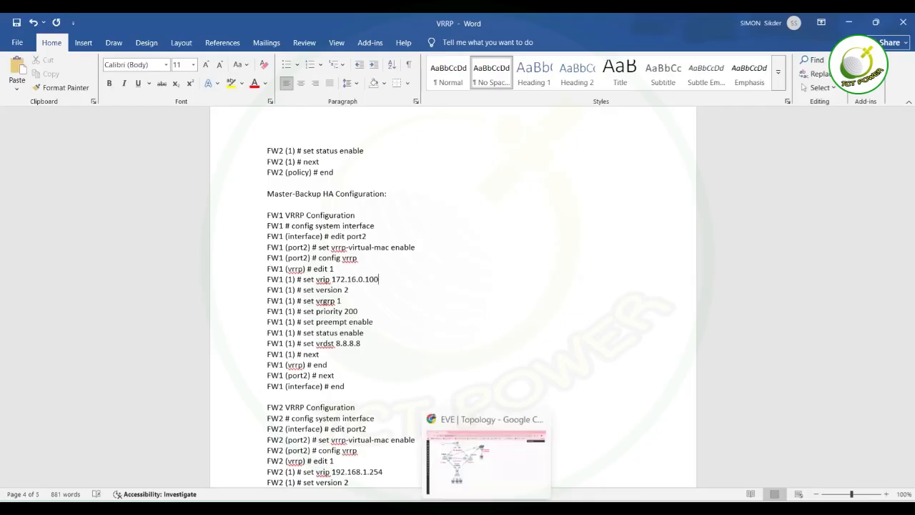
{"action": "left_click", "coordinate": [504, 458]}
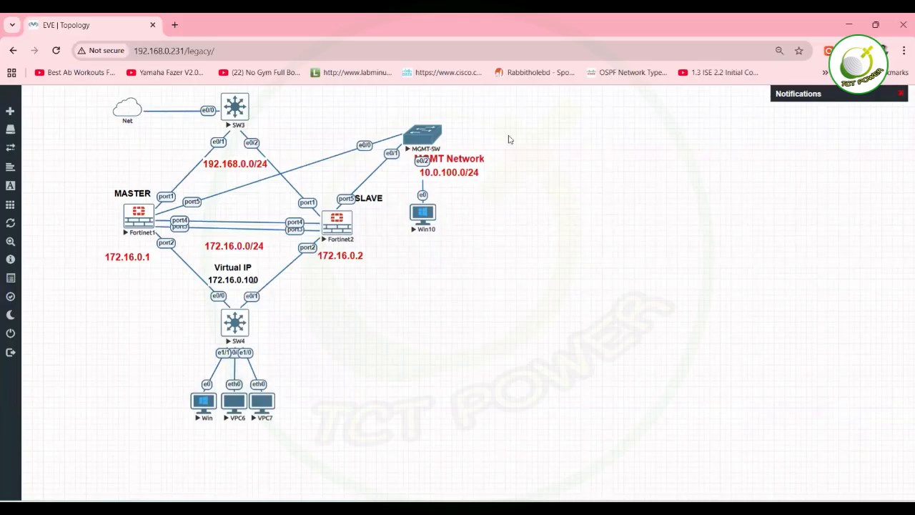
Minimise the EVE-NG browser window to bring the VRRP Word notes back into view.
{"action": "left_click", "coordinate": [847, 30]}
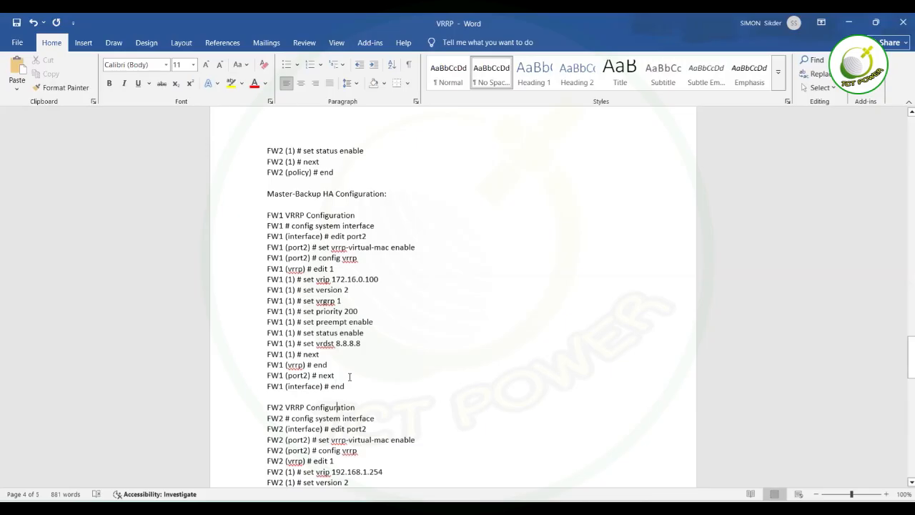
Review FW2's 'set vrgrp 1' line, then scroll back up to the VRRP LAB diagram on page 1.
{"action": "scroll", "coordinate": [349, 376], "scroll_direction": "down", "scroll_amount": 4}
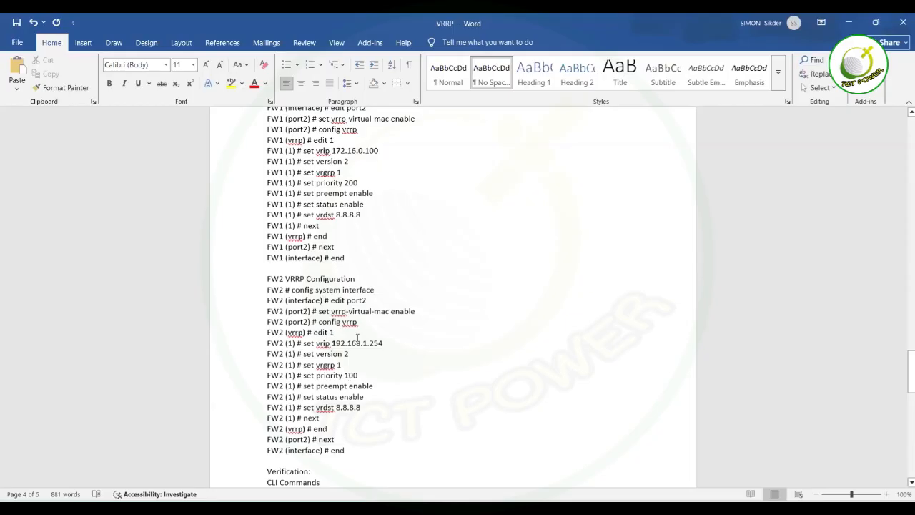
{"action": "left_click_drag", "start_coordinate": [304, 367], "coordinate": [344, 366]}
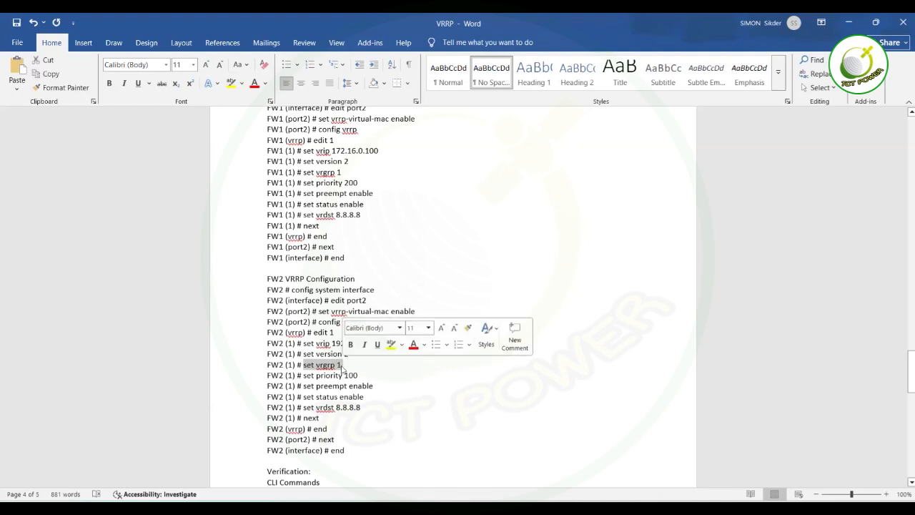
{"action": "left_click", "coordinate": [342, 368]}
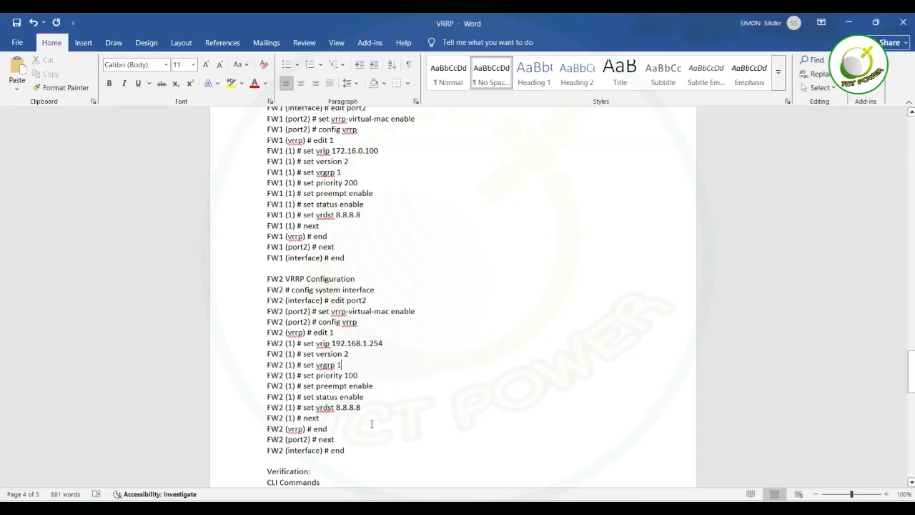
{"action": "key", "text": "Down"}
{"action": "key", "text": "Down"}
{"action": "key", "text": "Down"}
{"action": "key", "text": "Up"}
{"action": "key", "text": "Up"}
{"action": "key", "text": "Up"}
{"action": "key", "text": "Up"}
{"action": "key", "text": "Up"}
{"action": "key", "text": "Up"}
{"action": "key", "text": "Up"}
{"action": "key", "text": "Up"}
{"action": "key", "text": "Up"}
{"action": "key", "text": "Up"}
{"action": "key", "text": "Up"}
{"action": "key", "text": "Up"}
{"action": "key", "text": "Up"}
{"action": "key", "text": "Up"}
{"action": "key", "text": "Up"}
{"action": "key", "text": "Up"}
{"action": "key", "text": "Up"}
{"action": "key", "text": "Up"}
{"action": "key", "text": "Up"}
{"action": "key", "text": "Up"}
{"action": "key", "text": "Up"}
{"action": "scroll", "coordinate": [360, 389], "scroll_direction": "up", "scroll_amount": 20}
{"action": "key", "text": "Up"}
{"action": "key", "text": "Up"}
{"action": "key", "text": "Up"}
{"action": "key", "text": "Up"}
{"action": "key", "text": "Up"}
{"action": "key", "text": "Up"}
{"action": "key", "text": "Up"}
{"action": "key", "text": "Up"}
{"action": "key", "text": "Up"}
{"action": "key", "text": "Up"}
{"action": "key", "text": "Up"}
{"action": "key", "text": "Up"}
{"action": "key", "text": "Up"}
{"action": "key", "text": "Up"}
{"action": "key", "text": "Up"}
{"action": "key", "text": "Up"}
{"action": "key", "text": "Up"}
{"action": "key", "text": "Up"}
{"action": "key", "text": "Up"}
{"action": "key", "text": "Up"}
{"action": "key", "text": "Up"}
{"action": "key", "text": "Up"}
{"action": "key", "text": "Up"}
{"action": "key", "text": "Up"}
{"action": "key", "text": "Up"}
{"action": "key", "text": "Up"}
{"action": "key", "text": "Up"}
{"action": "key", "text": "Up"}
{"action": "key", "text": "Up"}
{"action": "key", "text": "Up"}
{"action": "key", "text": "Up"}
{"action": "key", "text": "Up"}
{"action": "key", "text": "Up"}
{"action": "key", "text": "Up"}
{"action": "key", "text": "Up"}
{"action": "key", "text": "Up"}
{"action": "key", "text": "Up"}
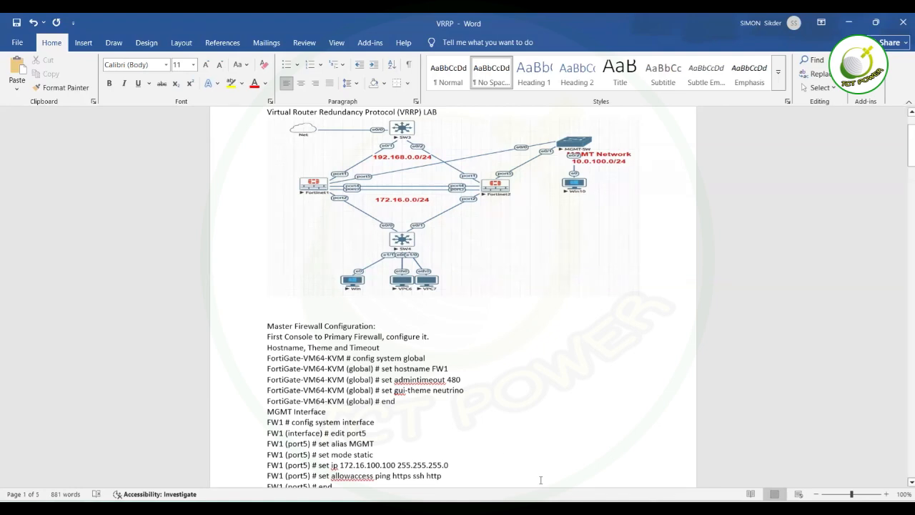
{"action": "left_click_drag", "start_coordinate": [904, 156], "coordinate": [903, 177]}
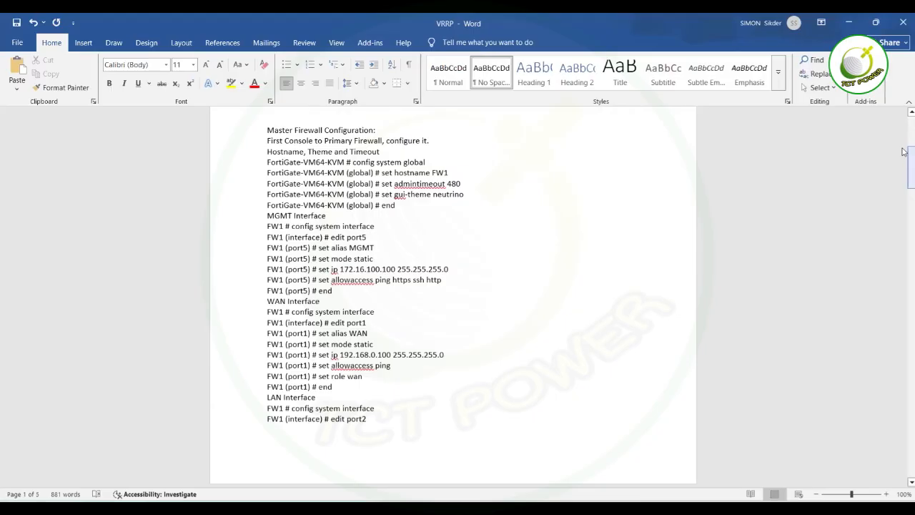
{"action": "scroll", "coordinate": [903, 151], "scroll_direction": "up", "scroll_amount": 1}
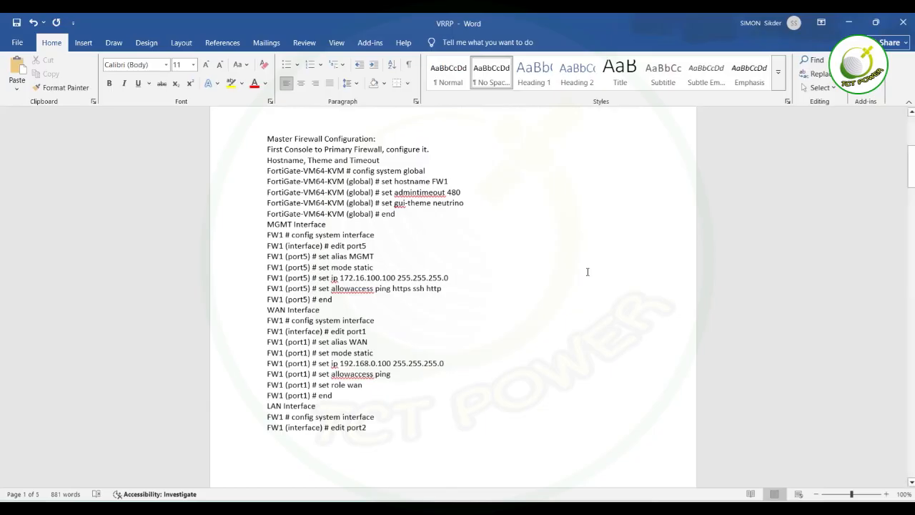
{"action": "mouse_move", "coordinate": [904, 153]}
{"action": "left_mouse_down"}
{"action": "mouse_move", "coordinate": [903, 133]}
{"action": "mouse_move", "coordinate": [901, 154]}
{"action": "left_mouse_up"}
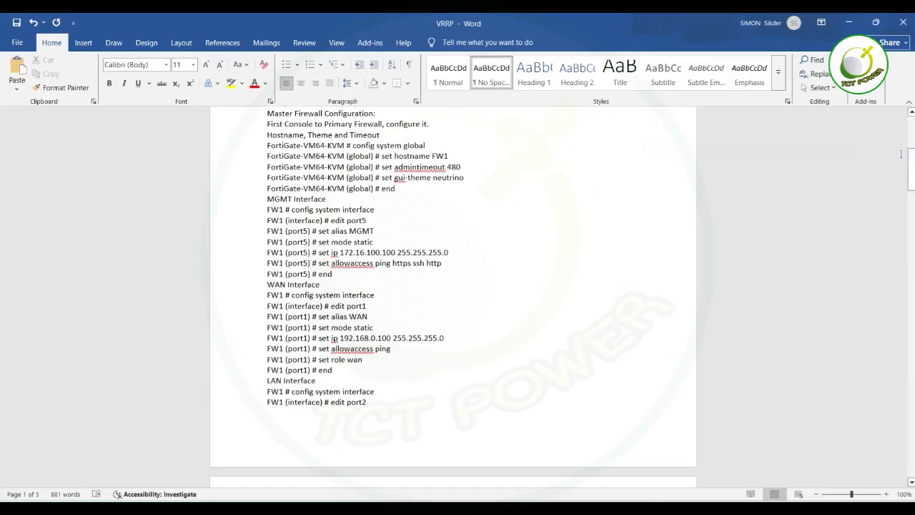
{"action": "left_click_drag", "start_coordinate": [905, 179], "coordinate": [905, 170]}
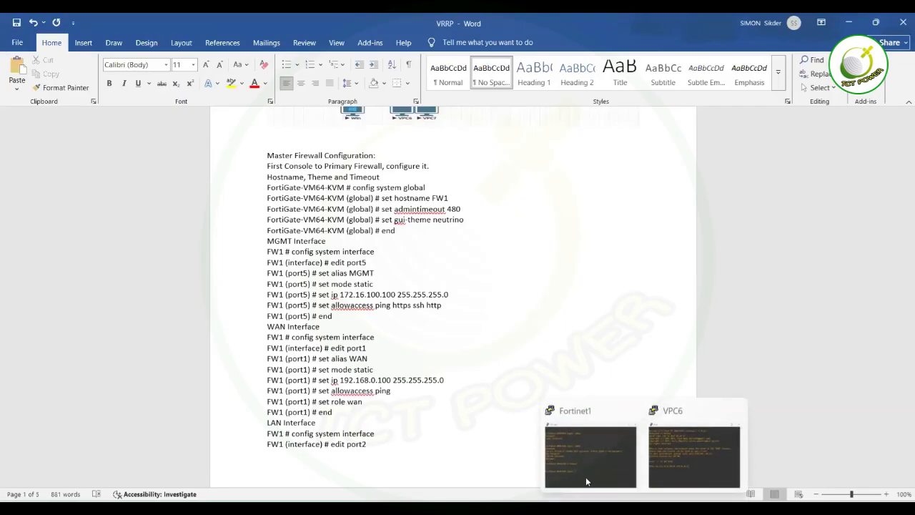
Log in to the Fortinet1 console as admin, stretch it to full height, then return to the EVE topology.
{"action": "left_click", "coordinate": [586, 480]}
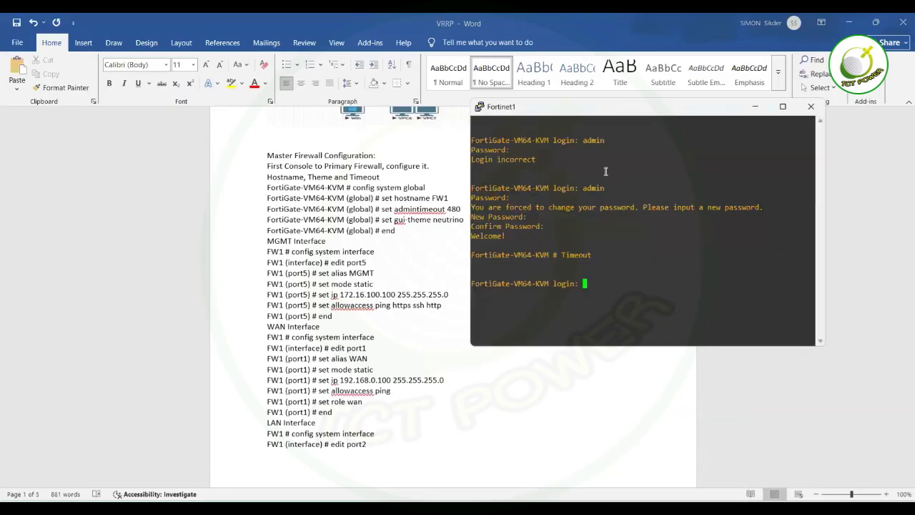
{"action": "type", "text": "admin"}
{"action": "key", "text": "Return"}
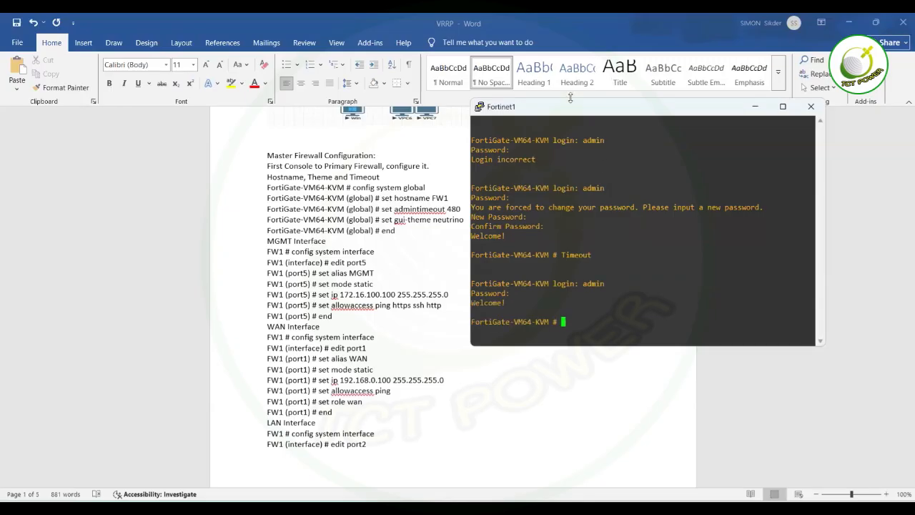
{"action": "left_click_drag", "start_coordinate": [571, 98], "coordinate": [594, 18]}
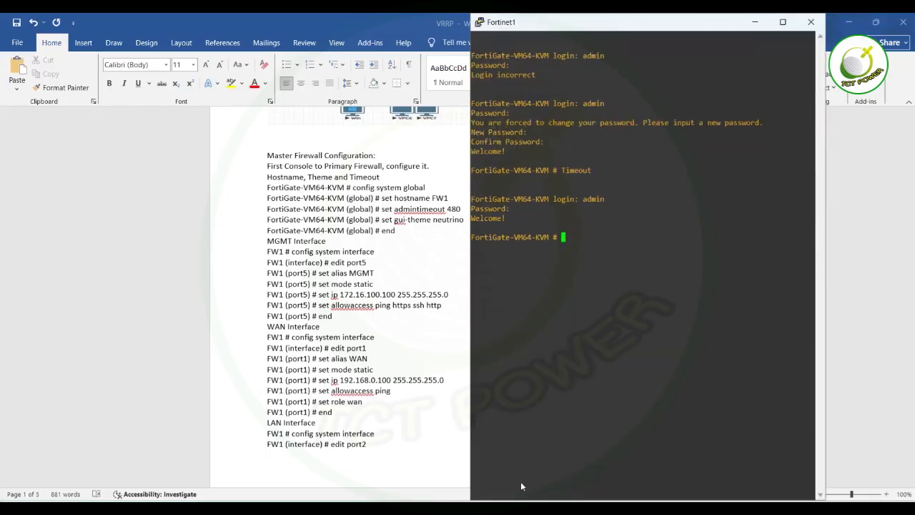
{"action": "left_click", "coordinate": [404, 509]}
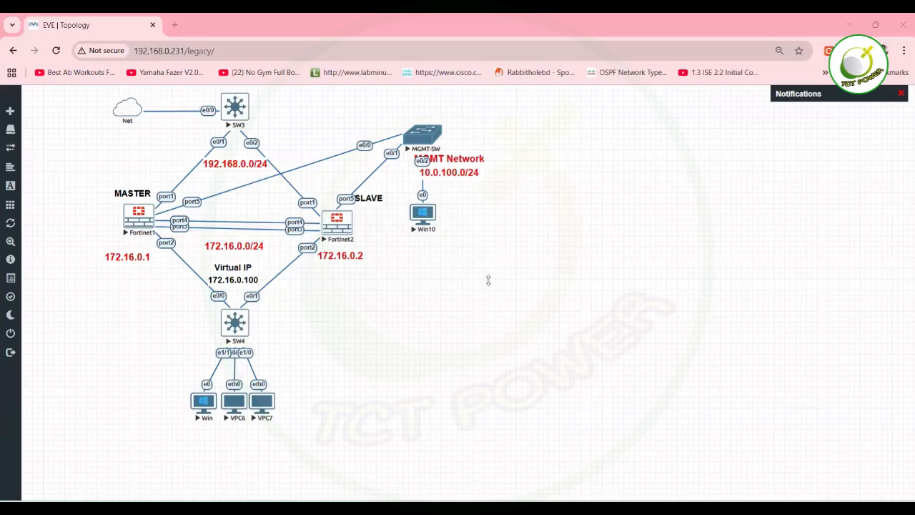
Bring the Fortinet1 PuTTY console back in front of the EVE topology from the taskbar preview.
{"action": "mouse_move", "coordinate": [644, 509]}
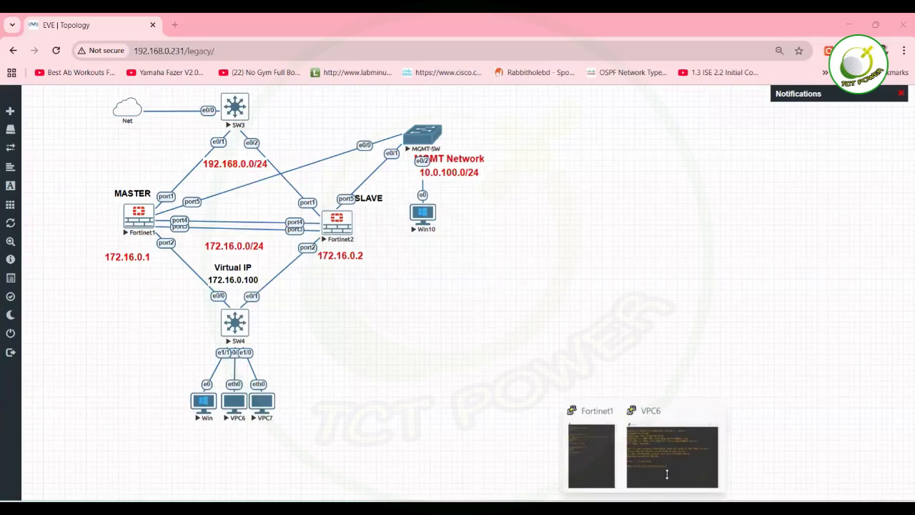
{"action": "left_click", "coordinate": [591, 450]}
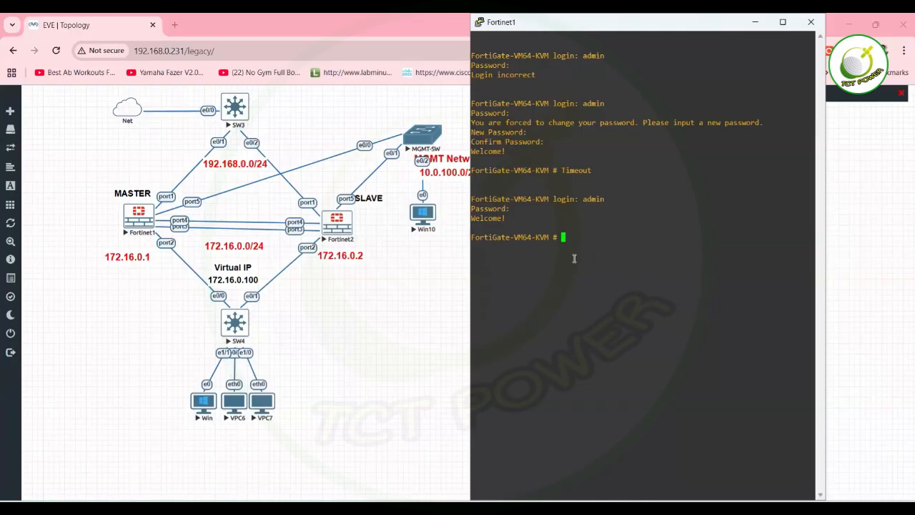
{"action": "left_click", "coordinate": [381, 334]}
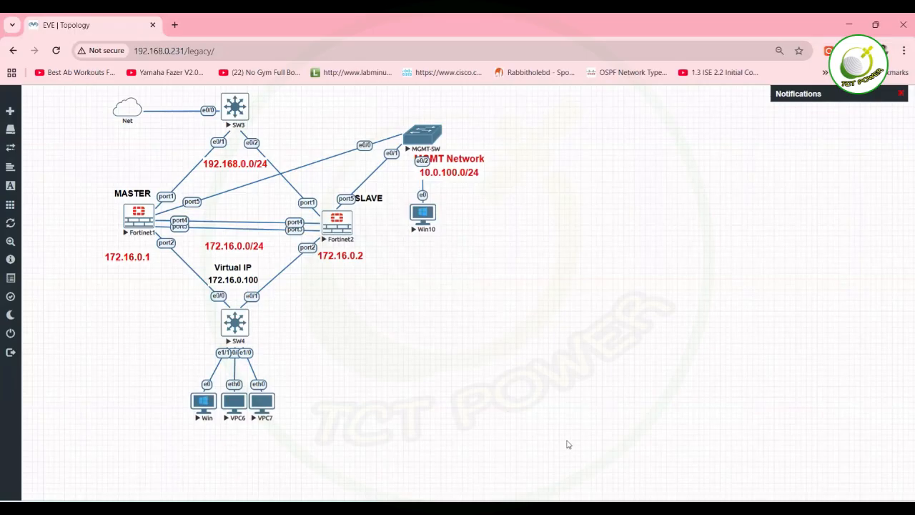
{"action": "left_click", "coordinate": [645, 508]}
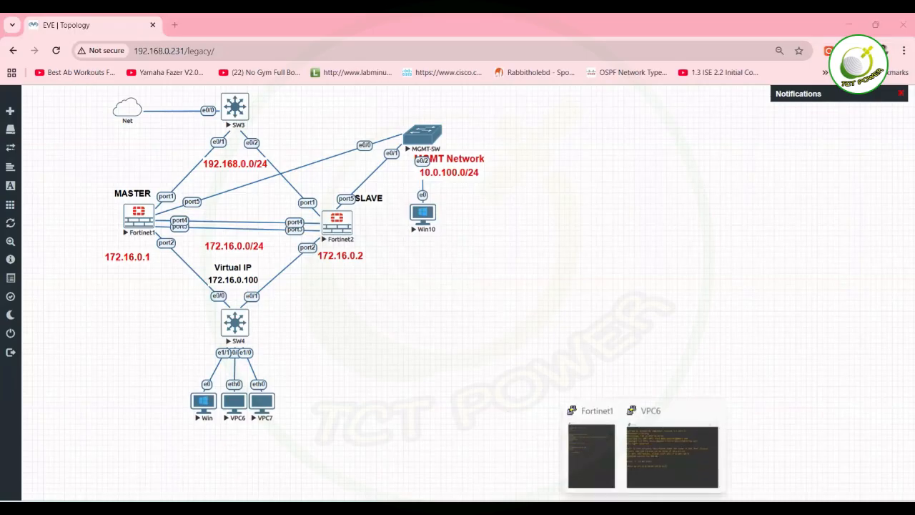
{"action": "left_click", "coordinate": [592, 472]}
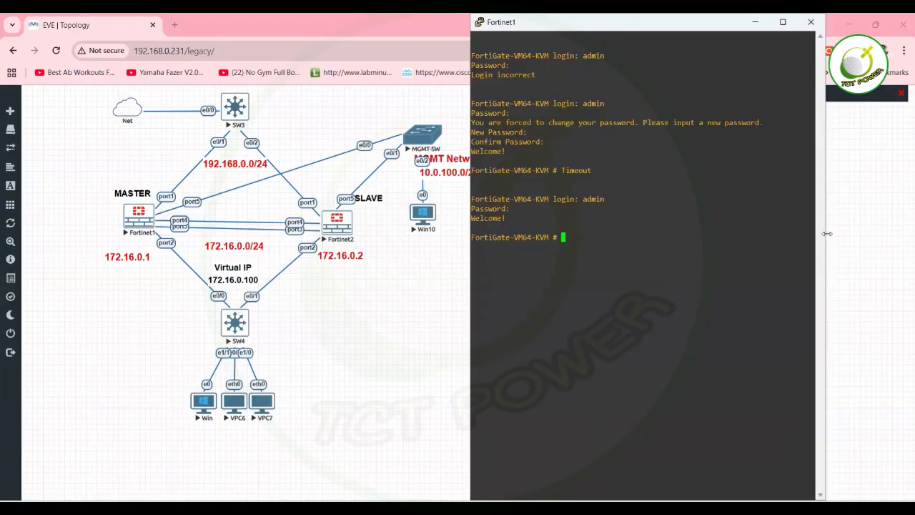
Widen the Fortinet1 PuTTY window to the right so it sits beside the topology.
{"action": "left_click_drag", "start_coordinate": [827, 233], "coordinate": [907, 205]}
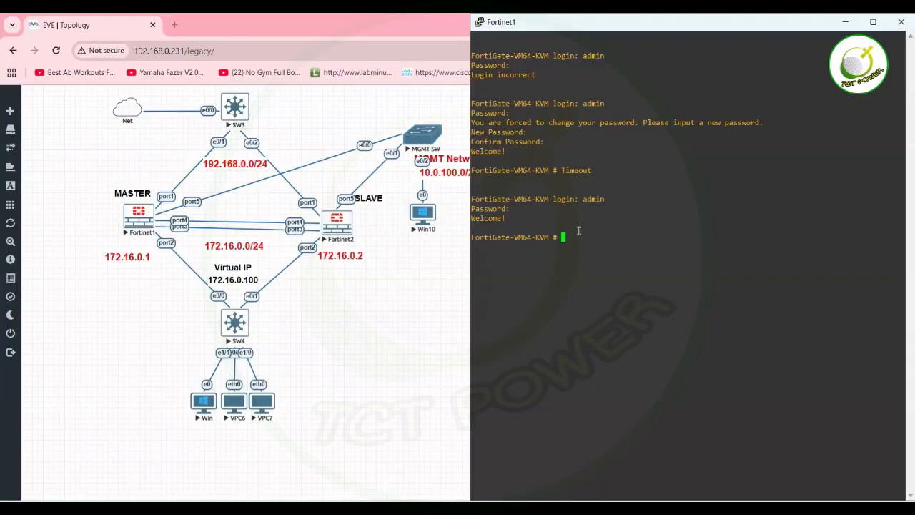
Enter config system global and set the hostname to FW1.
{"action": "type", "text": "config system global"}
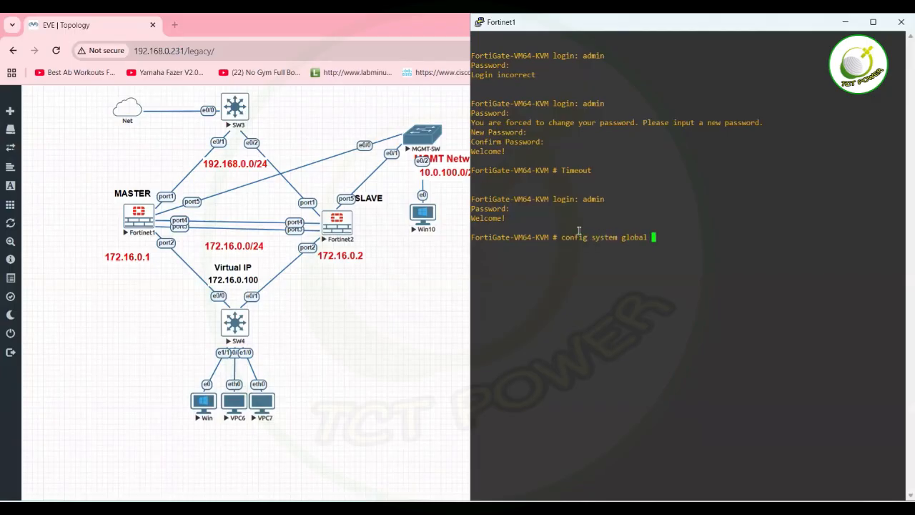
{"action": "key", "text": "Return"}
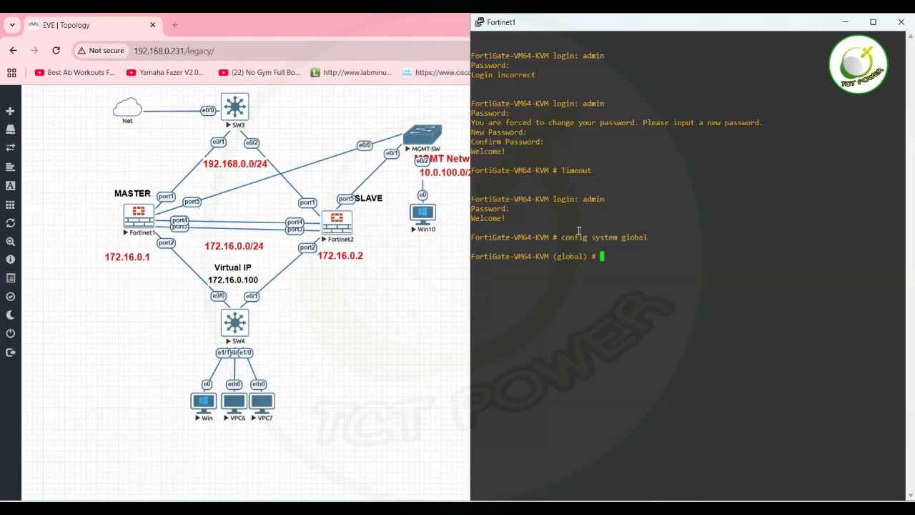
{"action": "type", "text": "set hostname FW1"}
{"action": "key", "text": "Return"}
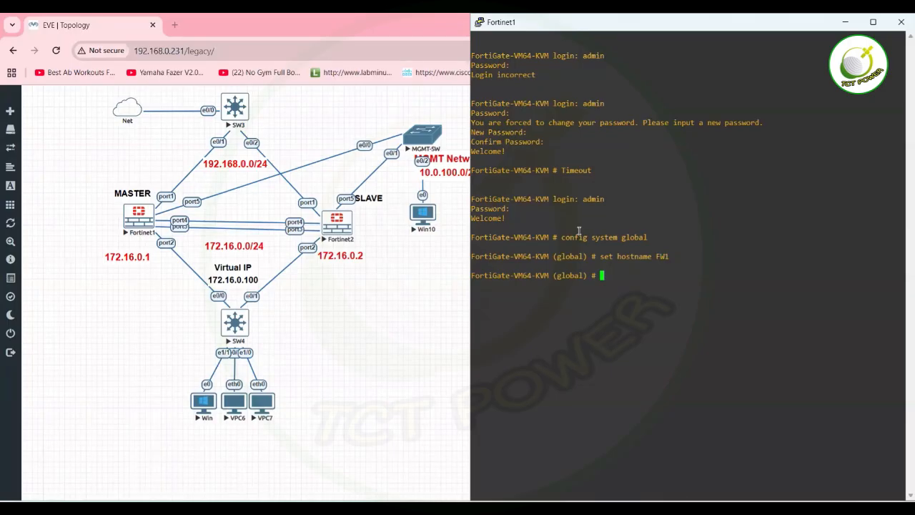
Set admintimeout to 480 and leave the global settings with end.
{"action": "type", "text": "set admin"}
{"action": "key", "text": "Tab"}
{"action": "key", "text": "BackSpace"}
{"action": "key", "text": "BackSpace"}
{"action": "key", "text": "BackSpace"}
{"action": "key", "text": "BackSpace"}
{"action": "key", "text": "BackSpace"}
{"action": "key", "text": "BackSpace"}
{"action": "key", "text": "BackSpace"}
{"action": "key", "text": "BackSpace"}
{"action": "key", "text": "BackSpace"}
{"action": "key", "text": "BackSpace"}
{"action": "key", "text": "BackSpace"}
{"action": "type", "text": "time"}
{"action": "key", "text": "Tab"}
{"action": "type", "text": "480"}
{"action": "key", "text": "Return"}
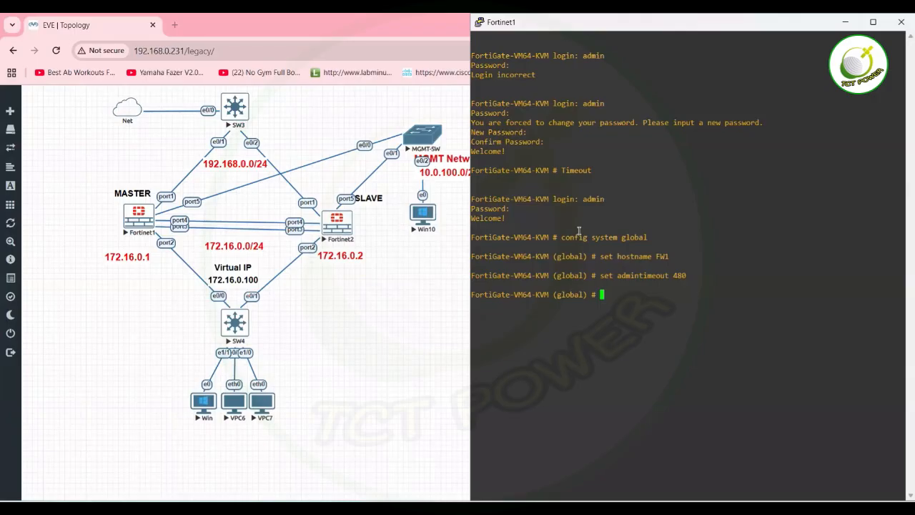
{"action": "type", "text": "end"}
{"action": "key", "text": "Return"}
Edit port1 under config system interface, setting static mode and IP 192.168.0.100/24.
{"action": "type", "text": "config system interface"}
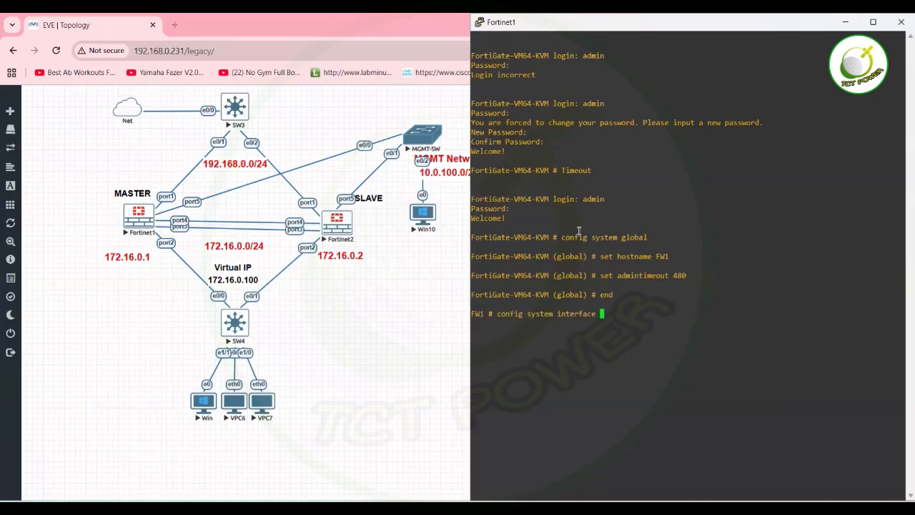
{"action": "key", "text": "Return"}
{"action": "type", "text": "edit pr"}
{"action": "type", "text": "rt1"}
{"action": "key", "text": "Return"}
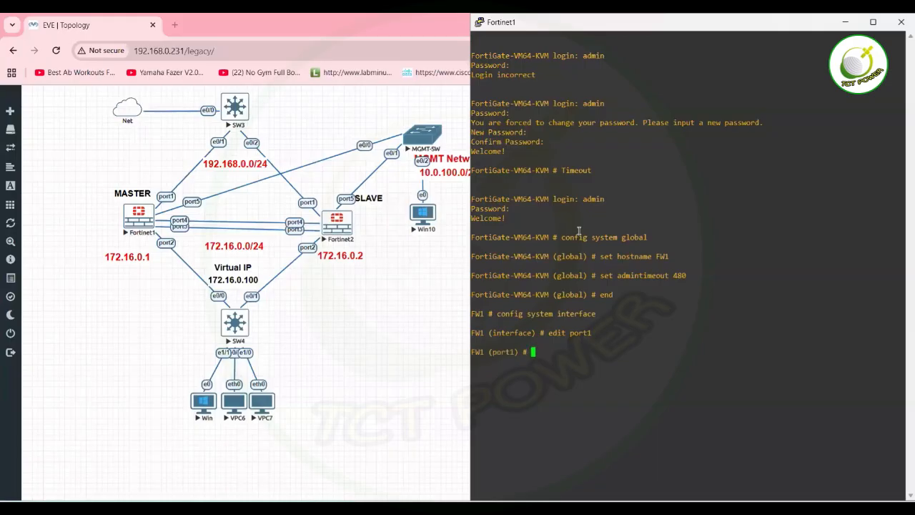
{"action": "type", "text": "set mode static"}
{"action": "key", "text": "Return"}
{"action": "type", "text": "setip"}
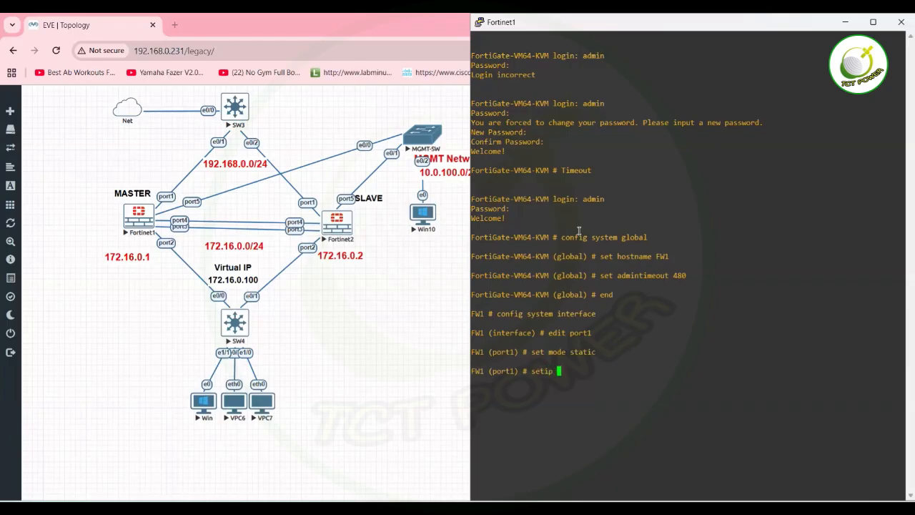
{"action": "key", "text": "BackSpace"}
{"action": "key", "text": "BackSpace"}
{"action": "key", "text": "BackSpace"}
{"action": "type", "text": "ip 192.168.0.100/24"}
{"action": "key", "text": "Return"}
Allow https, http, ssh and ping access on port1 and save it with next.
{"action": "type", "text": "set a"}
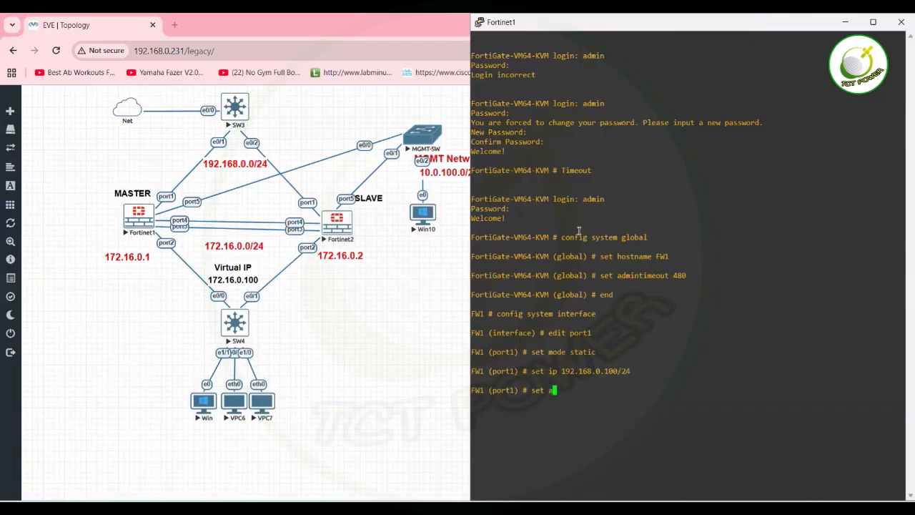
{"action": "type", "text": "llowaccess https http "}
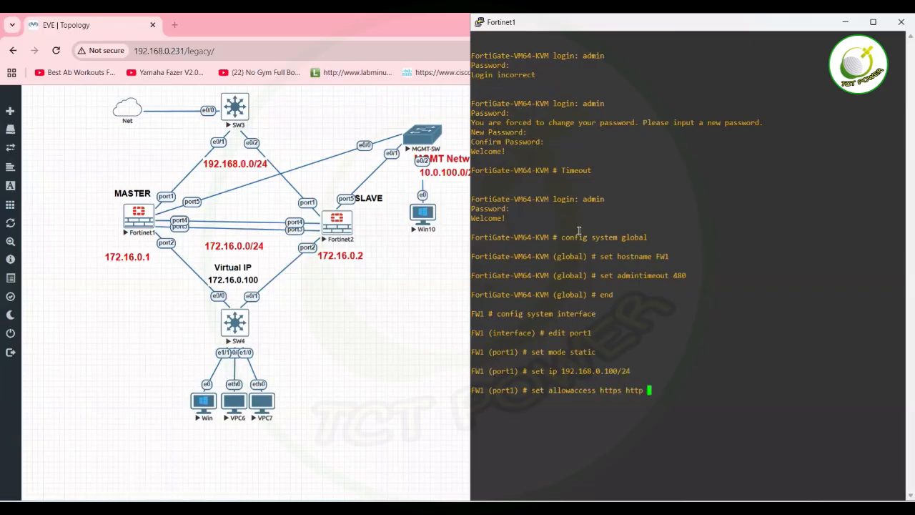
{"action": "type", "text": "ssh ping"}
{"action": "key", "text": "Return"}
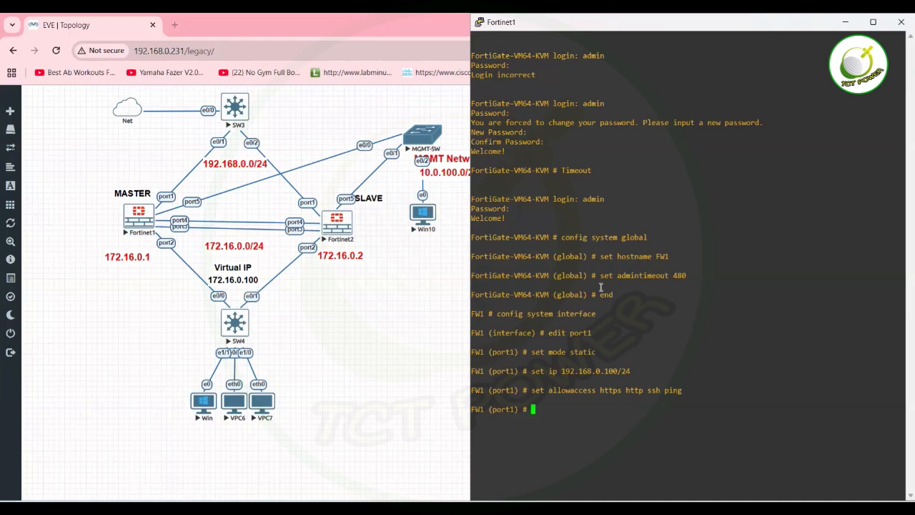
{"action": "type", "text": "next"}
{"action": "key", "text": "Return"}
Edit port2 and set it to static addressing mode.
{"action": "type", "text": "editp"}
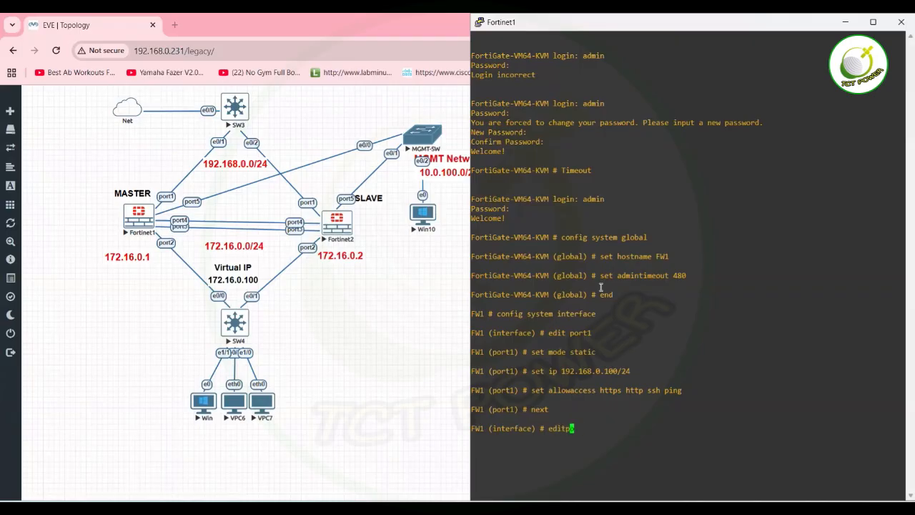
{"action": "key", "text": "BackSpace"}
{"action": "type", "text": "port"}
{"action": "key", "text": "BackSpace"}
{"action": "type", "text": "2"}
{"action": "key", "text": "Return"}
{"action": "type", "text": "set "}
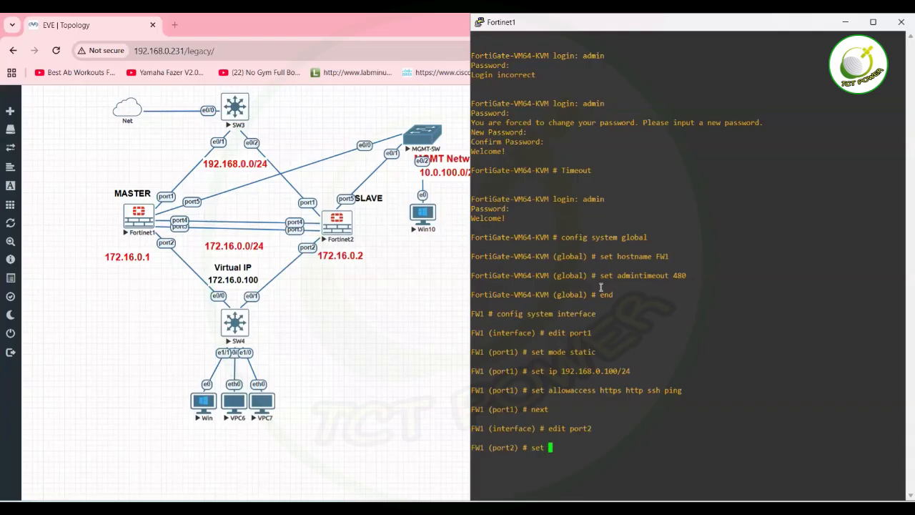
{"action": "type", "text": "mode static"}
{"action": "key", "text": "Return"}
Allow https, http, ssh and ping on port2 and assign IP 172.16.0.1/24.
{"action": "type", "text": "set"}
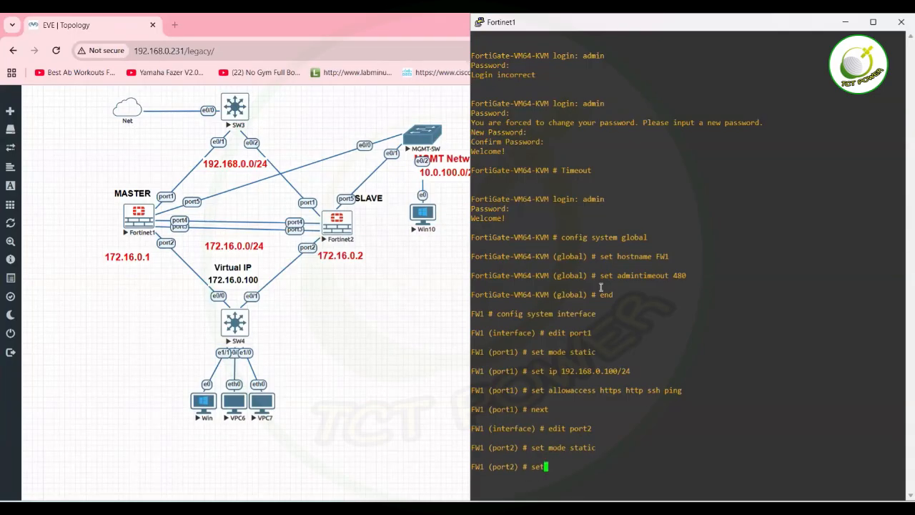
{"action": "type", "text": " allowaccess https"}
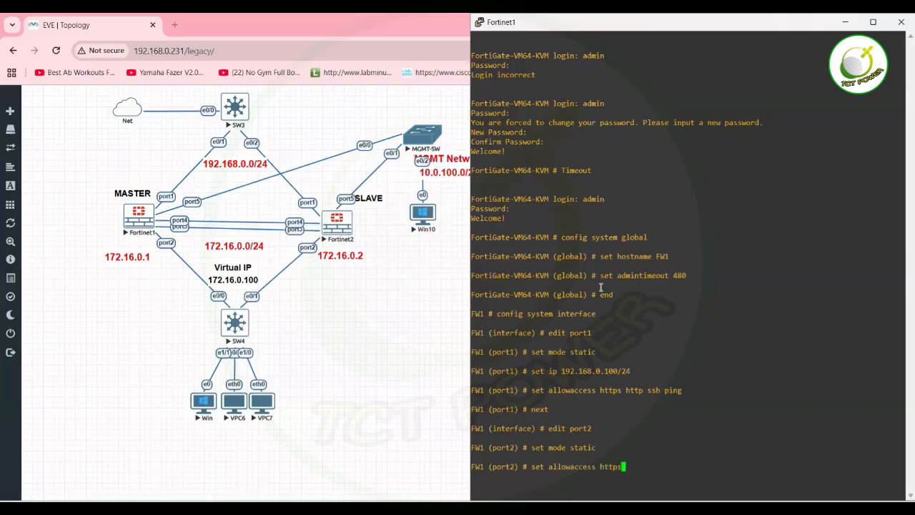
{"action": "type", "text": " http"}
{"action": "type", "text": "ssh ping"}
{"action": "key", "text": "Return"}
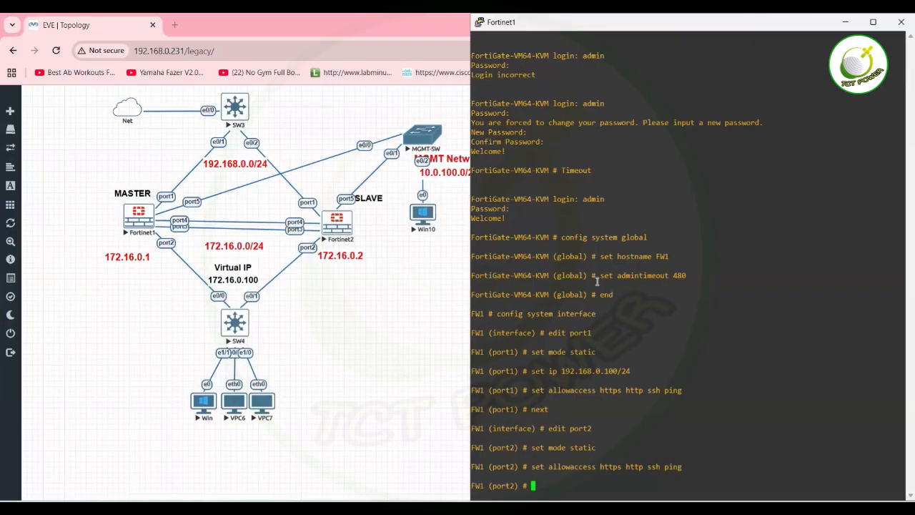
{"action": "type", "text": "set ip 172.16.0.1/24"}
{"action": "key", "text": "Return"}
{"action": "key", "text": "Return"}
{"action": "key", "text": "Return"}
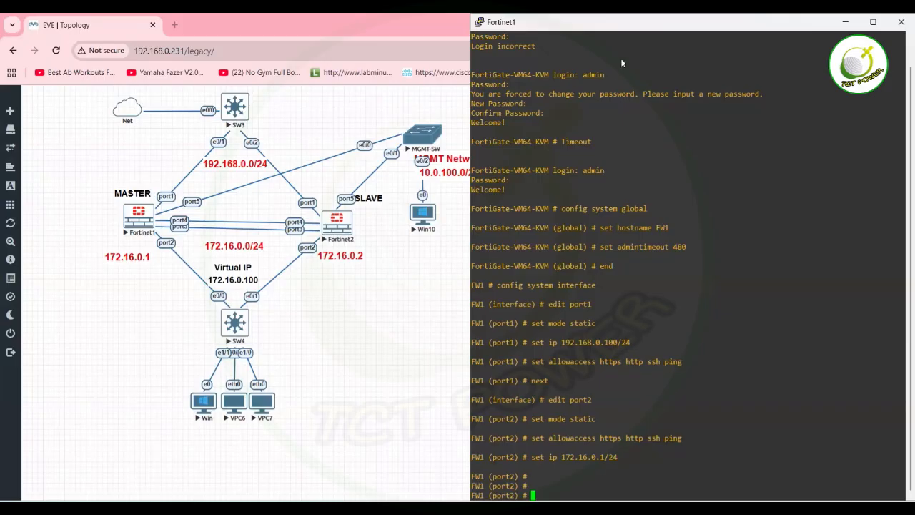
Change the console font to Consolas Bold 16-point and make the PuTTY window taller.
{"action": "left_click_drag", "start_coordinate": [672, 20], "coordinate": [571, 84]}
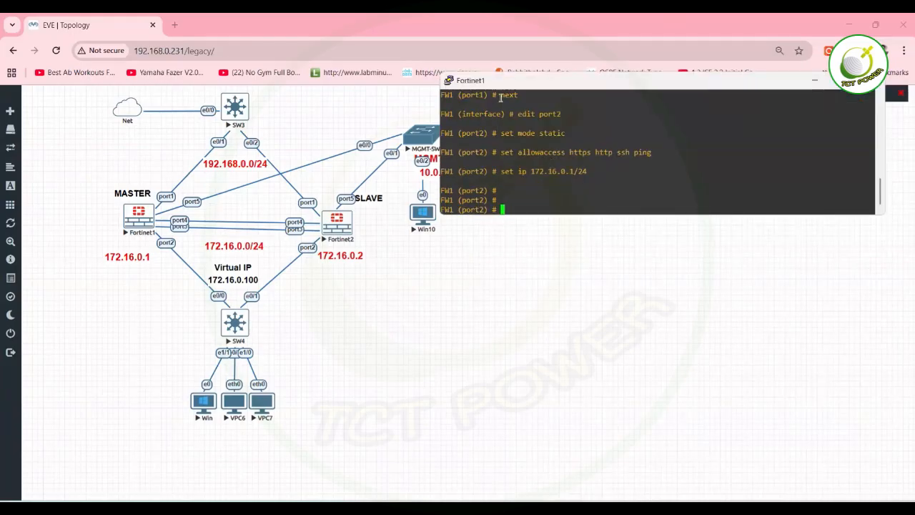
{"action": "right_click", "coordinate": [518, 82]}
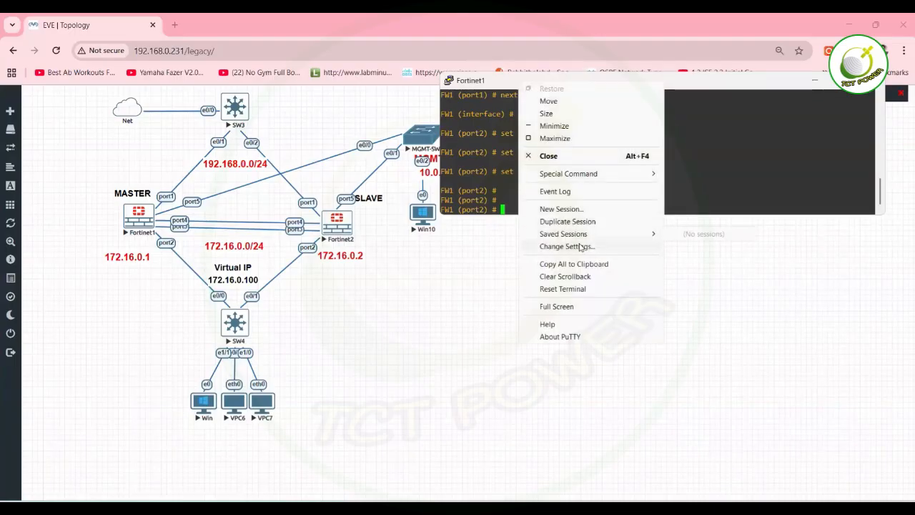
{"action": "left_click", "coordinate": [581, 247]}
{"action": "left_click", "coordinate": [357, 235]}
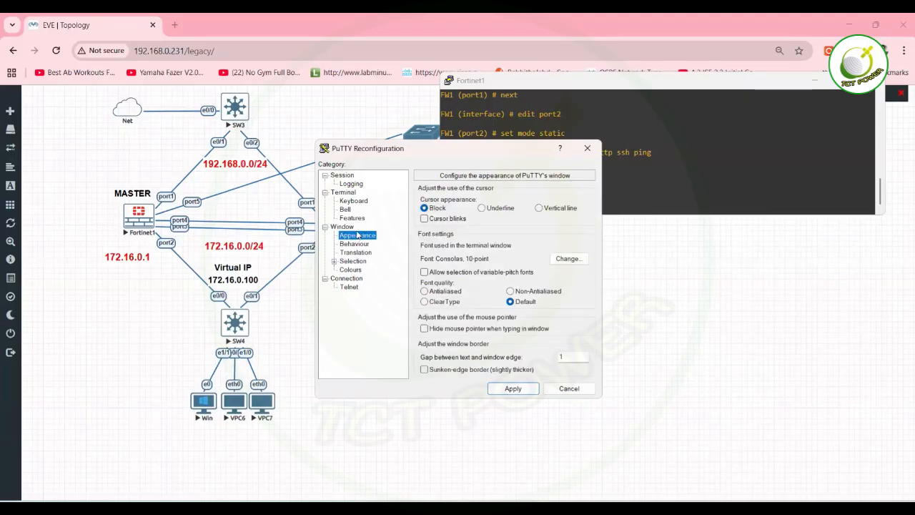
{"action": "left_click", "coordinate": [568, 259]}
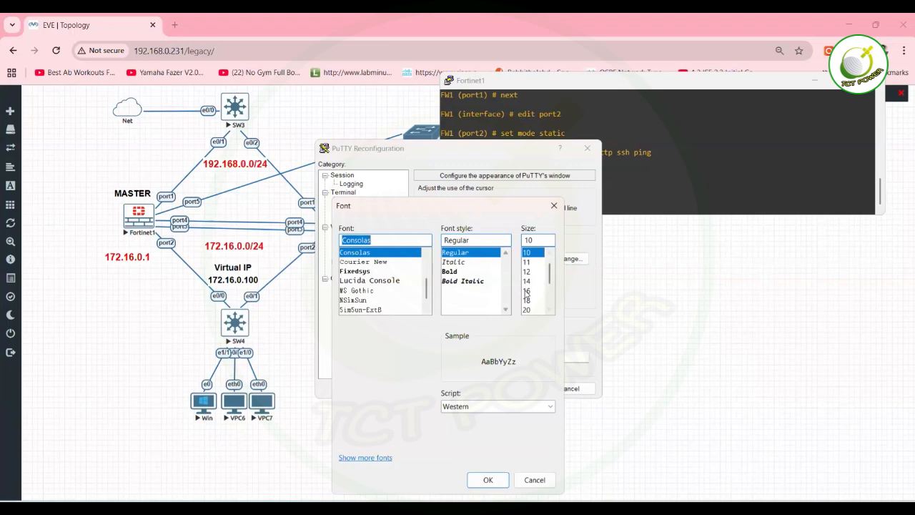
{"action": "left_click", "coordinate": [526, 291]}
{"action": "left_click", "coordinate": [449, 272]}
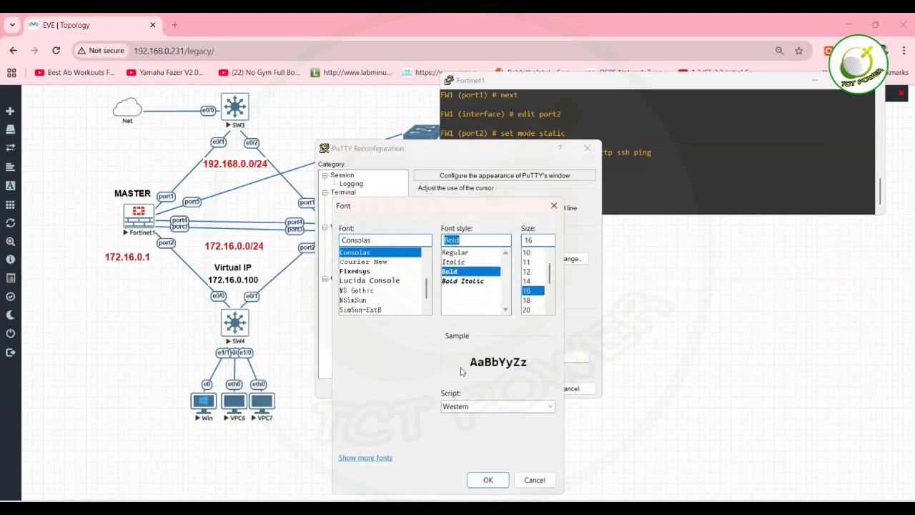
{"action": "left_click", "coordinate": [487, 480]}
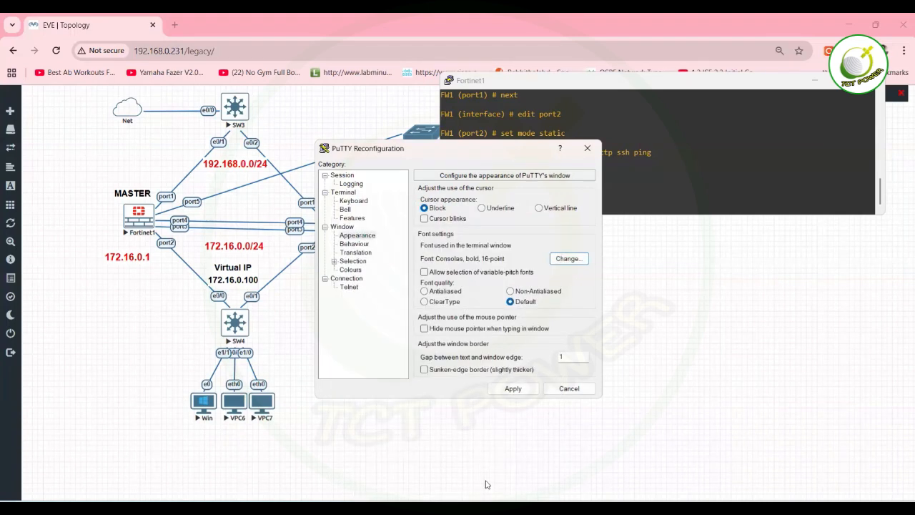
{"action": "left_click", "coordinate": [526, 391]}
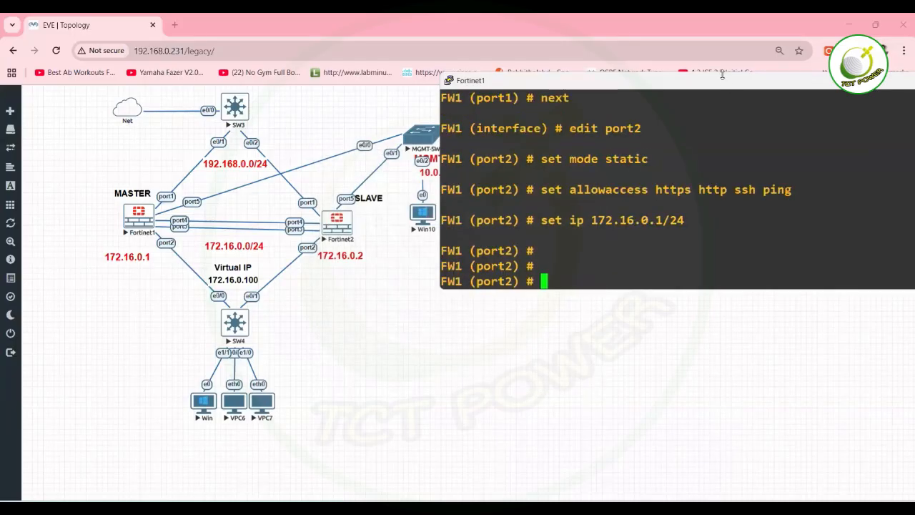
{"action": "left_click_drag", "start_coordinate": [722, 74], "coordinate": [721, 46]}
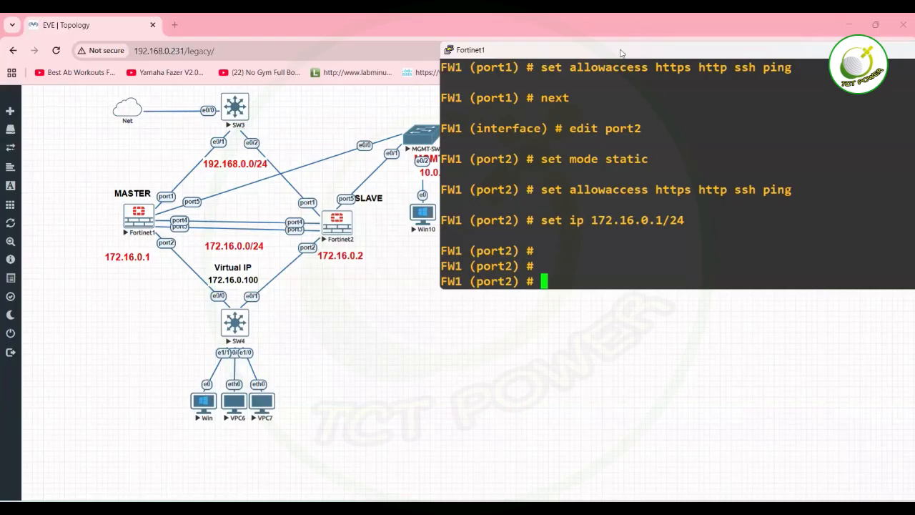
{"action": "left_click_drag", "start_coordinate": [628, 43], "coordinate": [627, 28]}
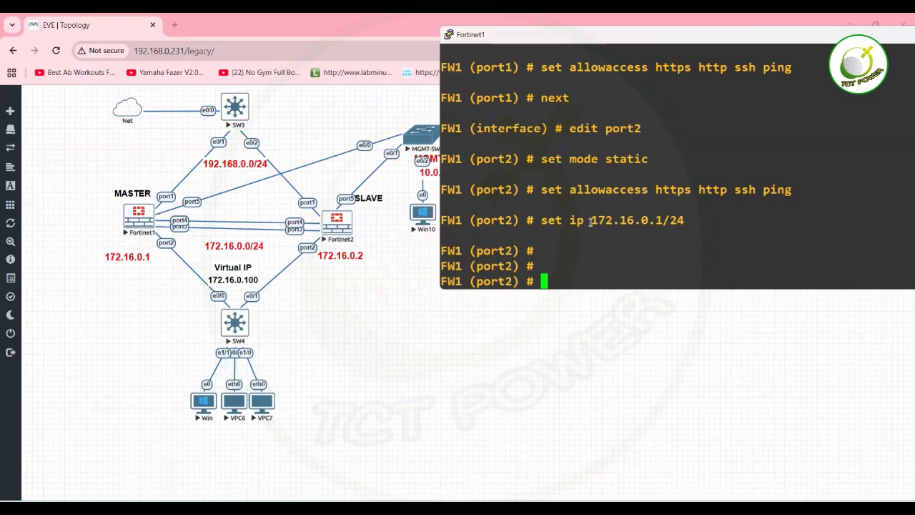
Commit port2's settings with end and enter config system dns.
{"action": "type", "text": "config "}
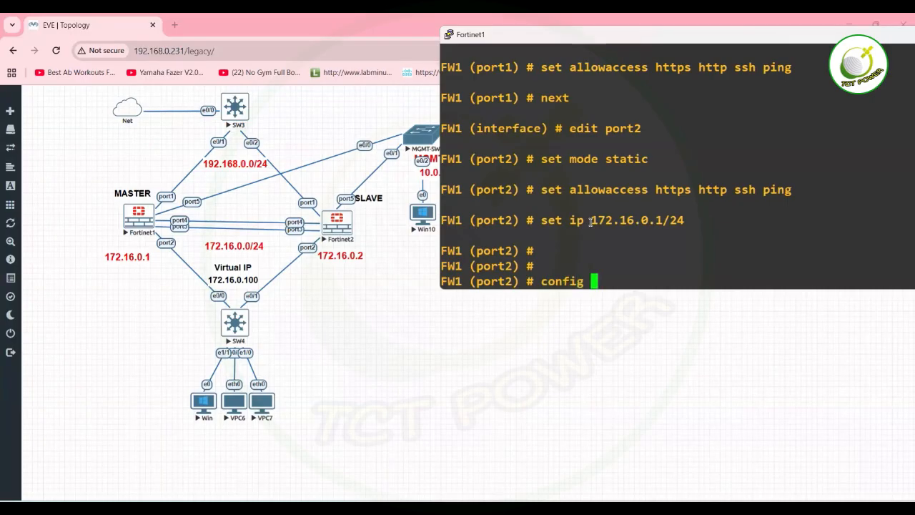
{"action": "type", "text": "syst"}
{"action": "key", "text": "BackSpace"}
{"action": "key", "text": "BackSpace"}
{"action": "key", "text": "BackSpace"}
{"action": "key", "text": "BackSpace"}
{"action": "key", "text": "BackSpace"}
{"action": "key", "text": "BackSpace"}
{"action": "key", "text": "BackSpace"}
{"action": "key", "text": "BackSpace"}
{"action": "key", "text": "BackSpace"}
{"action": "key", "text": "BackSpace"}
{"action": "key", "text": "BackSpace"}
{"action": "type", "text": "end"}
{"action": "key", "text": "Return"}
{"action": "type", "text": "c"}
{"action": "key", "text": "BackSpace"}
{"action": "type", "text": "config system dns"}
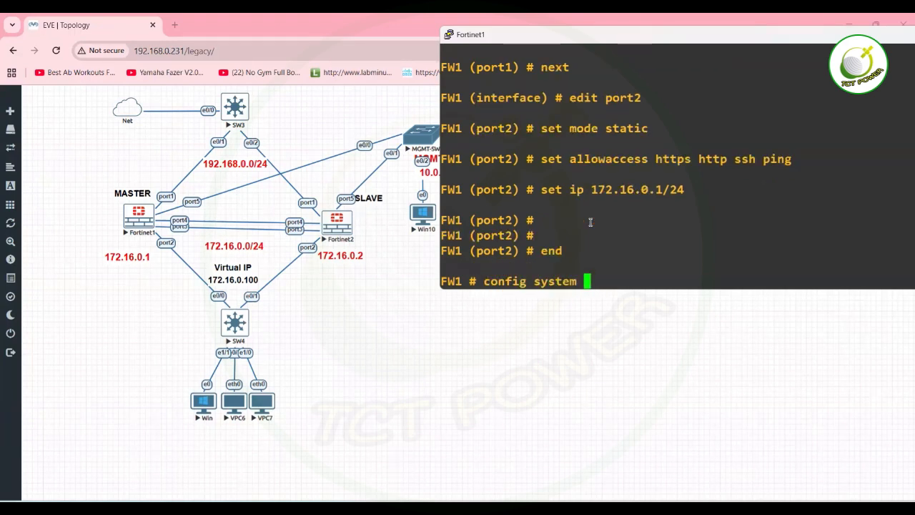
{"action": "key", "text": "BackSpace"}
{"action": "type", "text": "ns"}
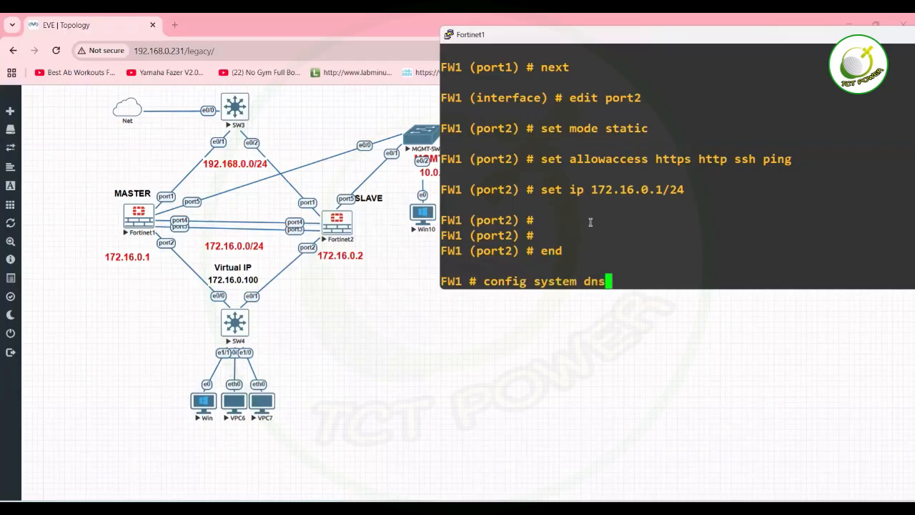
{"action": "key", "text": "Return"}
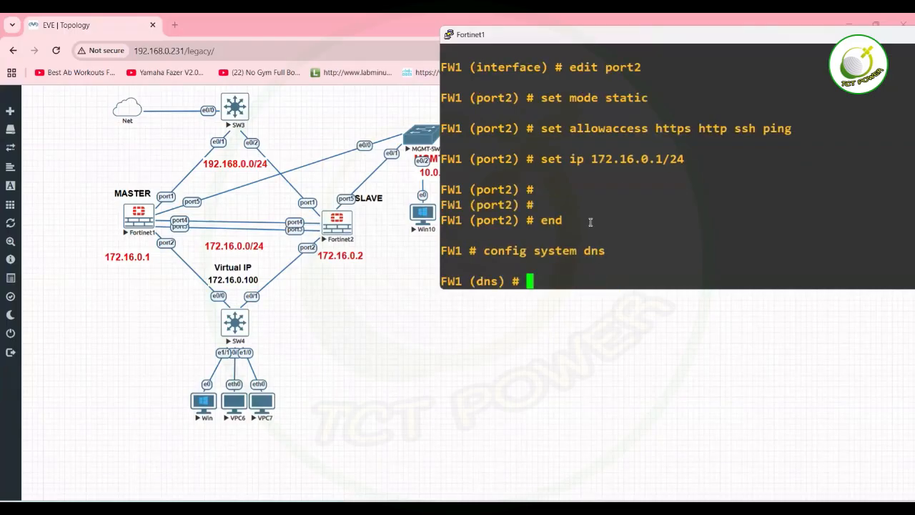
Set primary DNS 8.8.8.8 and secondary DNS 4.2.2.2, then save with end.
{"action": "type", "text": "set primary "}
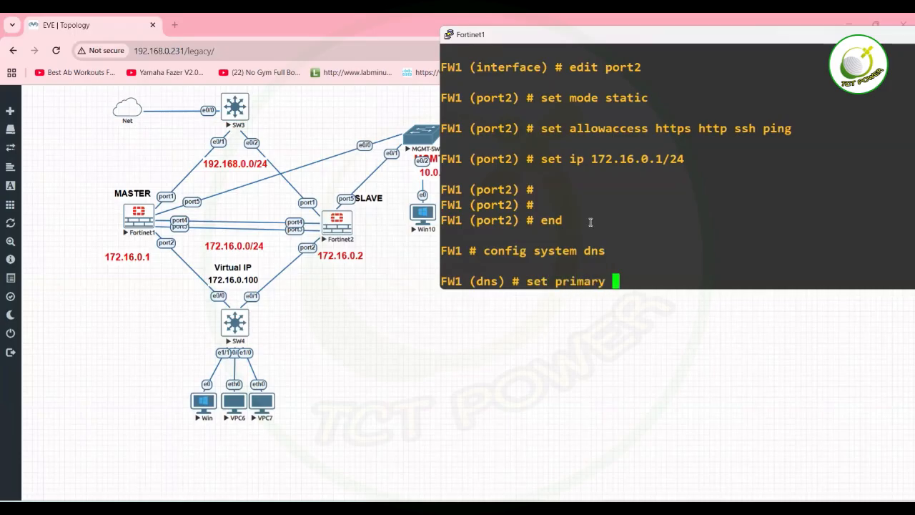
{"action": "type", "text": "8.8.8.8"}
{"action": "key", "text": "Return"}
{"action": "type", "text": "set "}
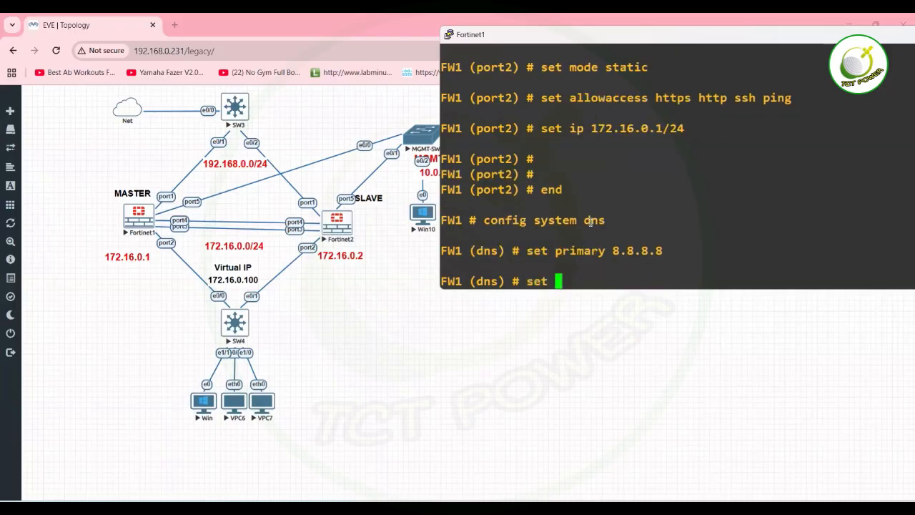
{"action": "type", "text": "secondary 4.2..22"}
{"action": "key", "text": "BackSpace"}
{"action": "key", "text": "BackSpace"}
{"action": "key", "text": "BackSpace"}
{"action": "type", "text": "2.2"}
{"action": "key", "text": "ctrl+a"}
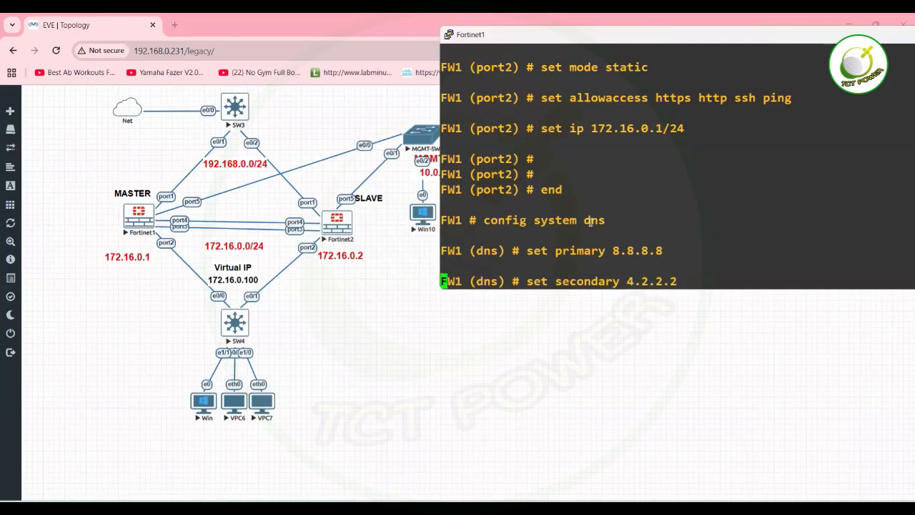
{"action": "key", "text": "Return"}
{"action": "type", "text": "s"}
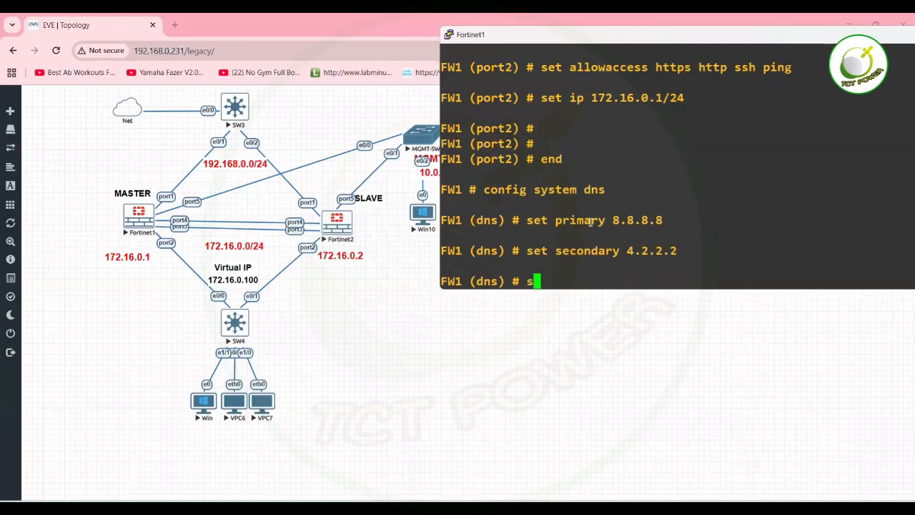
{"action": "type", "text": "et ore"}
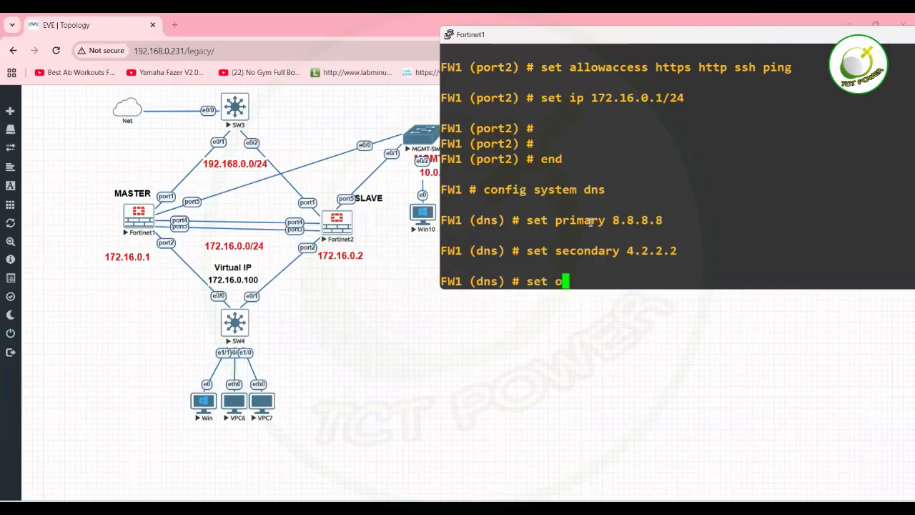
{"action": "key", "text": "BackSpace"}
{"action": "key", "text": "BackSpace"}
{"action": "key", "text": "BackSpace"}
{"action": "key", "text": "BackSpace"}
{"action": "key", "text": "BackSpace"}
{"action": "key", "text": "BackSpace"}
{"action": "key", "text": "BackSpace"}
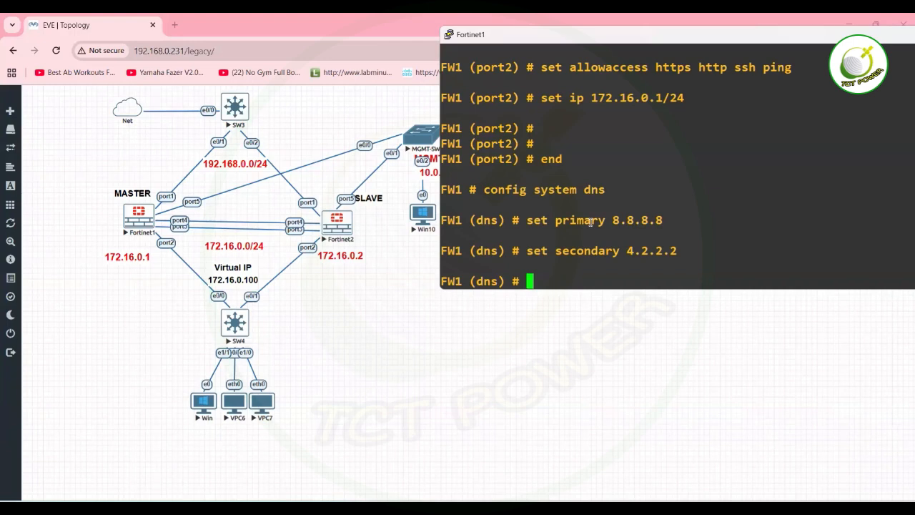
{"action": "type", "text": "end"}
{"action": "key", "text": "Return"}
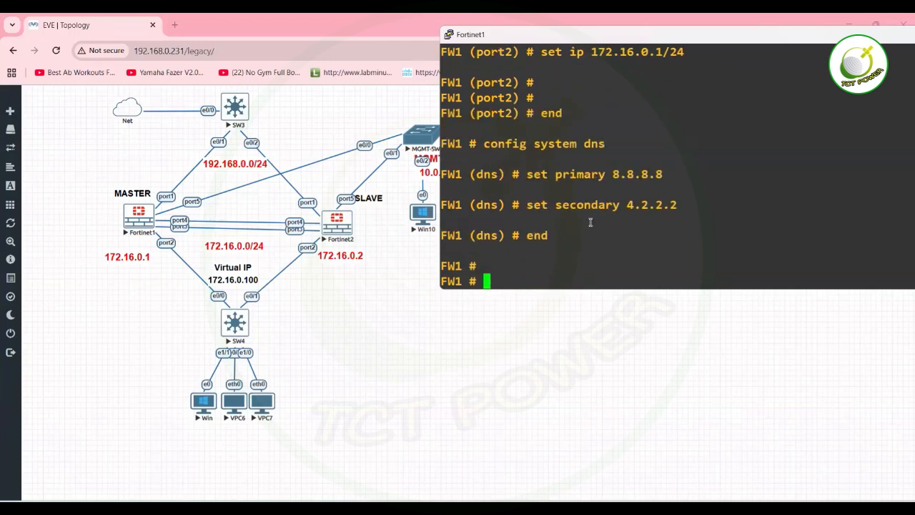
Enter FW1's static route configuration with config router static.
{"action": "type", "text": "con"}
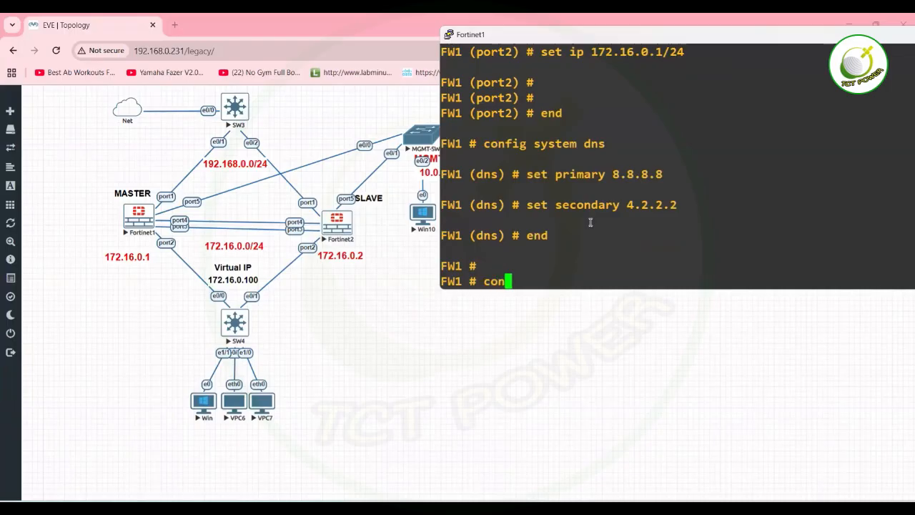
{"action": "type", "text": "fig system "}
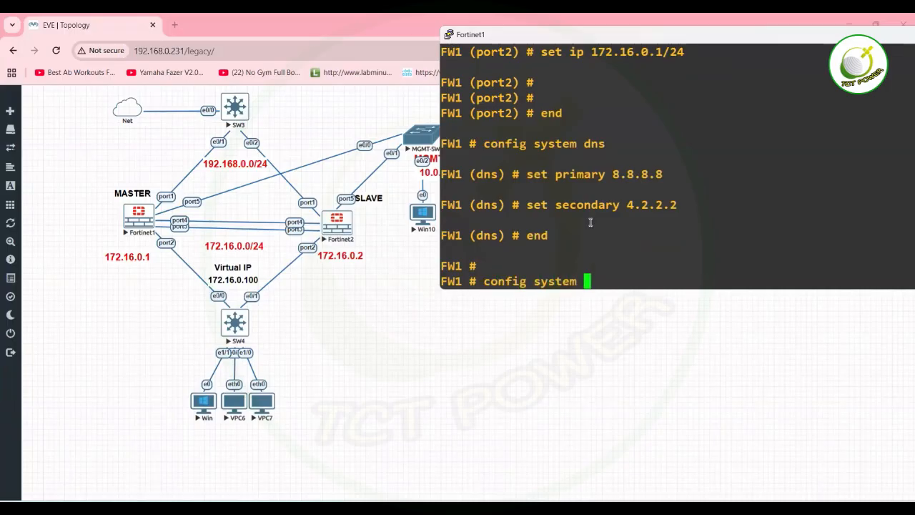
{"action": "type", "text": "routerset"}
{"action": "key", "text": "BackSpace"}
{"action": "key", "text": "BackSpace"}
{"action": "key", "text": "BackSpace"}
{"action": "type", "text": "st"}
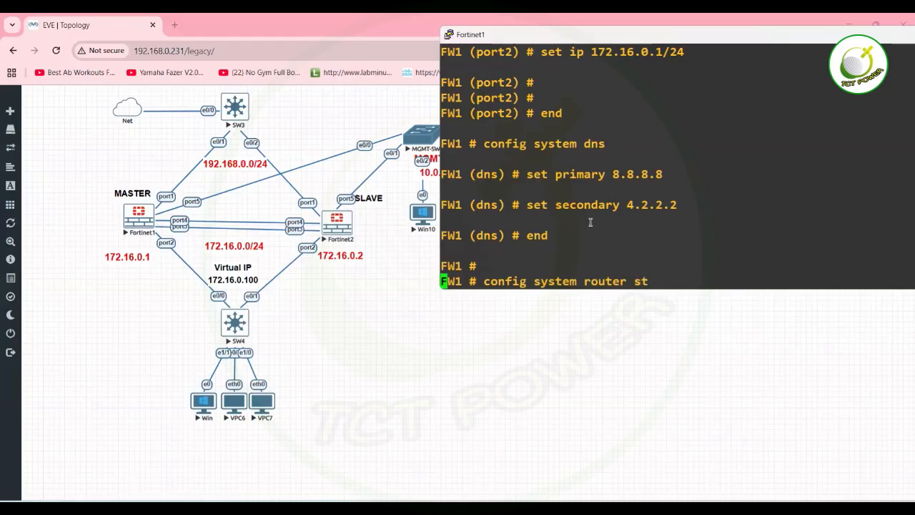
{"action": "key", "text": "Tab"}
{"action": "type", "text": "a"}
{"action": "key", "text": "Tab"}
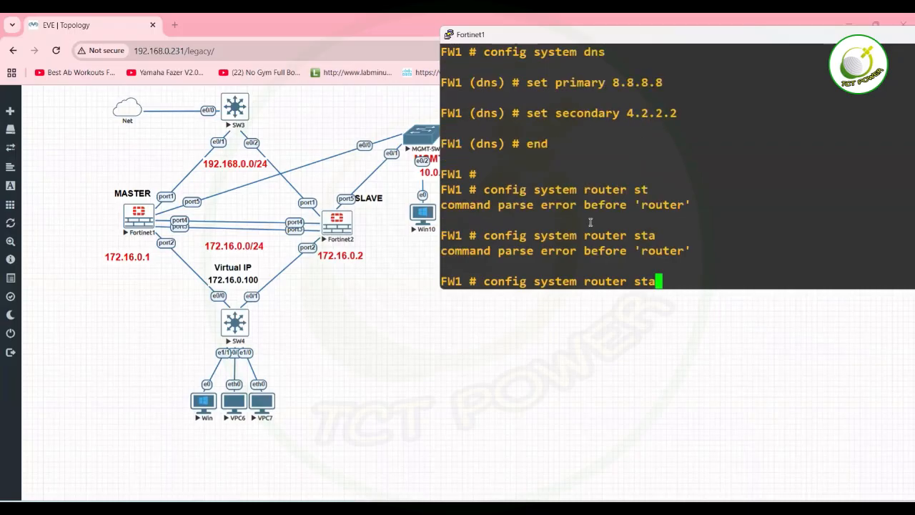
{"action": "key", "text": "BackSpace"}
{"action": "key", "text": "BackSpace"}
{"action": "key", "text": "BackSpace"}
{"action": "key", "text": "BackSpace"}
{"action": "key", "text": "BackSpace"}
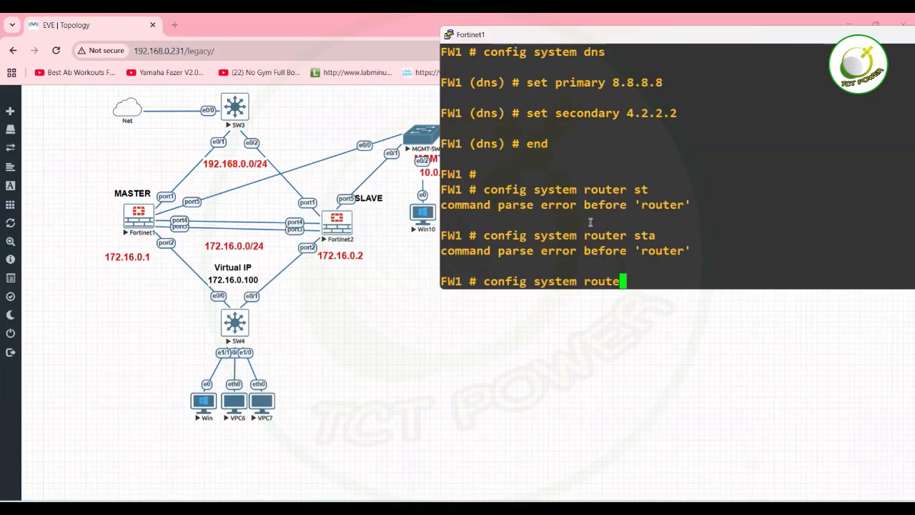
{"action": "type", "text": "st"}
{"action": "key", "text": "Tab"}
{"action": "key", "text": "BackSpace"}
{"action": "key", "text": "BackSpace"}
{"action": "key", "text": "BackSpace"}
{"action": "type", "text": "r static"}
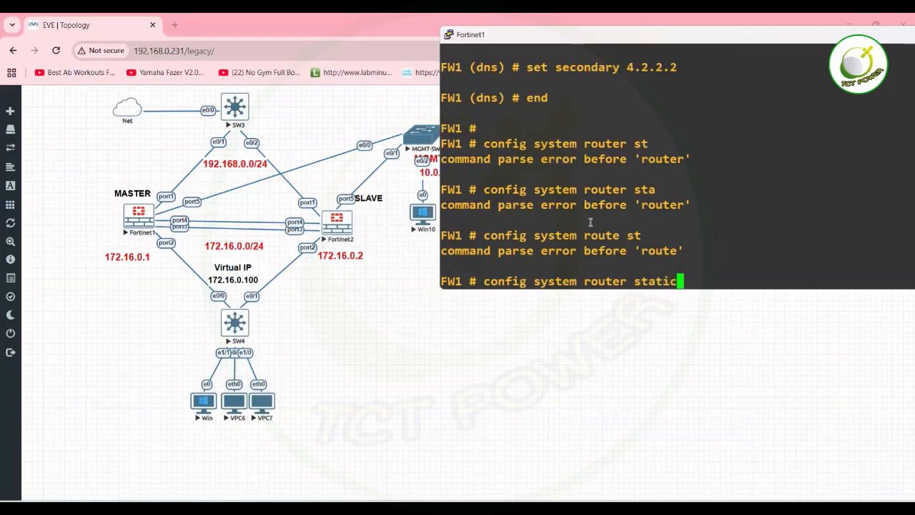
{"action": "key", "text": "Return"}
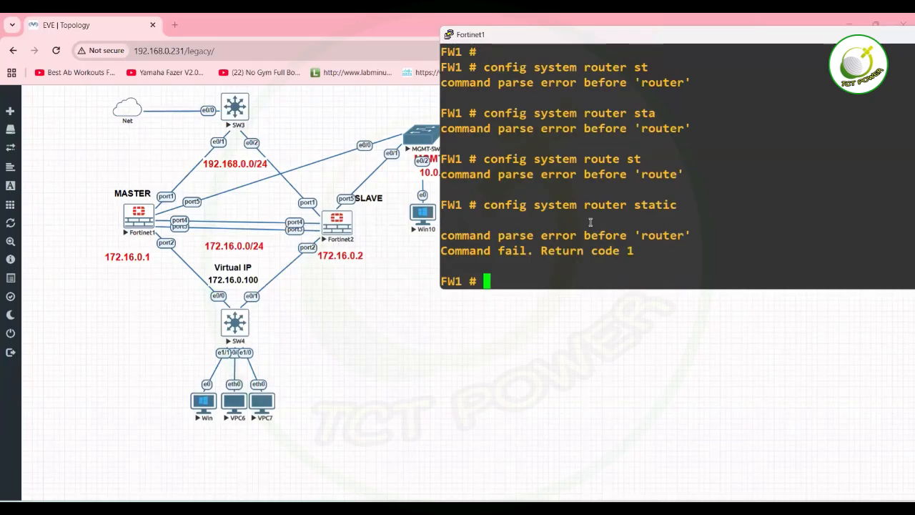
{"action": "type", "text": "config system"}
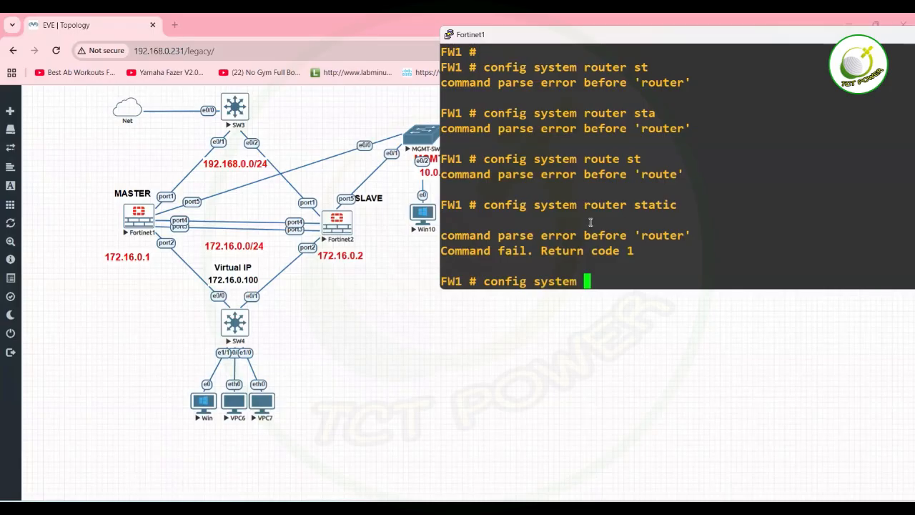
{"action": "key", "text": "BackSpace"}
{"action": "key", "text": "BackSpace"}
{"action": "key", "text": "BackSpace"}
{"action": "key", "text": "BackSpace"}
{"action": "key", "text": "BackSpace"}
{"action": "key", "text": "BackSpace"}
{"action": "key", "text": "BackSpace"}
{"action": "type", "text": "router static"}
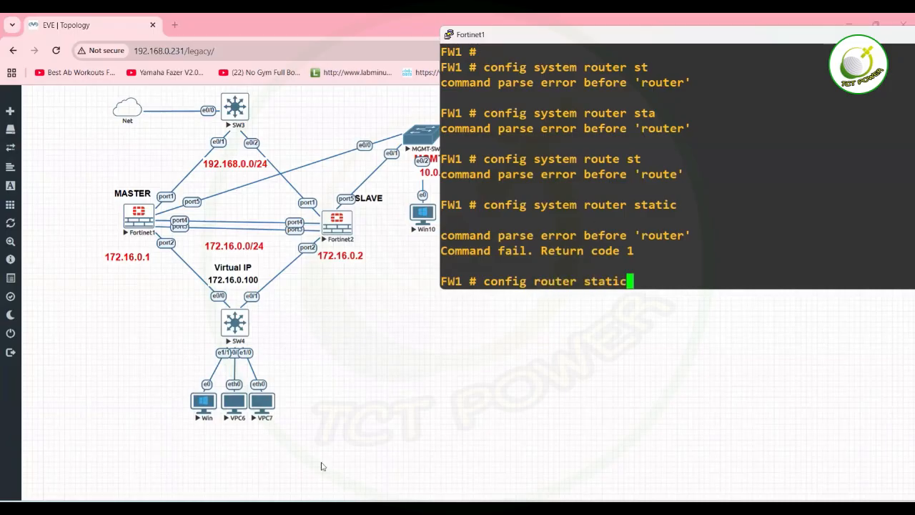
{"action": "key", "text": "Return"}
Create static route entry 1 with edit 1.
{"action": "type", "text": "set"}
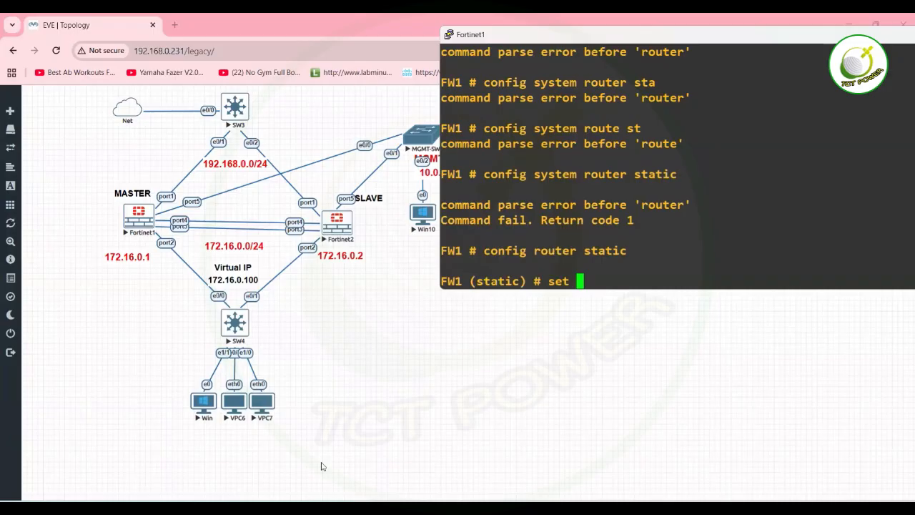
{"action": "key", "text": "BackSpace"}
{"action": "key", "text": "BackSpace"}
{"action": "key", "text": "BackSpace"}
{"action": "key", "text": "BackSpace"}
{"action": "type", "text": "edit"}
{"action": "key", "text": "Return"}
{"action": "type", "text": "edi"}
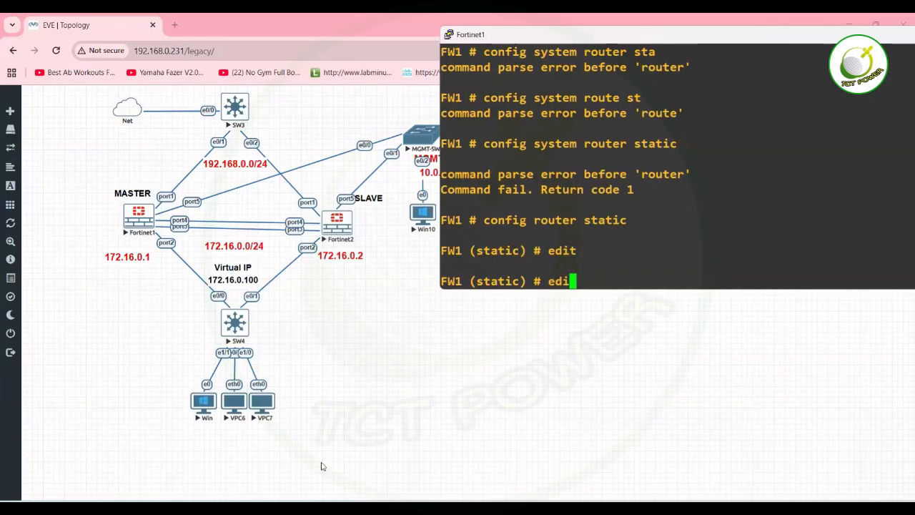
{"action": "type", "text": "t1"}
{"action": "key", "text": "Return"}
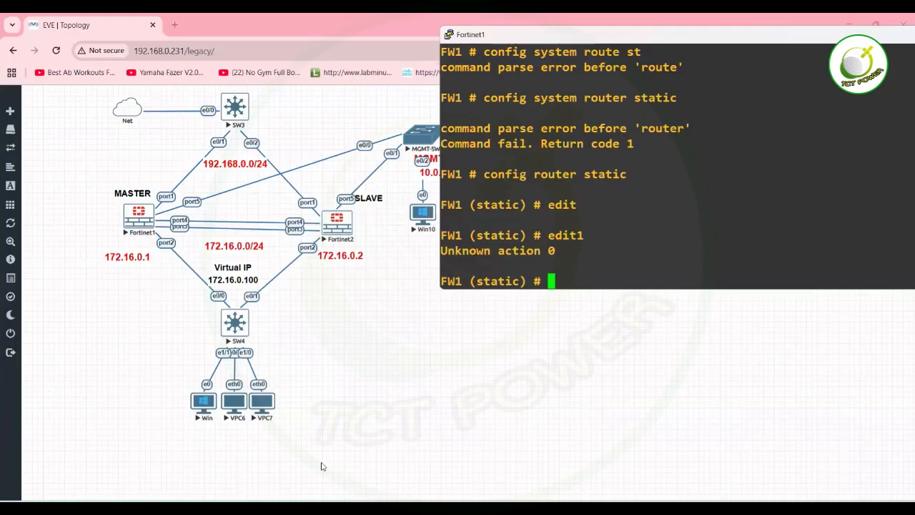
{"action": "type", "text": "edit 1"}
{"action": "key", "text": "Return"}
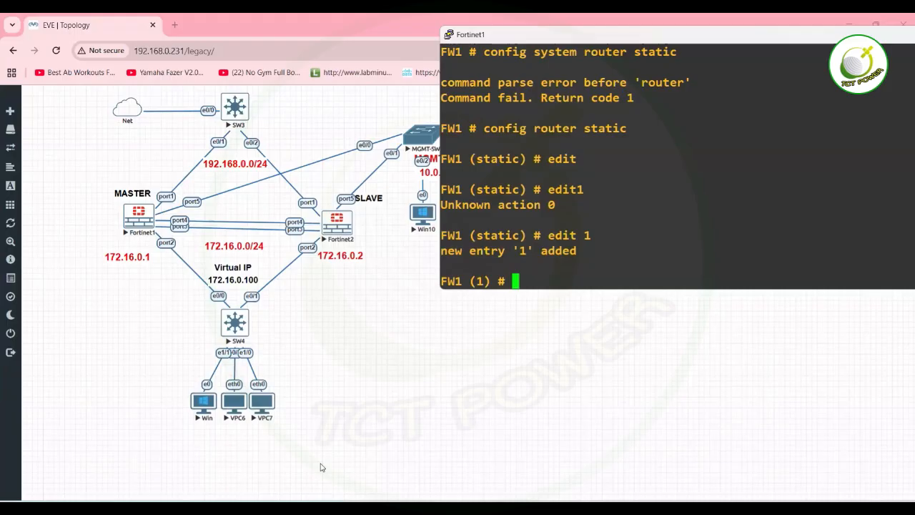
Set route 1 to 0.0.0.0 0.0.0.0 via port1, gateway 192.168.0.1, and save with end.
{"action": "type", "text": "set"}
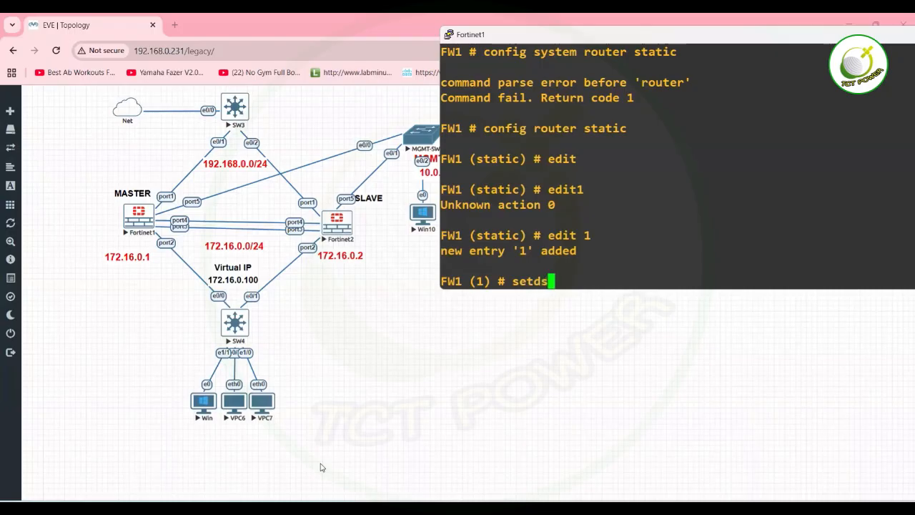
{"action": "type", "text": " dst 0.0.0."}
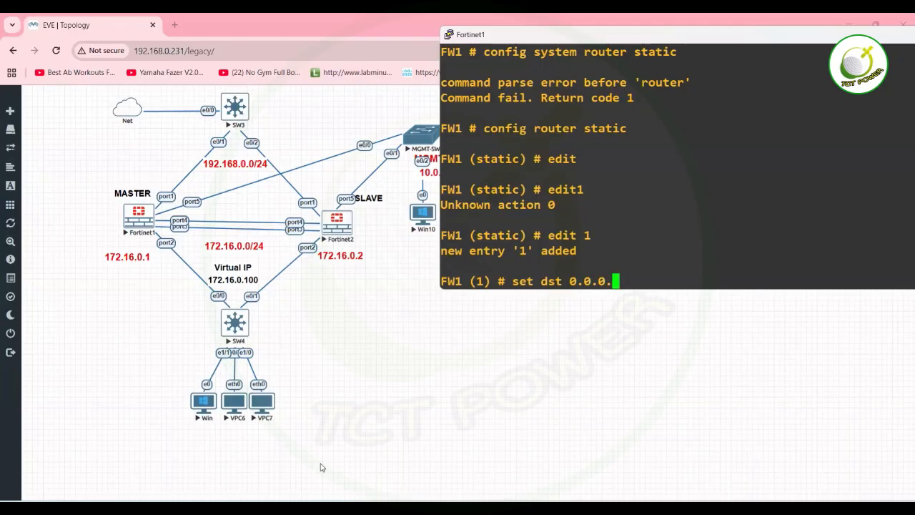
{"action": "type", "text": "0 0.0.0.0"}
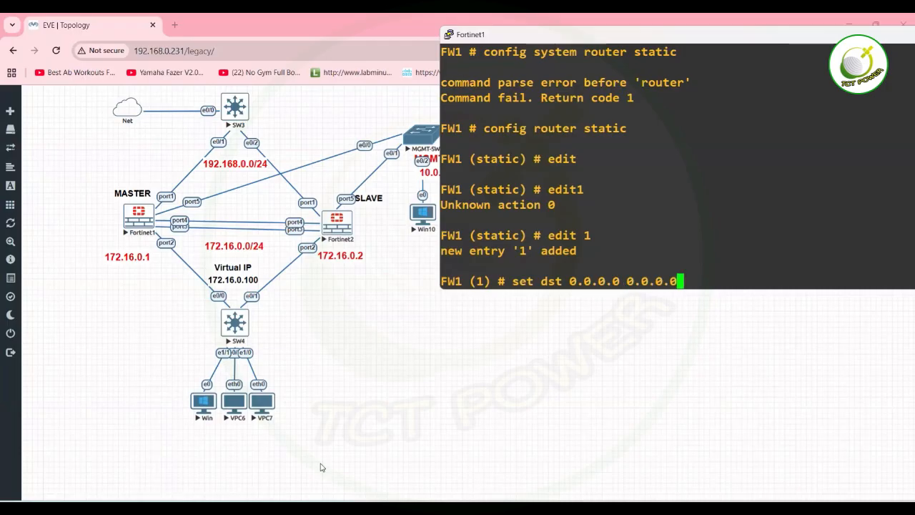
{"action": "key", "text": "Return"}
{"action": "type", "text": "set"}
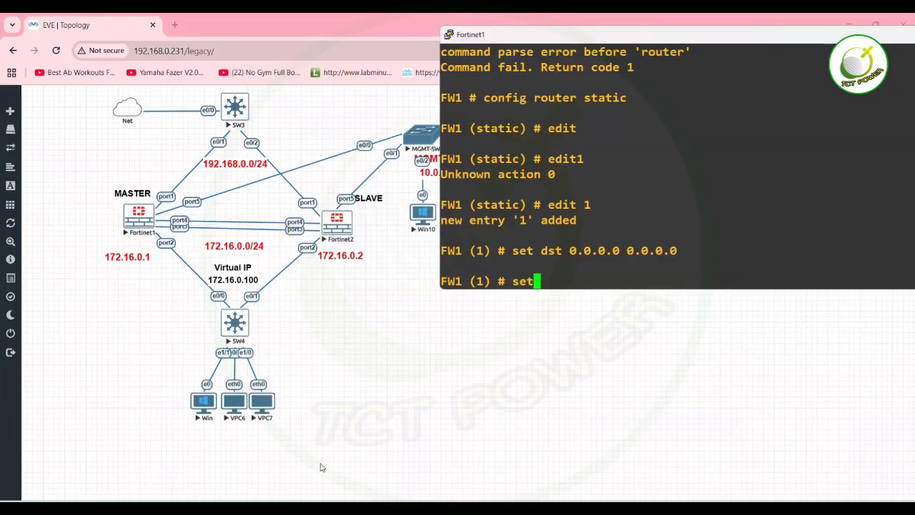
{"action": "type", "text": " device port1"}
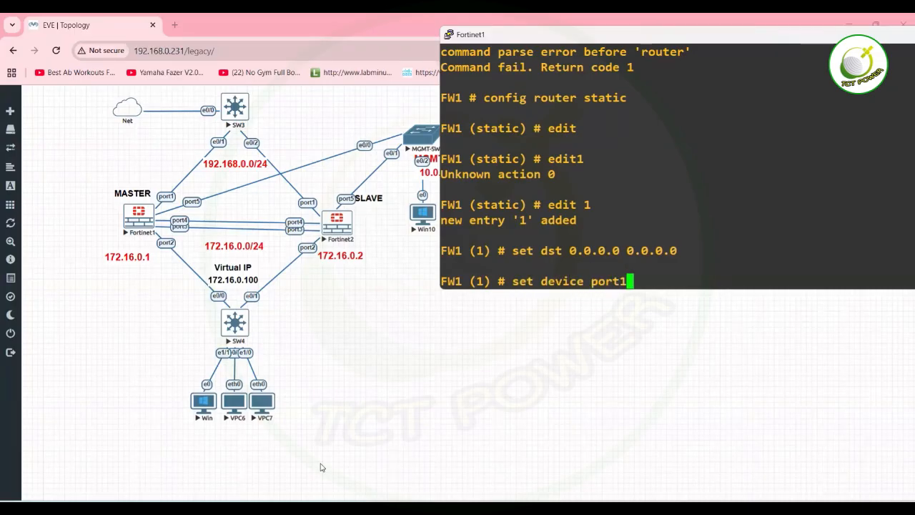
{"action": "key", "text": "Return"}
{"action": "mouse_move", "coordinate": [2, 469]}
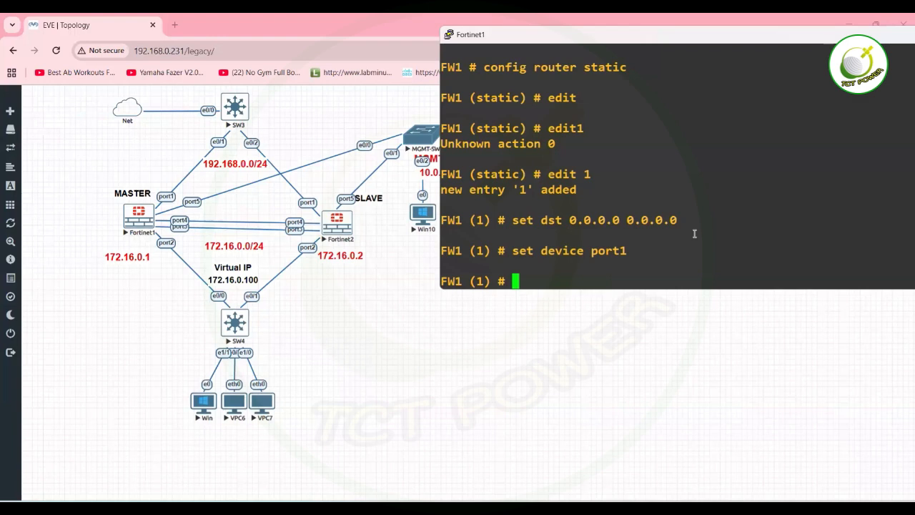
{"action": "type", "text": "set gat"}
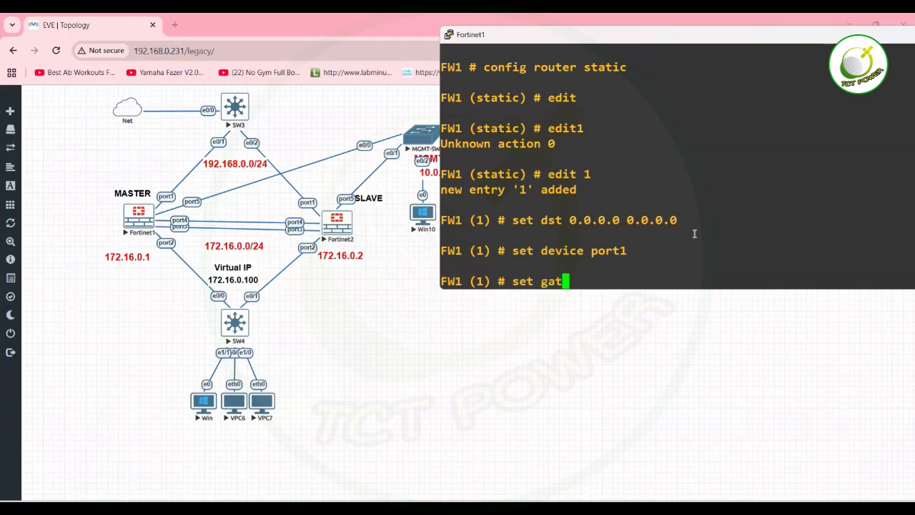
{"action": "type", "text": "eway 1"}
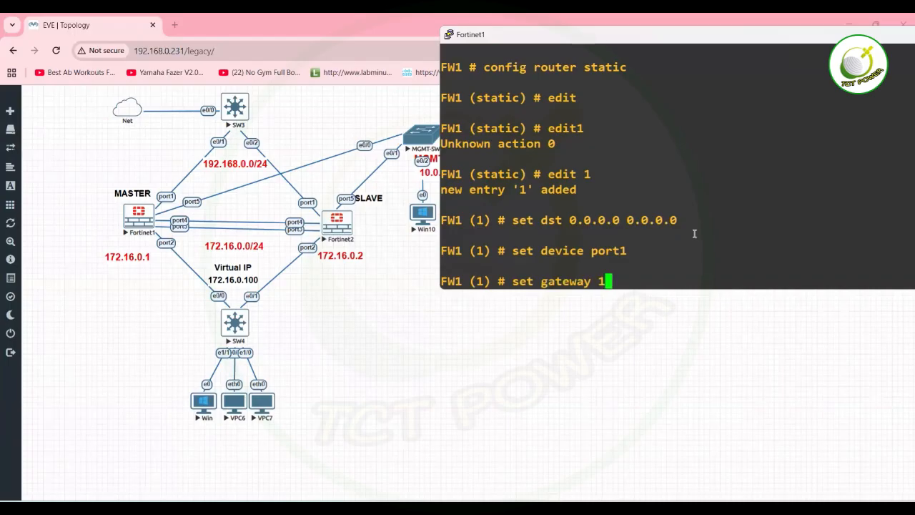
{"action": "type", "text": "92.168.0.1"}
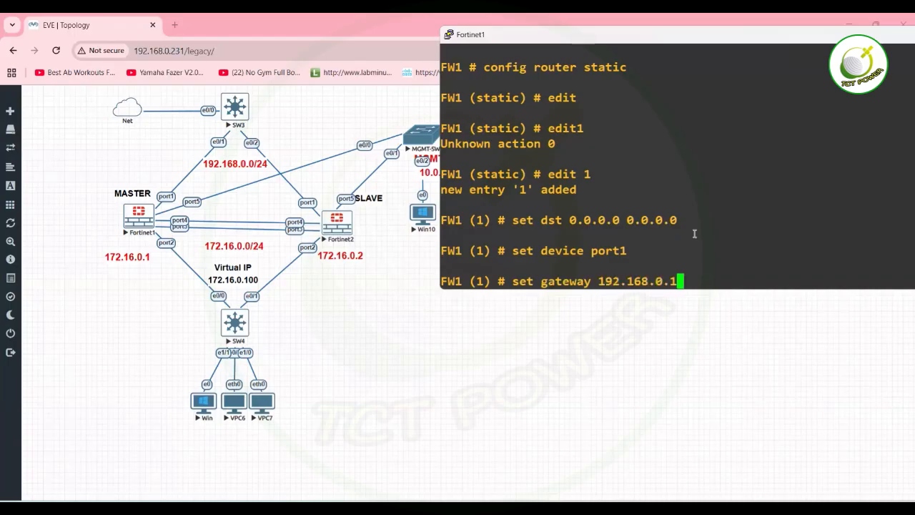
{"action": "key", "text": "Return"}
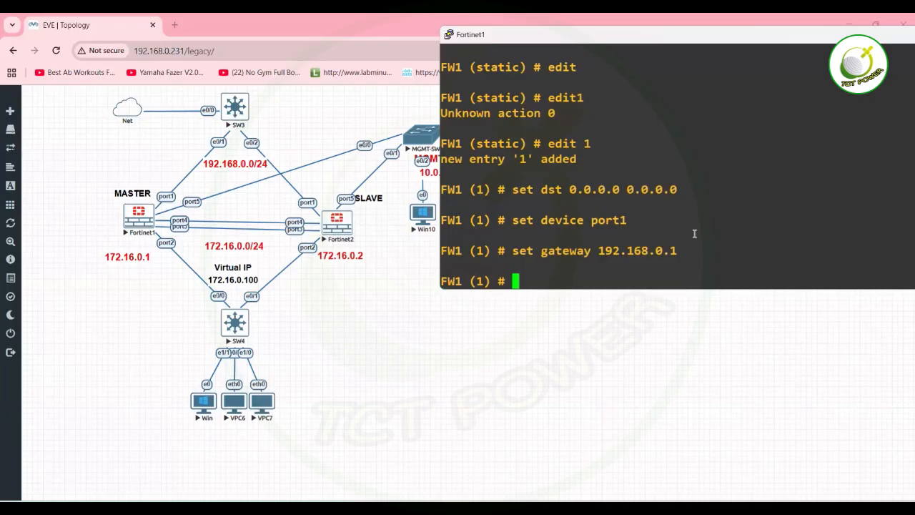
{"action": "type", "text": "end"}
{"action": "key", "text": "Return"}
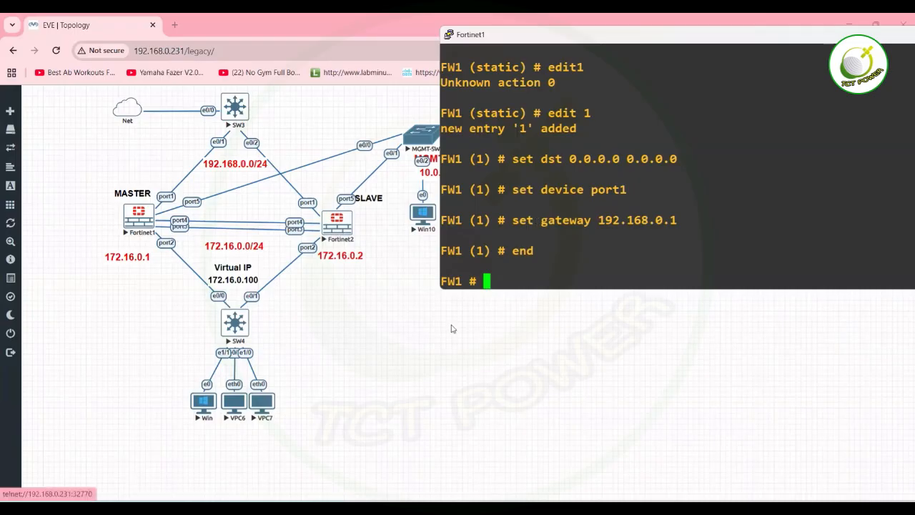
Launch the Fortinet2 telnet console and place it beside the topology.
{"action": "left_click", "coordinate": [336, 227]}
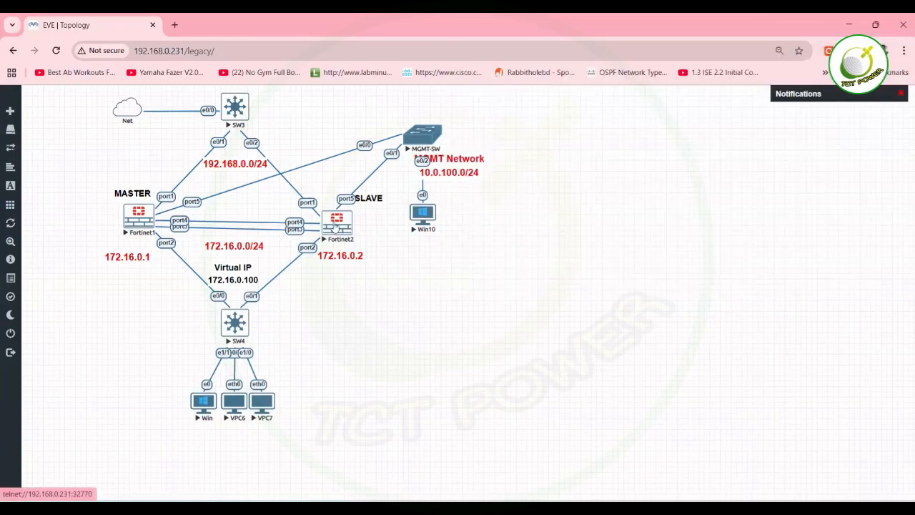
{"action": "left_click", "coordinate": [335, 227]}
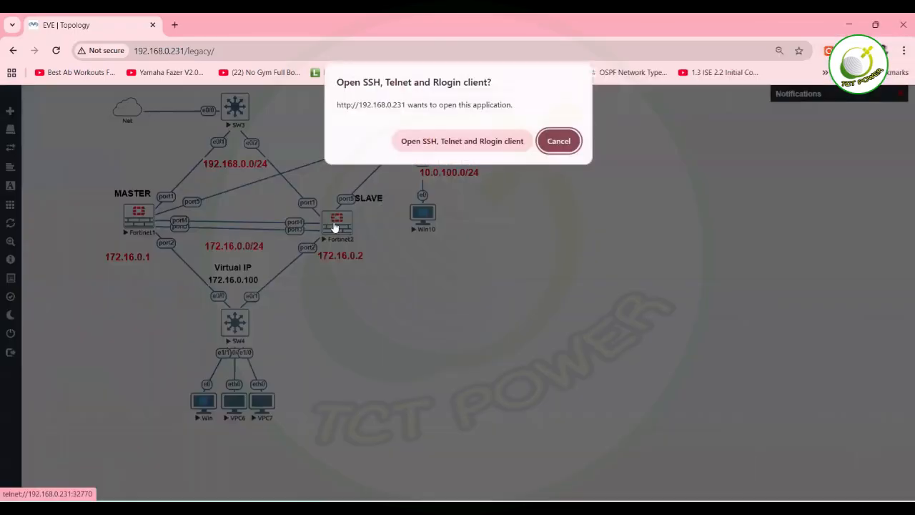
{"action": "left_click", "coordinate": [502, 140]}
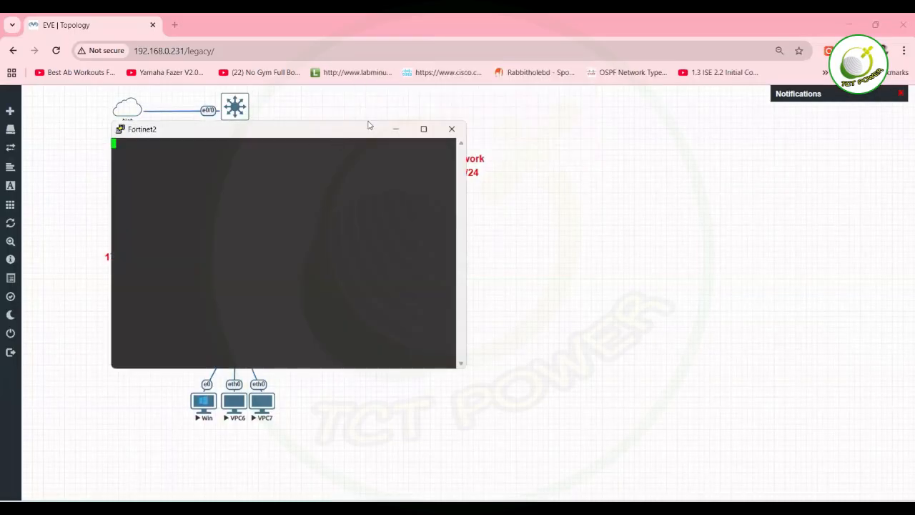
{"action": "left_click_drag", "start_coordinate": [370, 126], "coordinate": [769, 116]}
Log in to Fortinet2 as admin and set a new admin password.
{"action": "key", "text": "Return"}
{"action": "key", "text": "Return"}
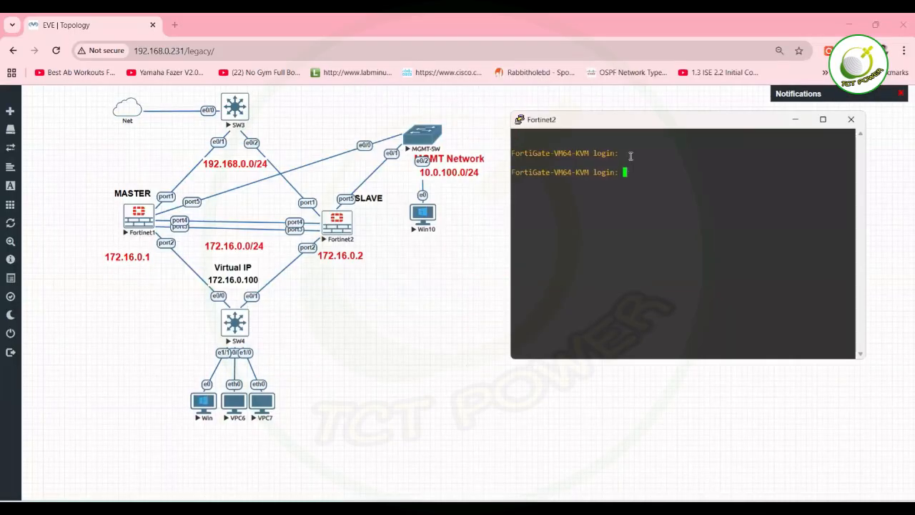
{"action": "type", "text": "admin"}
{"action": "key", "text": "Return"}
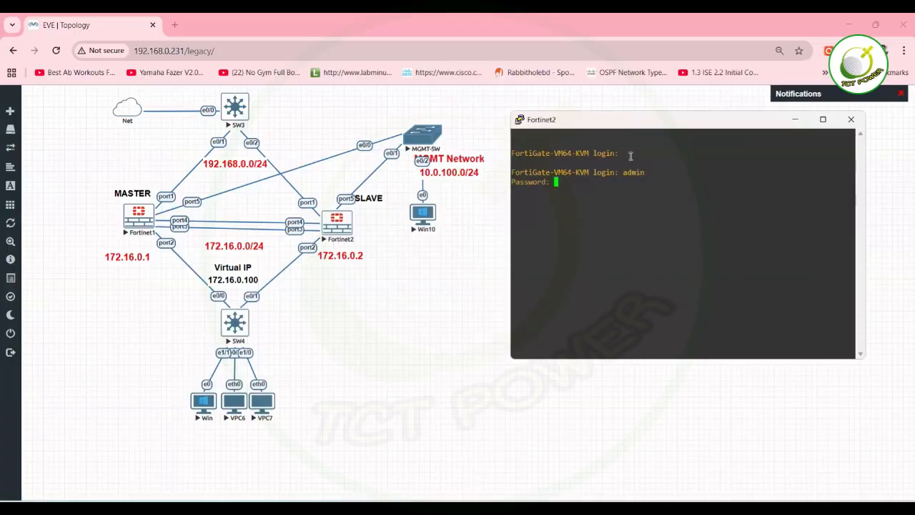
{"action": "key", "text": "Return"}
{"action": "key", "text": "Return"}
{"action": "key", "text": "Return"}
{"action": "type", "text": "co"}
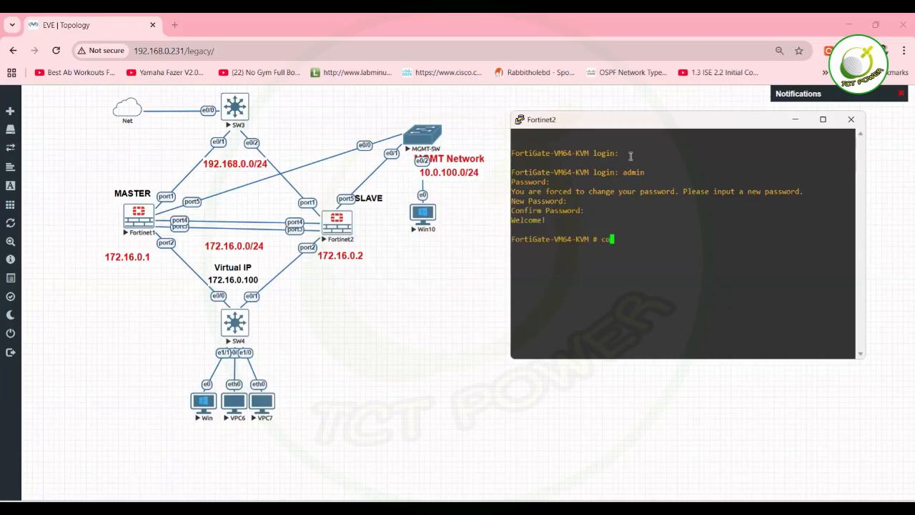
{"action": "type", "text": "nfig system interface"}
{"action": "key", "text": "Return"}
{"action": "type", "text": "end"}
In config system global, set hostname FW2 and admintimeout 480.
{"action": "key", "text": "Return"}
{"action": "key", "text": "Return"}
{"action": "type", "text": "cond"}
{"action": "key", "text": "BackSpace"}
{"action": "type", "text": "fig system global"}
{"action": "key", "text": "Return"}
{"action": "type", "text": "set hostname FW2"}
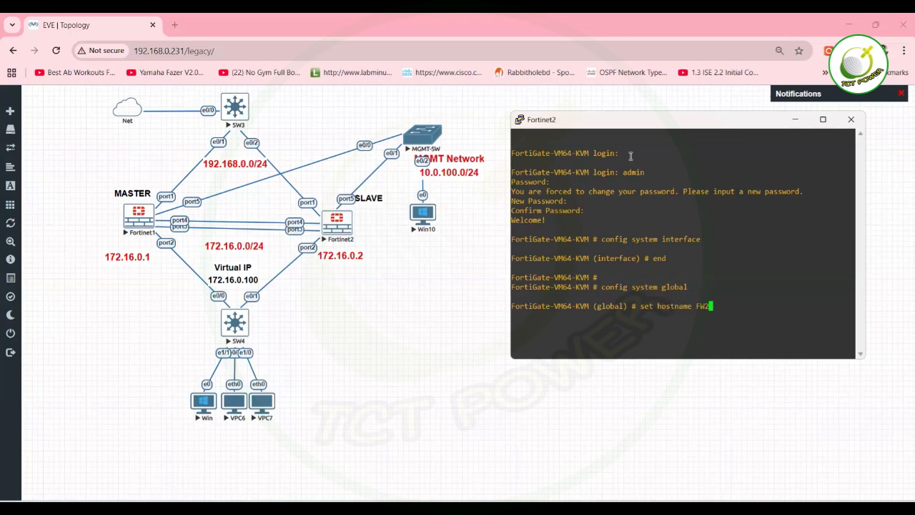
{"action": "key", "text": "Return"}
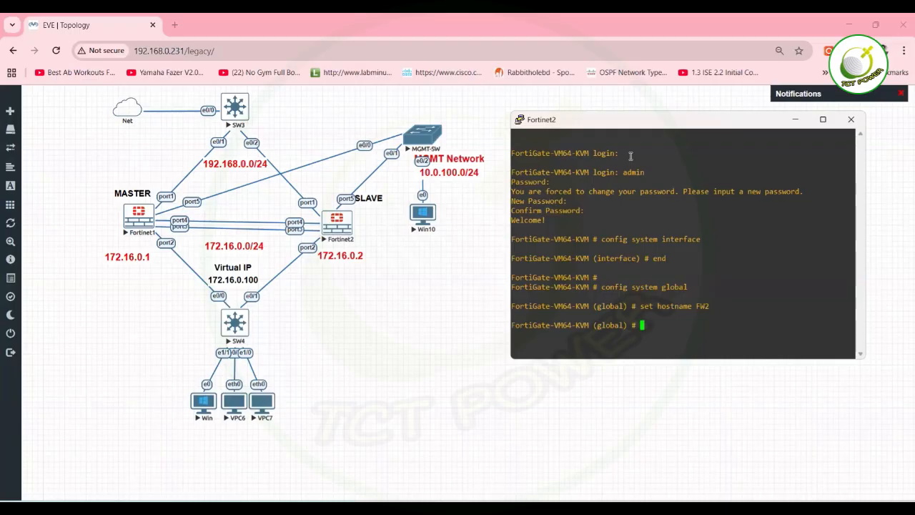
{"action": "type", "text": "set admin-concurrent"}
{"action": "key", "text": "BackSpace"}
{"action": "key", "text": "BackSpace"}
{"action": "key", "text": "BackSpace"}
{"action": "key", "text": "BackSpace"}
{"action": "key", "text": "BackSpace"}
{"action": "key", "text": "BackSpace"}
{"action": "key", "text": "BackSpace"}
{"action": "key", "text": "BackSpace"}
{"action": "key", "text": "BackSpace"}
{"action": "key", "text": "BackSpace"}
{"action": "key", "text": "BackSpace"}
{"action": "key", "text": "BackSpace"}
{"action": "key", "text": "BackSpace"}
{"action": "key", "text": "BackSpace"}
{"action": "key", "text": "BackSpace"}
{"action": "key", "text": "BackSpace"}
{"action": "key", "text": "BackSpace"}
{"action": "key", "text": "BackSpace"}
{"action": "type", "text": "t admintimeout 480"}
Commit the 480-minute admin timeout, then edit port1 and set static mode.
{"action": "key", "text": "Return"}
{"action": "type", "text": "end"}
{"action": "key", "text": "Return"}
{"action": "type", "text": "config system interface"}
{"action": "key", "text": "Return"}
{"action": "type", "text": "edit port1"}
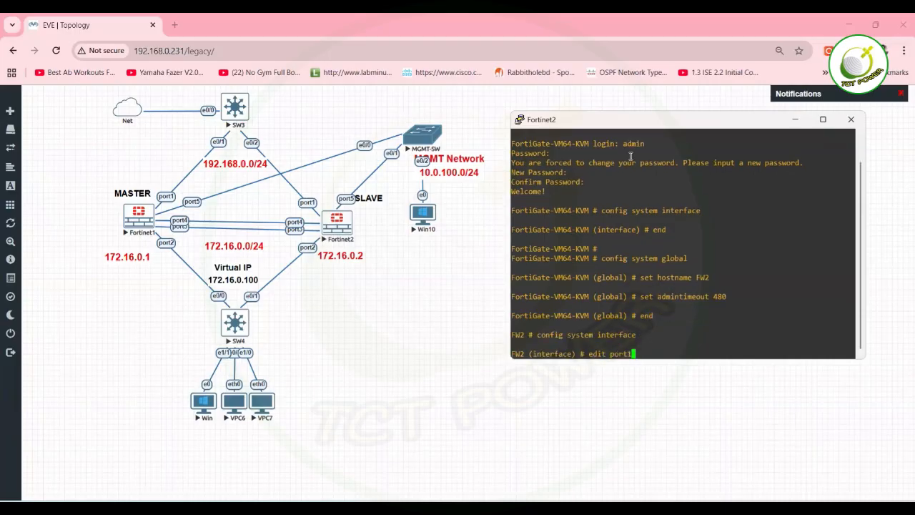
{"action": "key", "text": "Return"}
{"action": "type", "text": "set mode static"}
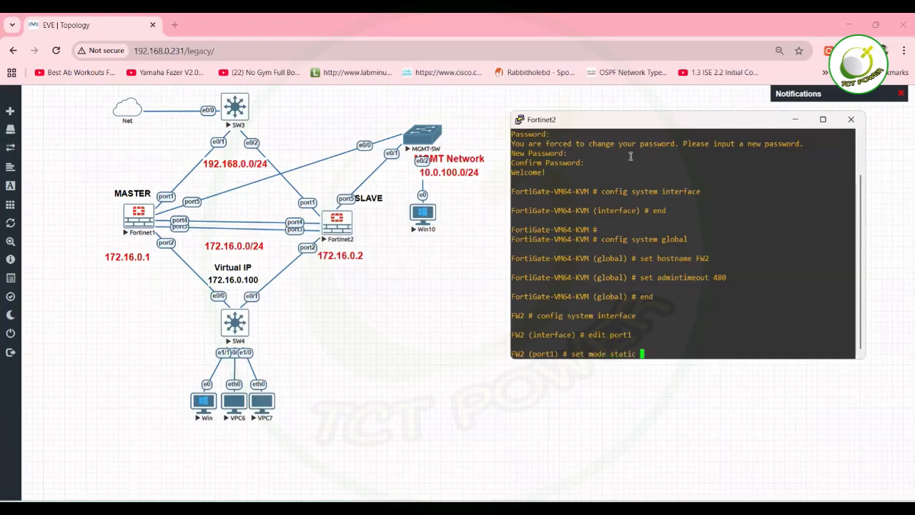
{"action": "key", "text": "Return"}
Set FW2's port1 role to wan, checking the valid role names.
{"action": "type", "text": "set "}
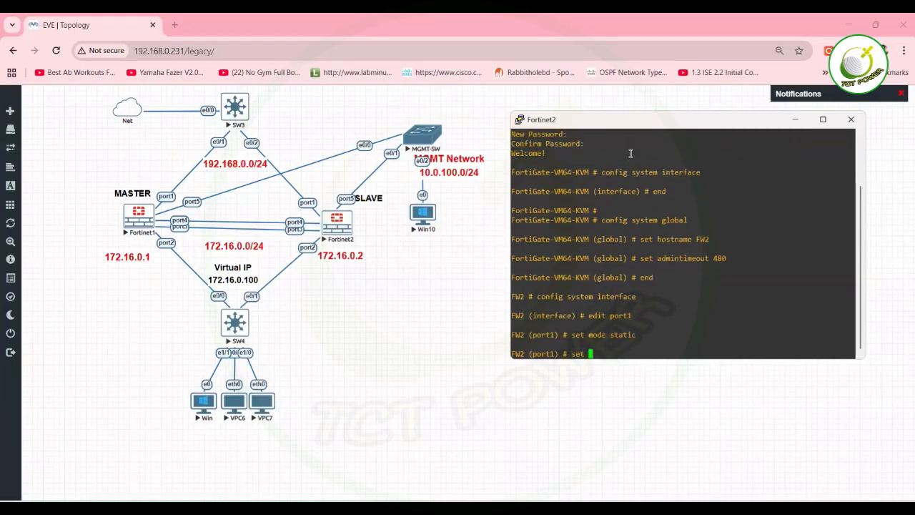
{"action": "type", "text": "role WAn"}
{"action": "key", "text": "BackSpace"}
{"action": "type", "text": "N"}
{"action": "key", "text": "Return"}
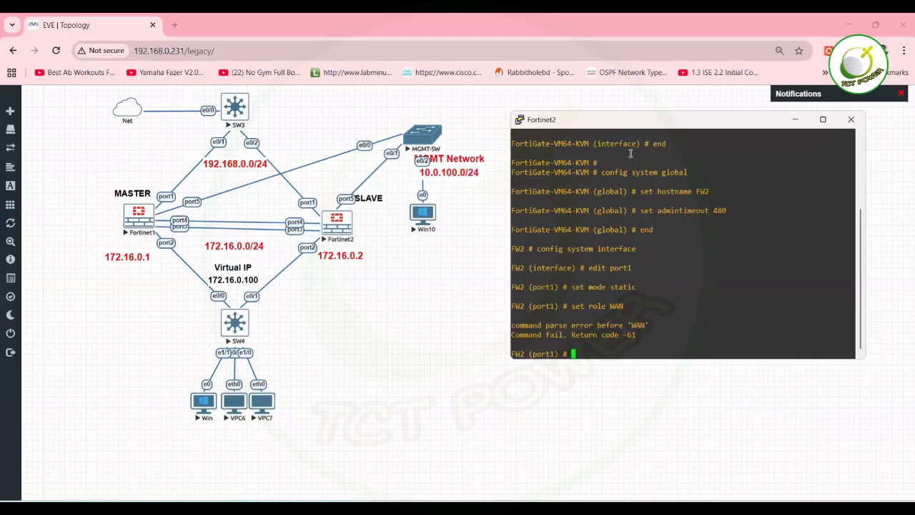
{"action": "type", "text": "set role WAN"}
{"action": "key", "text": "Return"}
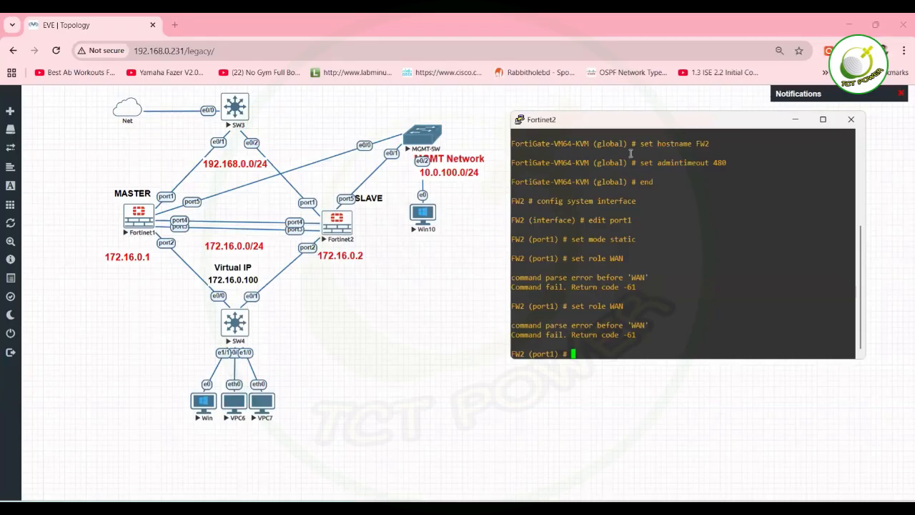
{"action": "type", "text": "set role"}
{"action": "key", "text": "question"}
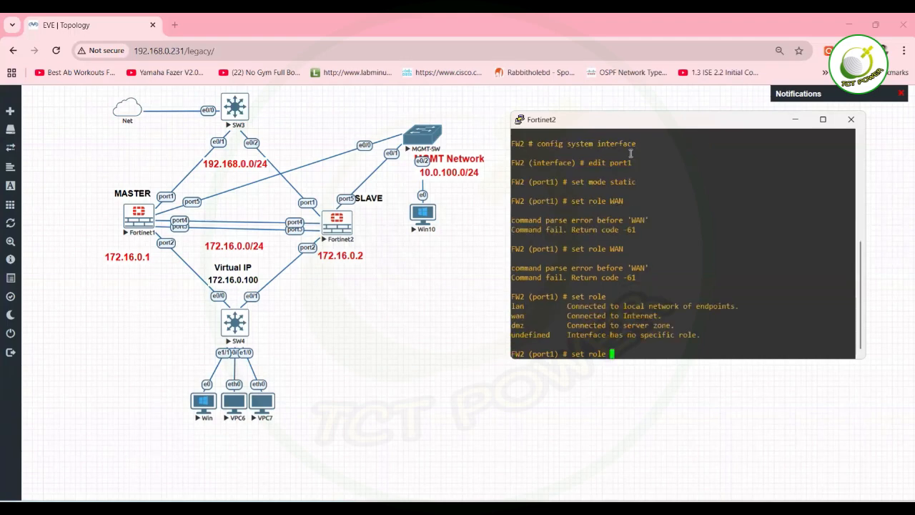
{"action": "type", "text": "wan"}
{"action": "key", "text": "Return"}
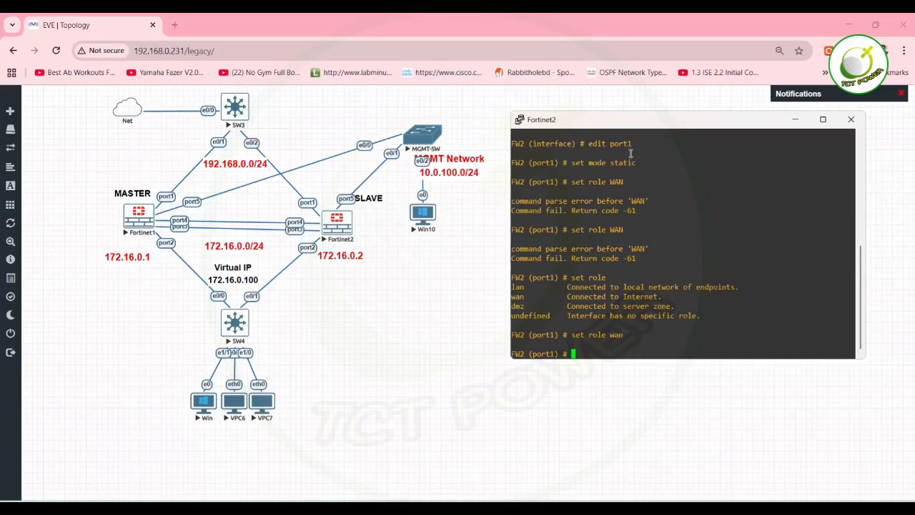
Give port1 address 192.168.0.200/24 with HTTPS, HTTP, SSH and ping access.
{"action": "type", "text": "set ip 192.168.0.200"}
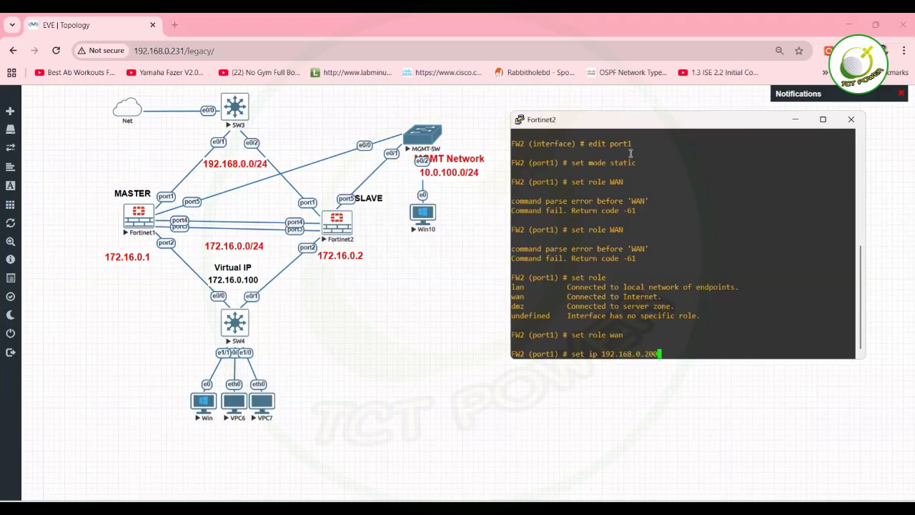
{"action": "type", "text": "/24"}
{"action": "key", "text": "Return"}
{"action": "type", "text": "set a"}
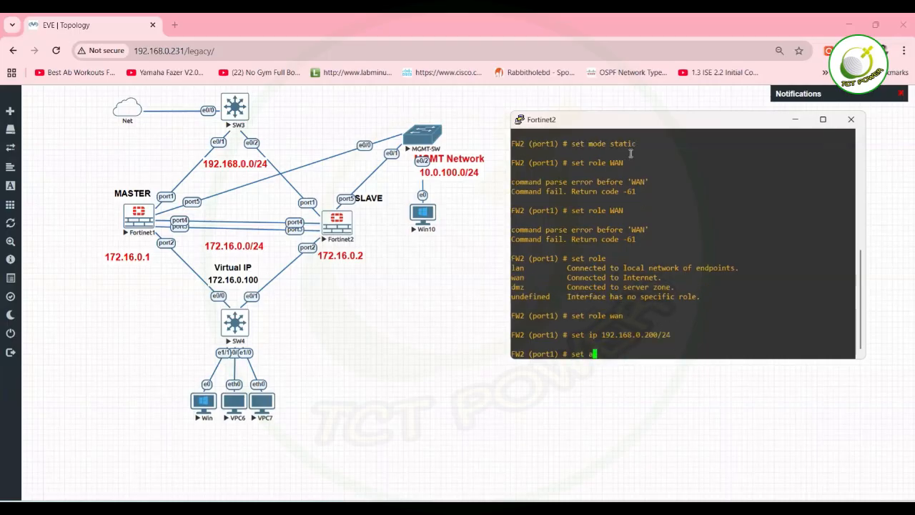
{"action": "type", "text": "llowaccess https http "}
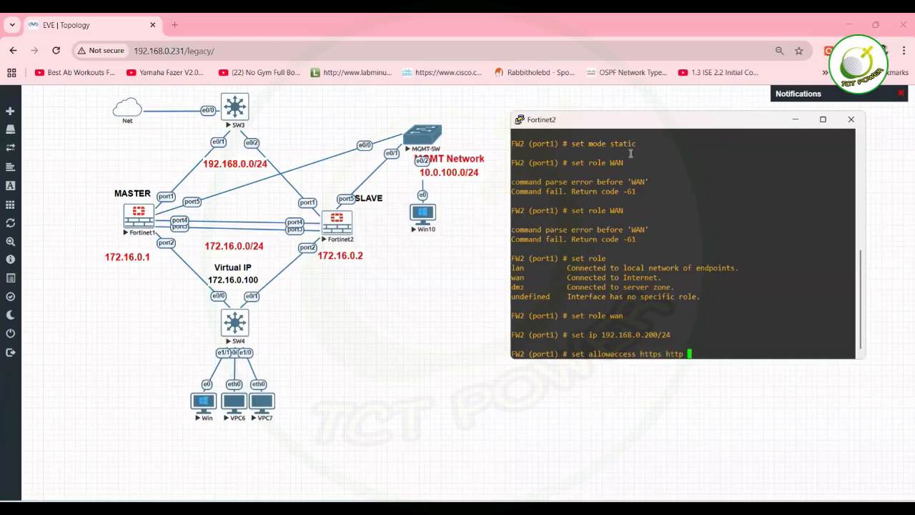
{"action": "type", "text": "ssh ping"}
{"action": "key", "text": "Return"}
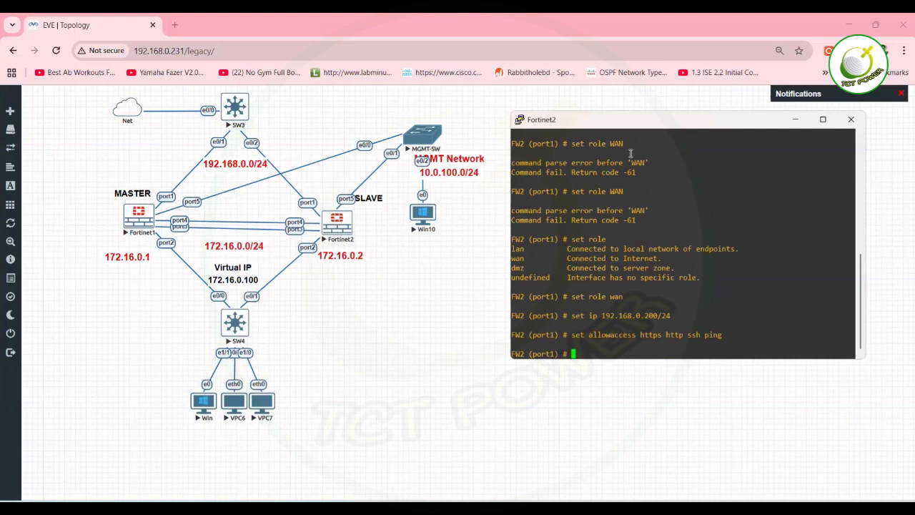
{"action": "type", "text": "nex"}
{"action": "type", "text": "t"}
{"action": "key", "text": "Return"}
{"action": "type", "text": "edi"}
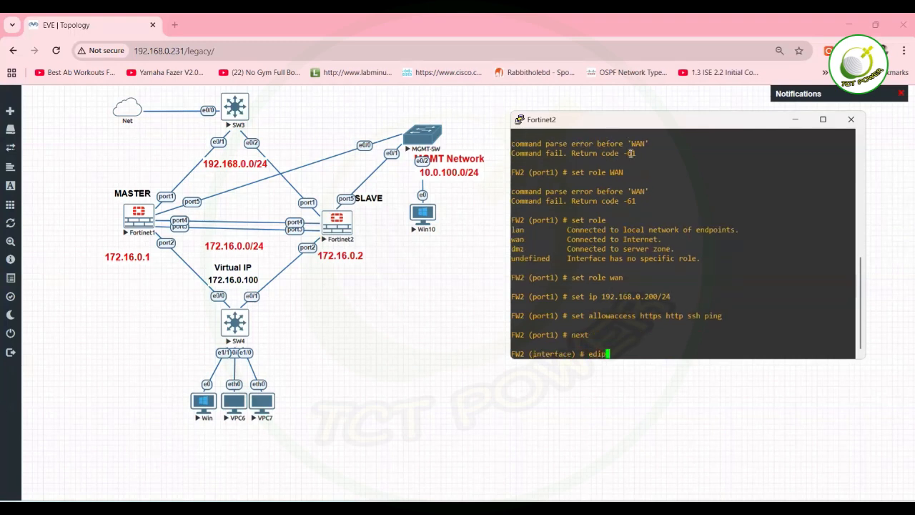
{"action": "type", "text": "t port2"}
Set FW2's port2 to static mode with HTTPS, HTTP, SSH and ping access.
{"action": "key", "text": "Return"}
{"action": "type", "text": "set mode"}
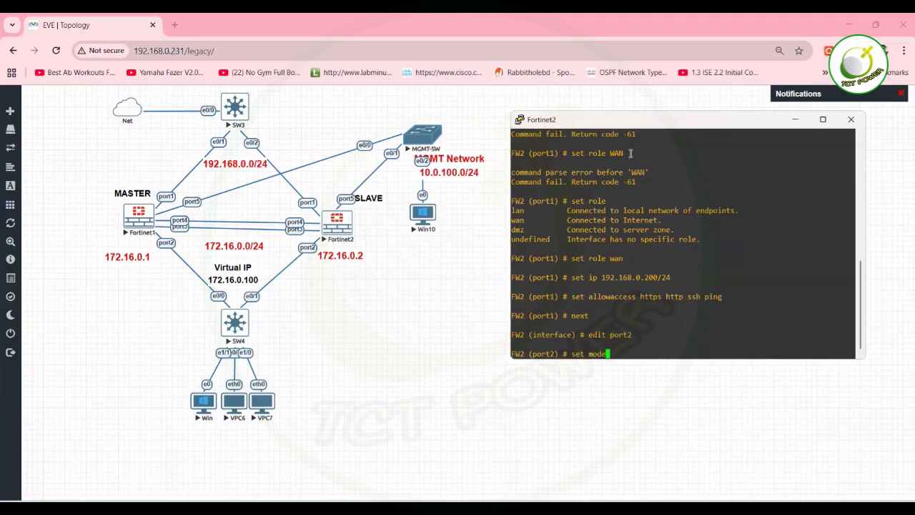
{"action": "type", "text": " static"}
{"action": "key", "text": "Return"}
{"action": "type", "text": "set allowaccess "}
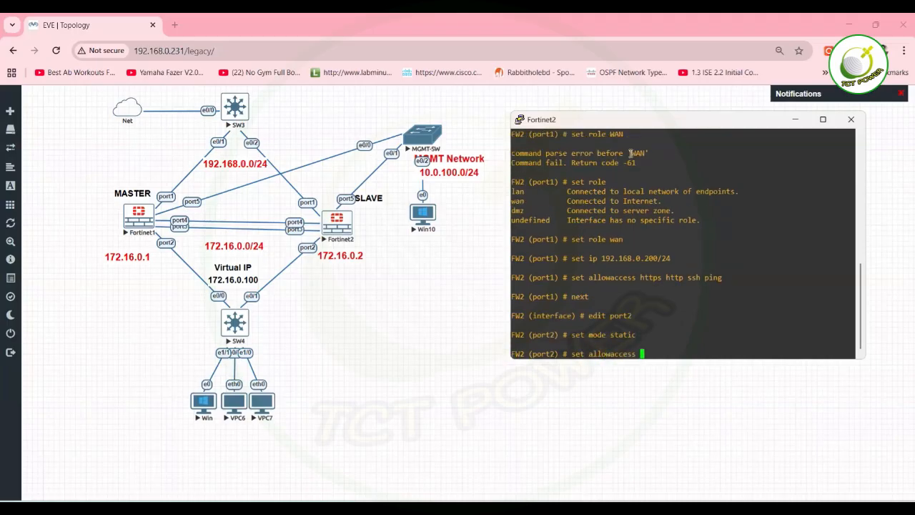
{"action": "type", "text": "https http ssh ping"}
{"action": "key", "text": "Return"}
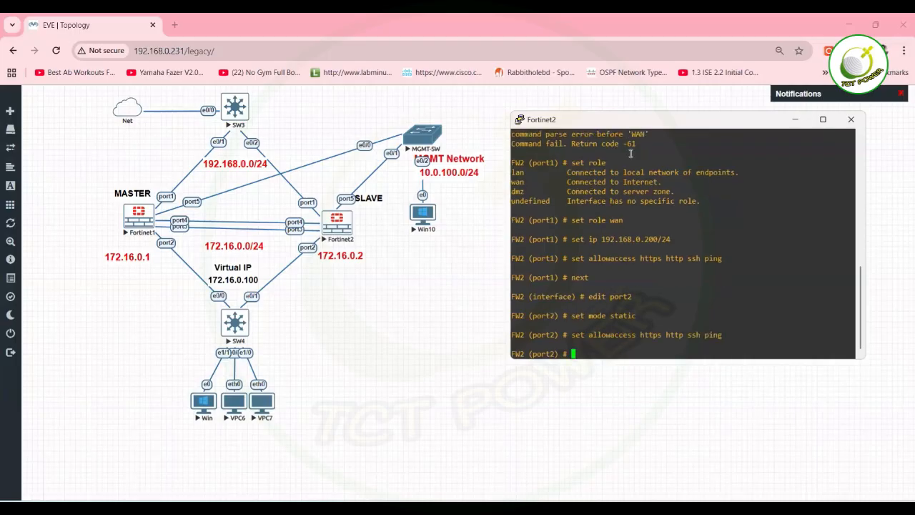
Give port2 address 172.16.0.2/24 and the lan role, then save with end.
{"action": "type", "text": "set ip 172.16.0.2/24"}
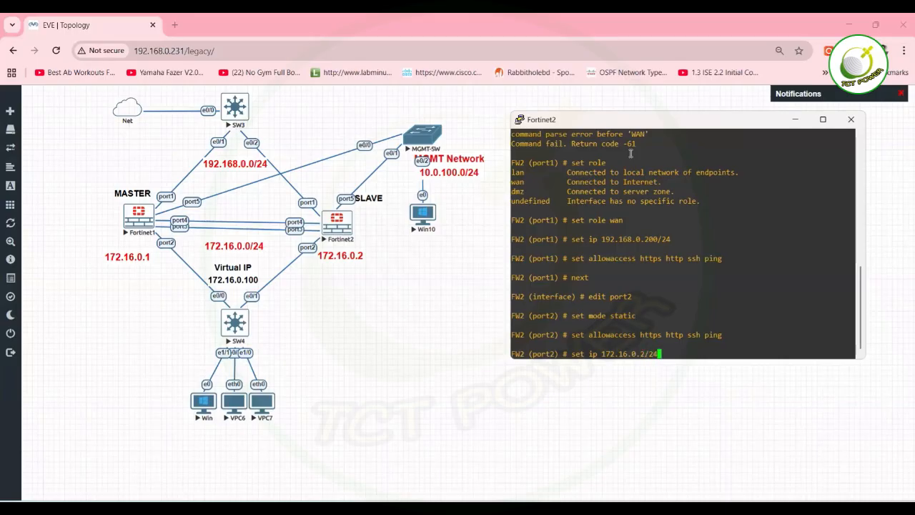
{"action": "key", "text": "Return"}
{"action": "type", "text": "set role lan"}
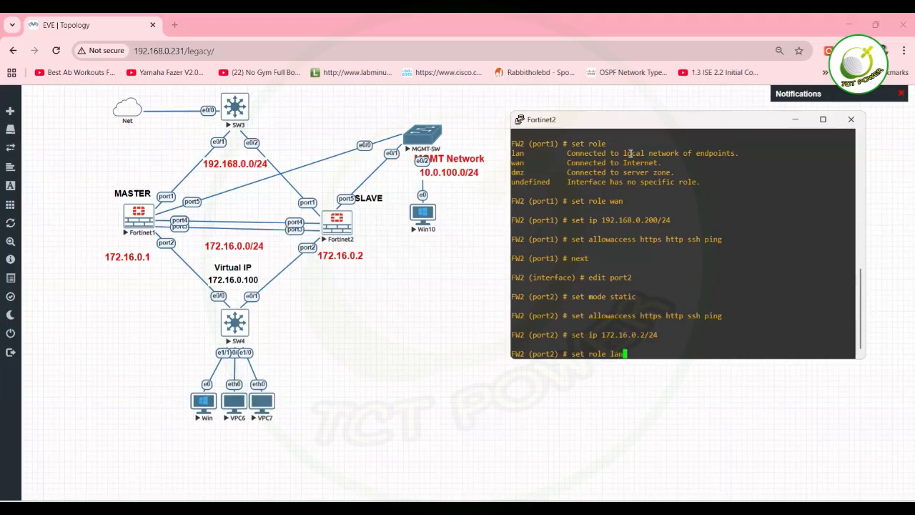
{"action": "key", "text": "Return"}
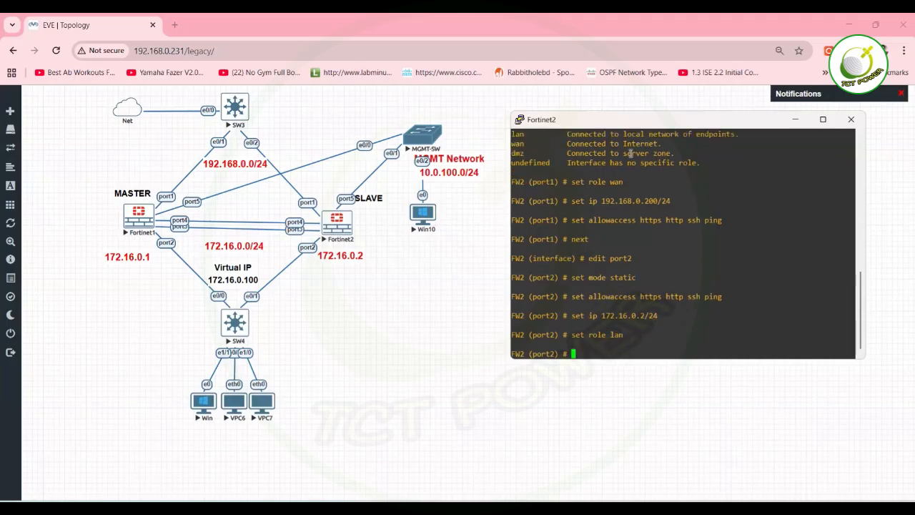
{"action": "type", "text": "end"}
{"action": "key", "text": "Return"}
{"action": "key", "text": "Return"}
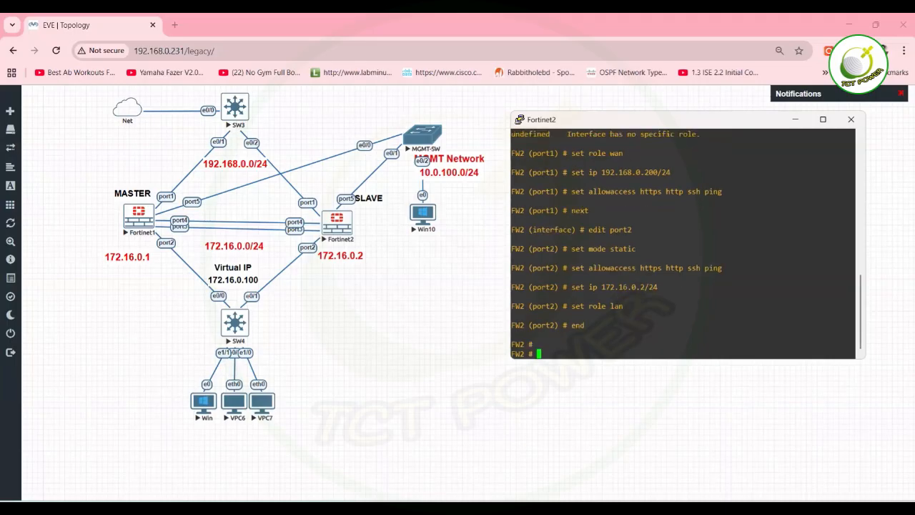
Switch to the Fortinet1 console and enter config system interface.
{"action": "left_click", "coordinate": [643, 509]}
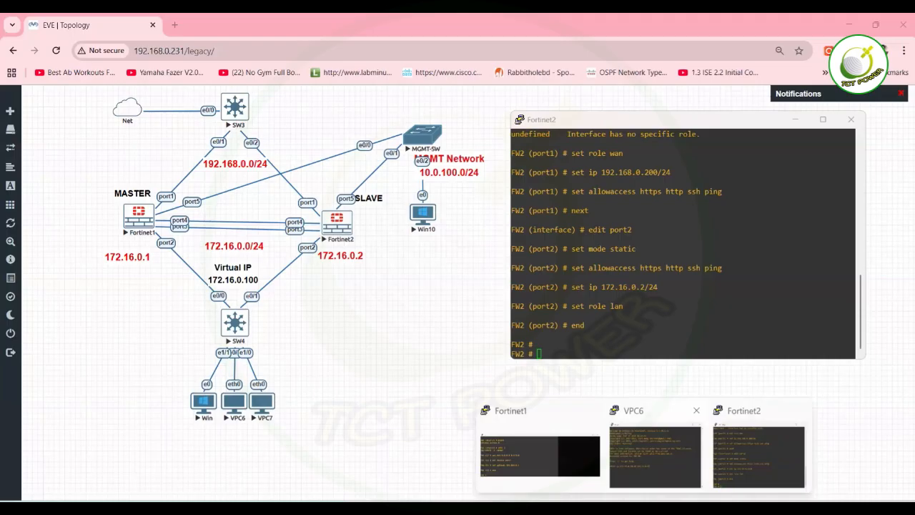
{"action": "left_click", "coordinate": [540, 456]}
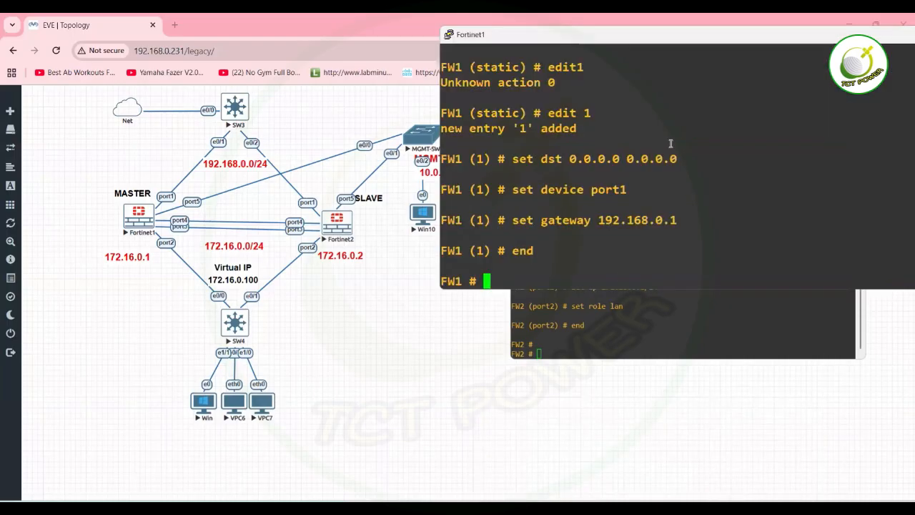
{"action": "type", "text": "set"}
{"action": "key", "text": "BackSpace"}
{"action": "key", "text": "BackSpace"}
{"action": "type", "text": "c"}
{"action": "key", "text": "BackSpace"}
{"action": "key", "text": "BackSpace"}
{"action": "type", "text": "config system interface"}
{"action": "key", "text": "Return"}
Set FW1's port1 role to wan.
{"action": "type", "text": "ei"}
{"action": "key", "text": "BackSpace"}
{"action": "type", "text": "dit port1"}
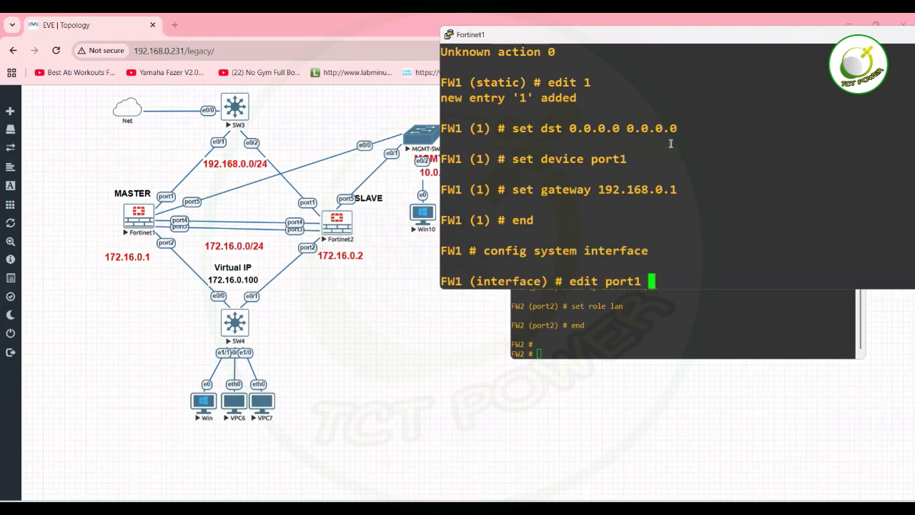
{"action": "key", "text": "Return"}
{"action": "type", "text": "se"}
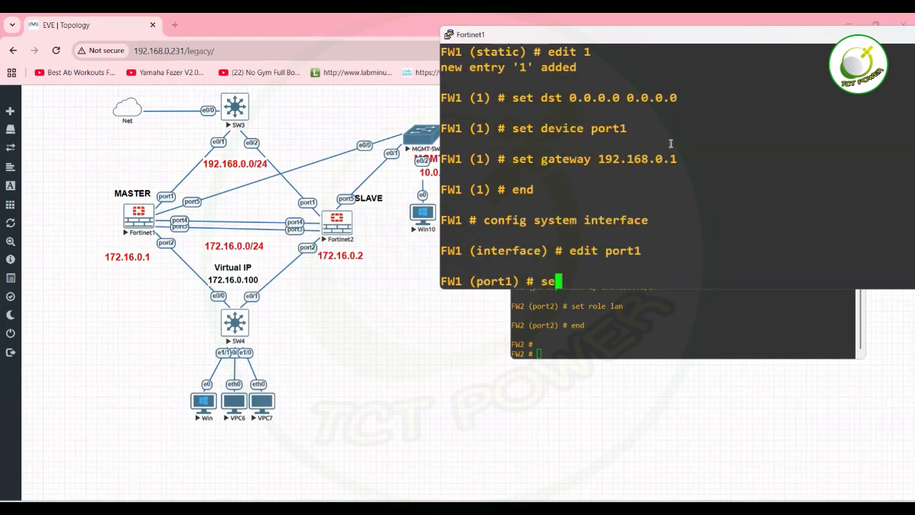
{"action": "type", "text": "t role wan"}
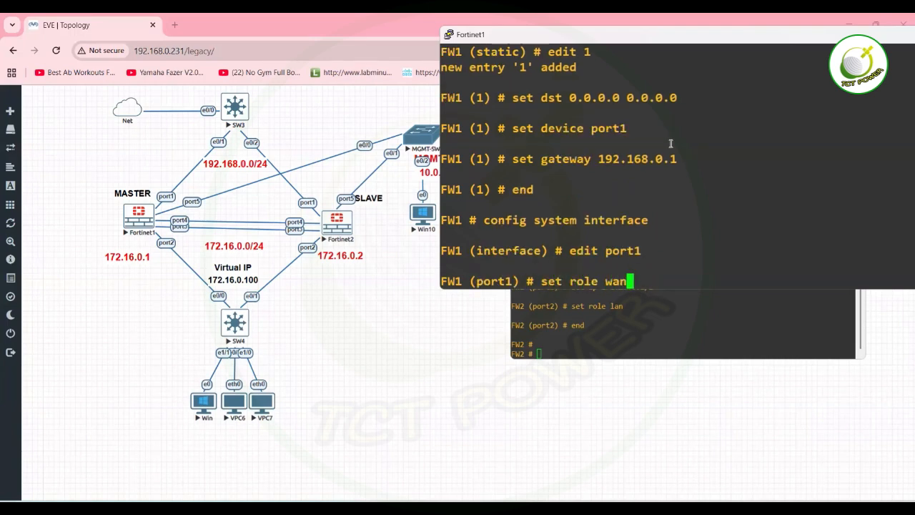
{"action": "key", "text": "Return"}
{"action": "type", "text": "next"}
{"action": "key", "text": "Return"}
Set FW1's port2 role to lan and save with end.
{"action": "type", "text": "edit por"}
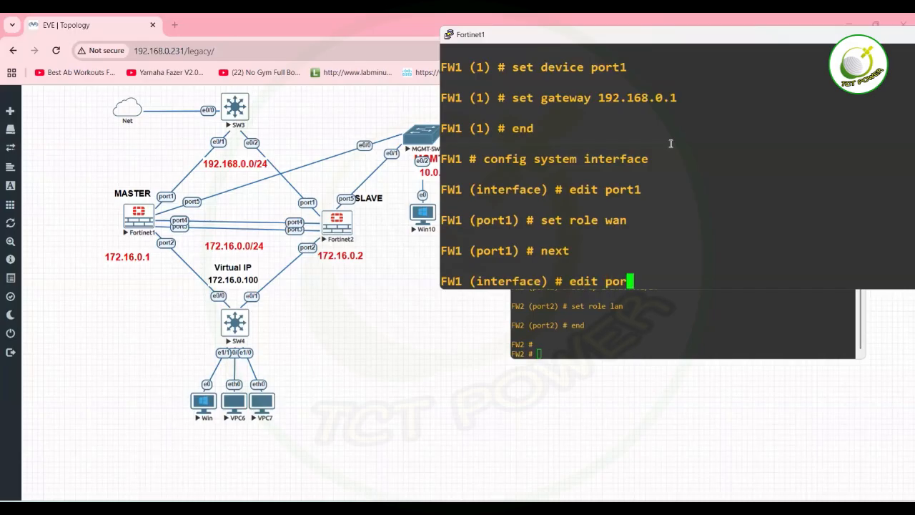
{"action": "type", "text": "t2"}
{"action": "key", "text": "Return"}
{"action": "type", "text": "set role lan"}
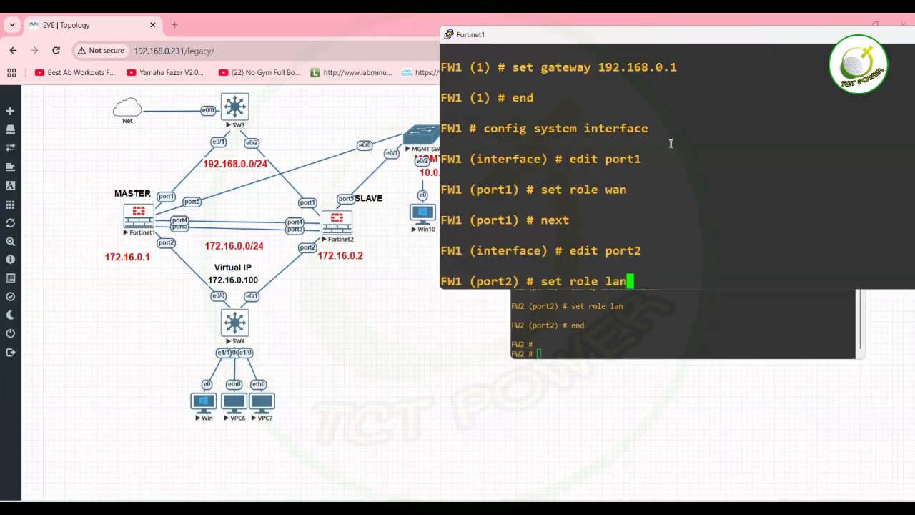
{"action": "key", "text": "Return"}
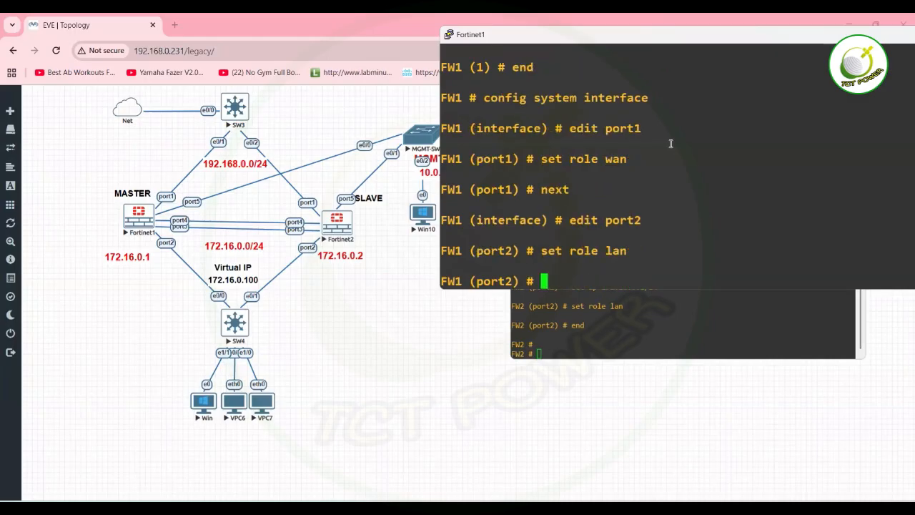
{"action": "type", "text": "end"}
{"action": "key", "text": "Return"}
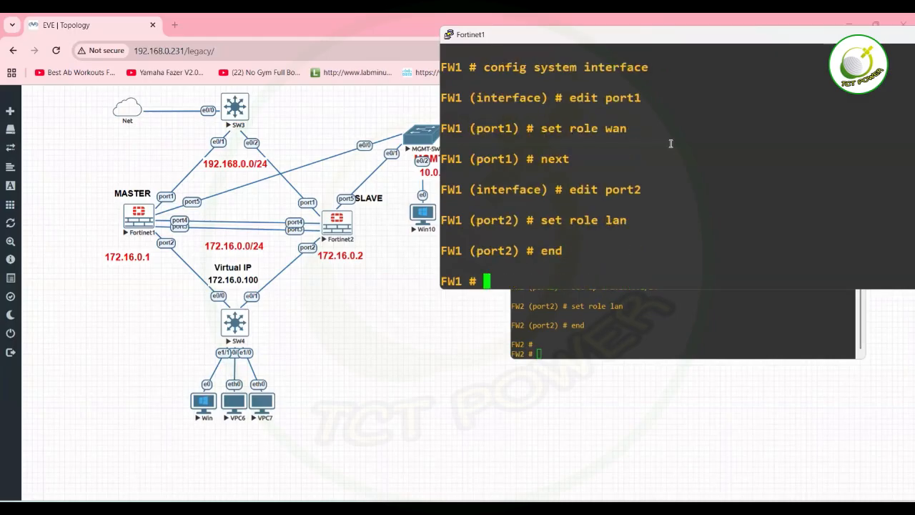
Change the Fortinet2 PuTTY font to Consolas Bold size 16 and apply it.
{"action": "left_click", "coordinate": [613, 333]}
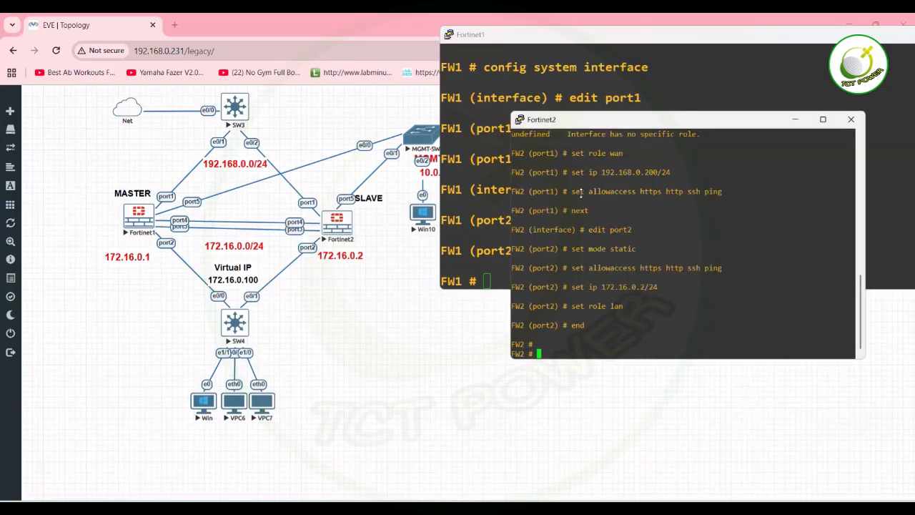
{"action": "right_click", "coordinate": [588, 127]}
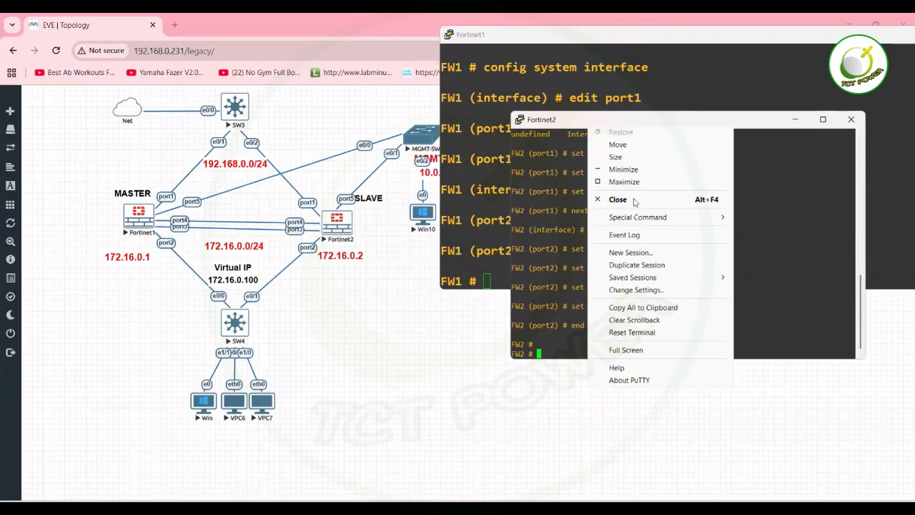
{"action": "left_click", "coordinate": [640, 291]}
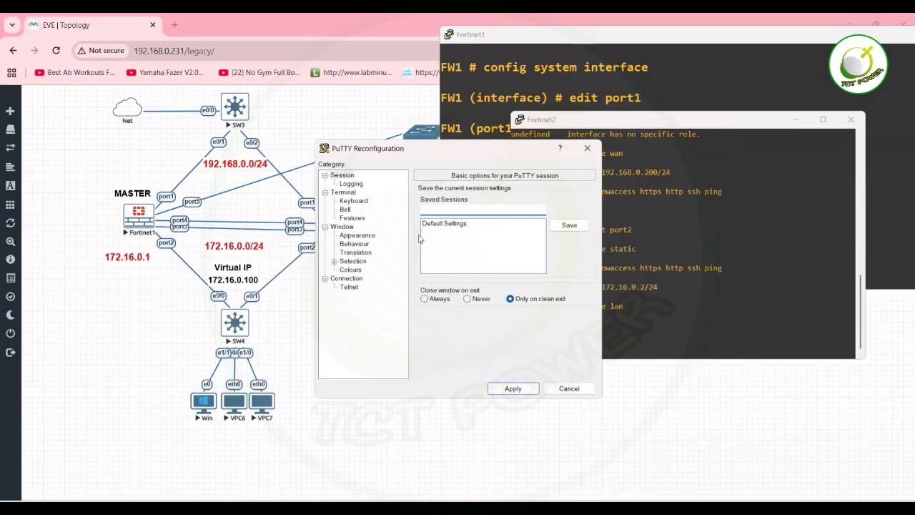
{"action": "left_click", "coordinate": [363, 236]}
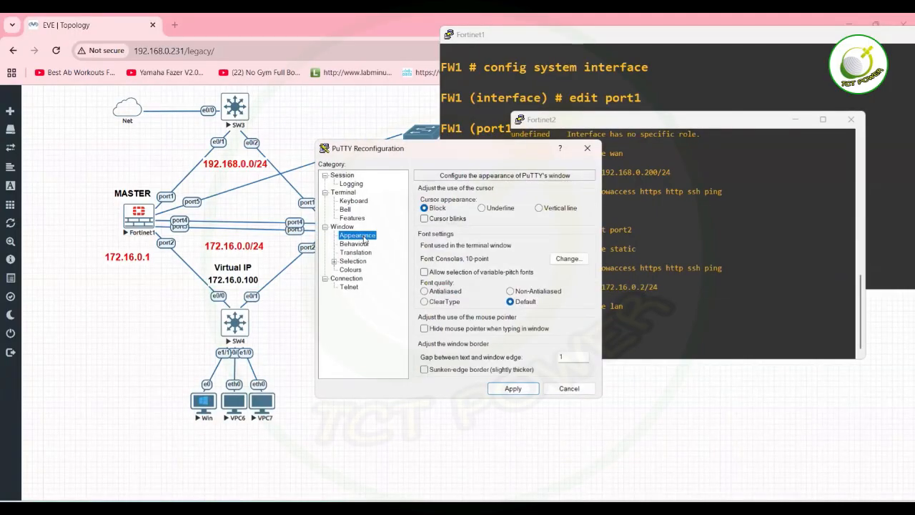
{"action": "left_click", "coordinate": [561, 258]}
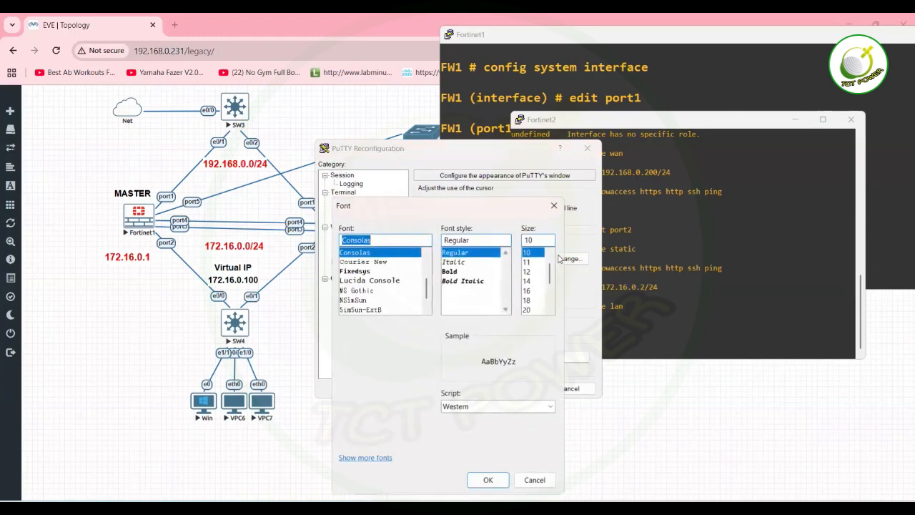
{"action": "left_click", "coordinate": [526, 281]}
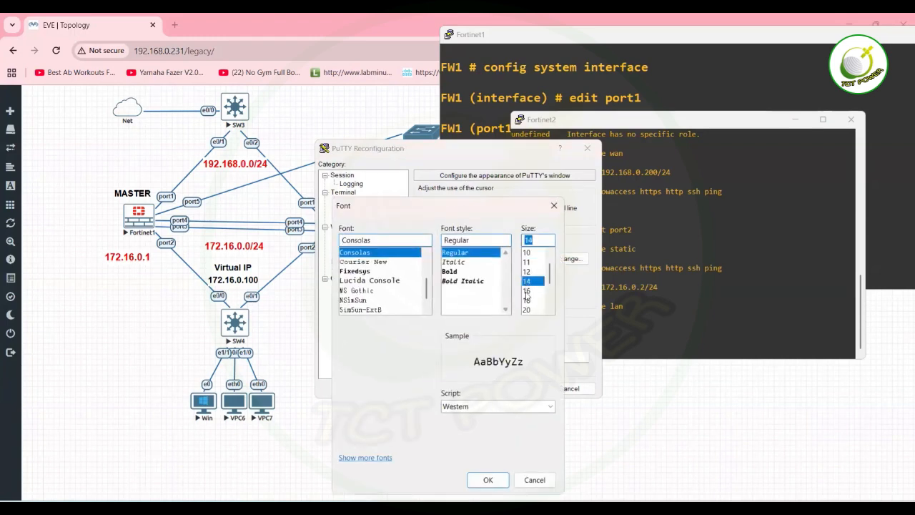
{"action": "left_click", "coordinate": [527, 290]}
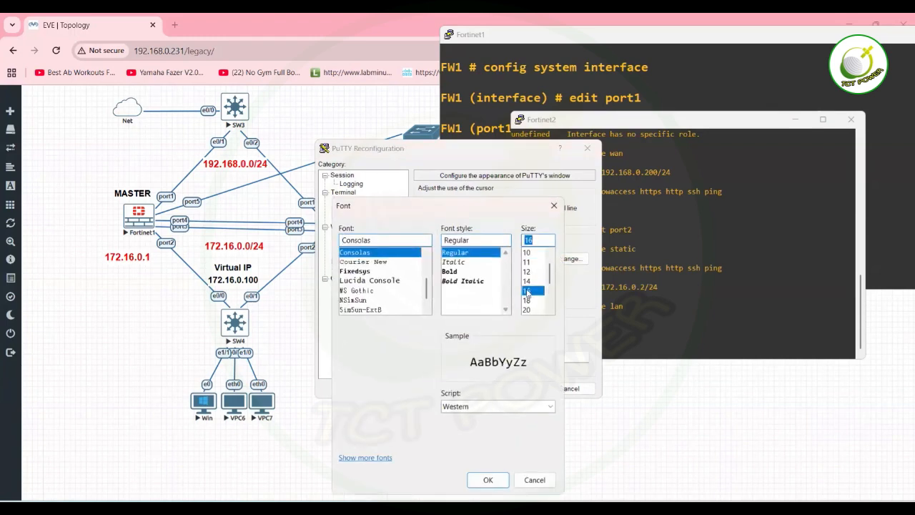
{"action": "left_click", "coordinate": [450, 272]}
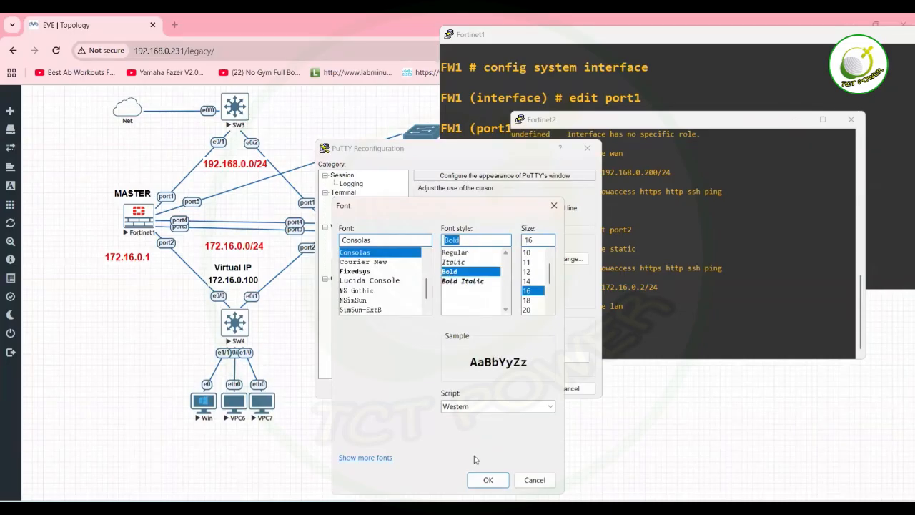
{"action": "left_click", "coordinate": [484, 479]}
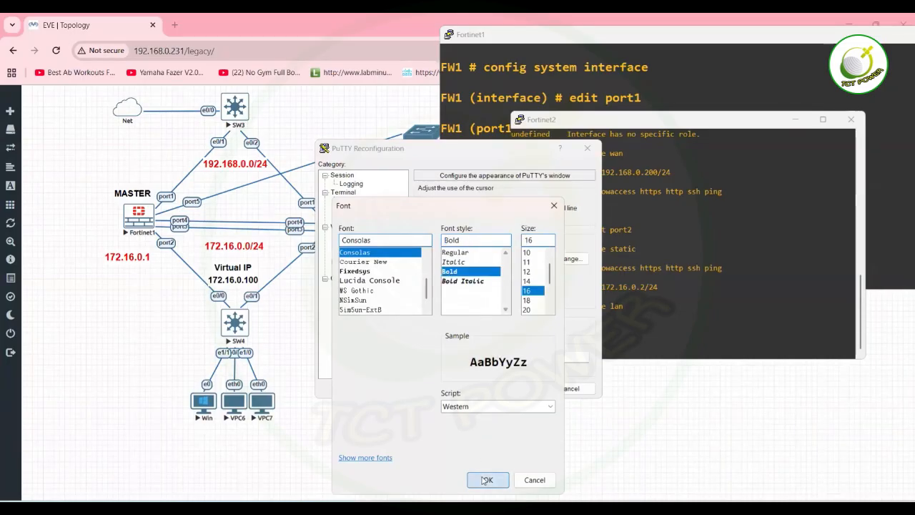
{"action": "left_click", "coordinate": [512, 388]}
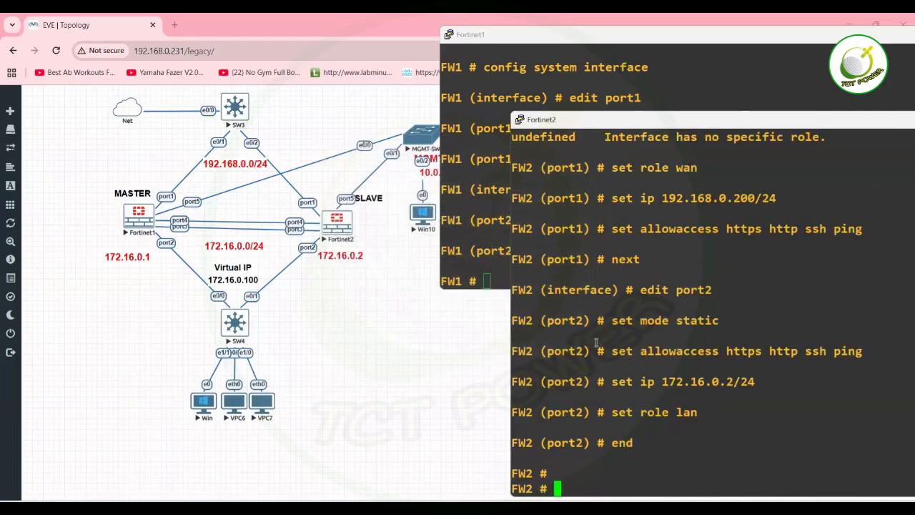
Enter FW2's DNS configuration and set the primary server to 8.8.8.8.
{"action": "left_click_drag", "start_coordinate": [670, 114], "coordinate": [595, 89]}
{"action": "type", "text": "config system dsn"}
{"action": "key", "text": "BackSpace"}
{"action": "key", "text": "BackSpace"}
{"action": "type", "text": "ns"}
{"action": "key", "text": "Return"}
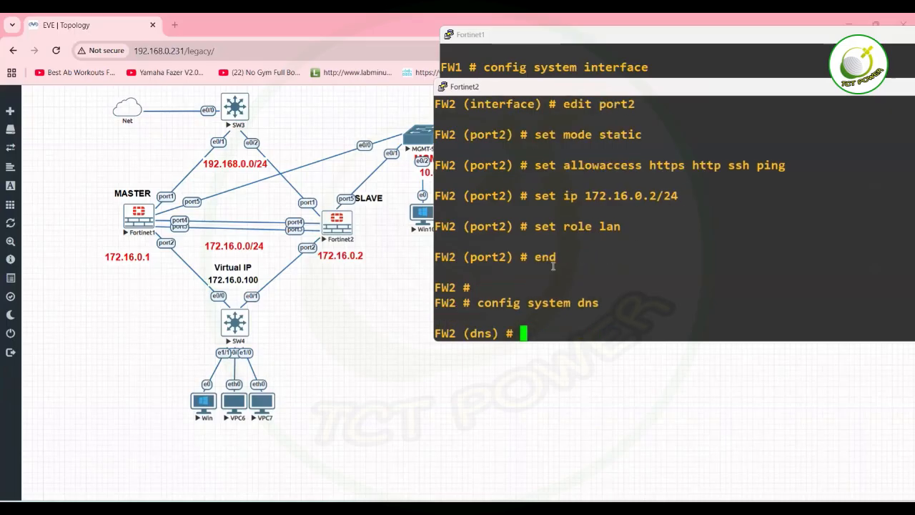
{"action": "type", "text": "set primary 8.8.8.8"}
{"action": "key", "text": "Return"}
Set the secondary DNS server to 4.2.2.2 and save with end.
{"action": "type", "text": "ser s"}
{"action": "type", "text": "econ"}
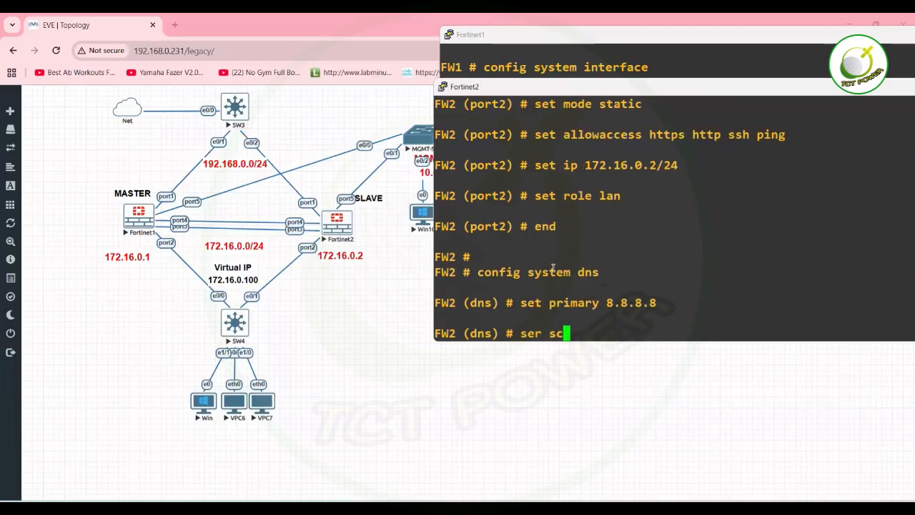
{"action": "key", "text": "Tab"}
{"action": "key", "text": "BackSpace"}
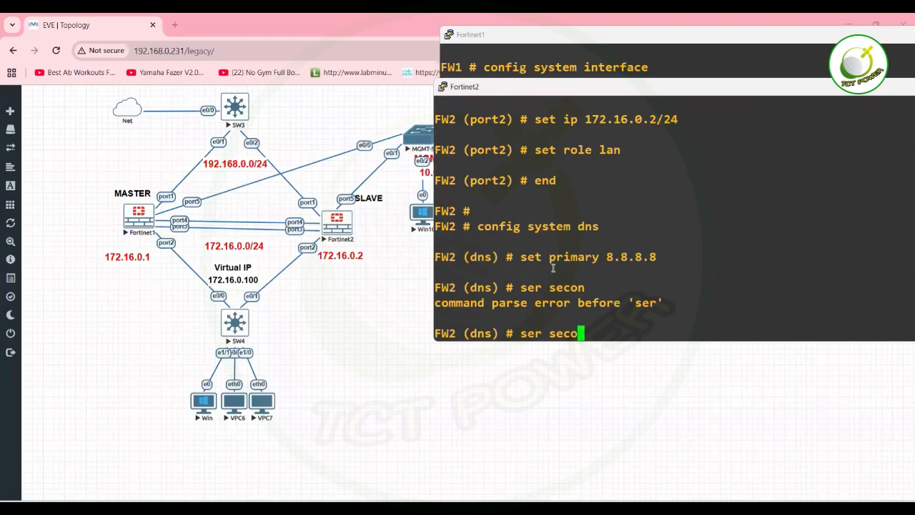
{"action": "key", "text": "Return"}
{"action": "key", "text": "BackSpace"}
{"action": "key", "text": "BackSpace"}
{"action": "key", "text": "BackSpace"}
{"action": "key", "text": "BackSpace"}
{"action": "key", "text": "BackSpace"}
{"action": "key", "text": "BackSpace"}
{"action": "type", "text": "t sec"}
{"action": "key", "text": "BackSpace"}
{"action": "key", "text": "BackSpace"}
{"action": "type", "text": "en"}
{"action": "key", "text": "BackSpace"}
{"action": "type", "text": "co"}
{"action": "key", "text": "Tab"}
{"action": "type", "text": "4."}
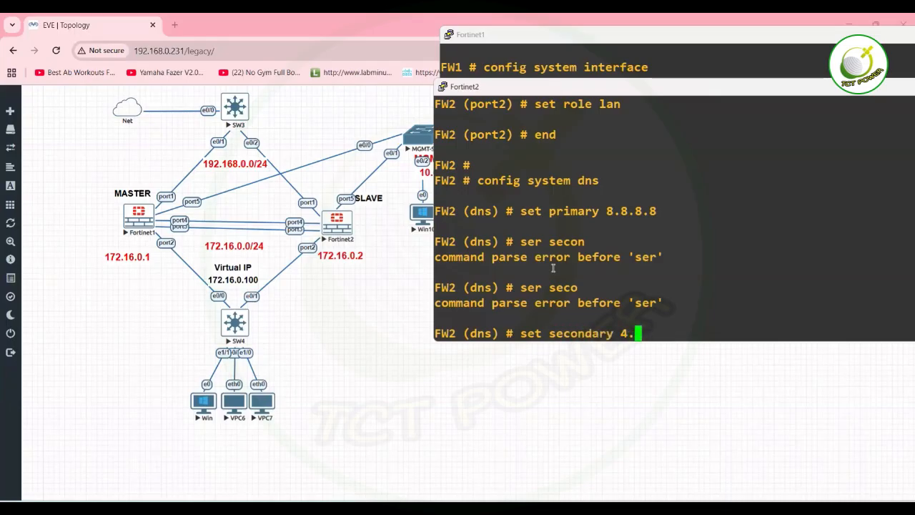
{"action": "type", "text": "2.2.2"}
{"action": "key", "text": "Return"}
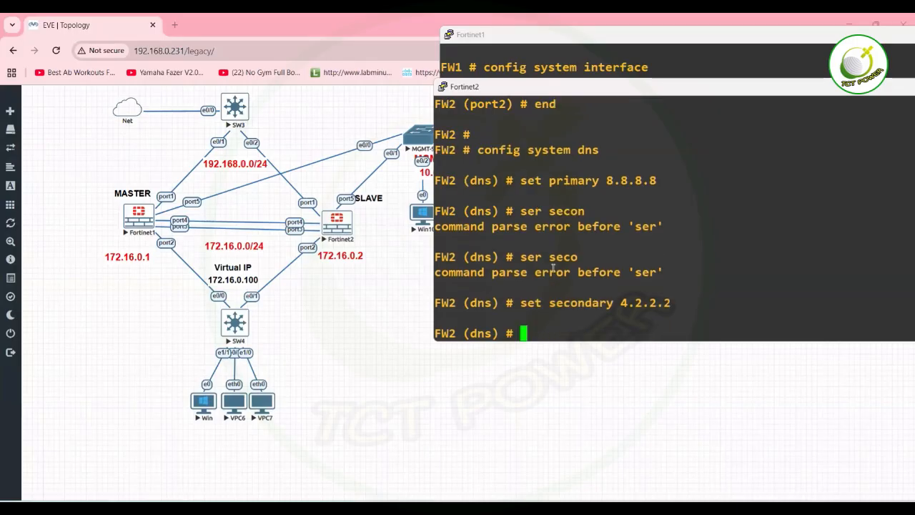
{"action": "type", "text": "end"}
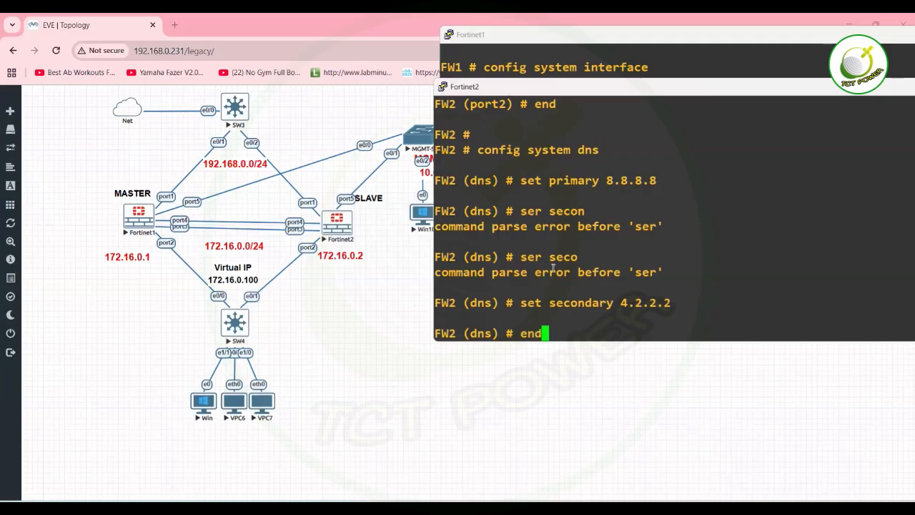
{"action": "key", "text": "Return"}
{"action": "type", "text": "set router"}
Retry the mistyped router command on FW2, then clear it from the prompt.
{"action": "key", "text": "Return"}
{"action": "key", "text": "Up"}
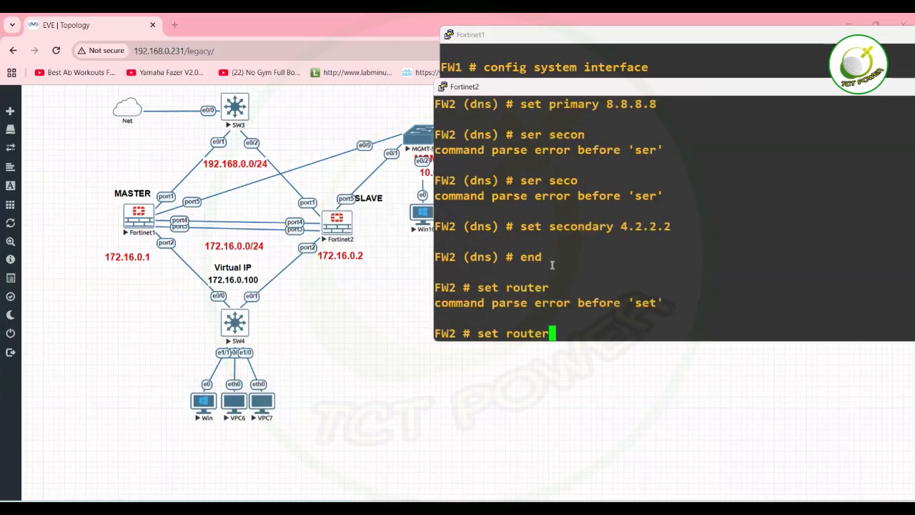
{"action": "type", "text": "st"}
{"action": "key", "text": "Return"}
{"action": "key", "text": "Up"}
{"action": "key", "text": "BackSpace"}
{"action": "key", "text": "BackSpace"}
{"action": "key", "text": "BackSpace"}
{"action": "key", "text": "Left"}
{"action": "key", "text": "BackSpace"}
{"action": "key", "text": "BackSpace"}
{"action": "key", "text": "BackSpace"}
{"action": "key", "text": "BackSpace"}
{"action": "key", "text": "BackSpace"}
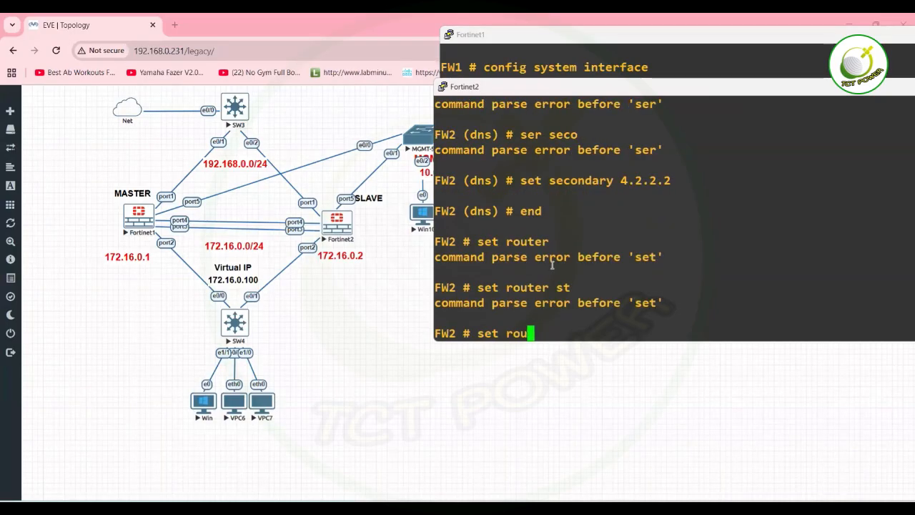
{"action": "key", "text": "BackSpace"}
{"action": "key", "text": "BackSpace"}
{"action": "key", "text": "BackSpace"}
{"action": "key", "text": "BackSpace"}
{"action": "key", "text": "BackSpace"}
Enter FW2's static route configuration with config router static and create entry 1.
{"action": "type", "text": "co"}
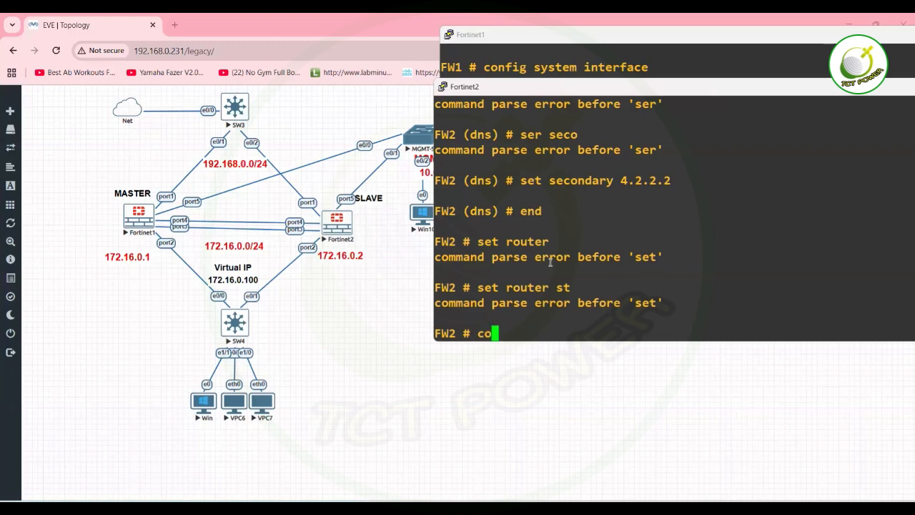
{"action": "type", "text": "nfig router static"}
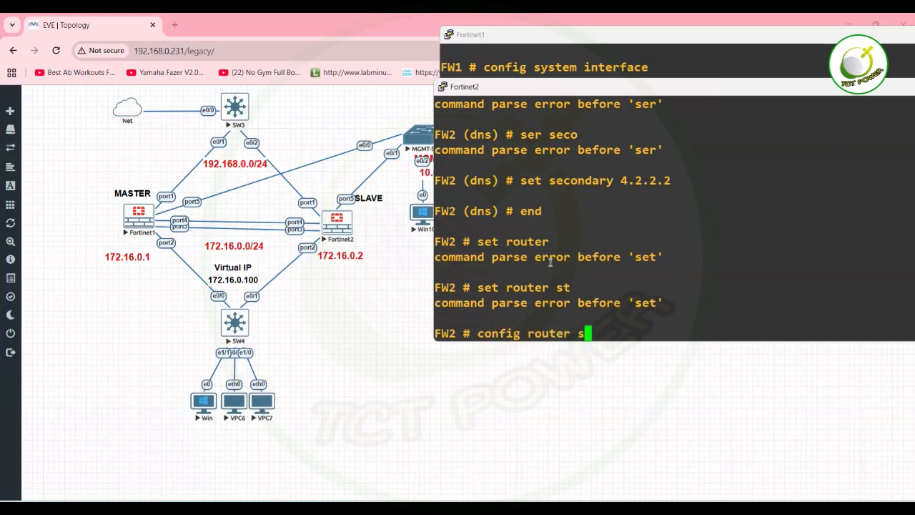
{"action": "key", "text": "Return"}
{"action": "type", "text": "set"}
{"action": "key", "text": "BackSpace"}
{"action": "key", "text": "BackSpace"}
{"action": "key", "text": "BackSpace"}
{"action": "type", "text": "edit 1"}
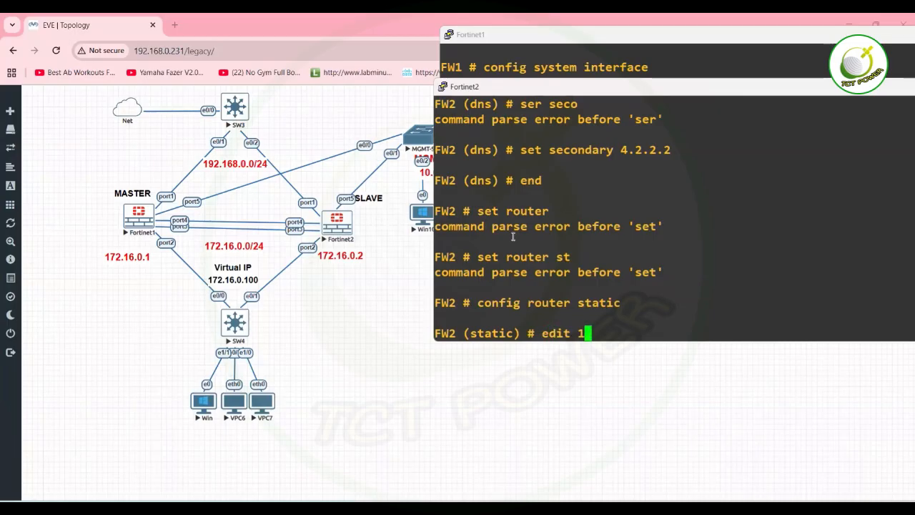
{"action": "key", "text": "Return"}
Set the route destination to 0.0.0.0 0.0.0.0 after a failed dstaddr attempt.
{"action": "type", "text": "set d"}
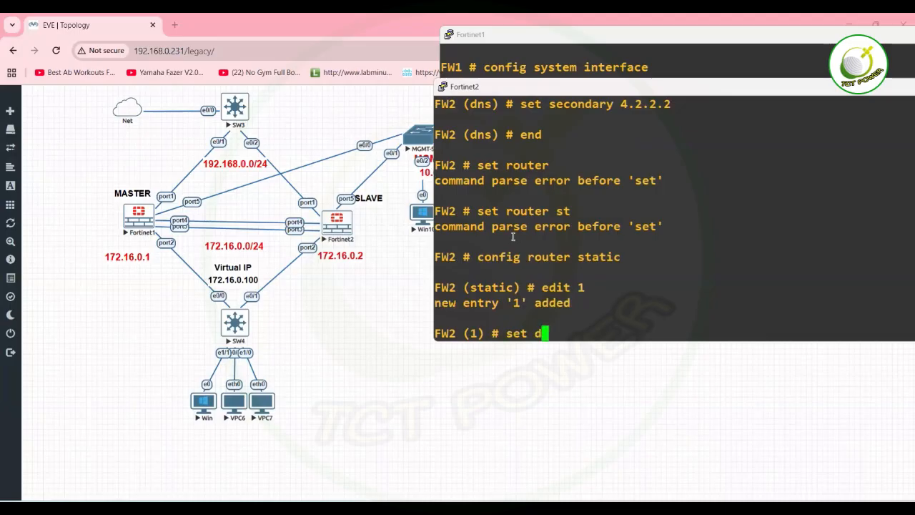
{"action": "type", "text": "staddr"}
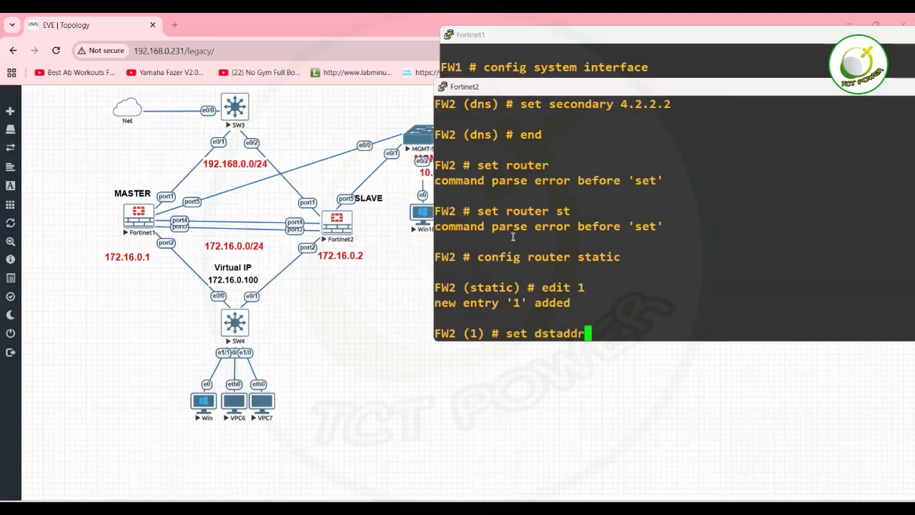
{"action": "key", "text": "BackSpace"}
{"action": "key", "text": "BackSpace"}
{"action": "key", "text": "BackSpace"}
{"action": "key", "text": "BackSpace"}
{"action": "key", "text": "BackSpace"}
{"action": "key", "text": "BackSpace"}
{"action": "key", "text": "BackSpace"}
{"action": "type", "text": "se"}
{"action": "key", "text": "BackSpace"}
{"action": "key", "text": "BackSpace"}
{"action": "type", "text": "des"}
{"action": "key", "text": "BackSpace"}
{"action": "key", "text": "BackSpace"}
{"action": "type", "text": "staddr 0.0.0.0 0.0.0.0"}
{"action": "key", "text": "Return"}
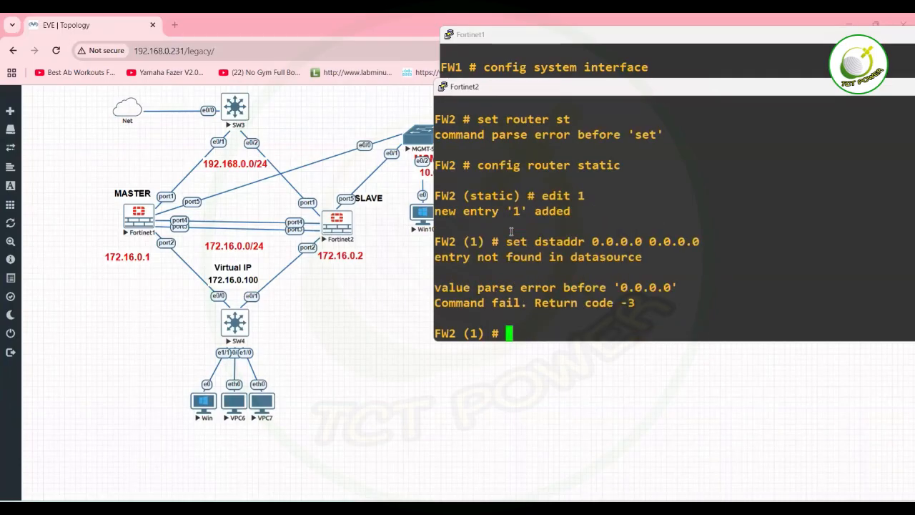
{"action": "type", "text": "set dst 0.0.0.0 0.0.0.0"}
{"action": "key", "text": "Return"}
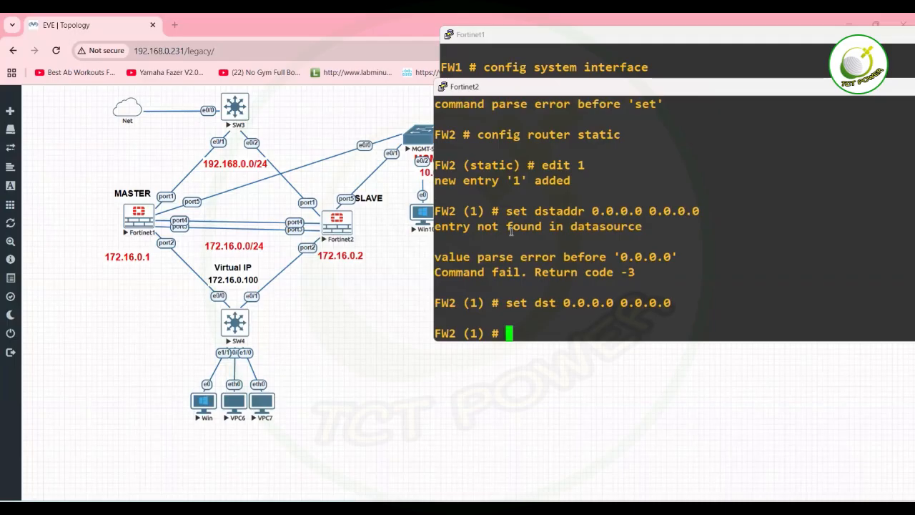
Set gateway 192.168.0.1 and end; the save is rejected because no device is set.
{"action": "type", "text": "set gateway "}
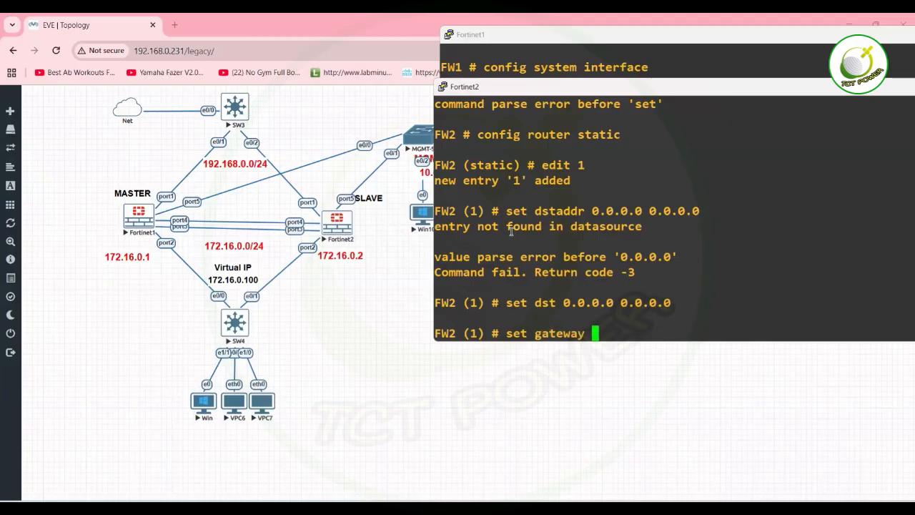
{"action": "type", "text": "192.168.0.1"}
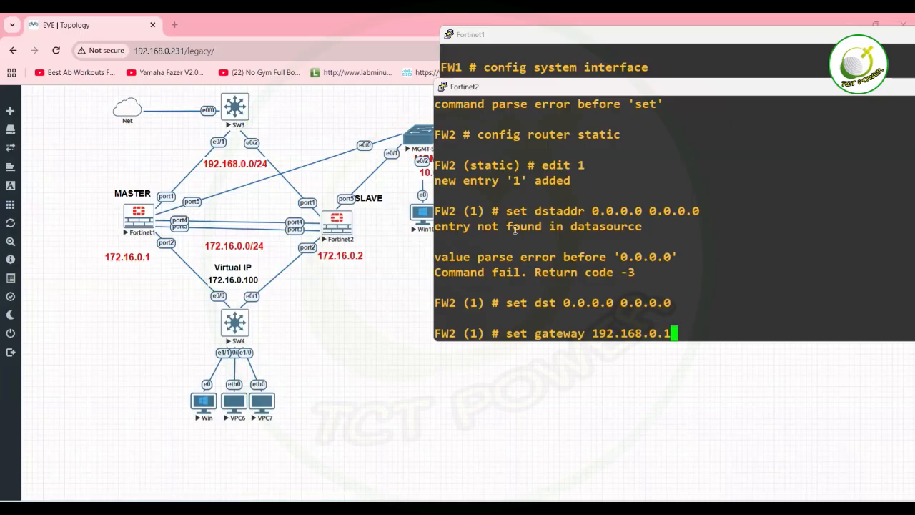
{"action": "key", "text": "Return"}
{"action": "type", "text": "end"}
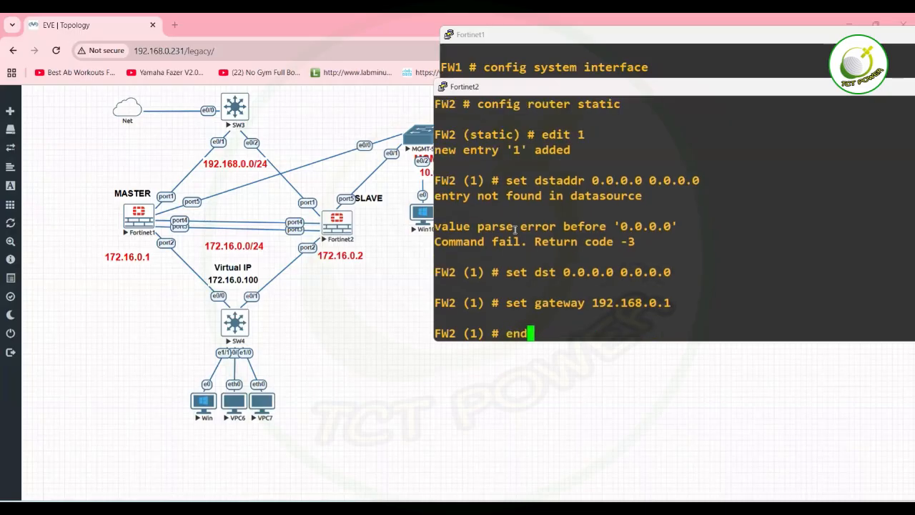
{"action": "key", "text": "Return"}
{"action": "key", "text": "Return"}
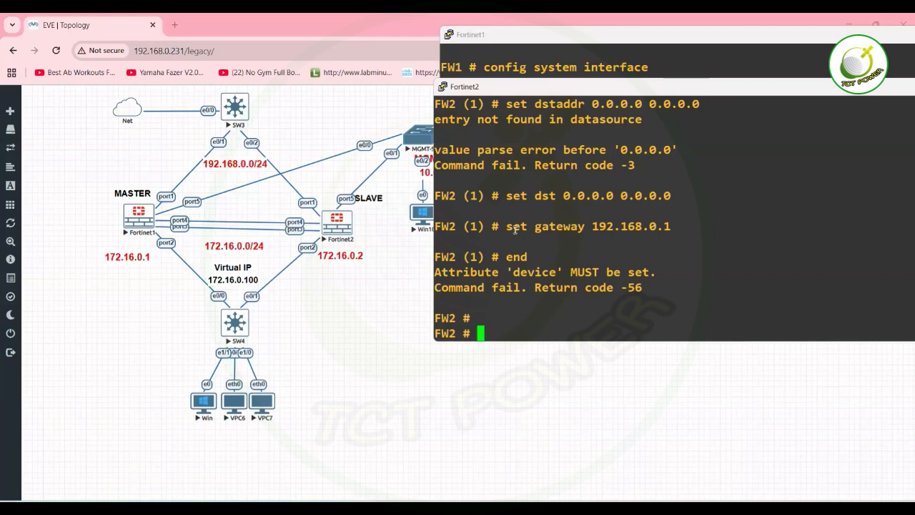
Enter FW2's static route configuration with config router static.
{"action": "type", "text": "config sys"}
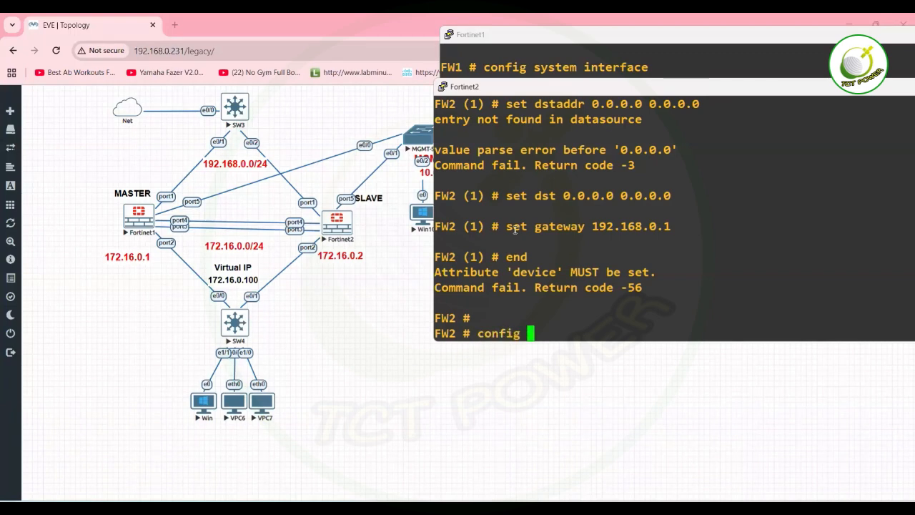
{"action": "key", "text": "BackSpace"}
{"action": "key", "text": "BackSpace"}
{"action": "key", "text": "BackSpace"}
{"action": "type", "text": "rou"}
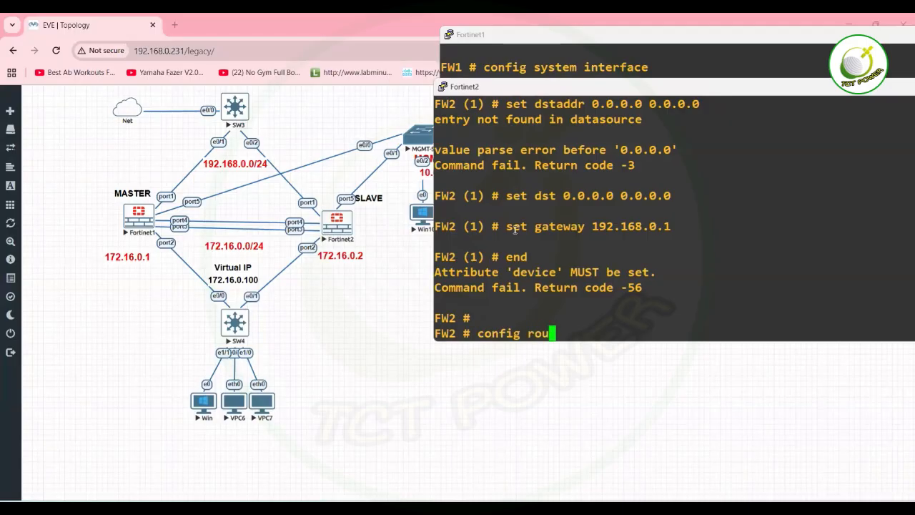
{"action": "type", "text": "ter static"}
{"action": "key", "text": "Return"}
Try set and edit commands for a port option, erasing each failed attempt.
{"action": "type", "text": "ed"}
{"action": "key", "text": "BackSpace"}
{"action": "key", "text": "BackSpace"}
{"action": "type", "text": "set p"}
{"action": "key", "text": "BackSpace"}
{"action": "type", "text": "pr"}
{"action": "key", "text": "Tab"}
{"action": "key", "text": "BackSpace"}
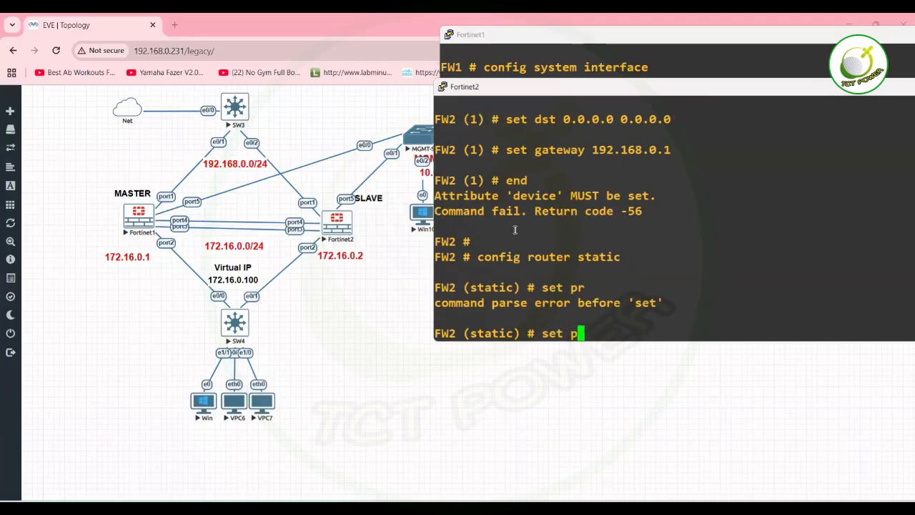
{"action": "type", "text": "or"}
{"action": "key", "text": "Tab"}
{"action": "key", "text": "BackSpace"}
{"action": "key", "text": "BackSpace"}
{"action": "key", "text": "BackSpace"}
{"action": "key", "text": "BackSpace"}
{"action": "key", "text": "BackSpace"}
{"action": "key", "text": "BackSpace"}
{"action": "key", "text": "BackSpace"}
{"action": "type", "text": "edit por"}
{"action": "key", "text": "BackSpace"}
{"action": "key", "text": "BackSpace"}
{"action": "key", "text": "BackSpace"}
{"action": "key", "text": "BackSpace"}
{"action": "key", "text": "BackSpace"}
{"action": "key", "text": "BackSpace"}
{"action": "key", "text": "BackSpace"}
{"action": "key", "text": "BackSpace"}
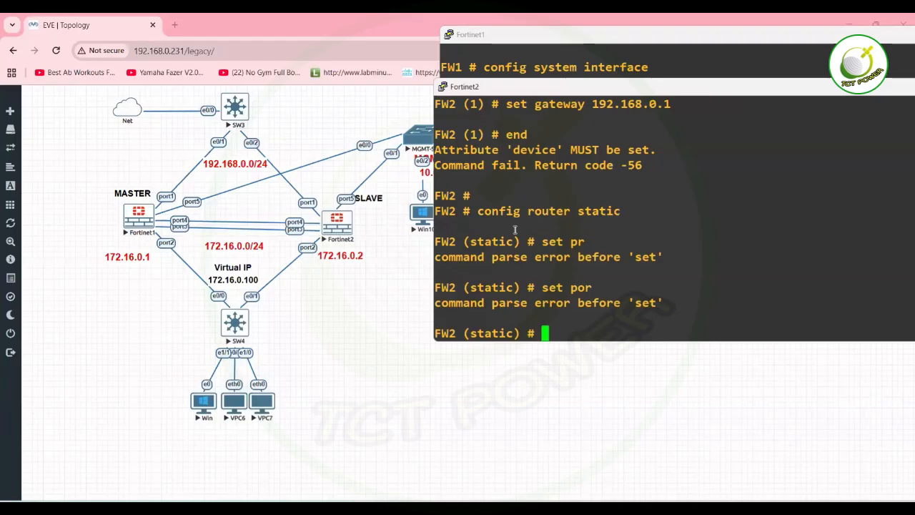
Set device port1 with tab completion before any route entry exists.
{"action": "type", "text": "set"}
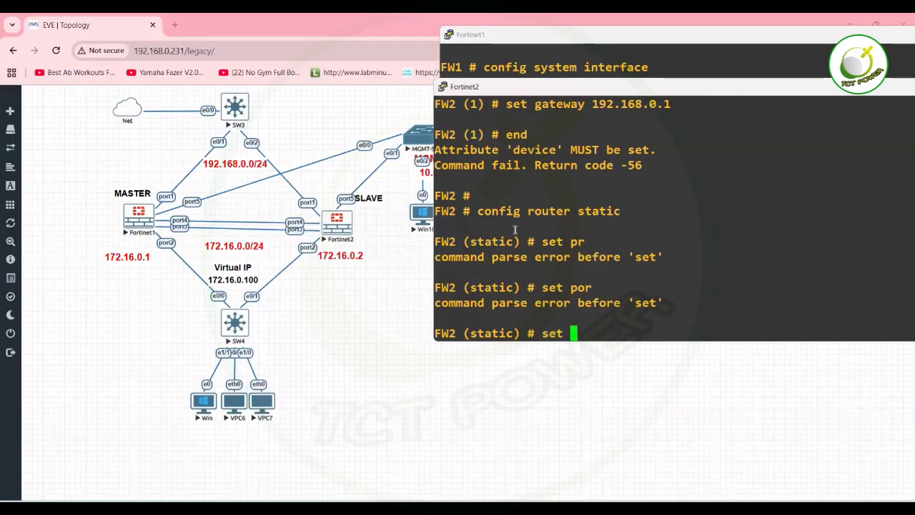
{"action": "type", "text": " devi"}
{"action": "key", "text": "Tab"}
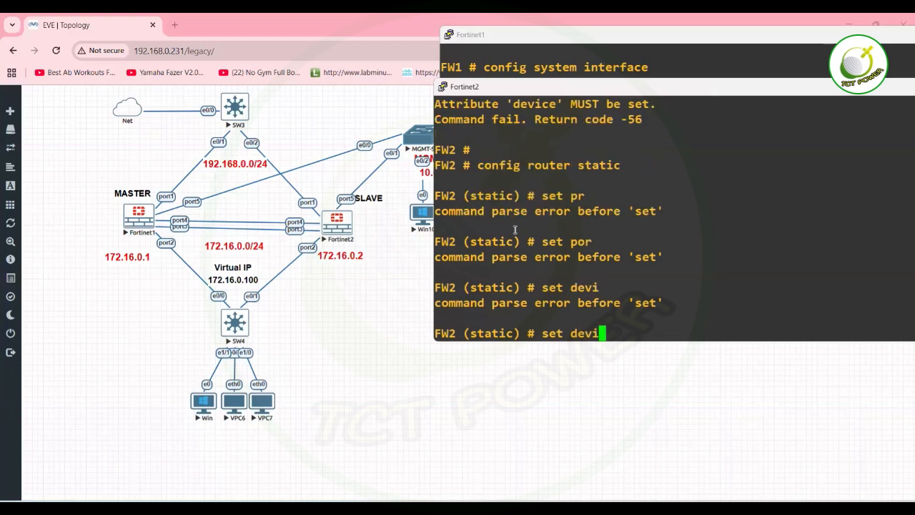
{"action": "type", "text": "ce"}
{"action": "key", "text": "Tab"}
{"action": "type", "text": "por"}
{"action": "key", "text": "Tab"}
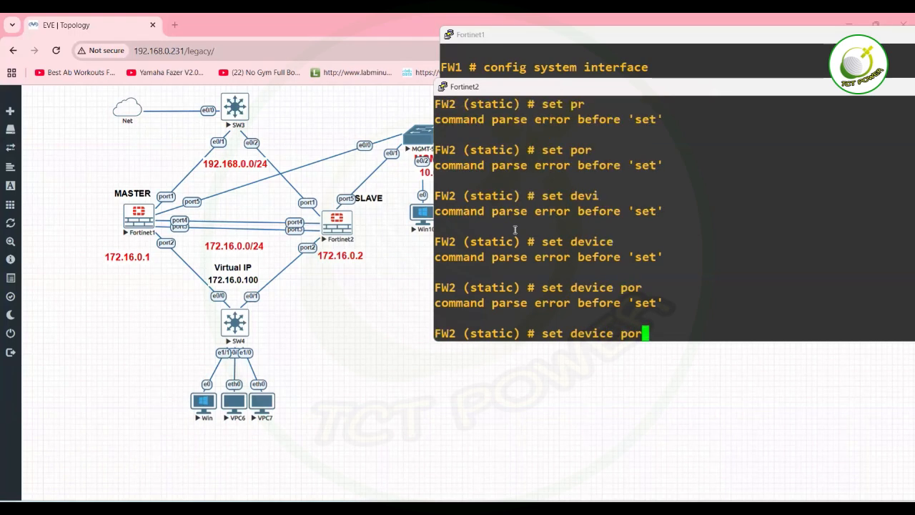
{"action": "type", "text": "t"}
{"action": "key", "text": "Tab"}
{"action": "type", "text": "1"}
{"action": "key", "text": "Return"}
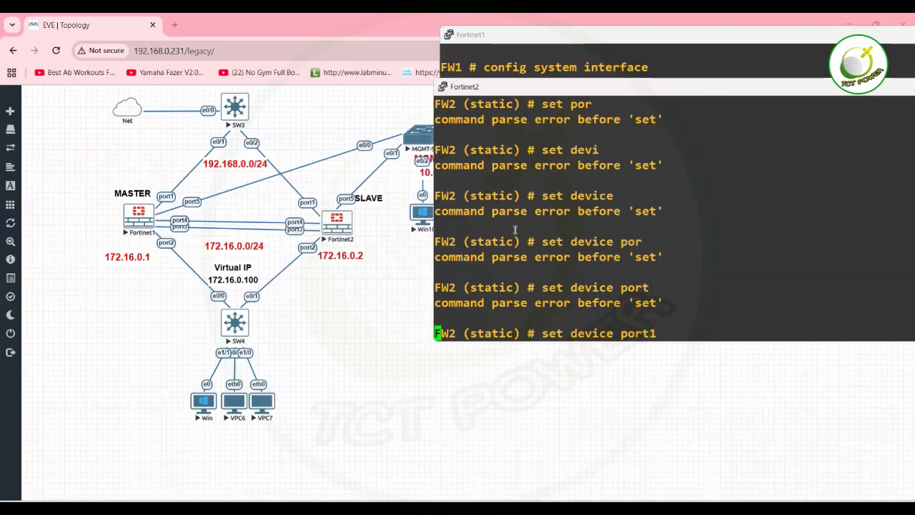
Create static route entry 1 with device port1 and save it with end.
{"action": "type", "text": "edit "}
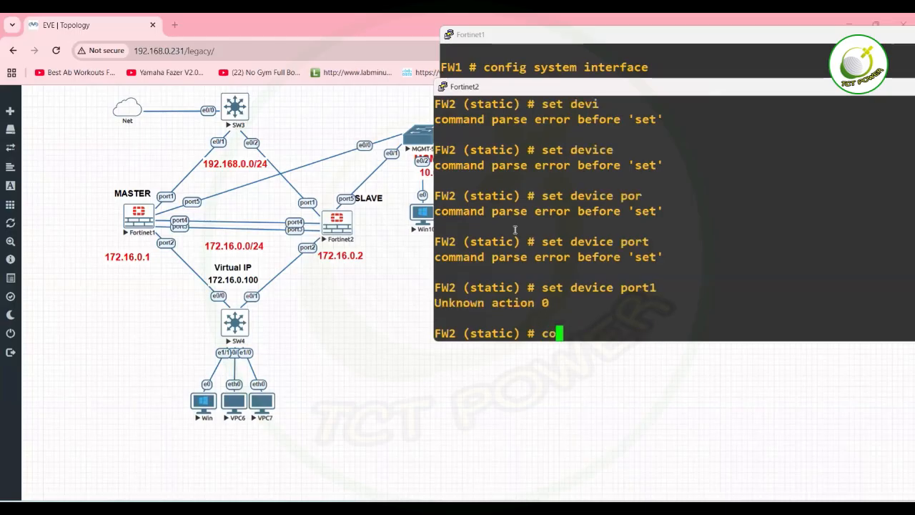
{"action": "type", "text": "1"}
{"action": "key", "text": "Return"}
{"action": "type", "text": "set device port1t"}
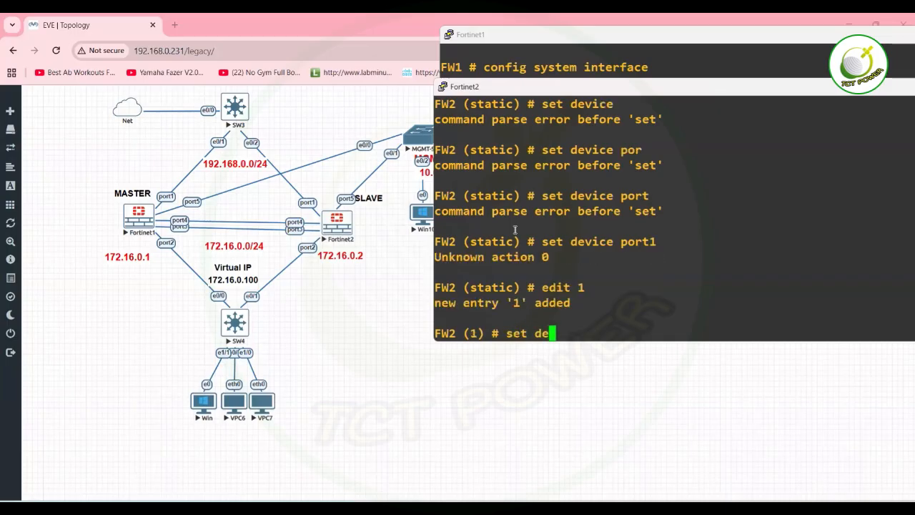
{"action": "key", "text": "BackSpace"}
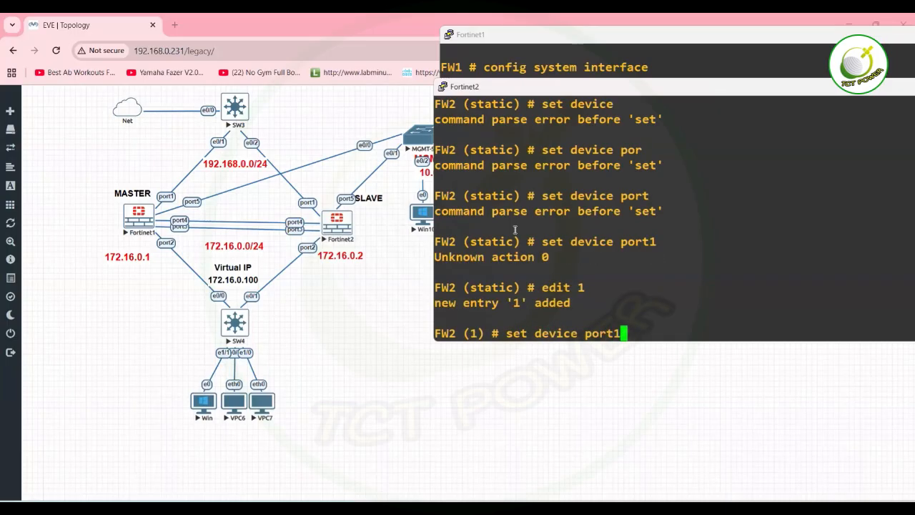
{"action": "key", "text": "Return"}
{"action": "type", "text": "end"}
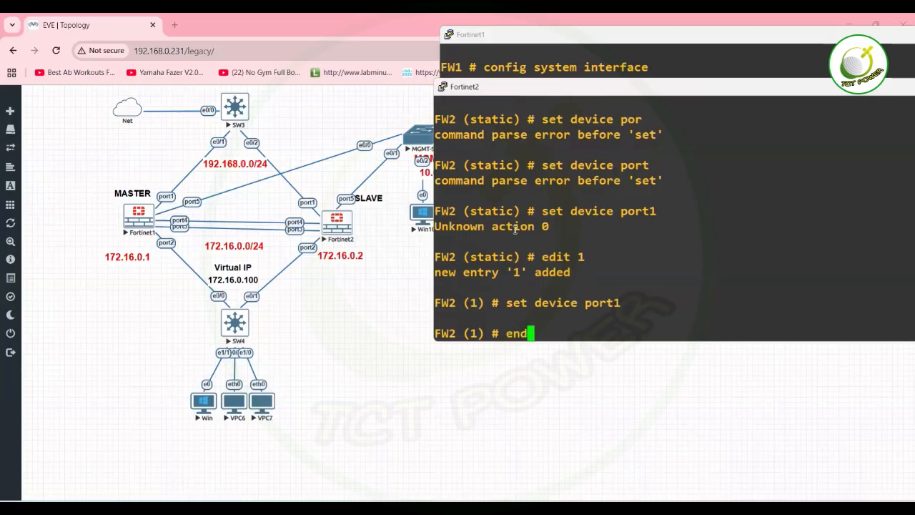
{"action": "key", "text": "Return"}
Try ping 8.8.8.8 on FW2 without the execute prefix.
{"action": "type", "text": "pign"}
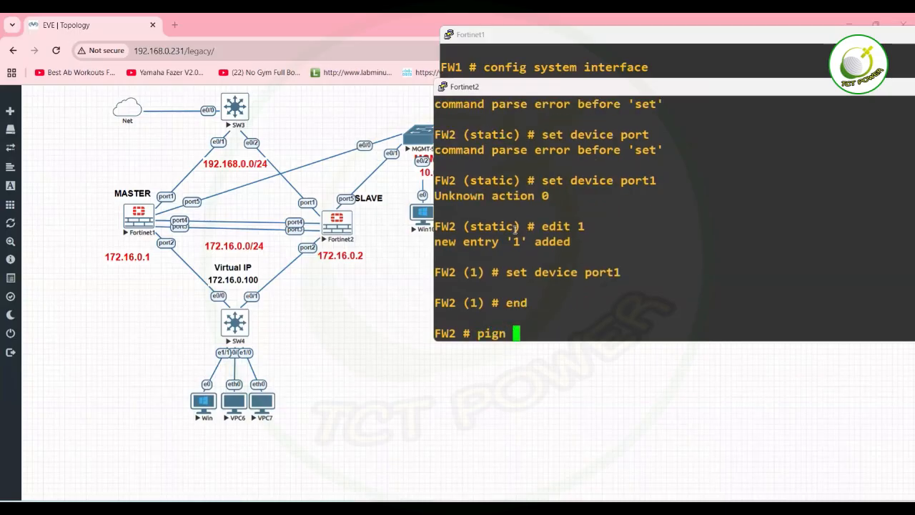
{"action": "key", "text": "BackSpace"}
{"action": "key", "text": "BackSpace"}
{"action": "key", "text": "BackSpace"}
{"action": "type", "text": "ng 8.8.8.8"}
{"action": "key", "text": "Return"}
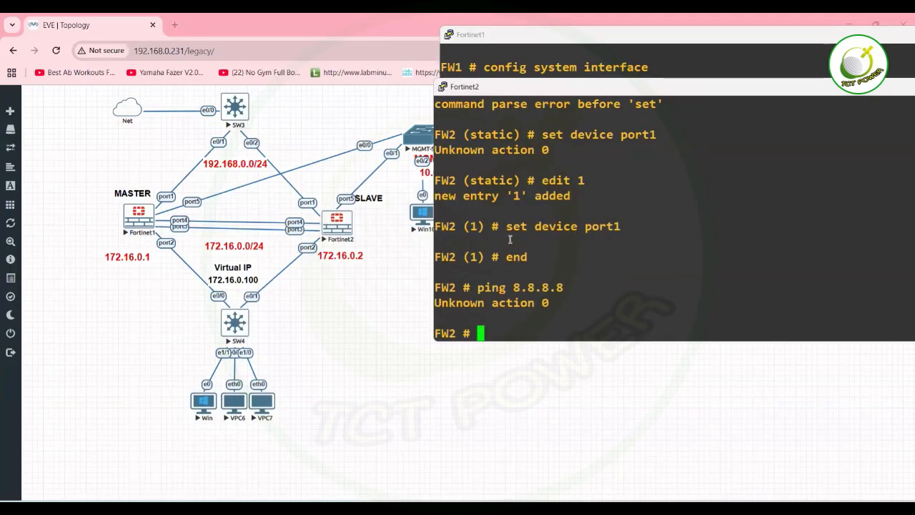
Run execute ping 8.8.8.8 on FW2 and return to the Fortinet2 console.
{"action": "type", "text": "execute ping 8.8.8.8"}
{"action": "key", "text": "Return"}
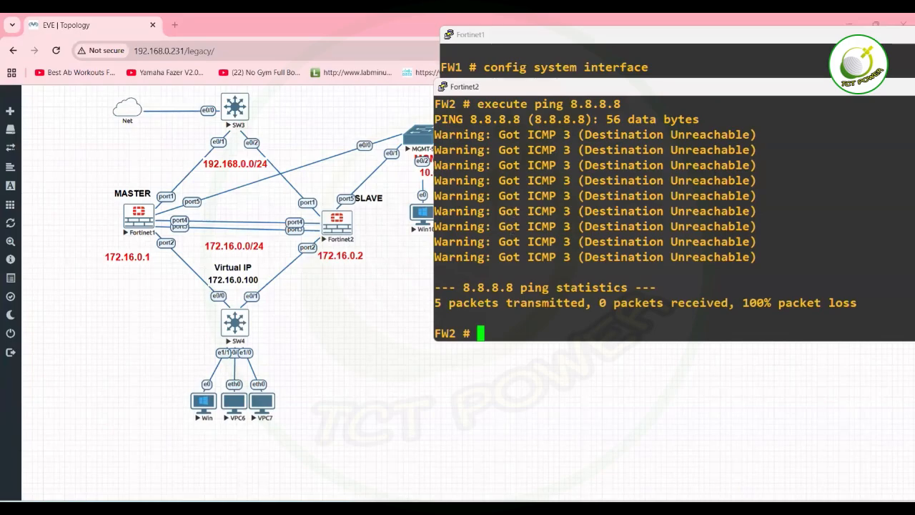
{"action": "left_click", "coordinate": [643, 509]}
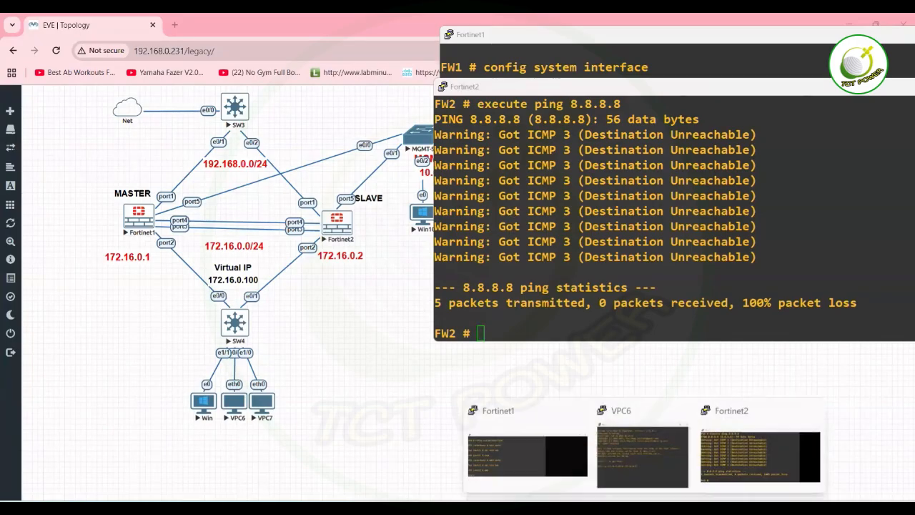
{"action": "left_click", "coordinate": [733, 217]}
Try running show system route on FW2.
{"action": "type", "text": "show system"}
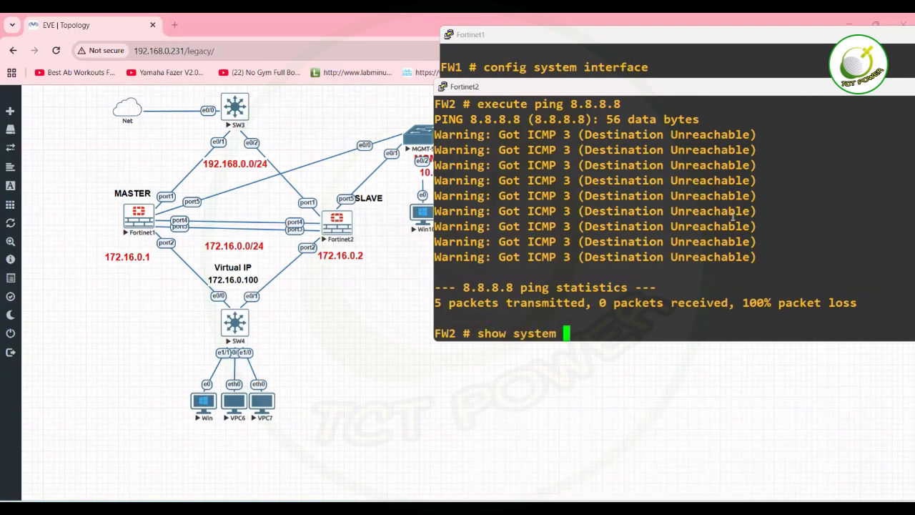
{"action": "key", "text": "Tab"}
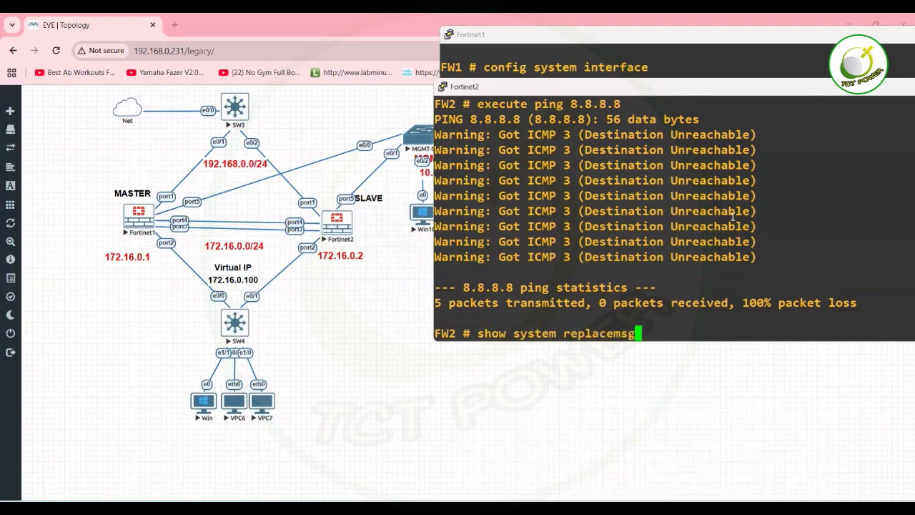
{"action": "key", "text": "BackSpace"}
{"action": "key", "text": "BackSpace"}
{"action": "key", "text": "BackSpace"}
{"action": "key", "text": "BackSpace"}
{"action": "key", "text": "BackSpace"}
{"action": "key", "text": "BackSpace"}
{"action": "key", "text": "BackSpace"}
{"action": "key", "text": "BackSpace"}
{"action": "key", "text": "BackSpace"}
{"action": "key", "text": "BackSpace"}
{"action": "key", "text": "BackSpace"}
{"action": "key", "text": "BackSpace"}
{"action": "type", "text": "m"}
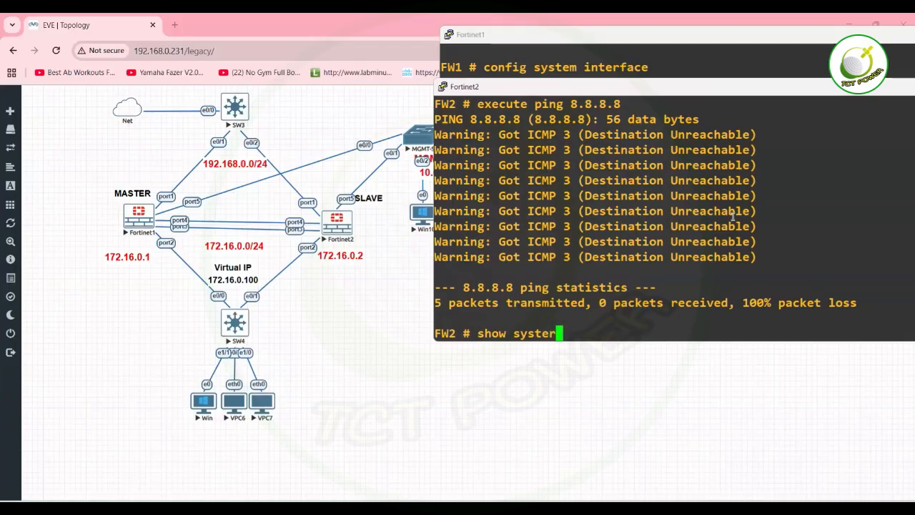
{"action": "type", "text": " route"}
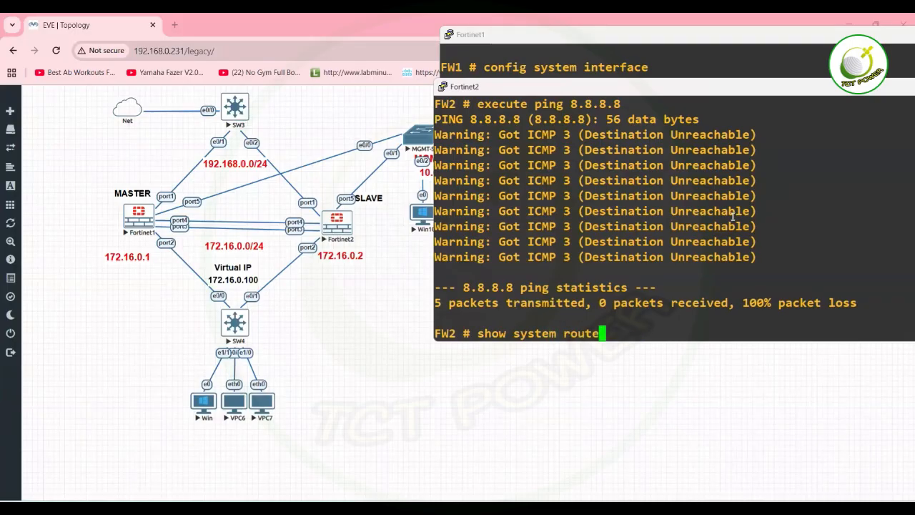
{"action": "key", "text": "Return"}
List all show system subcommands with ? and page to the end.
{"action": "key", "text": "Up"}
{"action": "key", "text": "BackSpace"}
{"action": "key", "text": "BackSpace"}
{"action": "key", "text": "BackSpace"}
{"action": "key", "text": "BackSpace"}
{"action": "key", "text": "BackSpace"}
{"action": "key", "text": "BackSpace"}
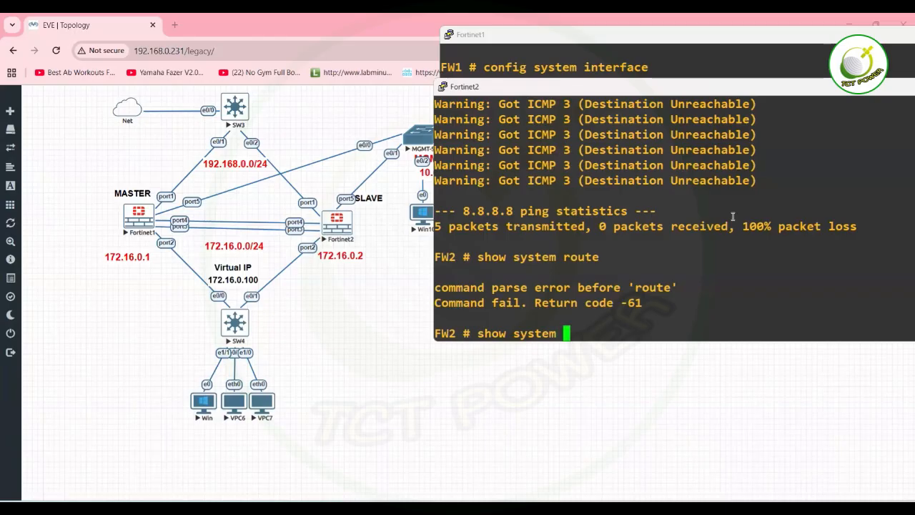
{"action": "key", "text": "question"}
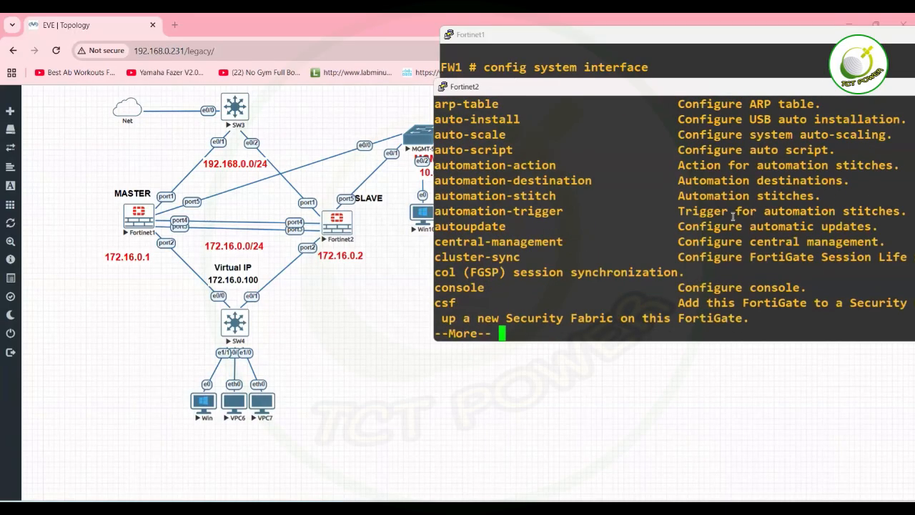
{"action": "key", "text": "Return"}
{"action": "key", "text": "Return"}
{"action": "key", "text": "Return"}
{"action": "key", "text": "Return"}
{"action": "key", "text": "Return"}
{"action": "key", "text": "Return"}
{"action": "key", "text": "Return"}
{"action": "key", "text": "Return"}
{"action": "key", "text": "Return"}
{"action": "key", "text": "Return"}
{"action": "key", "text": "Return"}
{"action": "key", "text": "Return"}
{"action": "key", "text": "Return"}
{"action": "key", "text": "Return"}
{"action": "key", "text": "Return"}
{"action": "key", "text": "Return"}
{"action": "key", "text": "Return"}
{"action": "key", "text": "Return"}
{"action": "key", "text": "Return"}
{"action": "key", "text": "Return"}
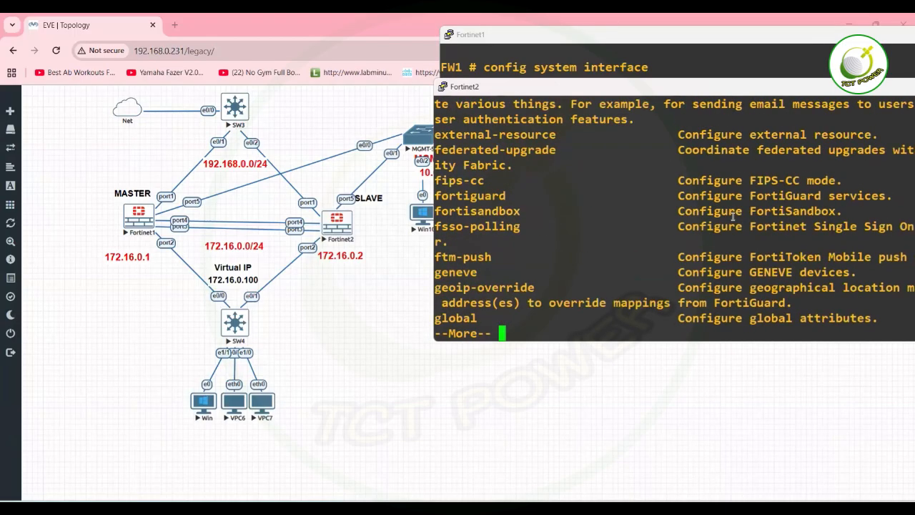
{"action": "key", "text": "Return"}
{"action": "key", "text": "Return"}
{"action": "key", "text": "Return"}
{"action": "key", "text": "Return"}
{"action": "key", "text": "Return"}
{"action": "key", "text": "Return"}
{"action": "key", "text": "Return"}
{"action": "key", "text": "Return"}
{"action": "key", "text": "Return"}
{"action": "key", "text": "Return"}
{"action": "key", "text": "Return"}
{"action": "key", "text": "Return"}
{"action": "key", "text": "Return"}
{"action": "key", "text": "Return"}
{"action": "key", "text": "Return"}
{"action": "key", "text": "Return"}
{"action": "key", "text": "Return"}
{"action": "key", "text": "Return"}
{"action": "key", "text": "Return"}
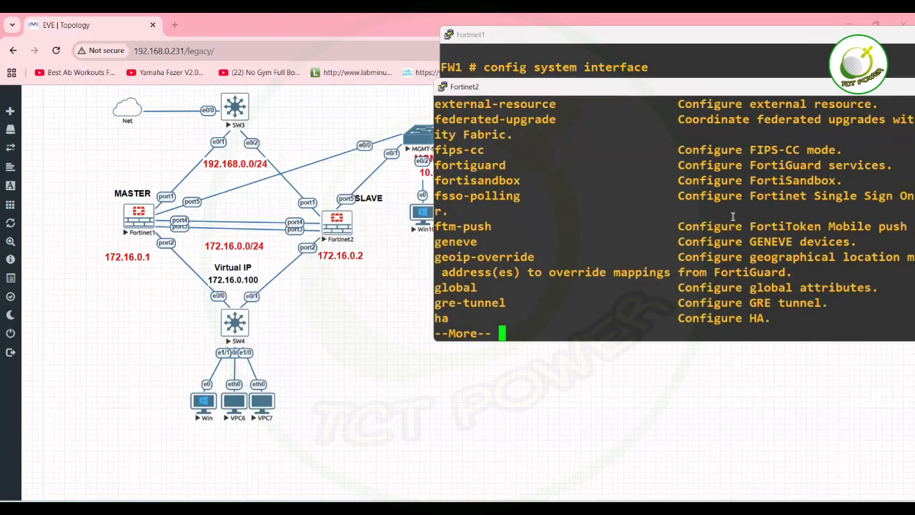
{"action": "key", "text": "Return"}
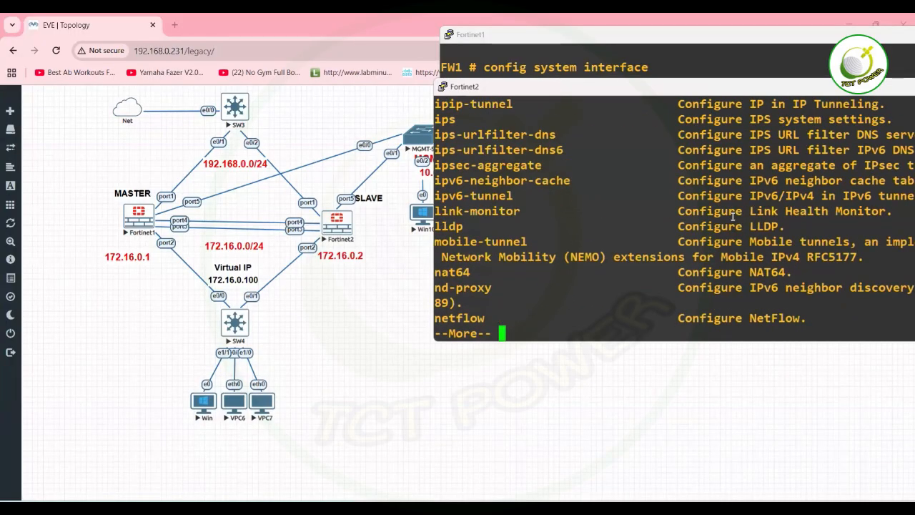
{"action": "key", "text": "Return"}
{"action": "key", "text": "Return"}
{"action": "key", "text": "Return"}
{"action": "key", "text": "Return"}
{"action": "key", "text": "Return"}
{"action": "key", "text": "Return"}
{"action": "key", "text": "Return"}
{"action": "key", "text": "Return"}
{"action": "key", "text": "Return"}
{"action": "key", "text": "Return"}
{"action": "key", "text": "Return"}
{"action": "key", "text": "Return"}
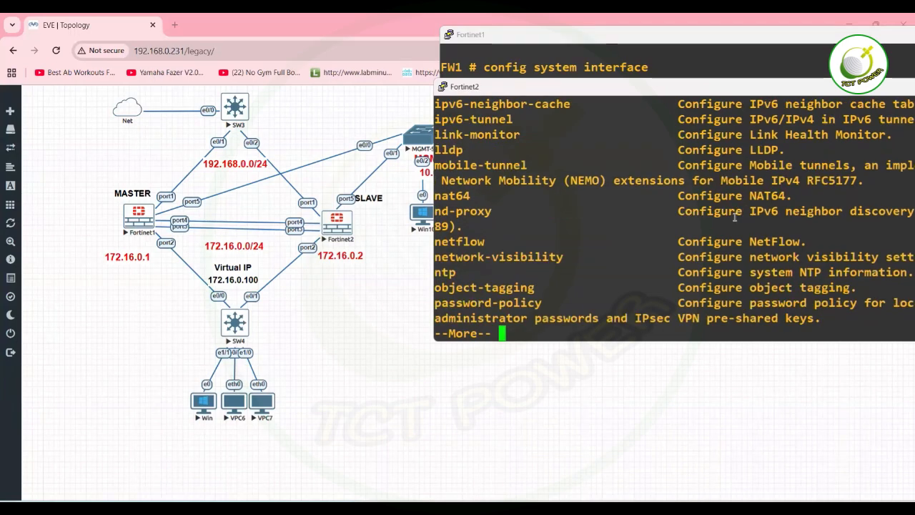
{"action": "key", "text": "Return"}
{"action": "key", "text": "Return"}
{"action": "key", "text": "Return"}
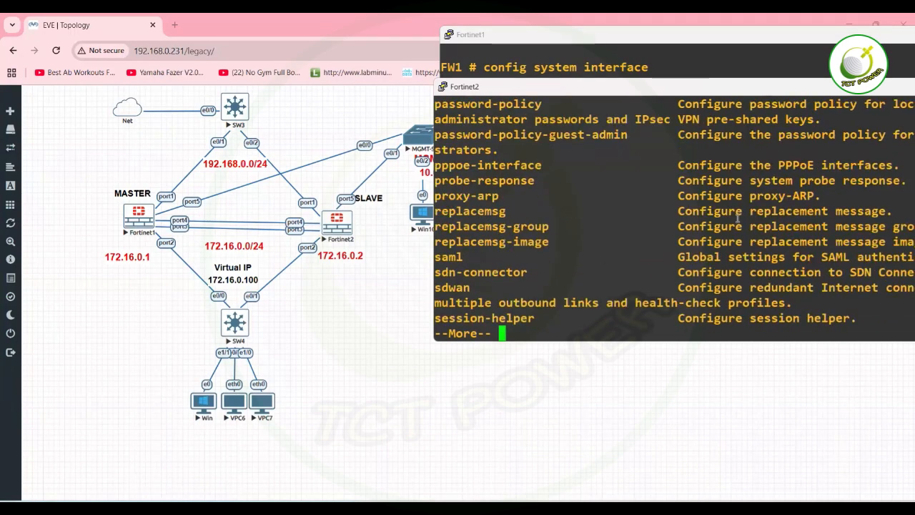
{"action": "key", "text": "Return"}
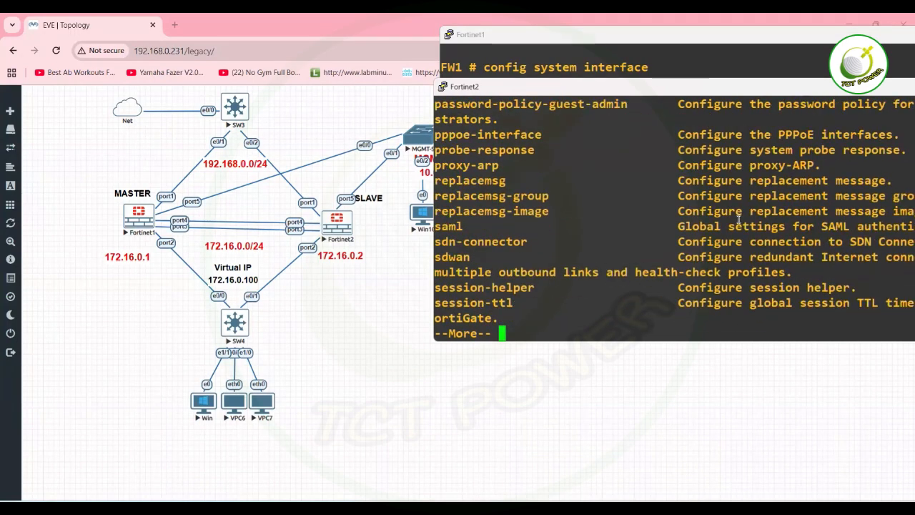
{"action": "key", "text": "Return"}
{"action": "key", "text": "Return"}
{"action": "key", "text": "Return"}
{"action": "key", "text": "Return"}
{"action": "key", "text": "Return"}
{"action": "key", "text": "Return"}
{"action": "key", "text": "Return"}
{"action": "key", "text": "Return"}
{"action": "key", "text": "Return"}
{"action": "key", "text": "Return"}
{"action": "key", "text": "Return"}
{"action": "key", "text": "Return"}
{"action": "key", "text": "Return"}
{"action": "key", "text": "Return"}
{"action": "key", "text": "Return"}
{"action": "key", "text": "Return"}
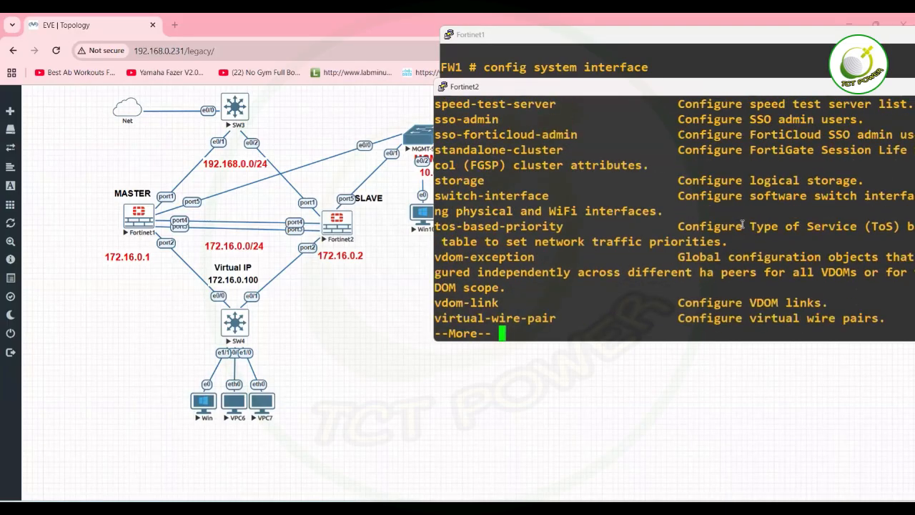
{"action": "key", "text": "Return"}
{"action": "key", "text": "Return"}
{"action": "key", "text": "Return"}
{"action": "key", "text": "Return"}
{"action": "key", "text": "Return"}
{"action": "key", "text": "Return"}
{"action": "key", "text": "Return"}
{"action": "key", "text": "Return"}
{"action": "key", "text": "Return"}
Cycle show system completions and type a route keyword, then erase it.
{"action": "type", "text": "show system "}
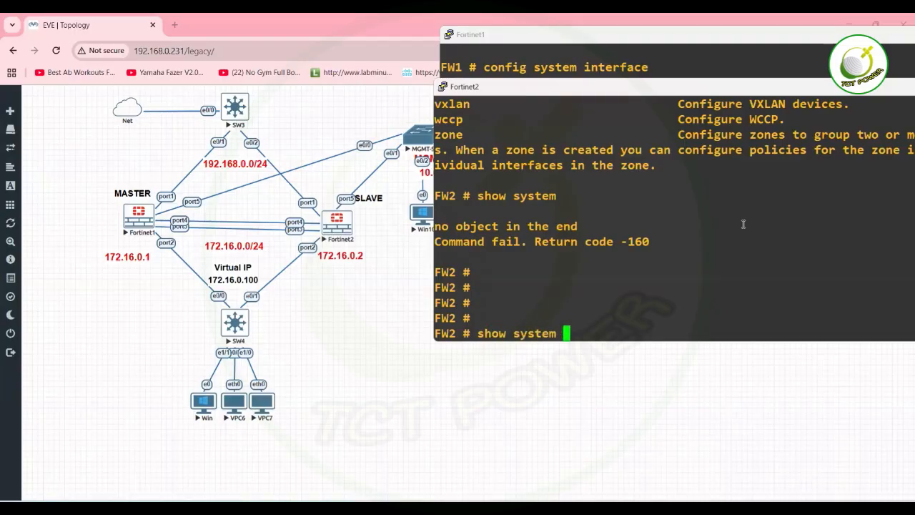
{"action": "type", "text": "s"}
{"action": "key", "text": "Tab"}
{"action": "key", "text": "BackSpace"}
{"action": "key", "text": "BackSpace"}
{"action": "key", "text": "BackSpace"}
{"action": "key", "text": "BackSpace"}
{"action": "key", "text": "BackSpace"}
{"action": "key", "text": "BackSpace"}
{"action": "key", "text": "BackSpace"}
{"action": "key", "text": "BackSpace"}
{"action": "key", "text": "BackSpace"}
{"action": "key", "text": "BackSpace"}
{"action": "key", "text": "BackSpace"}
{"action": "key", "text": "BackSpace"}
{"action": "key", "text": "BackSpace"}
{"action": "key", "text": "BackSpace"}
{"action": "key", "text": "BackSpace"}
{"action": "key", "text": "BackSpace"}
{"action": "key", "text": "BackSpace"}
{"action": "key", "text": "BackSpace"}
{"action": "type", "text": "s"}
{"action": "key", "text": "Tab"}
{"action": "key", "text": "BackSpace"}
{"action": "key", "text": "BackSpace"}
{"action": "key", "text": "BackSpace"}
{"action": "key", "text": "BackSpace"}
{"action": "key", "text": "BackSpace"}
{"action": "key", "text": "BackSpace"}
{"action": "key", "text": "BackSpace"}
{"action": "key", "text": "BackSpace"}
{"action": "key", "text": "BackSpace"}
{"action": "key", "text": "BackSpace"}
{"action": "key", "text": "BackSpace"}
{"action": "key", "text": "BackSpace"}
{"action": "key", "text": "BackSpace"}
{"action": "key", "text": "BackSpace"}
{"action": "key", "text": "BackSpace"}
{"action": "key", "text": "BackSpace"}
{"action": "key", "text": "BackSpace"}
{"action": "key", "text": "BackSpace"}
{"action": "type", "text": "route"}
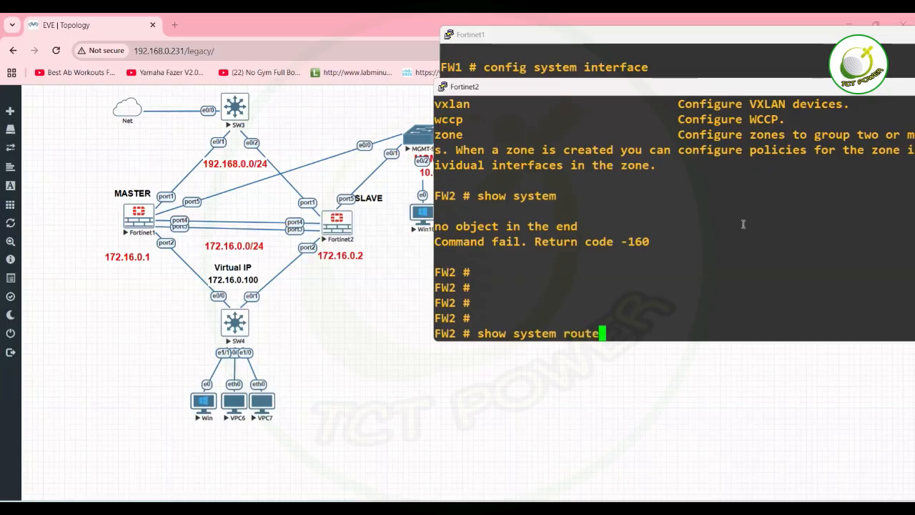
{"action": "key", "text": "BackSpace"}
{"action": "key", "text": "BackSpace"}
{"action": "key", "text": "BackSpace"}
{"action": "key", "text": "BackSpace"}
{"action": "key", "text": "BackSpace"}
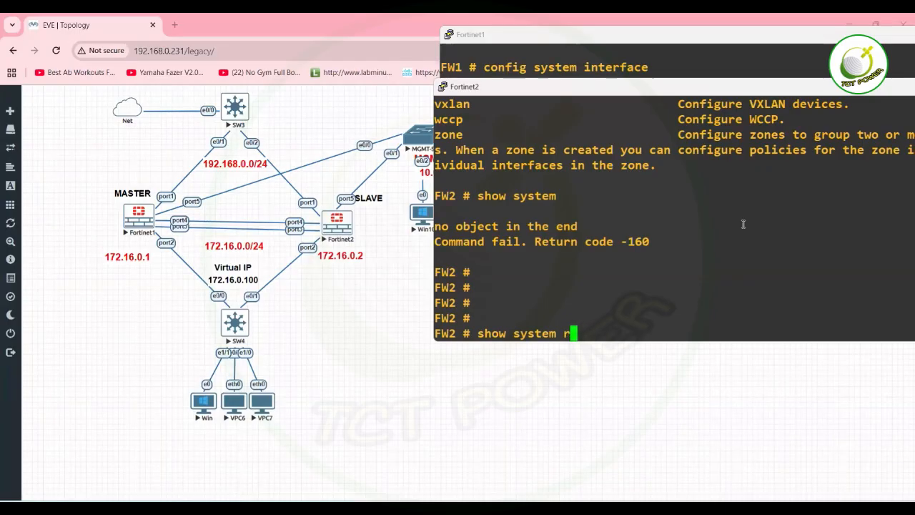
{"action": "key", "text": "BackSpace"}
{"action": "key", "text": "BackSpace"}
{"action": "key", "text": "BackSpace"}
{"action": "key", "text": "BackSpace"}
{"action": "key", "text": "BackSpace"}
{"action": "key", "text": "BackSpace"}
{"action": "key", "text": "BackSpace"}
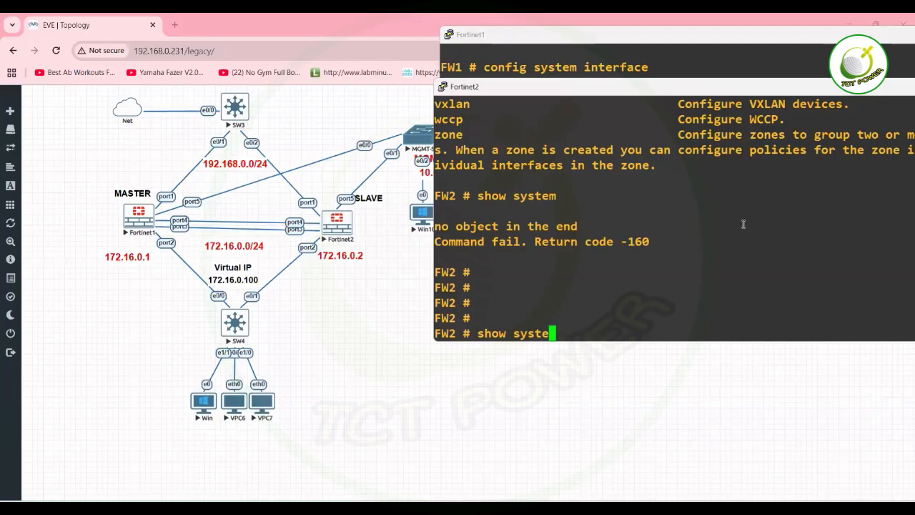
Page through FW2's show output and display its static route configuration.
{"action": "key", "text": "question"}
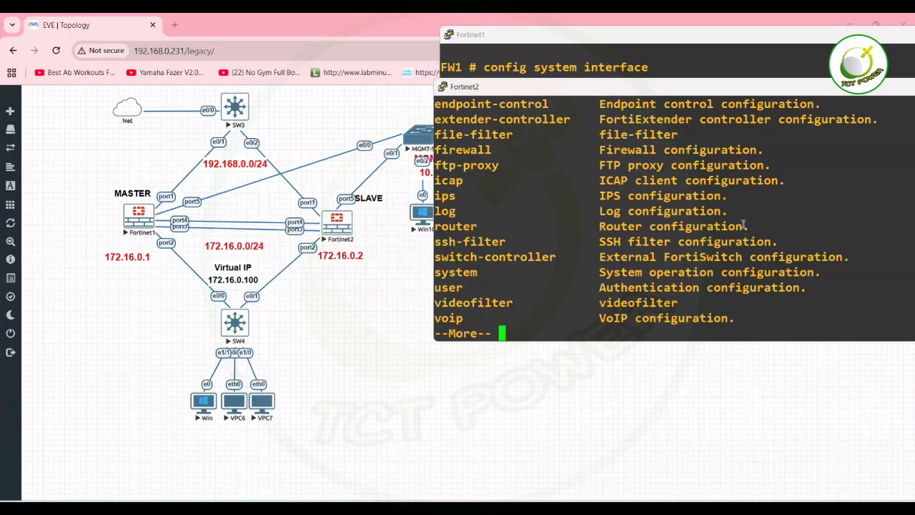
{"action": "key", "text": "Return"}
{"action": "key", "text": "Return"}
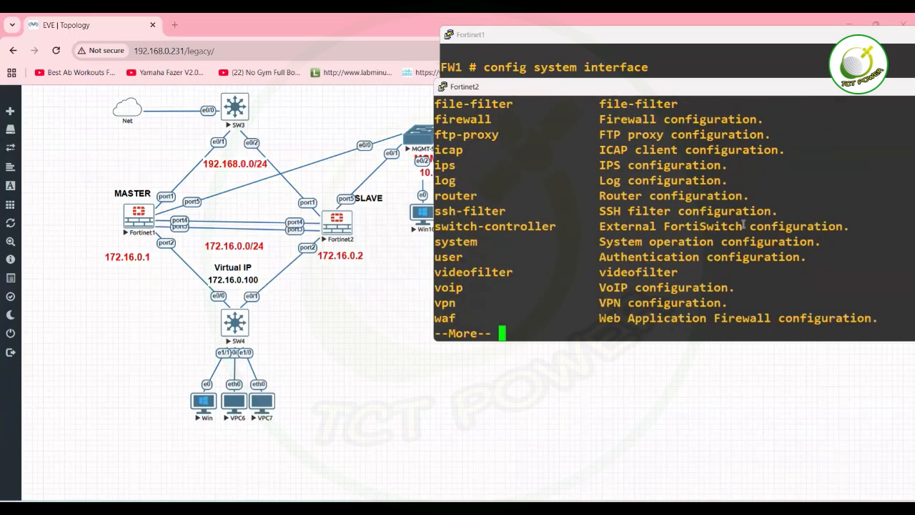
{"action": "key", "text": "Return"}
{"action": "key", "text": "space"}
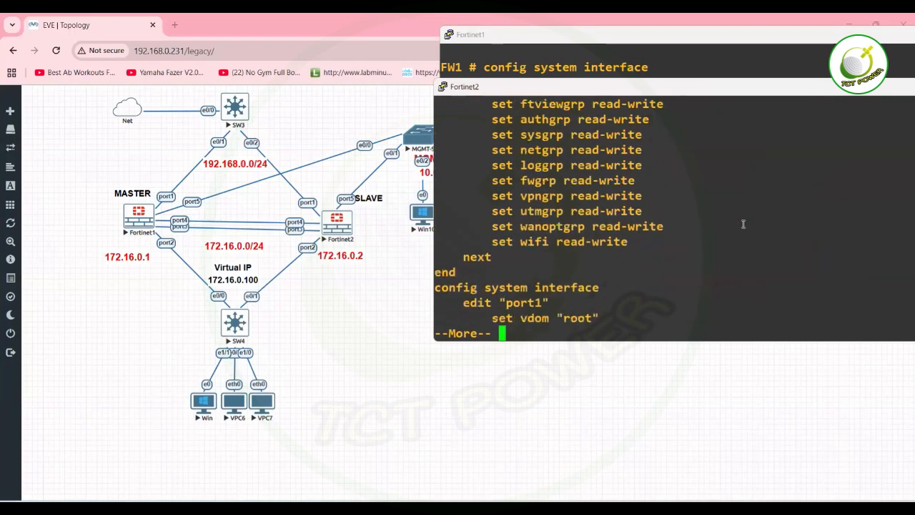
{"action": "key", "text": "Return"}
{"action": "key", "text": "Return"}
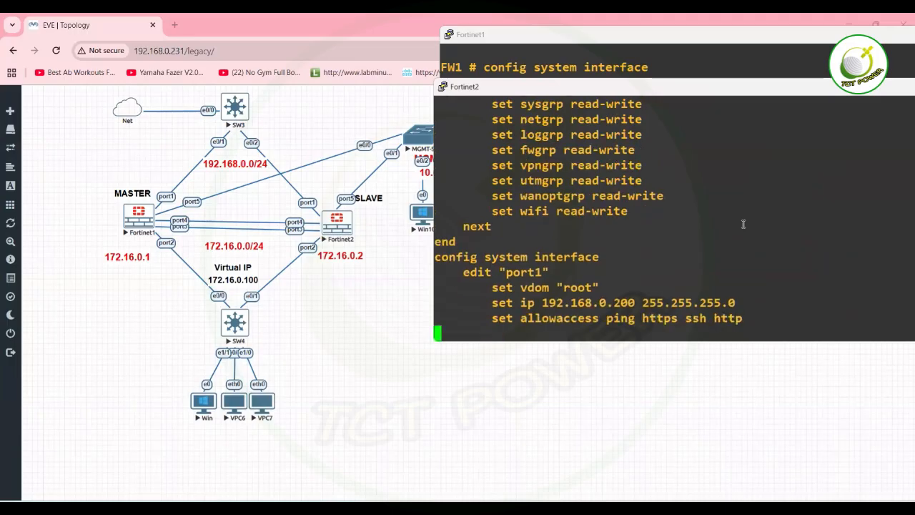
{"action": "type", "text": "show router static"}
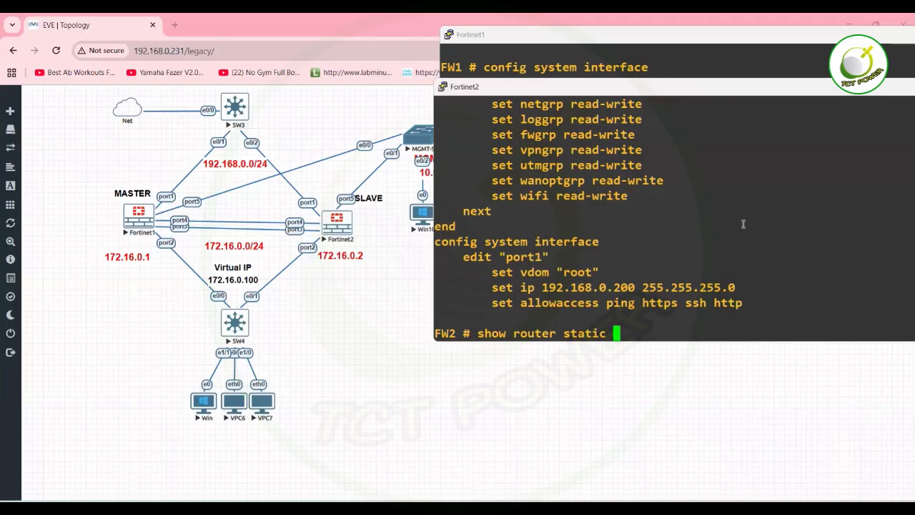
{"action": "key", "text": "Return"}
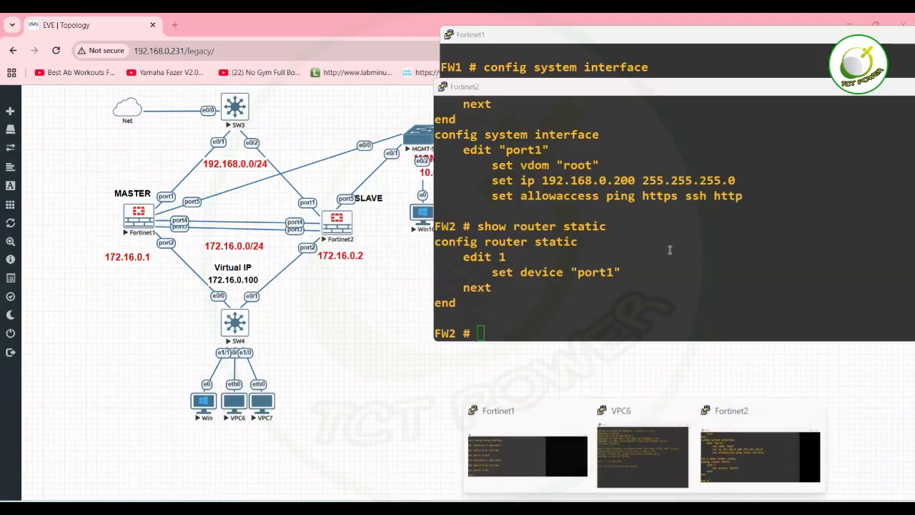
Ping 192.168.0.1 from FW2, getting 3 replies with 0% loss.
{"action": "type", "text": "ping "}
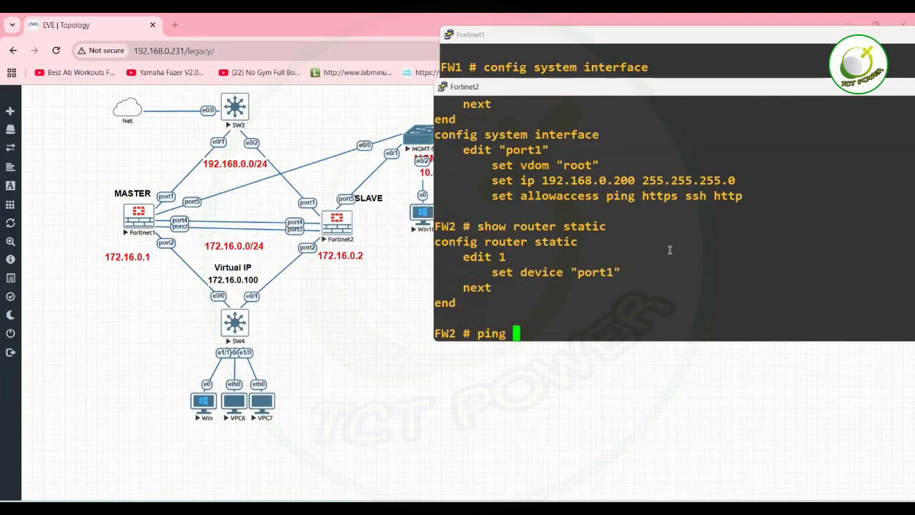
{"action": "type", "text": "192.168.0.1"}
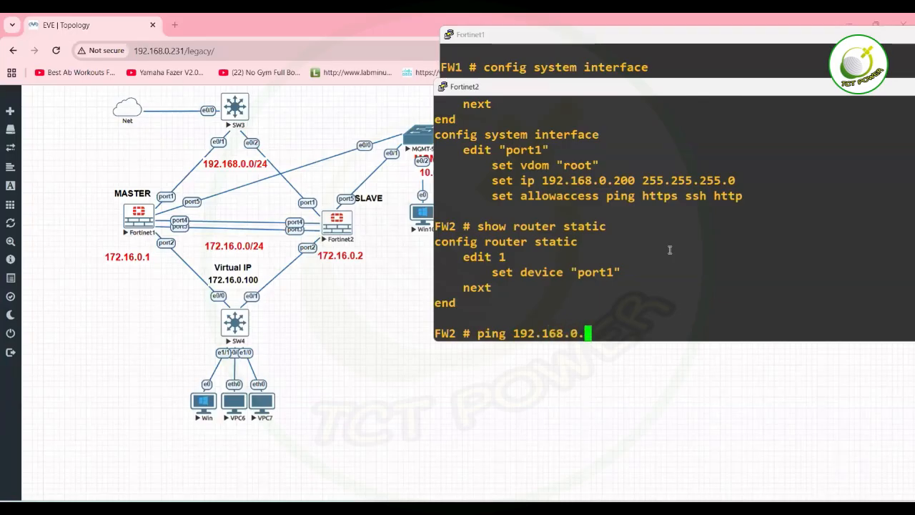
{"action": "key", "text": "Left"}
{"action": "key", "text": "Left"}
{"action": "key", "text": "Left"}
{"action": "key", "text": "Left"}
{"action": "key", "text": "Left"}
{"action": "key", "text": "Left"}
{"action": "key", "text": "Left"}
{"action": "key", "text": "Left"}
{"action": "key", "text": "Left"}
{"action": "key", "text": "Left"}
{"action": "key", "text": "Left"}
{"action": "key", "text": "Left"}
{"action": "key", "text": "Left"}
{"action": "key", "text": "Left"}
{"action": "key", "text": "Left"}
{"action": "key", "text": "Left"}
{"action": "type", "text": "execute"}
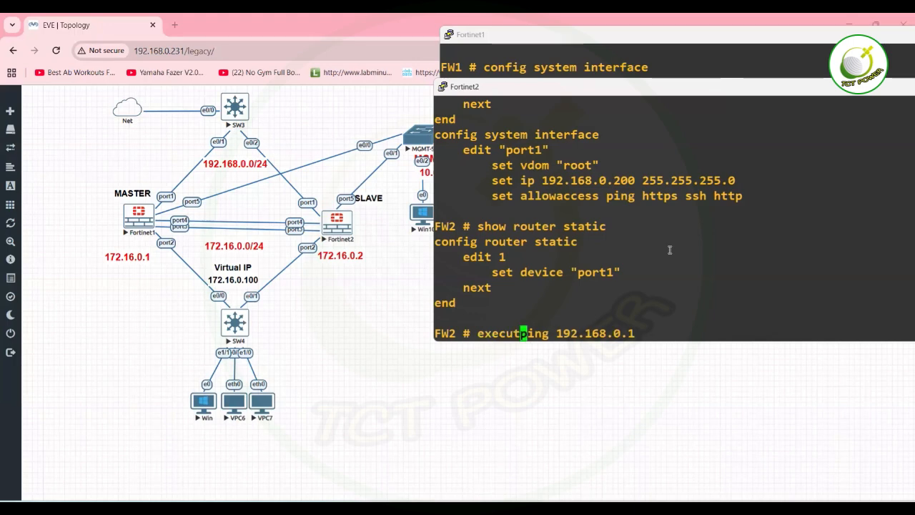
{"action": "key", "text": "Return"}
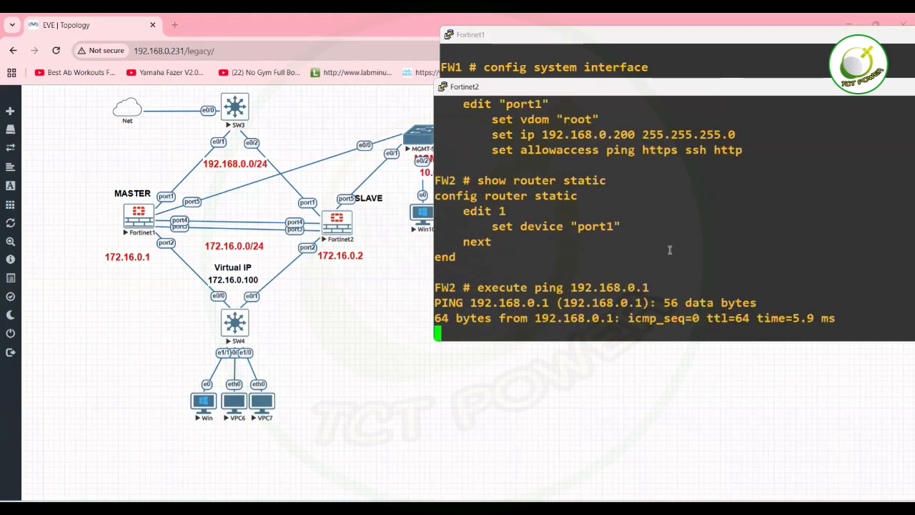
{"action": "key", "text": "ctrl+c"}
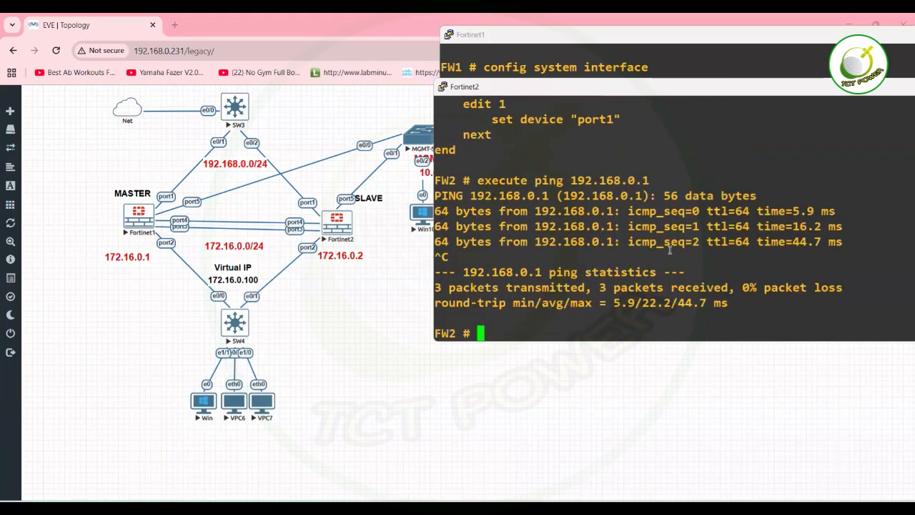
{"action": "type", "text": "confi"}
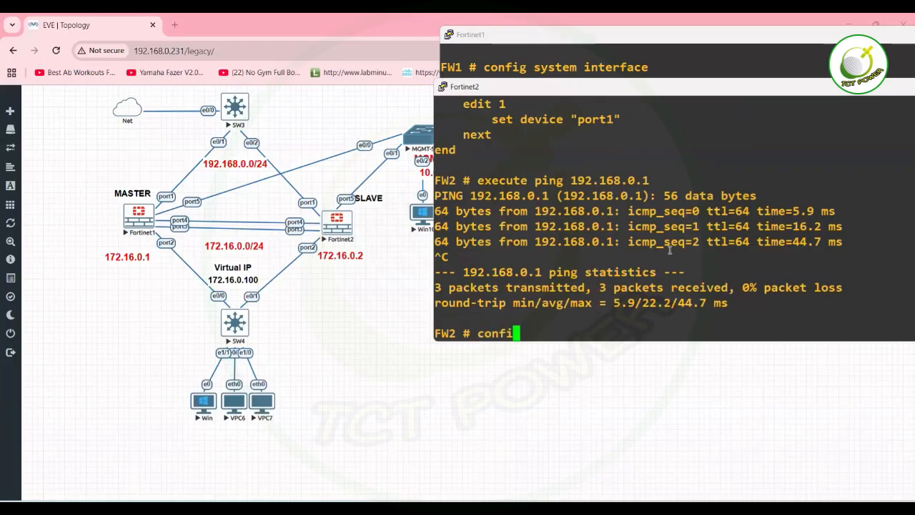
{"action": "type", "text": "g router static"}
Open static route entry 1 and set destination 0.0.0.0 0.0.0.0.
{"action": "key", "text": "Return"}
{"action": "type", "text": "ei"}
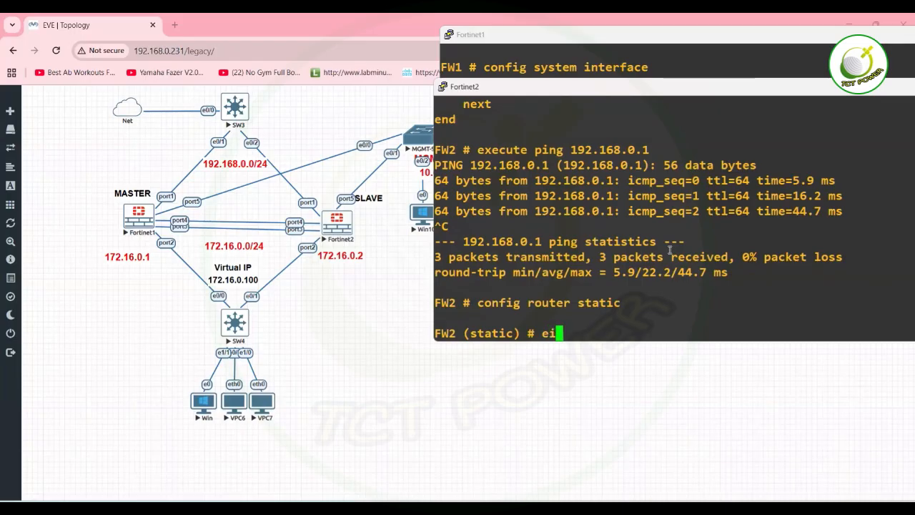
{"action": "key", "text": "BackSpace"}
{"action": "type", "text": "dit 1"}
{"action": "key", "text": "Return"}
{"action": "type", "text": "set "}
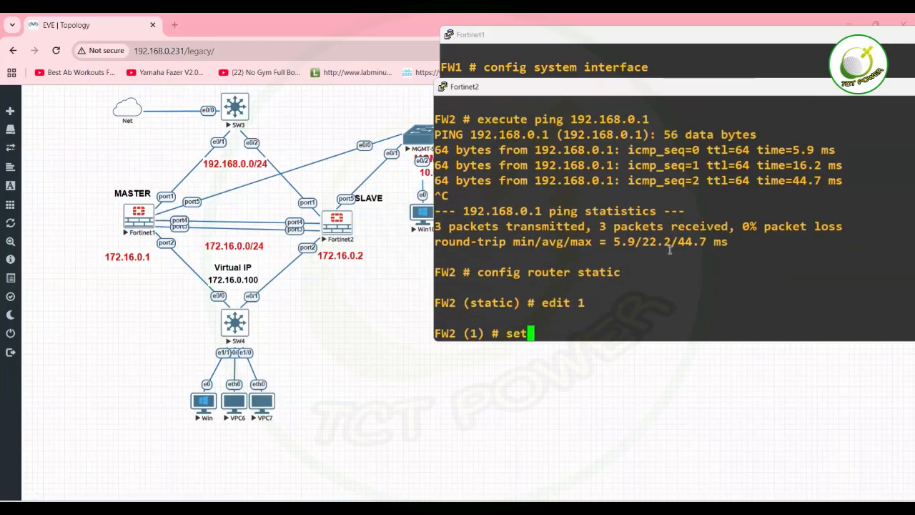
{"action": "type", "text": "dst 0.0.0.0 ."}
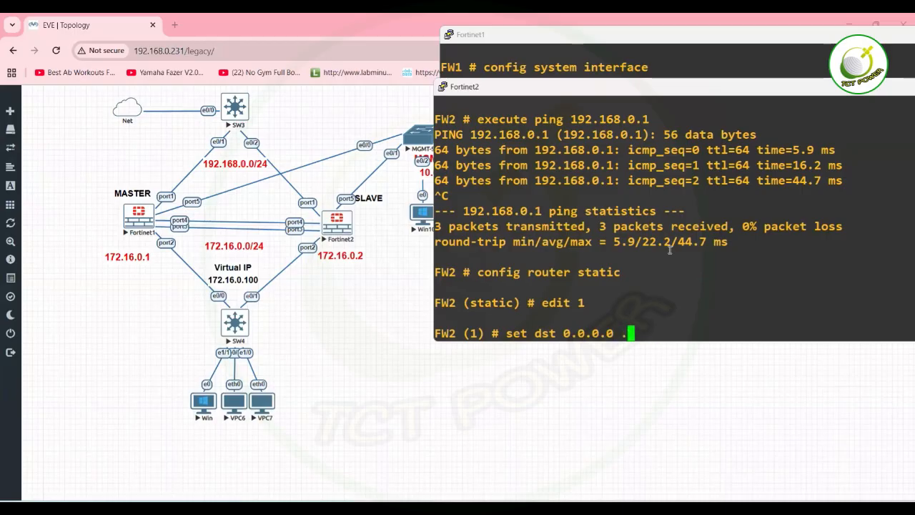
{"action": "key", "text": "BackSpace"}
{"action": "type", "text": "0.0.0."}
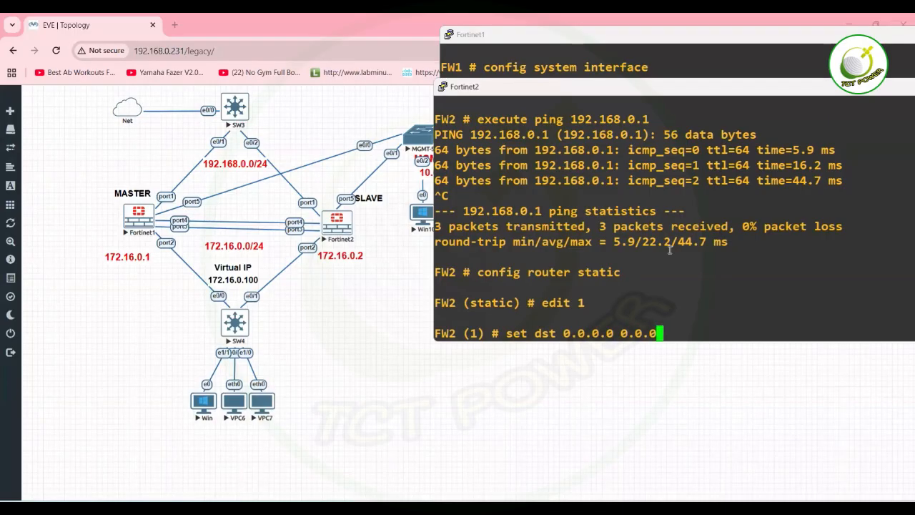
{"action": "type", "text": "0"}
{"action": "key", "text": "Return"}
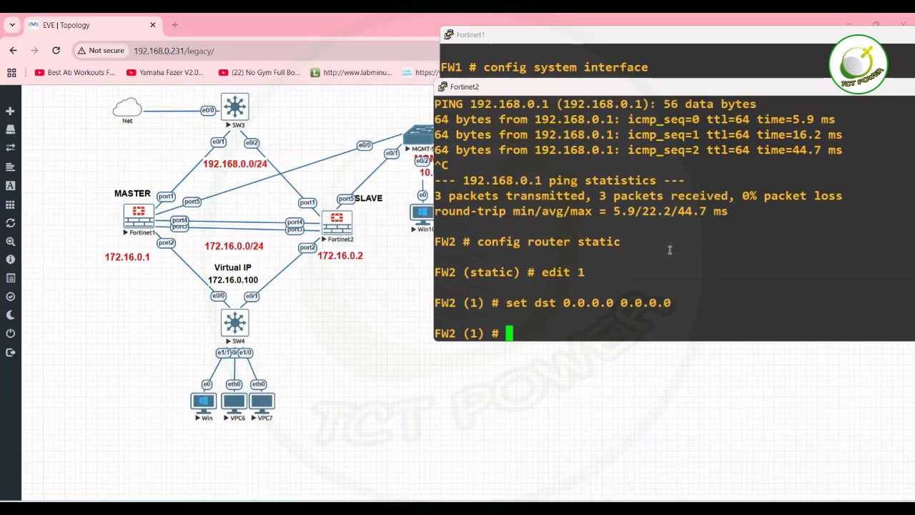
Set device port1 and gateway 192.168.0.1 on the route, then save with end.
{"action": "type", "text": "set d"}
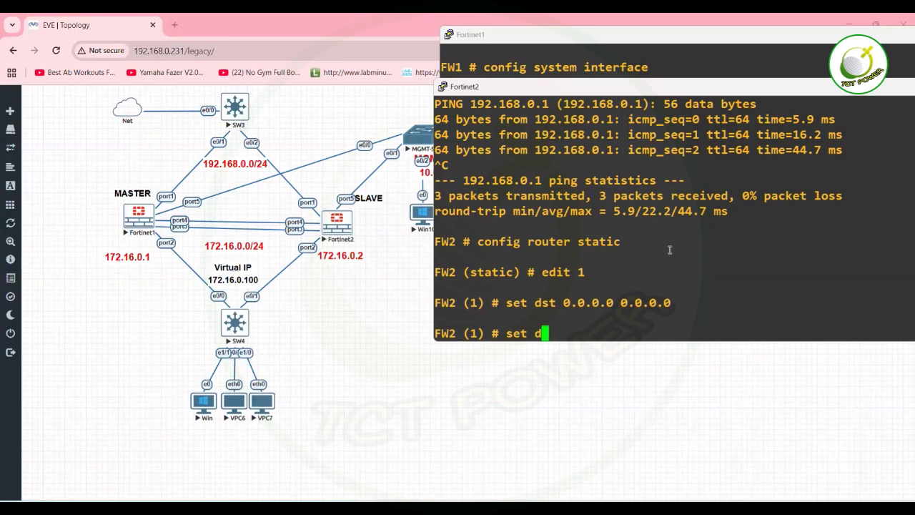
{"action": "type", "text": "evice port1"}
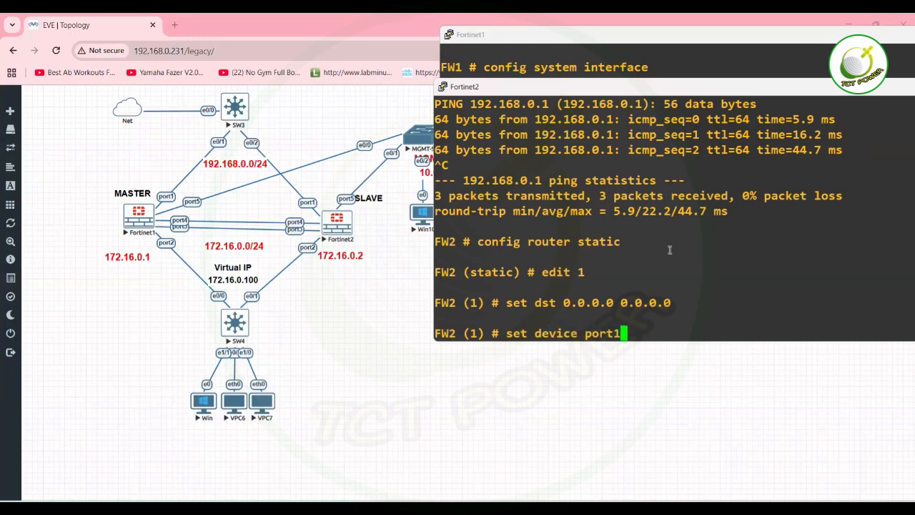
{"action": "key", "text": "Return"}
{"action": "type", "text": "set d"}
{"action": "key", "text": "BackSpace"}
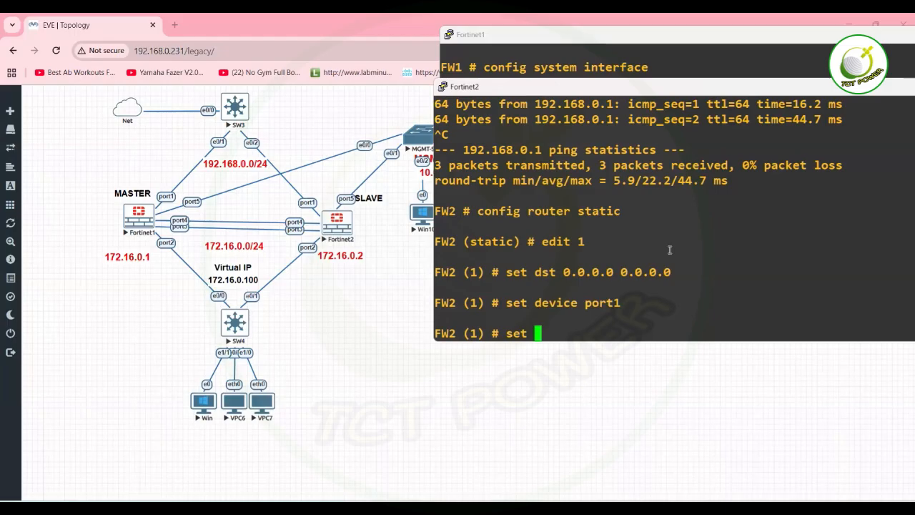
{"action": "type", "text": "gateway 192.168.0.1"}
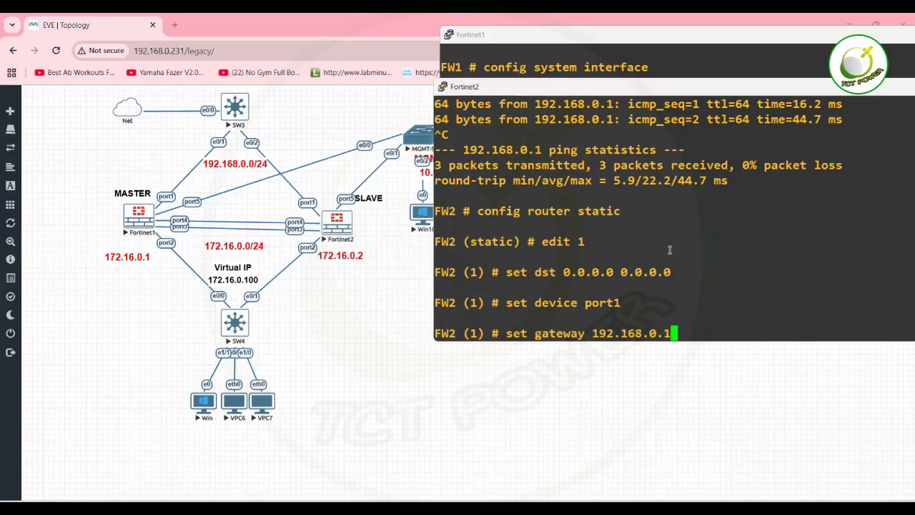
{"action": "key", "text": "Return"}
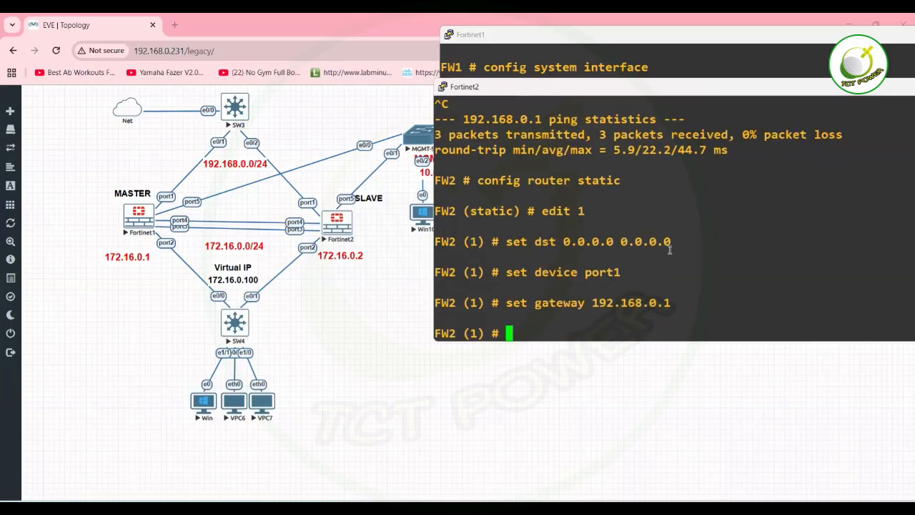
{"action": "type", "text": "end"}
{"action": "key", "text": "Return"}
Run execute ping 8.8.8.8 from FW2, reaching it with 0% loss.
{"action": "type", "text": "ping 8.8.88"}
{"action": "key", "text": "BackSpace"}
{"action": "type", "text": ".8"}
{"action": "key", "text": "Return"}
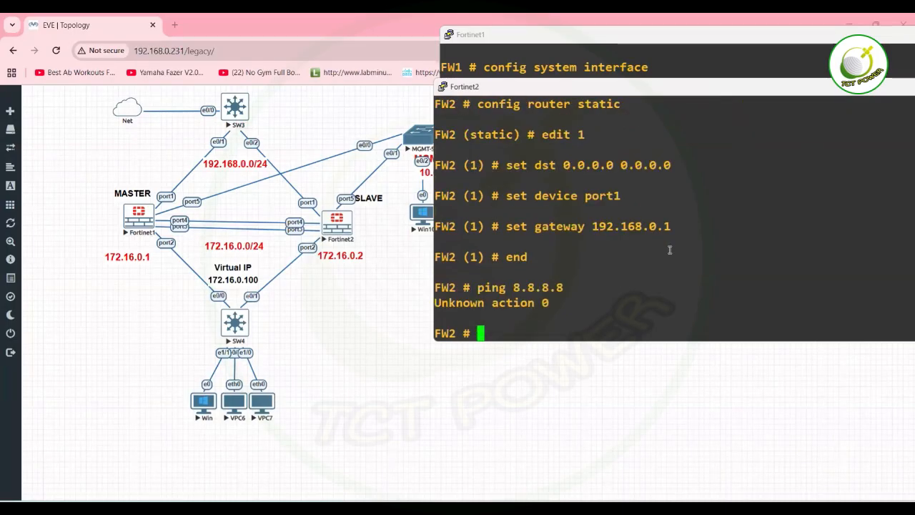
{"action": "key", "text": "Up"}
{"action": "key", "text": "Left"}
{"action": "key", "text": "Left"}
{"action": "key", "text": "Left"}
{"action": "key", "text": "Left"}
{"action": "key", "text": "Left"}
{"action": "key", "text": "Left"}
{"action": "key", "text": "Left"}
{"action": "key", "text": "Left"}
{"action": "key", "text": "Left"}
{"action": "key", "text": "Left"}
{"action": "key", "text": "Left"}
{"action": "key", "text": "Left"}
{"action": "type", "text": "exe"}
{"action": "key", "text": "Return"}
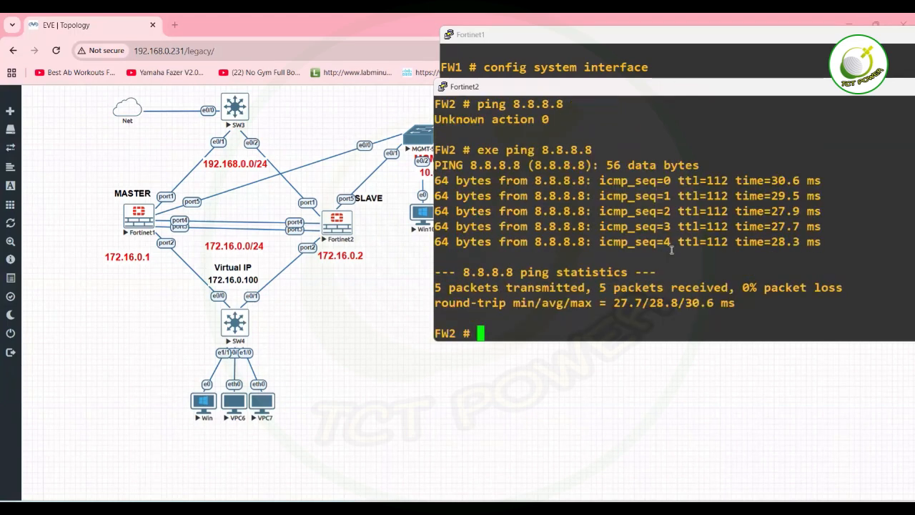
On the Fortinet1 console, run execute ping 8.8.8.8 and get 5 replies with 0% loss.
{"action": "left_click", "coordinate": [644, 509]}
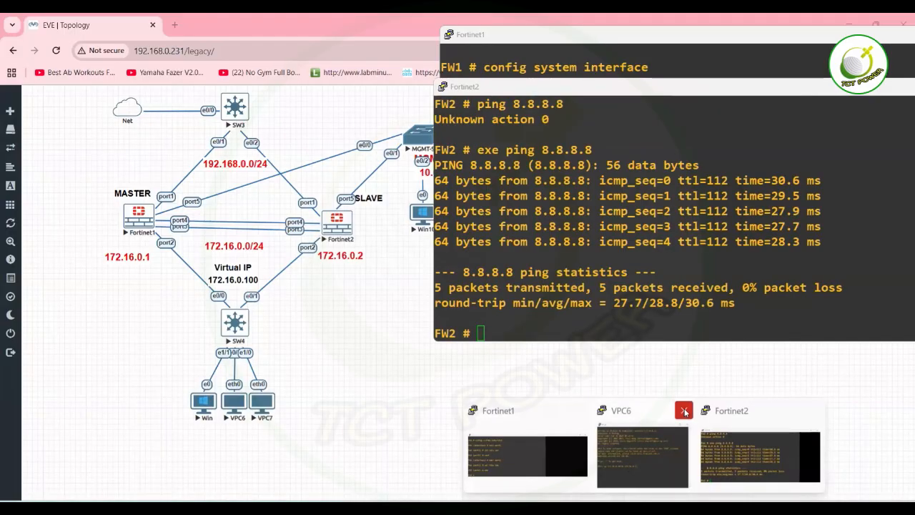
{"action": "left_click", "coordinate": [527, 456]}
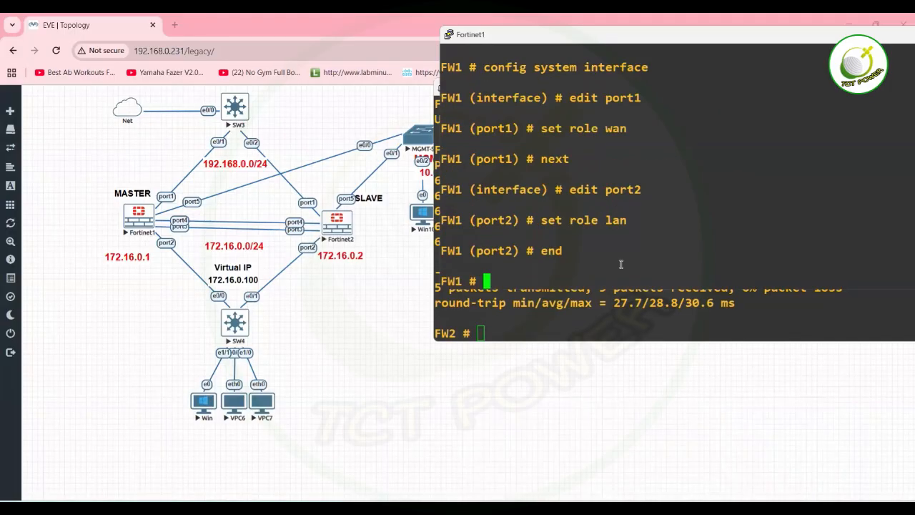
{"action": "type", "text": "execute ping 8"}
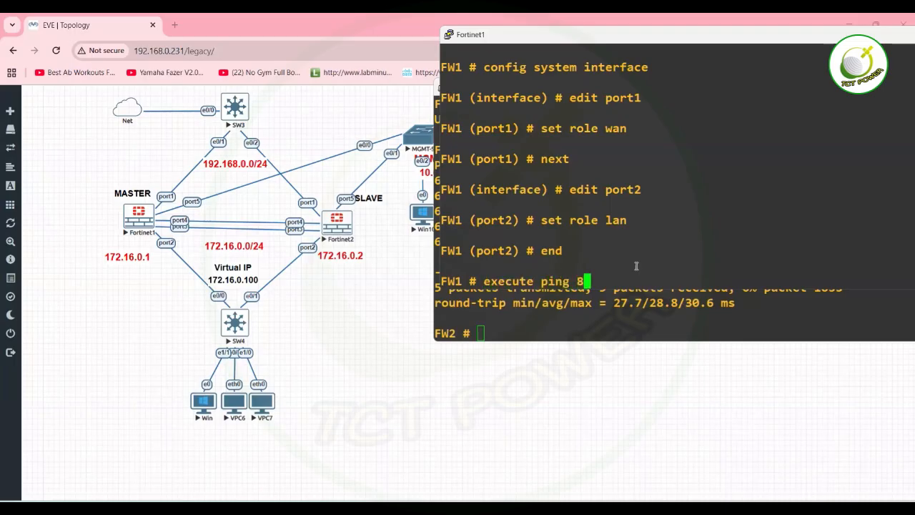
{"action": "type", "text": ".8.8.8"}
{"action": "key", "text": "Return"}
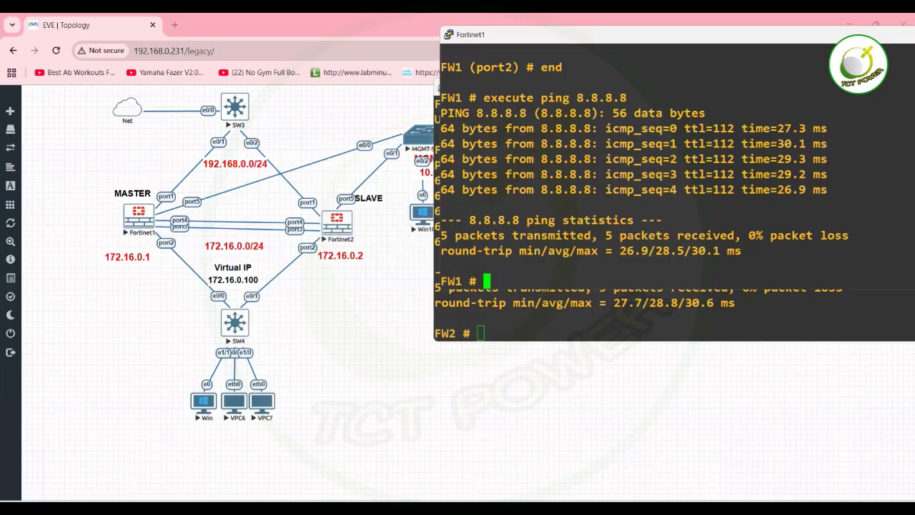
{"action": "mouse_move", "coordinate": [512, 509]}
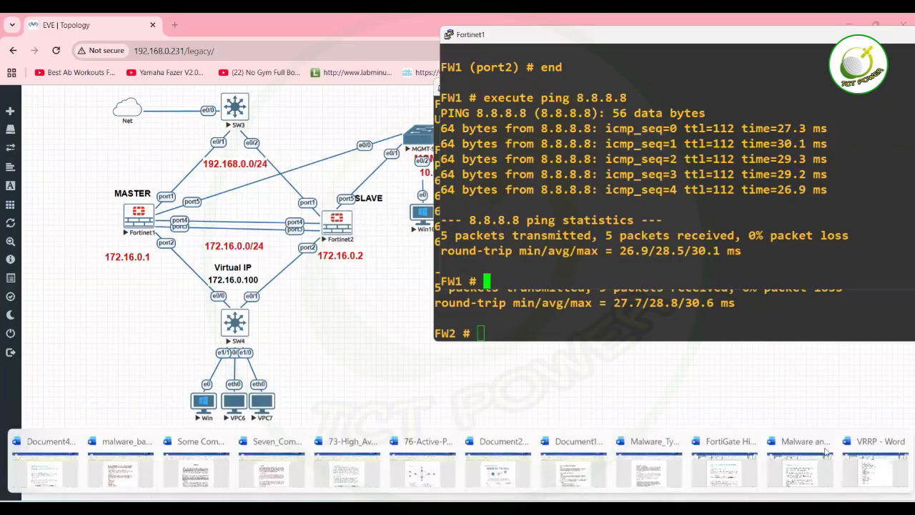
Show the VRRP Word notes at the FW1 VRRP Configuration section in a restored-down window.
{"action": "left_click", "coordinate": [879, 478]}
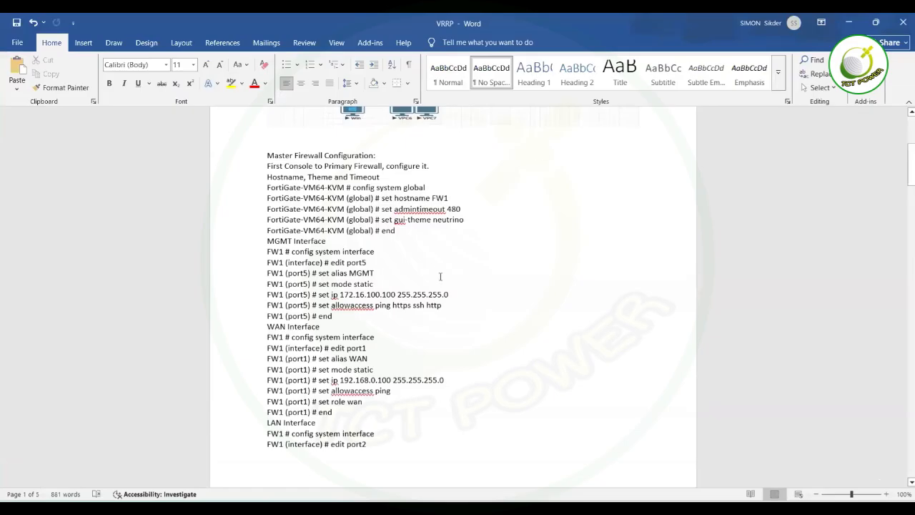
{"action": "left_click_drag", "start_coordinate": [904, 152], "coordinate": [894, 366]}
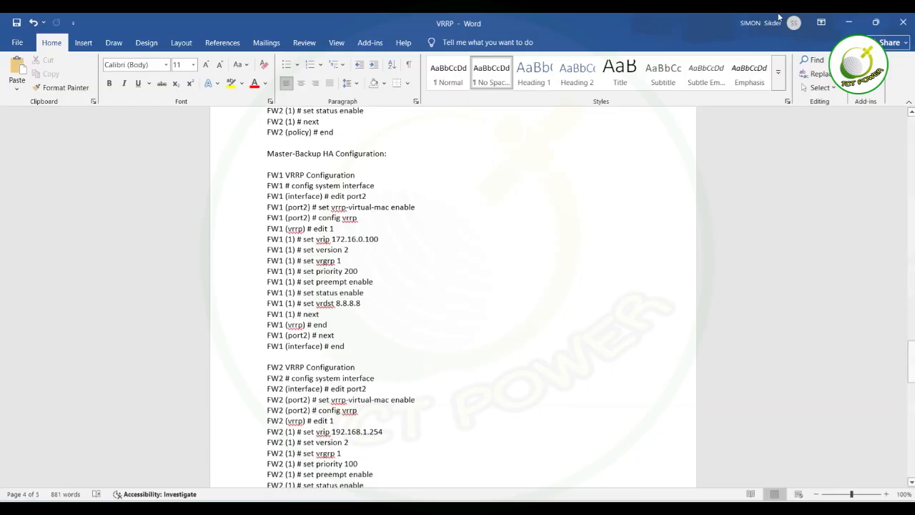
{"action": "left_click", "coordinate": [875, 22]}
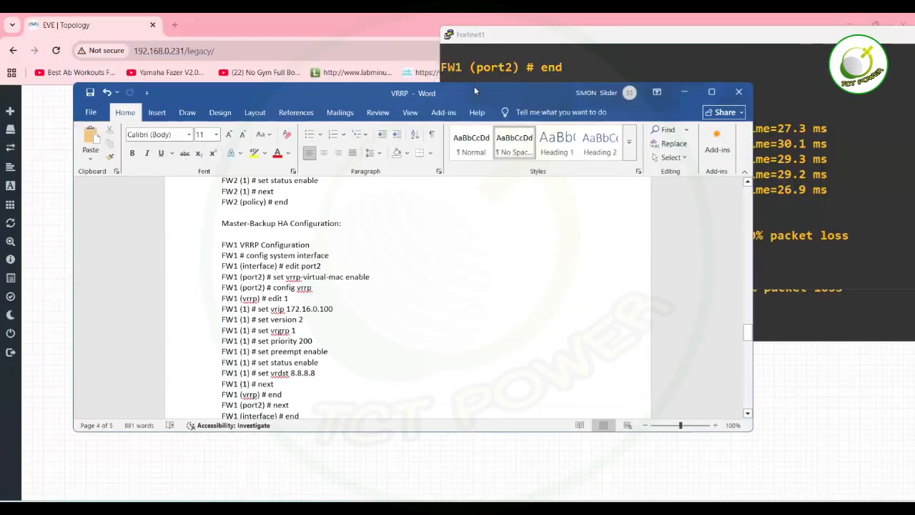
Dock the notes as a narrow full-height window on the left, beside FW1's console.
{"action": "left_click_drag", "start_coordinate": [477, 81], "coordinate": [359, 85]}
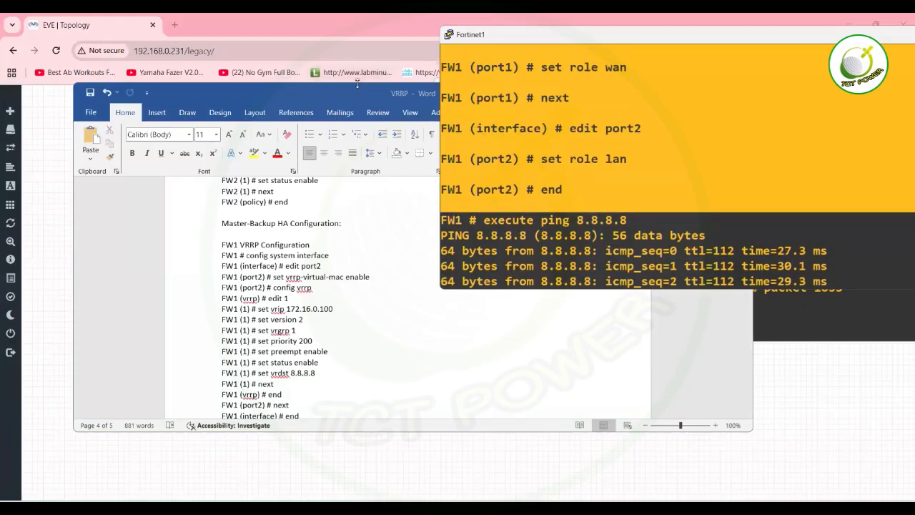
{"action": "double_click", "coordinate": [358, 84]}
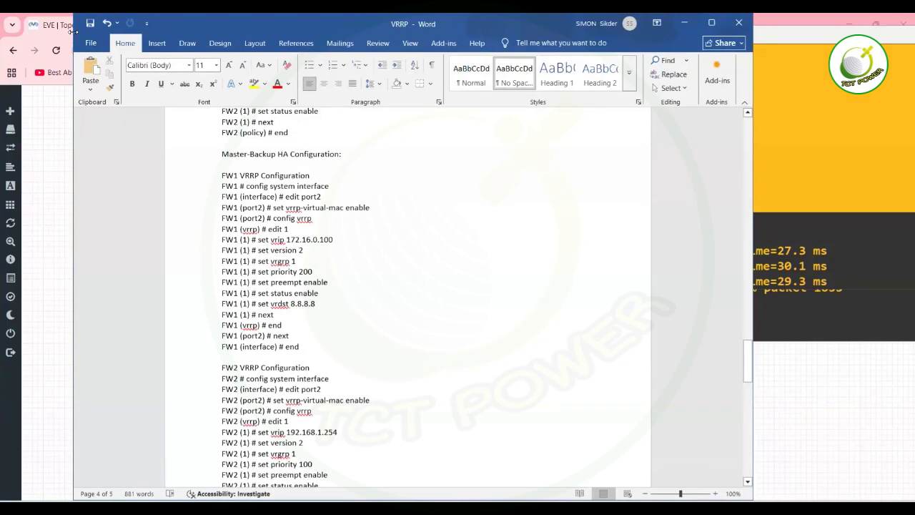
{"action": "left_click_drag", "start_coordinate": [74, 62], "coordinate": [399, 61]}
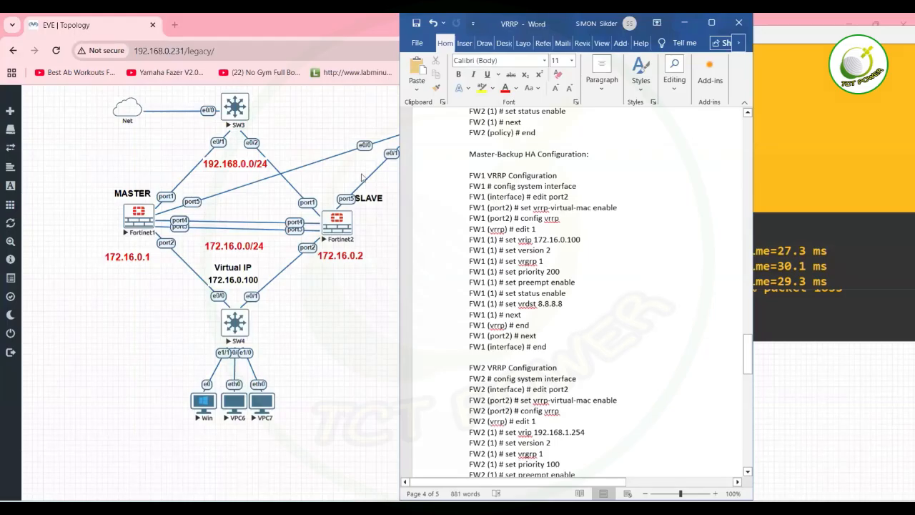
{"action": "left_click_drag", "start_coordinate": [560, 23], "coordinate": [579, 24]}
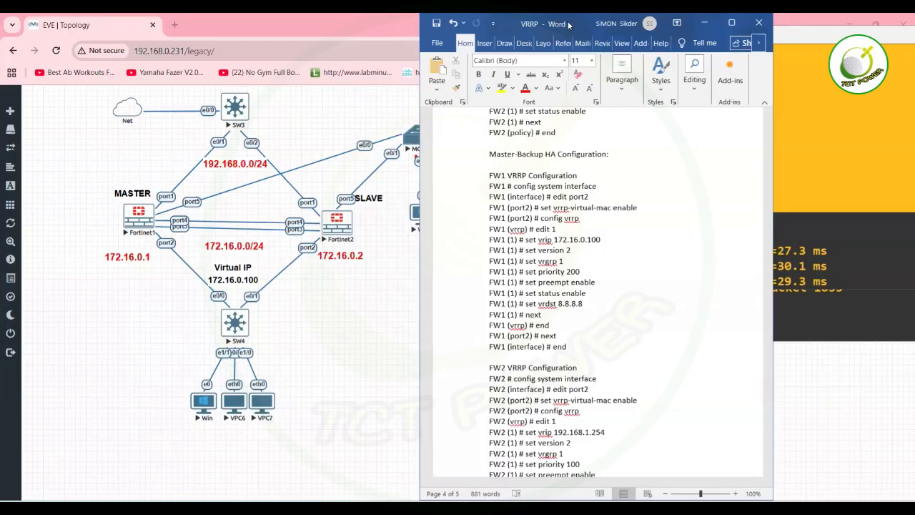
{"action": "left_click_drag", "start_coordinate": [568, 25], "coordinate": [147, 25]}
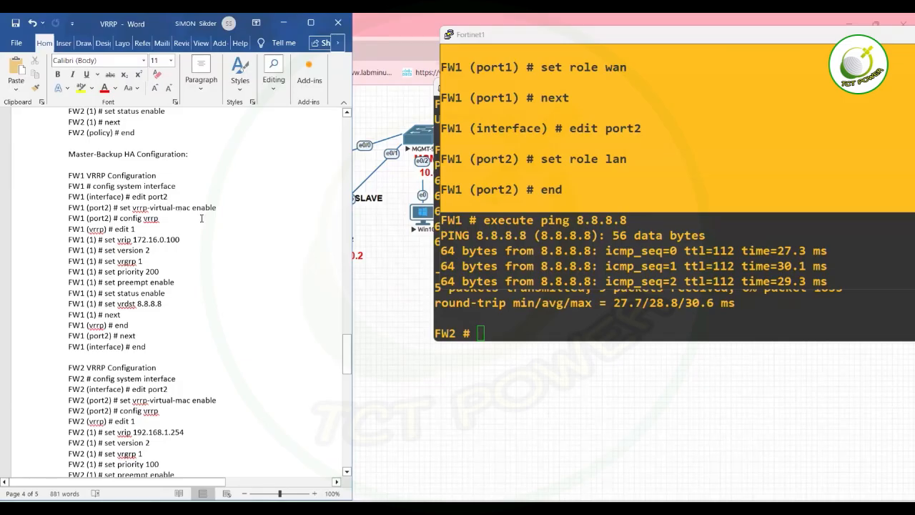
{"action": "double_click", "coordinate": [533, 247]}
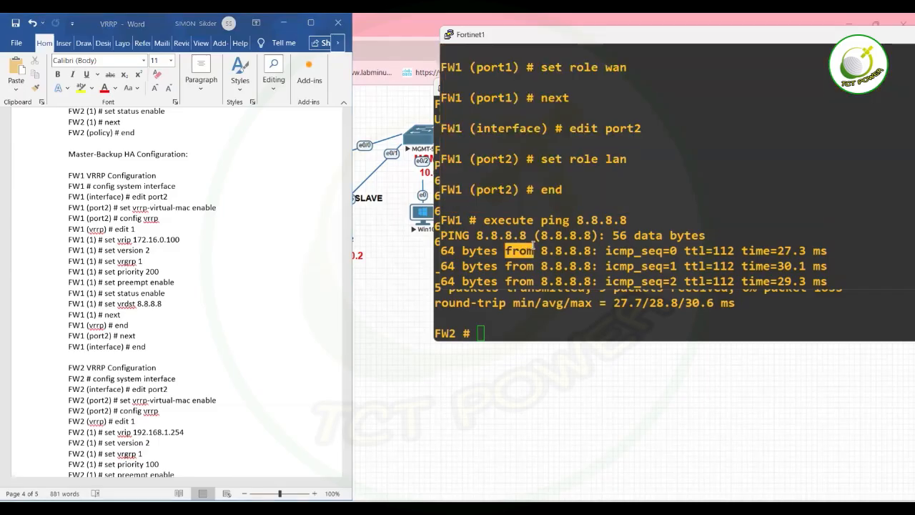
{"action": "type", "text": "conf"}
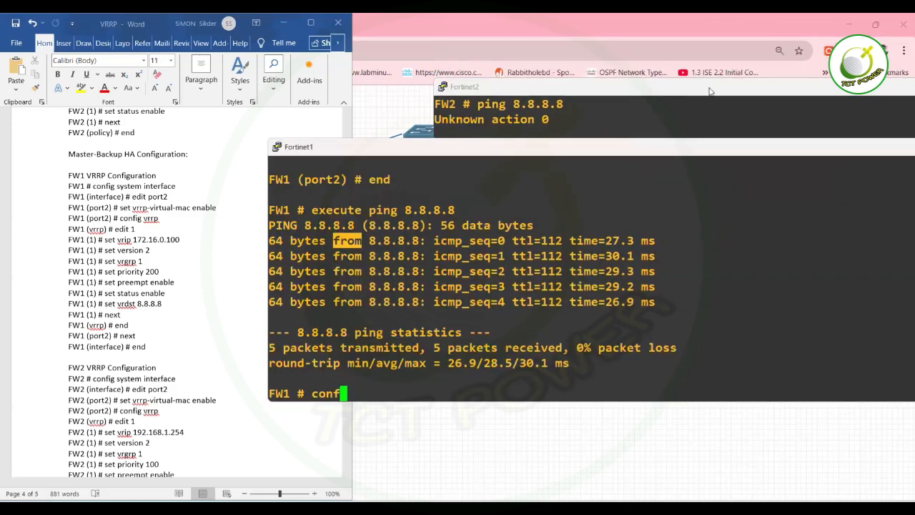
Move the Fortinet2 console aside and enter FW1's system interface configuration.
{"action": "left_click", "coordinate": [710, 90]}
{"action": "left_click_drag", "start_coordinate": [710, 91], "coordinate": [571, 246]}
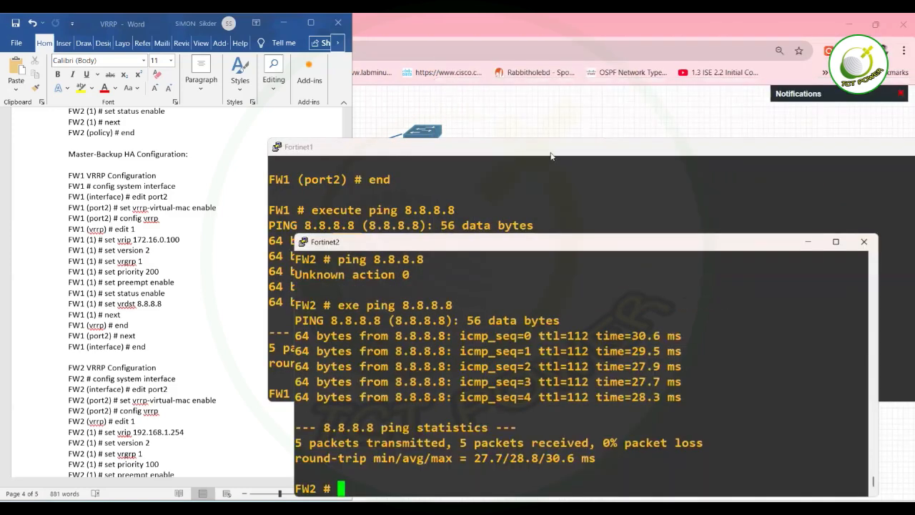
{"action": "left_click", "coordinate": [549, 152]}
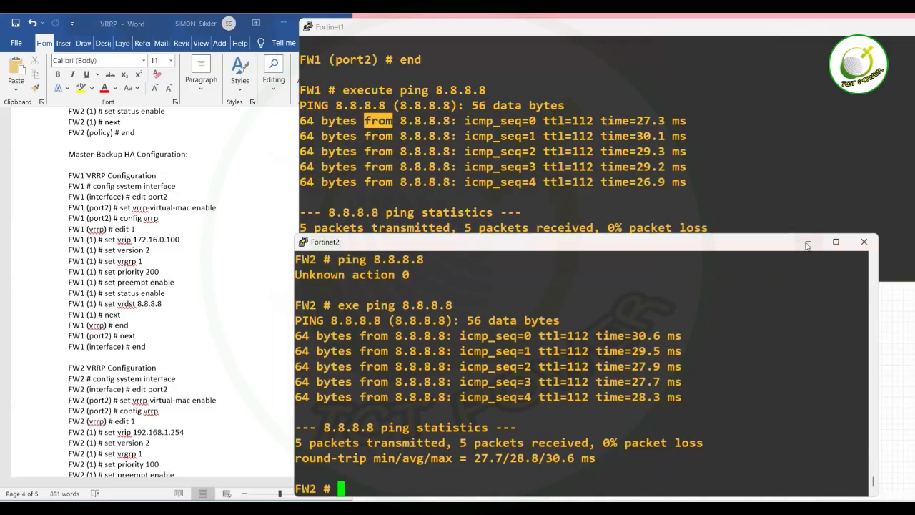
{"action": "left_click", "coordinate": [807, 242]}
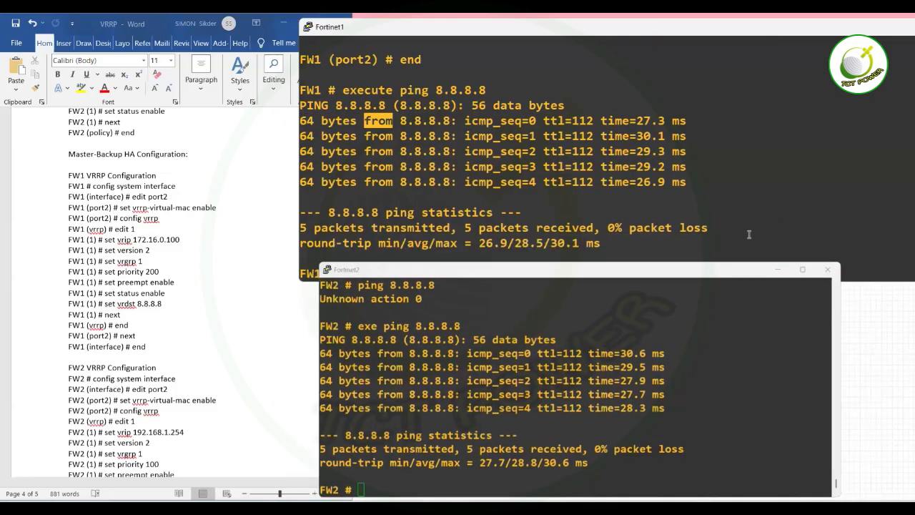
{"action": "type", "text": "conf"}
{"action": "left_click", "coordinate": [692, 220]}
{"action": "type", "text": "ig  s"}
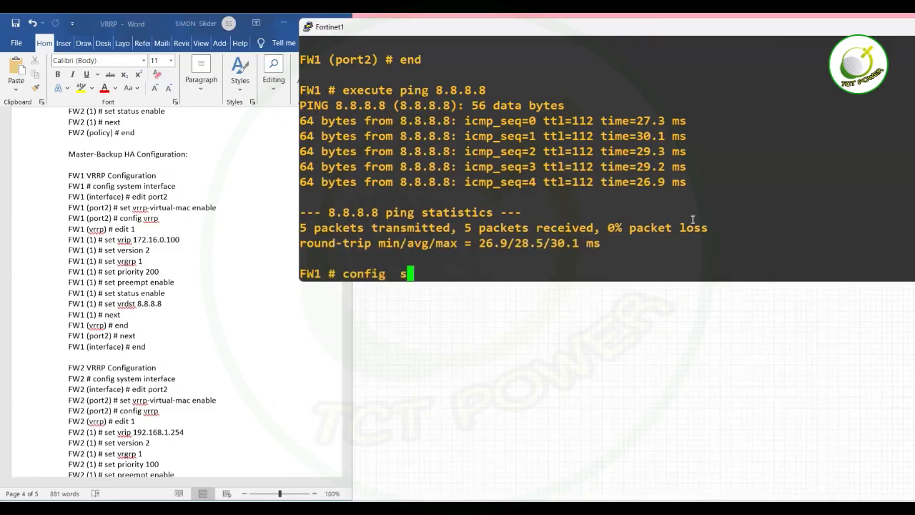
{"action": "type", "text": "ystem interface"}
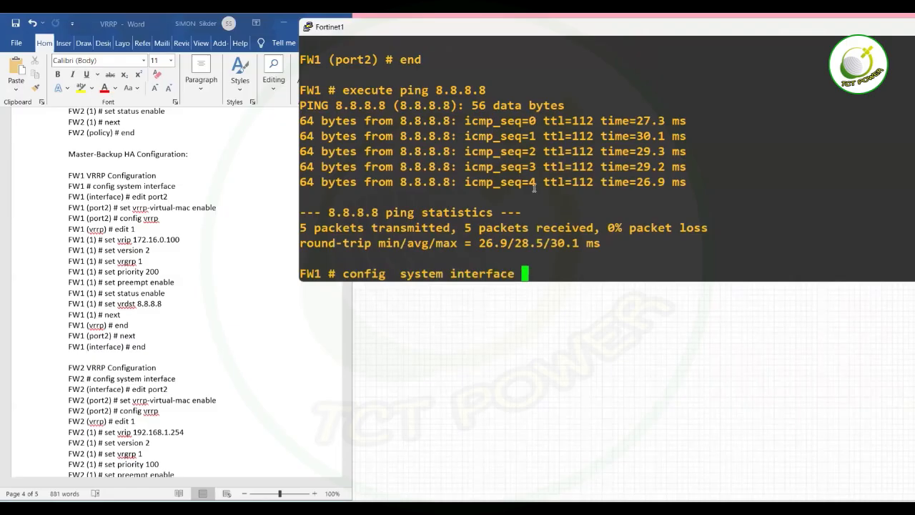
{"action": "key", "text": "Return"}
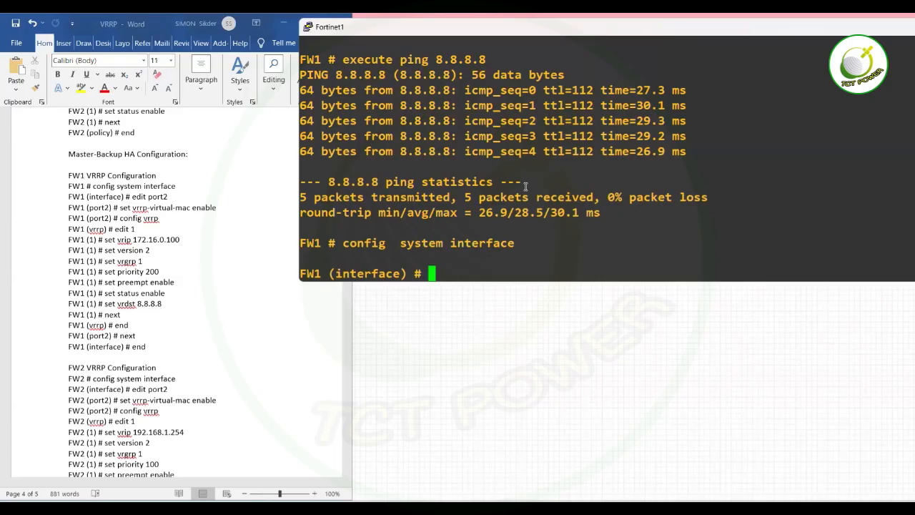
Start editing port2 on FW1, rearranging the notes window to keep the console visible.
{"action": "type", "text": "edit port"}
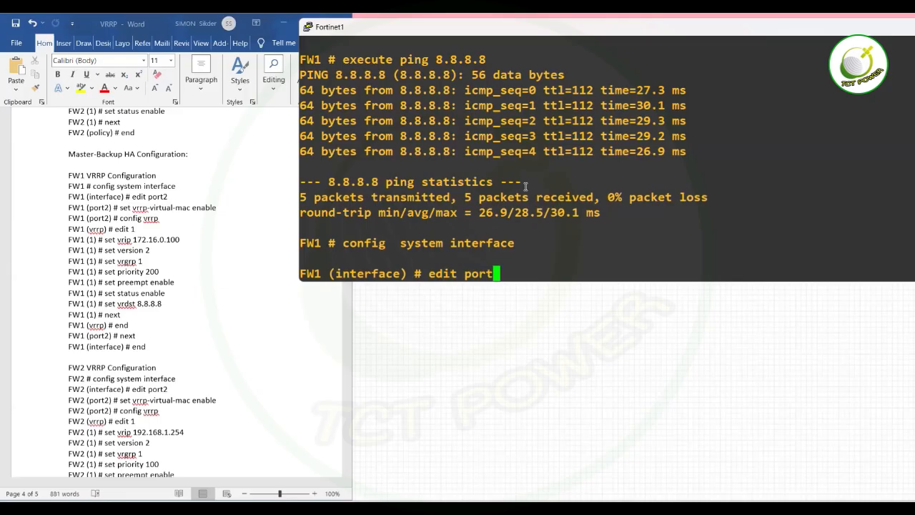
{"action": "type", "text": "2"}
{"action": "left_click", "coordinate": [143, 24]}
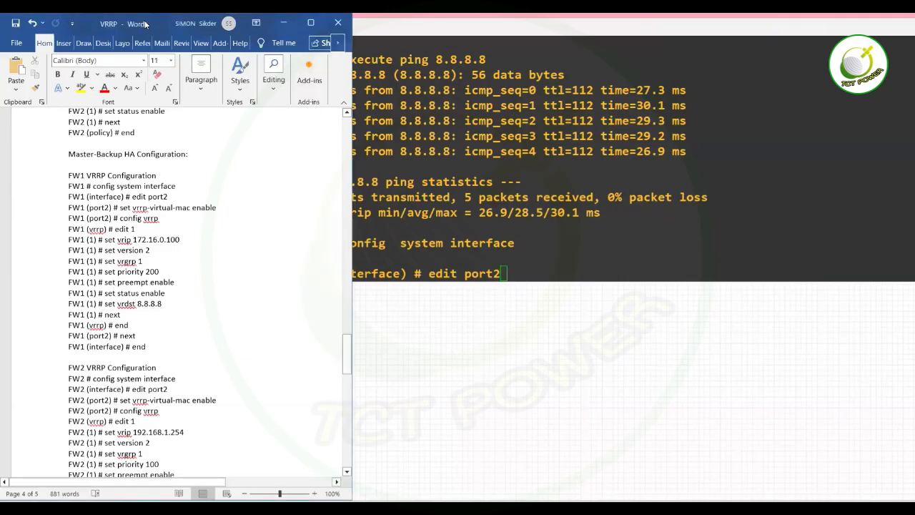
{"action": "left_click_drag", "start_coordinate": [145, 25], "coordinate": [376, 30]}
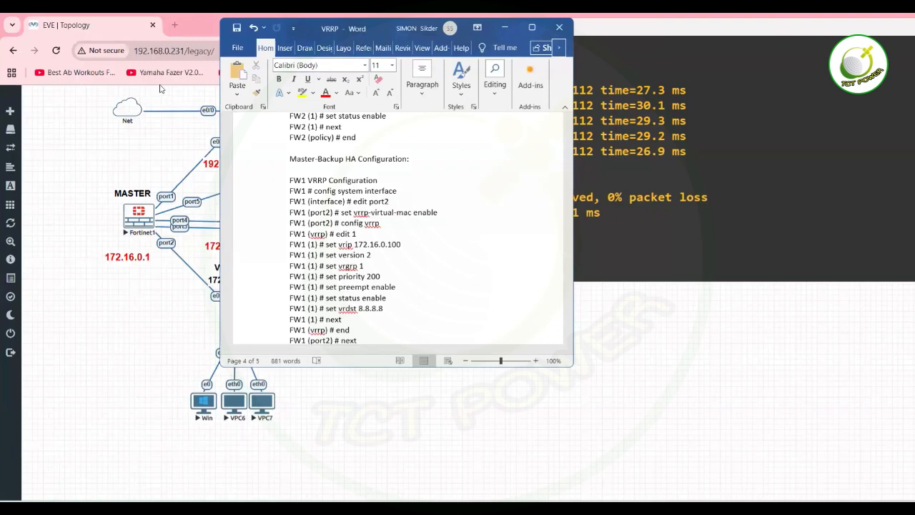
{"action": "left_click_drag", "start_coordinate": [366, 31], "coordinate": [171, 84]}
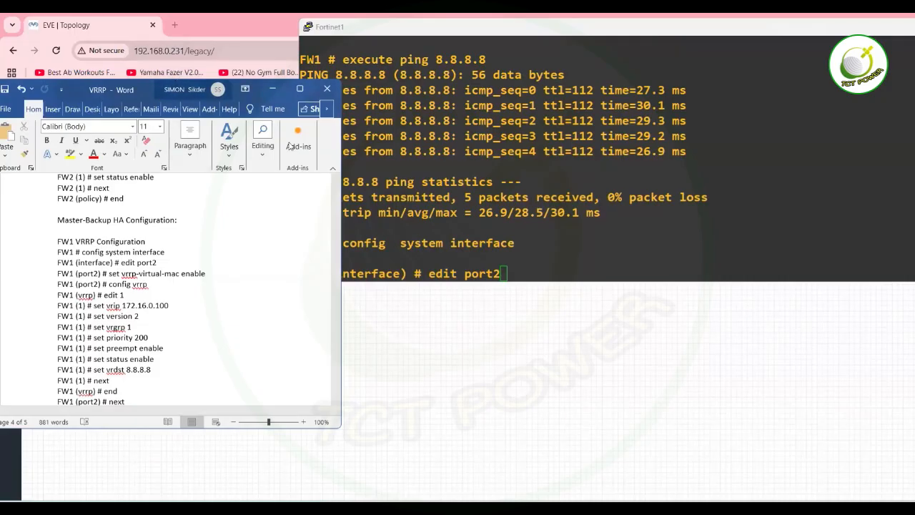
{"action": "left_click", "coordinate": [555, 234]}
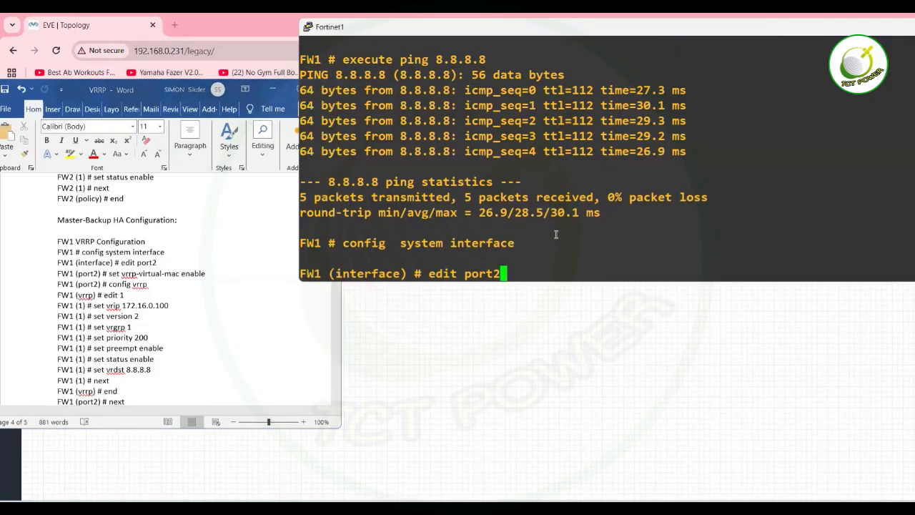
{"action": "key", "text": "Return"}
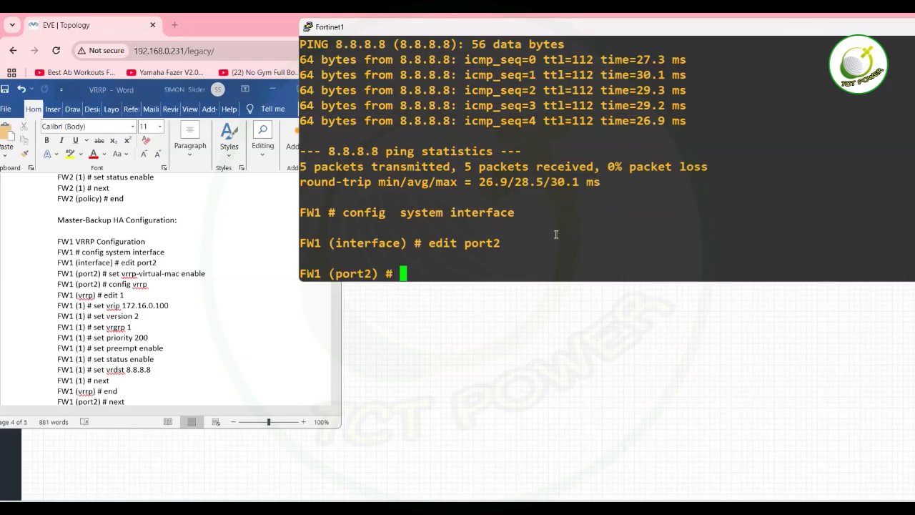
Enable vrrp-virtual-mac on FW1's port2 and enter its config vrrp context.
{"action": "type", "text": "set vrr"}
{"action": "key", "text": "Tab"}
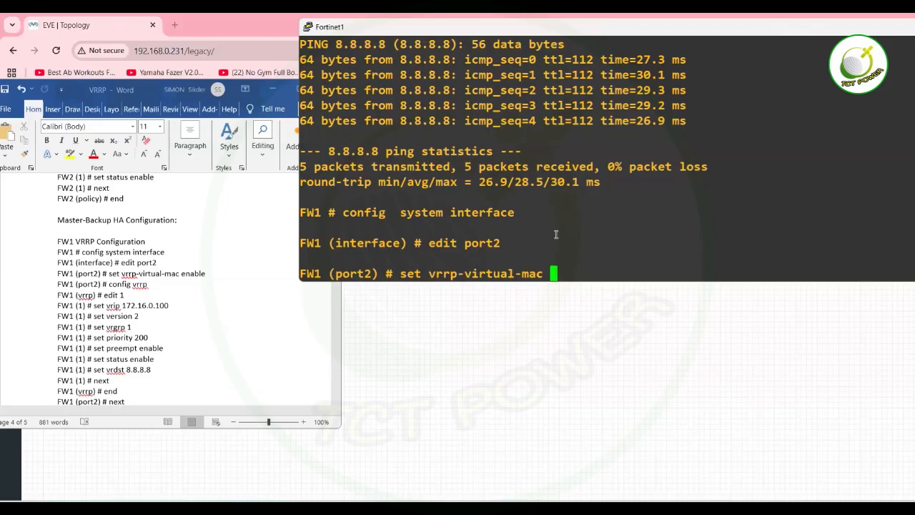
{"action": "type", "text": "enable"}
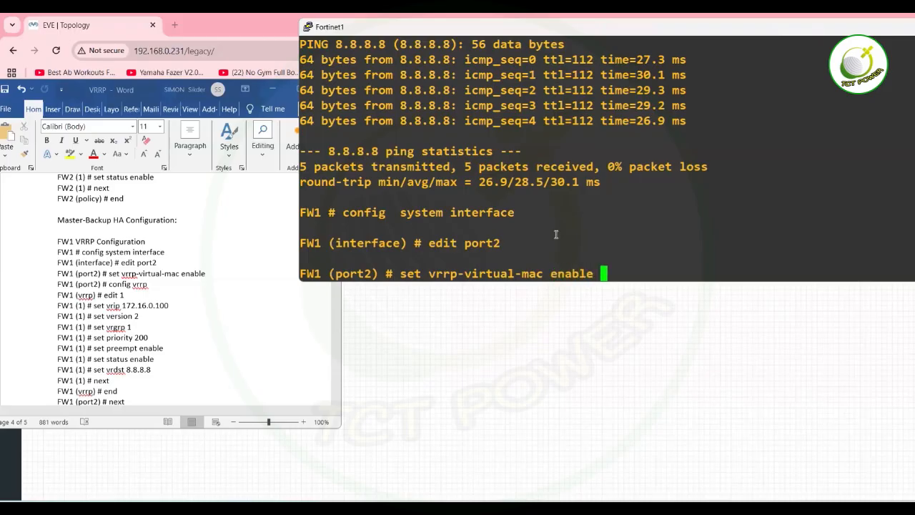
{"action": "key", "text": "Return"}
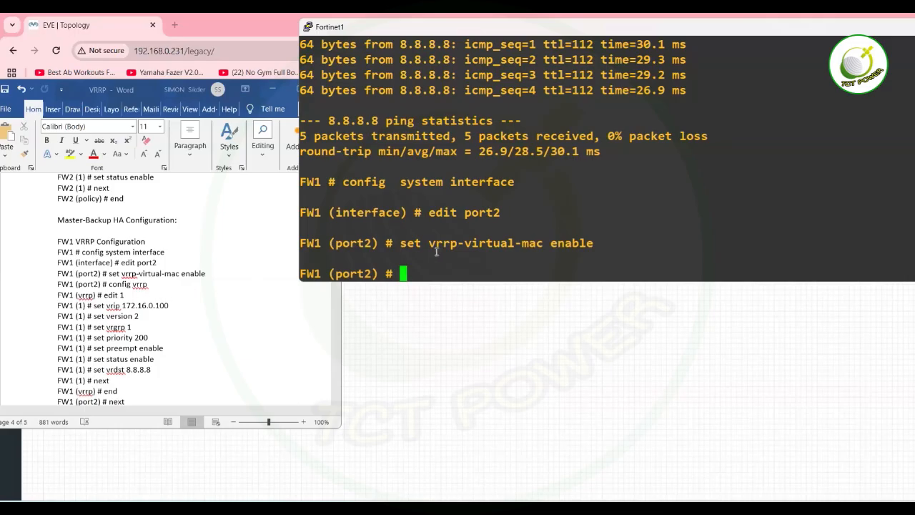
{"action": "type", "text": "config "}
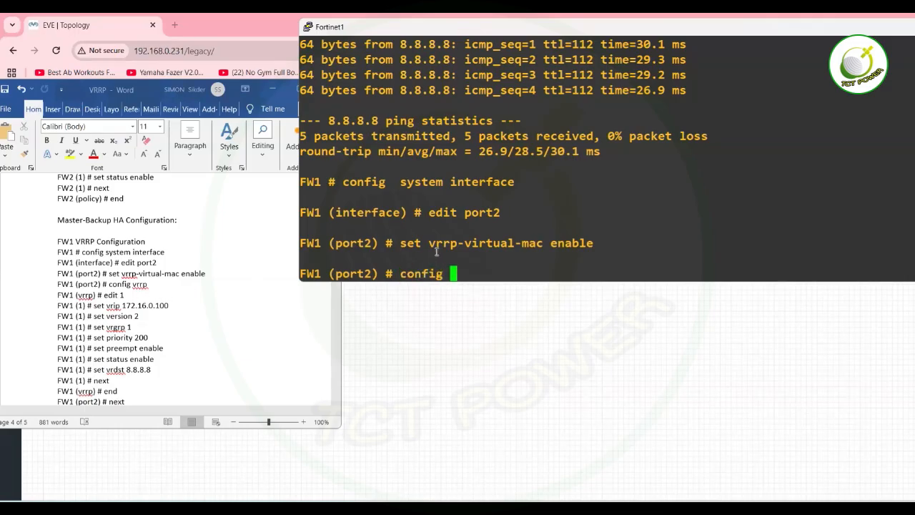
{"action": "type", "text": "vrrp"}
{"action": "key", "text": "Return"}
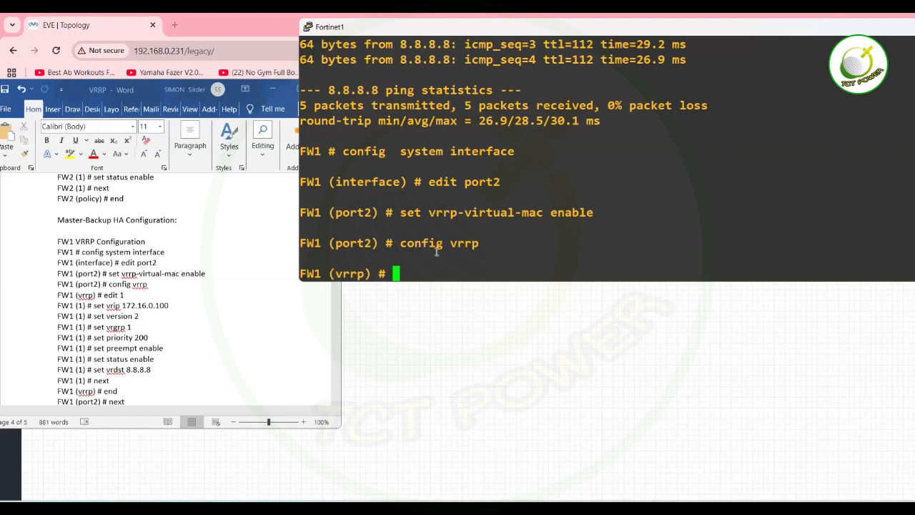
Correct the typos and create VRRP entry 1 with 'edit 1' on FW1's port2, starting set vrip.
{"action": "left_click", "coordinate": [245, 251]}
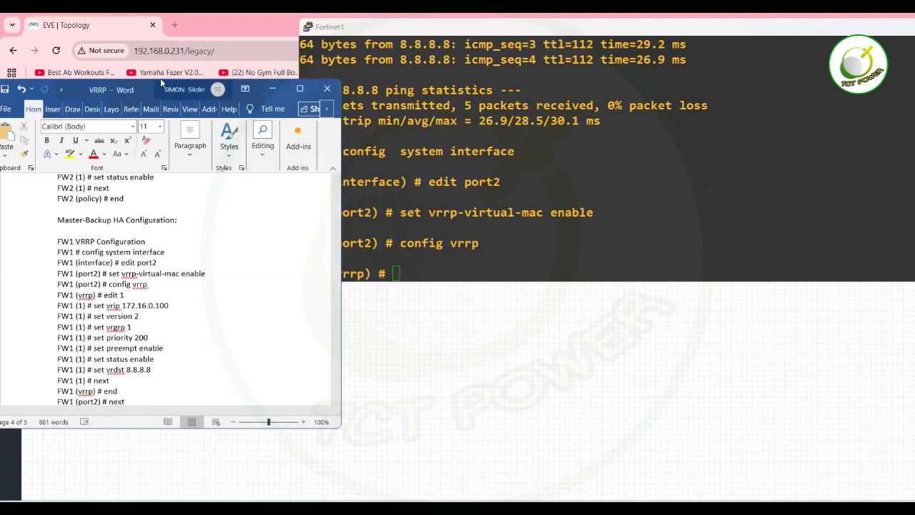
{"action": "double_click", "coordinate": [159, 81]}
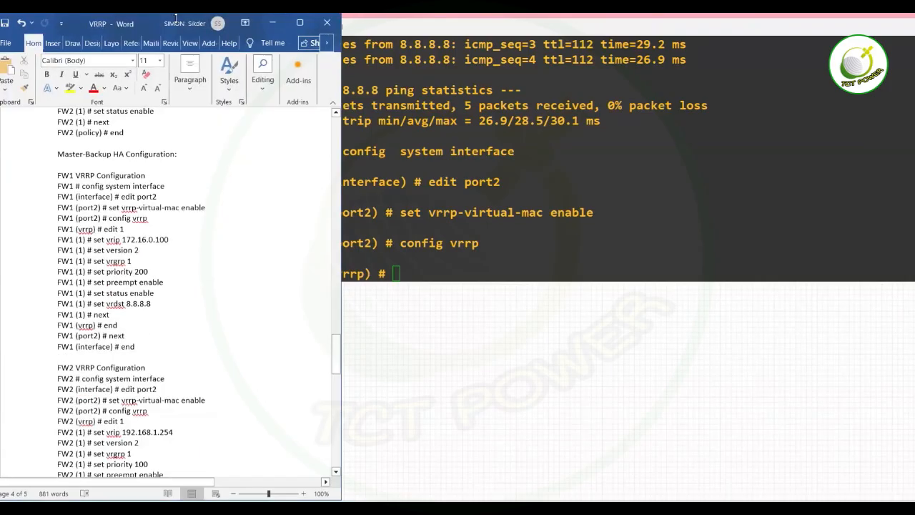
{"action": "left_click", "coordinate": [484, 244]}
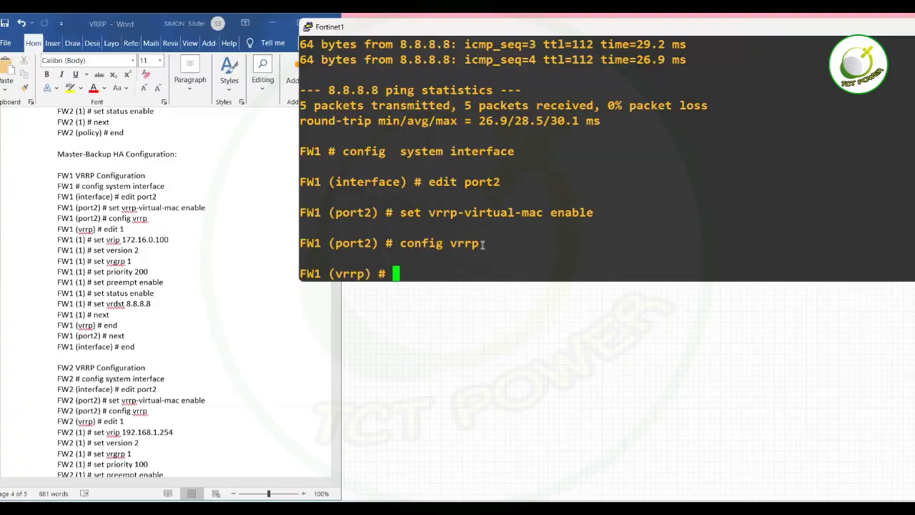
{"action": "type", "text": "w35"}
{"action": "key", "text": "BackSpace"}
{"action": "key", "text": "BackSpace"}
{"action": "key", "text": "BackSpace"}
{"action": "type", "text": "set vrgrp"}
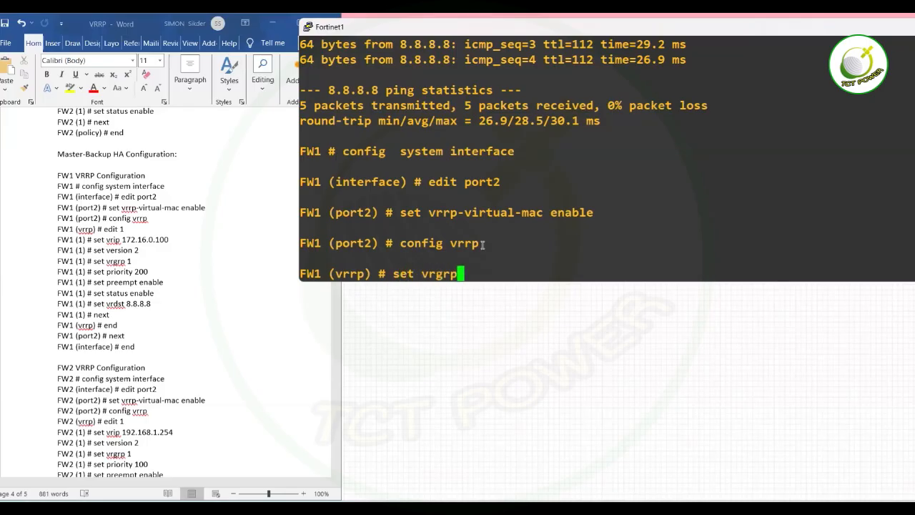
{"action": "key", "text": "BackSpace"}
{"action": "key", "text": "BackSpace"}
{"action": "key", "text": "BackSpace"}
{"action": "key", "text": "BackSpace"}
{"action": "key", "text": "BackSpace"}
{"action": "key", "text": "BackSpace"}
{"action": "key", "text": "BackSpace"}
{"action": "key", "text": "BackSpace"}
{"action": "key", "text": "BackSpace"}
{"action": "type", "text": "ei"}
{"action": "key", "text": "BackSpace"}
{"action": "type", "text": "di"}
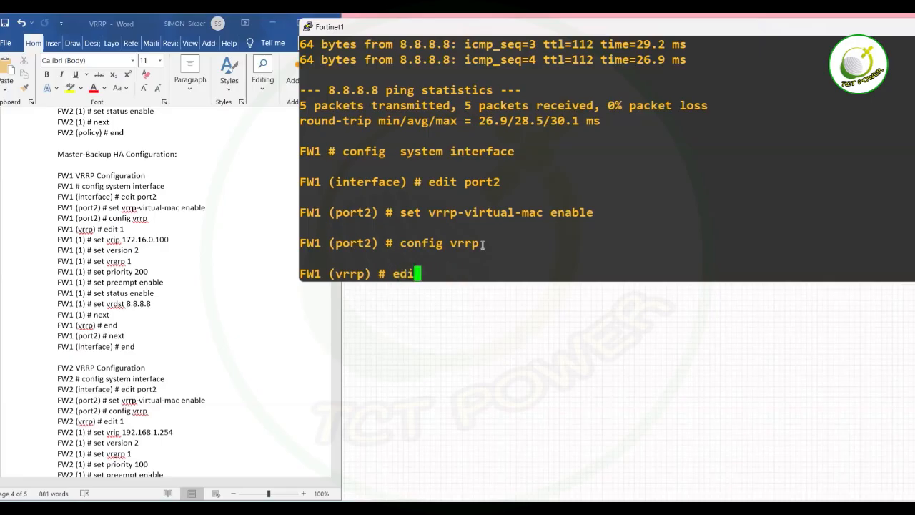
{"action": "type", "text": "t 1"}
{"action": "key", "text": "Return"}
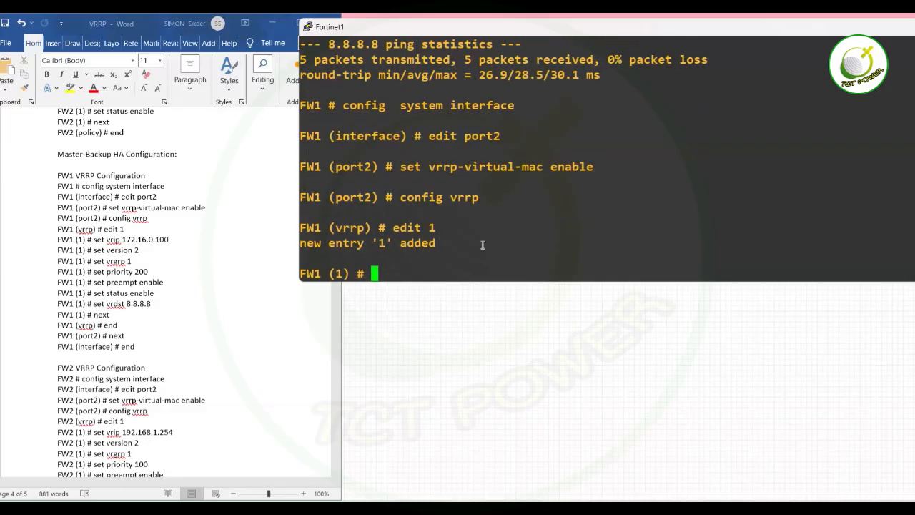
{"action": "type", "text": "set vrip"}
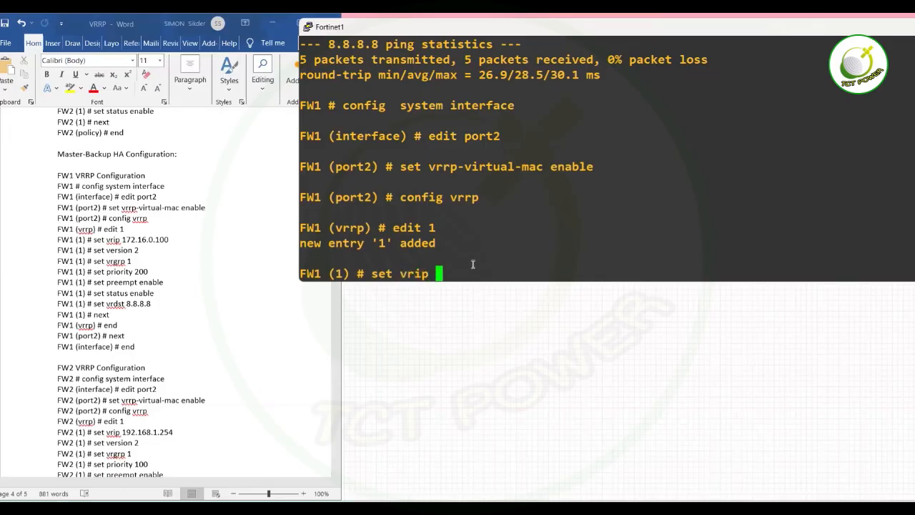
Place the VRRP notes on the left and the FW1 console on the right.
{"action": "left_click", "coordinate": [130, 22]}
{"action": "left_click_drag", "start_coordinate": [130, 22], "coordinate": [519, 74]}
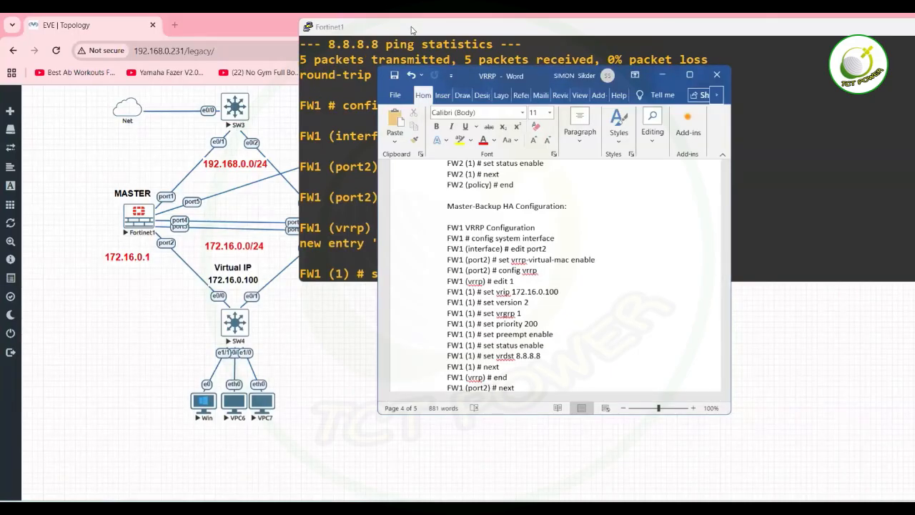
{"action": "left_click_drag", "start_coordinate": [411, 30], "coordinate": [484, 28]}
{"action": "left_click", "coordinate": [438, 321]}
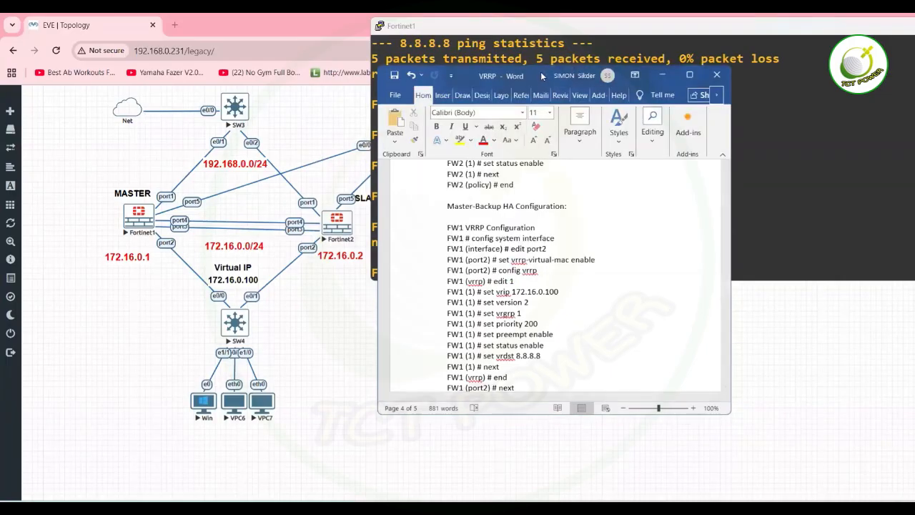
{"action": "left_click_drag", "start_coordinate": [521, 78], "coordinate": [213, 17]}
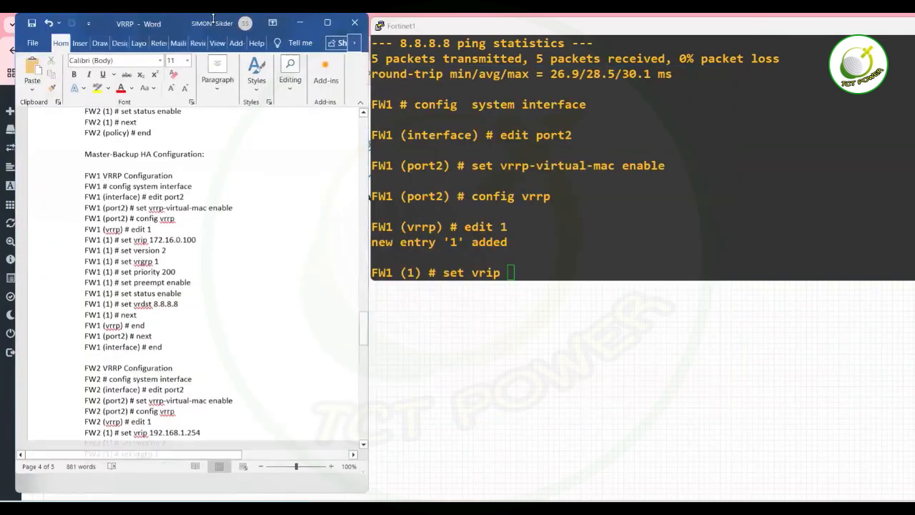
{"action": "left_click", "coordinate": [184, 263]}
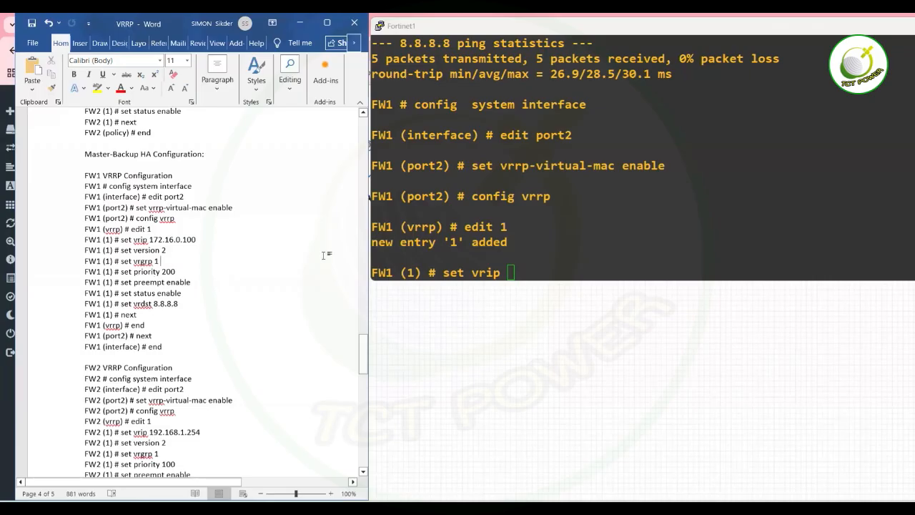
Give FW1's VRRP entry 1 virtual IP 172.16.0.100, version 2 and group 1.
{"action": "left_click", "coordinate": [546, 195]}
{"action": "type", "text": "172.16.0.100"}
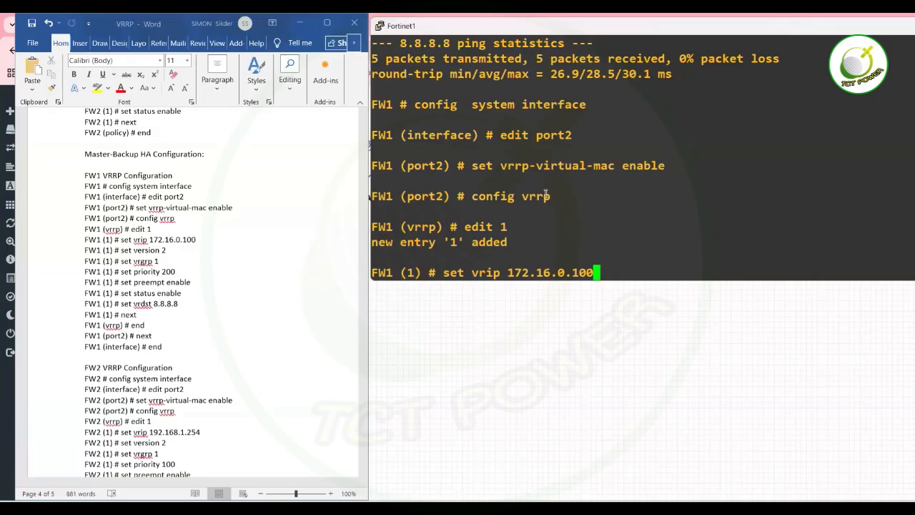
{"action": "key", "text": "Return"}
{"action": "type", "text": "set version"}
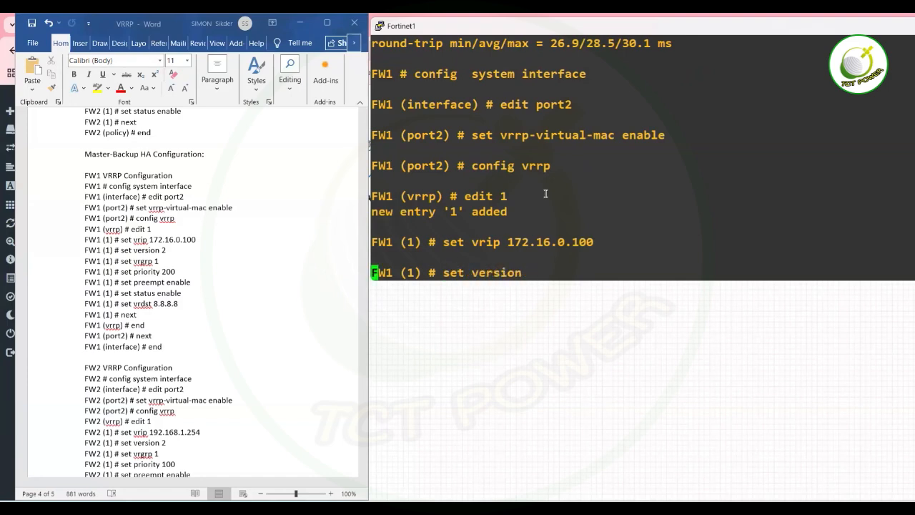
{"action": "key", "text": "question"}
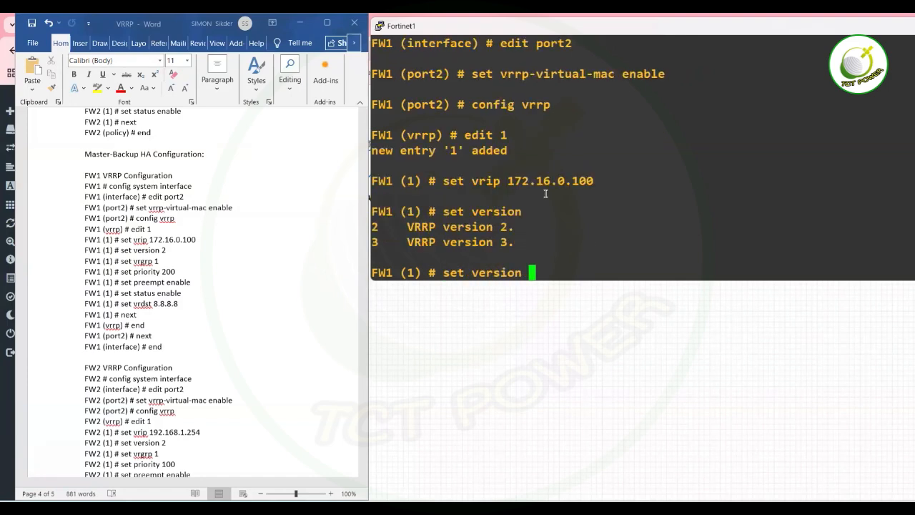
{"action": "type", "text": "2"}
{"action": "key", "text": "Return"}
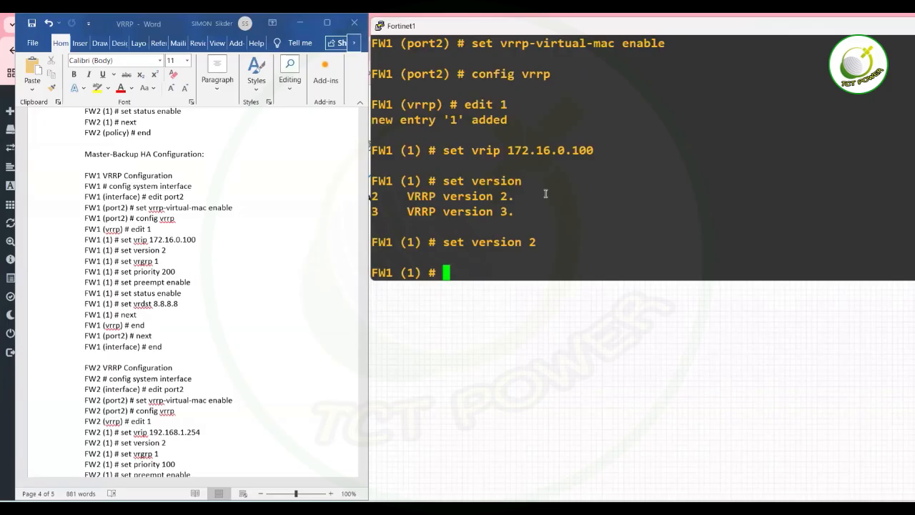
{"action": "type", "text": "set vrg"}
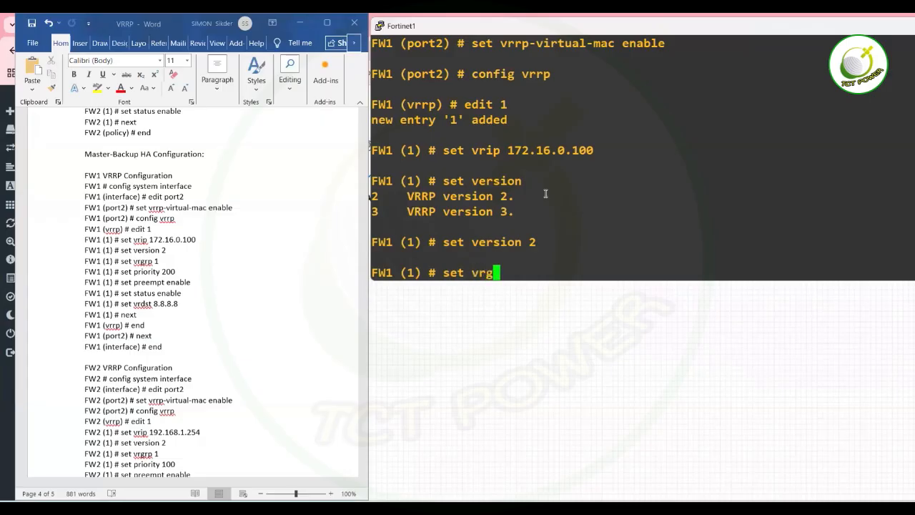
{"action": "type", "text": "rp 1"}
{"action": "key", "text": "Return"}
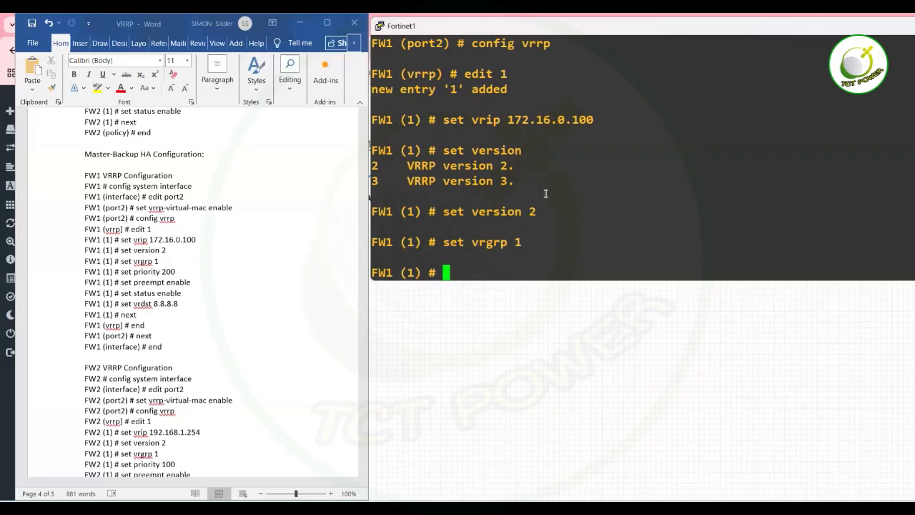
Set FW1's VRRP entry to priority 200 with preempt and status enabled.
{"action": "type", "text": "set priority "}
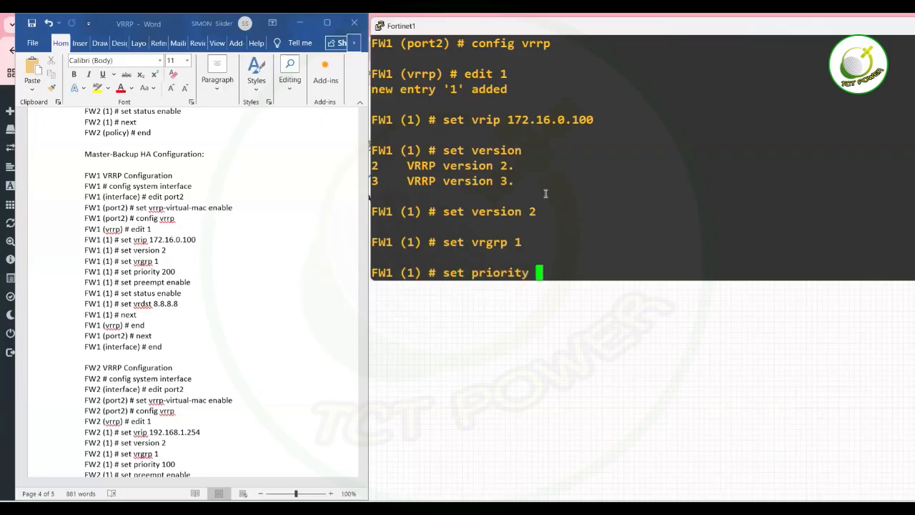
{"action": "type", "text": "200"}
{"action": "key", "text": "Return"}
{"action": "type", "text": "set preempt enable"}
{"action": "key", "text": "Return"}
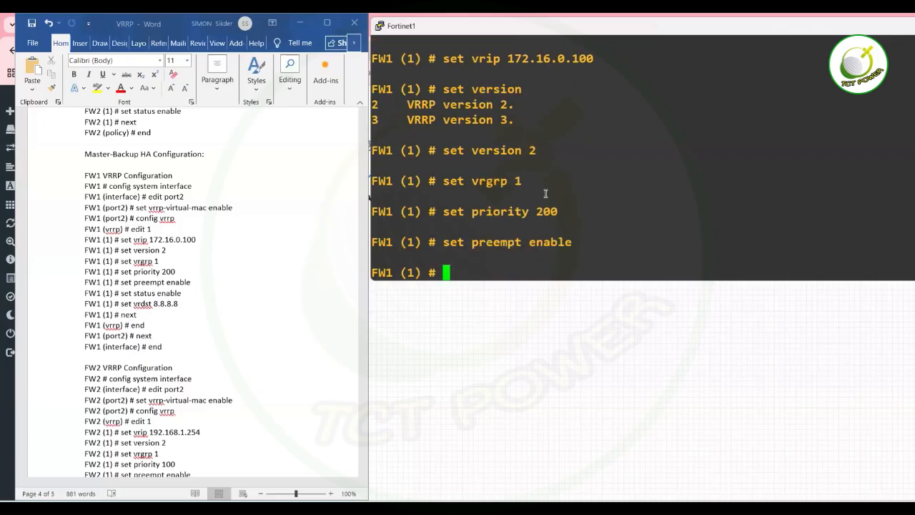
{"action": "type", "text": "set start-time"}
{"action": "key", "text": "BackSpace"}
{"action": "key", "text": "BackSpace"}
{"action": "key", "text": "BackSpace"}
{"action": "key", "text": "BackSpace"}
{"action": "key", "text": "BackSpace"}
{"action": "key", "text": "BackSpace"}
{"action": "key", "text": "BackSpace"}
{"action": "key", "text": "BackSpace"}
{"action": "key", "text": "BackSpace"}
{"action": "key", "text": "BackSpace"}
{"action": "type", "text": "staus"}
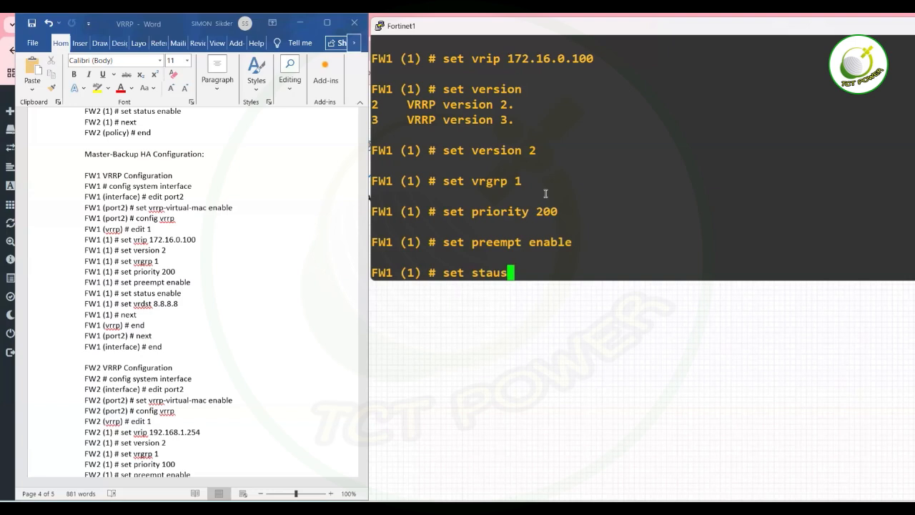
{"action": "key", "text": "BackSpace"}
{"action": "key", "text": "BackSpace"}
{"action": "type", "text": "tus ena"}
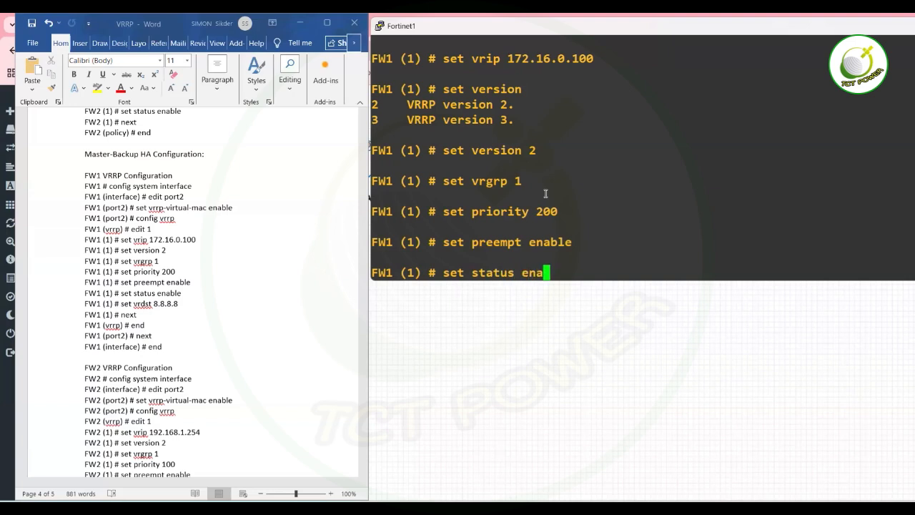
{"action": "type", "text": "ble"}
{"action": "key", "text": "Return"}
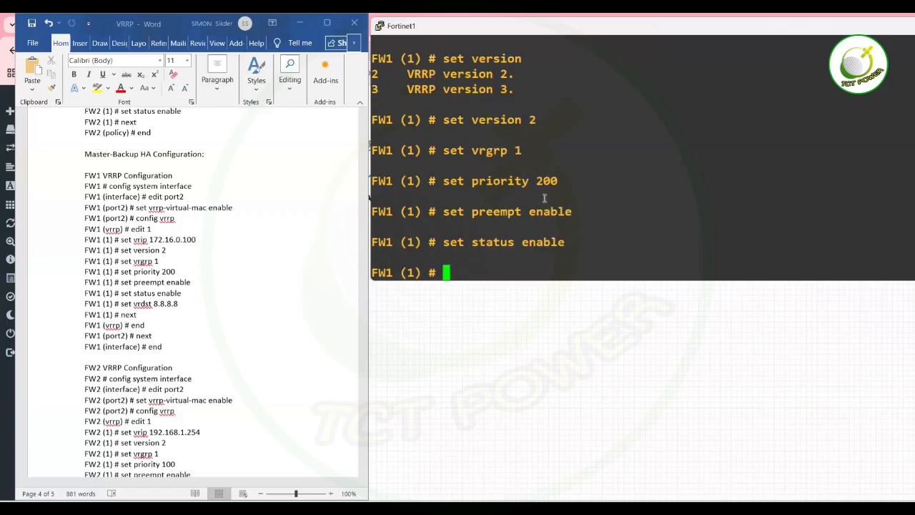
Track destination 8.8.8.8 on the entry, then save it with next and end.
{"action": "type", "text": "set vrdst "}
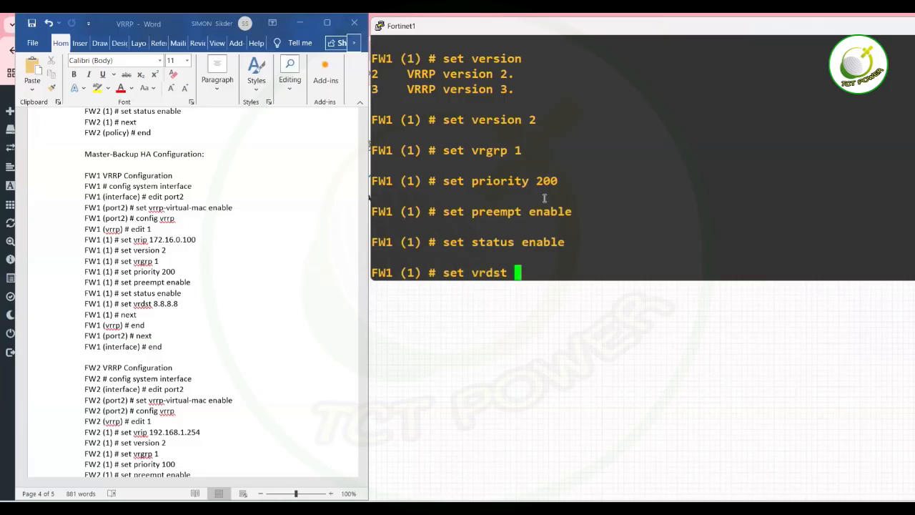
{"action": "type", "text": "8.8.8.8"}
{"action": "key", "text": "Return"}
{"action": "type", "text": "next"}
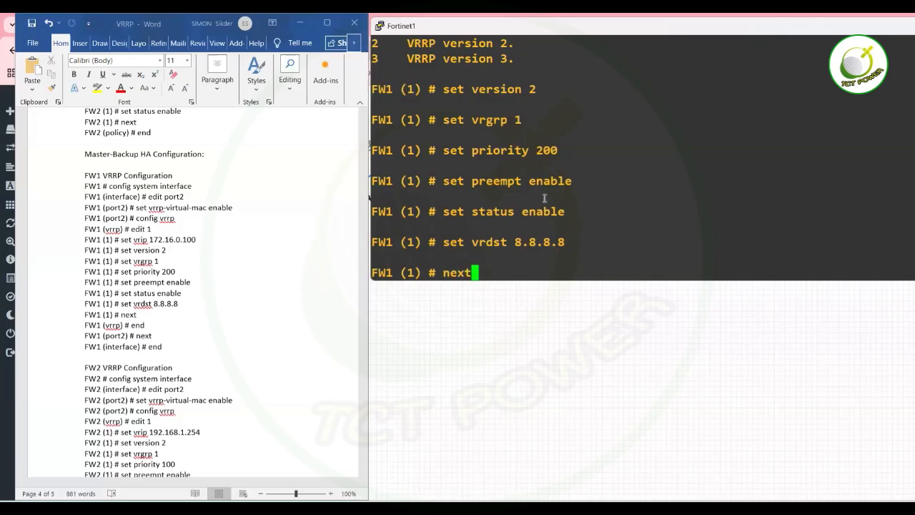
{"action": "key", "text": "Return"}
{"action": "type", "text": "end"}
{"action": "key", "text": "Return"}
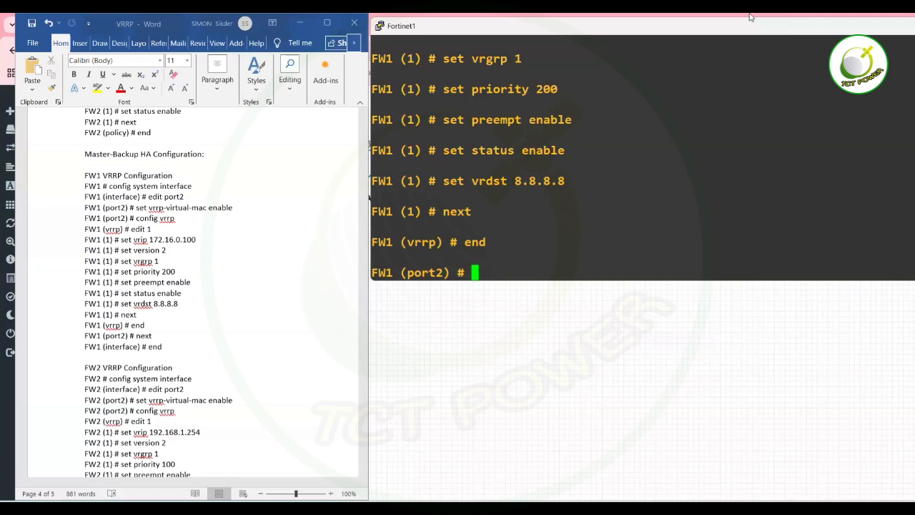
Open the FW2 console and start editing port2 under config system interface.
{"action": "left_click_drag", "start_coordinate": [828, 26], "coordinate": [636, 81]}
{"action": "left_click", "coordinate": [844, 81]}
{"action": "mouse_move", "coordinate": [644, 508]}
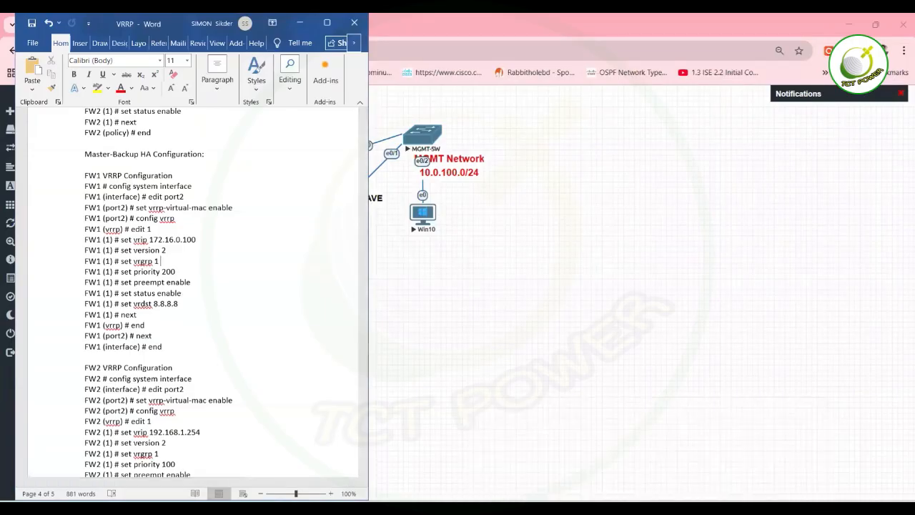
{"action": "left_click", "coordinate": [760, 456]}
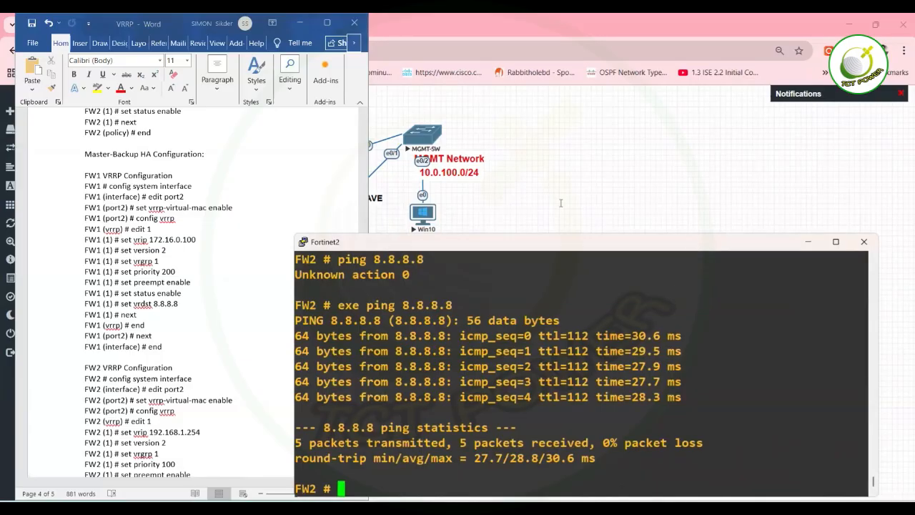
{"action": "left_click_drag", "start_coordinate": [692, 237], "coordinate": [771, 55]}
{"action": "type", "text": "config "}
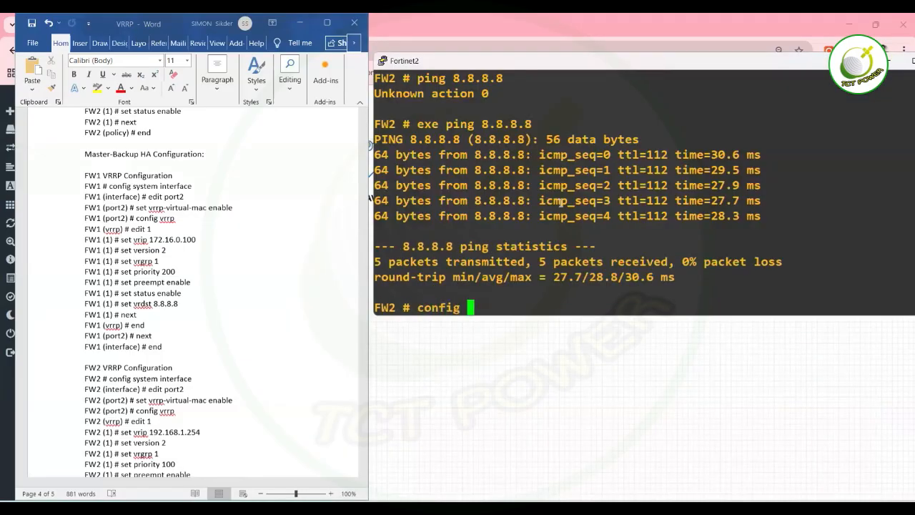
{"action": "type", "text": "system interface"}
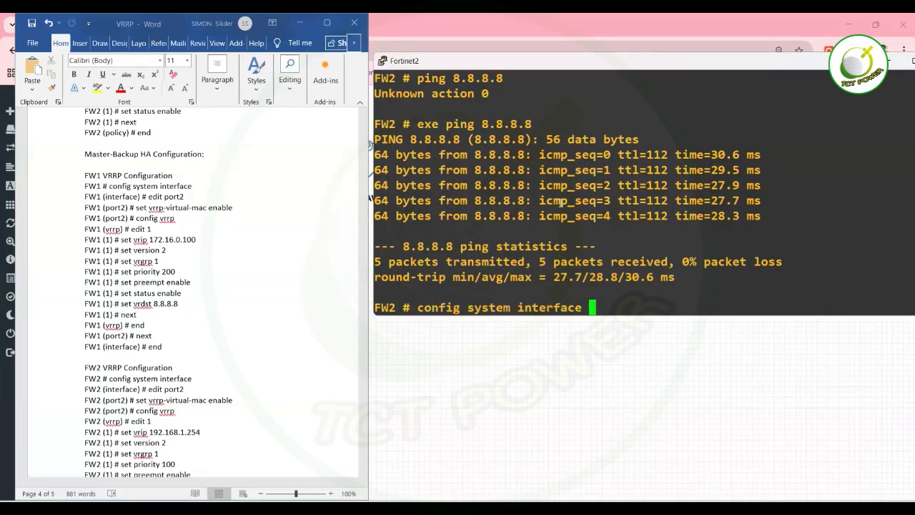
{"action": "key", "text": "Return"}
{"action": "type", "text": "edit "}
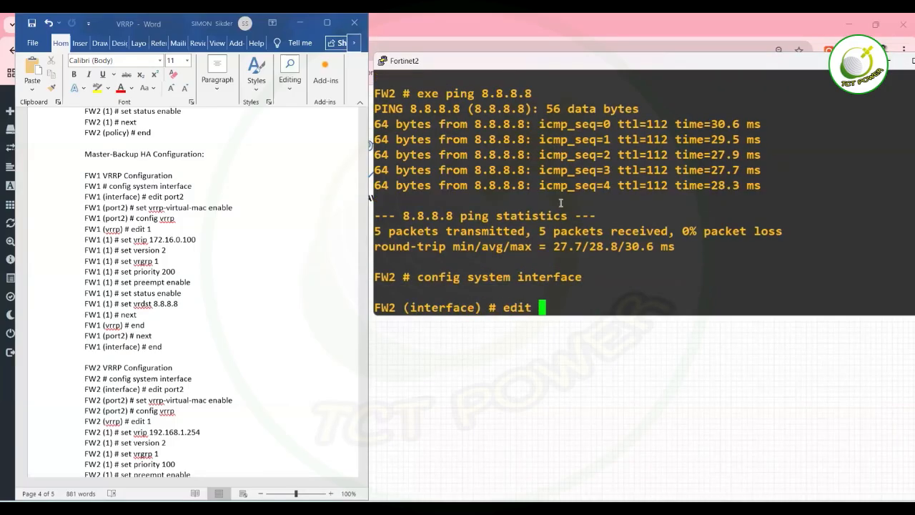
{"action": "type", "text": "port2"}
{"action": "key", "text": "Return"}
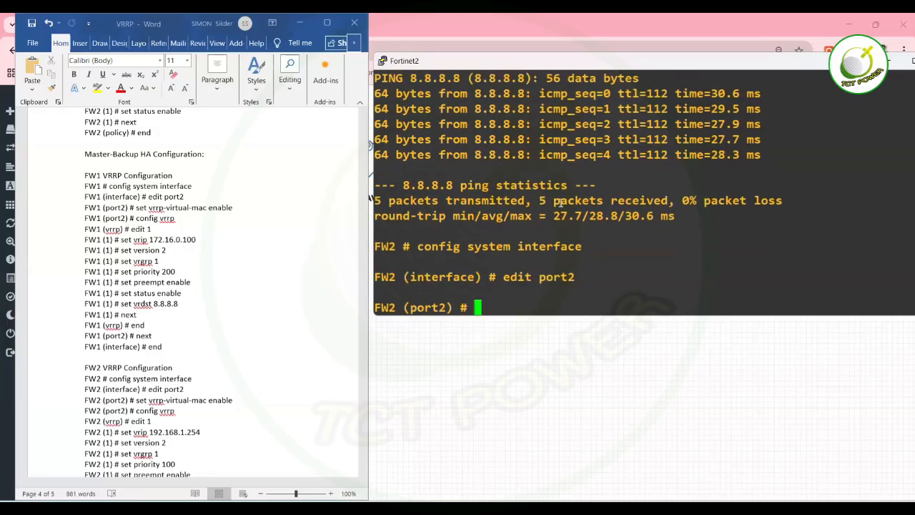
Enable vrrp-virtual-mac on FW2's port2 and create VRRP entry 1.
{"action": "type", "text": "set vrr"}
{"action": "key", "text": "Tab"}
{"action": "type", "text": "en"}
{"action": "key", "text": "Tab"}
{"action": "key", "text": "Return"}
{"action": "type", "text": "config vr"}
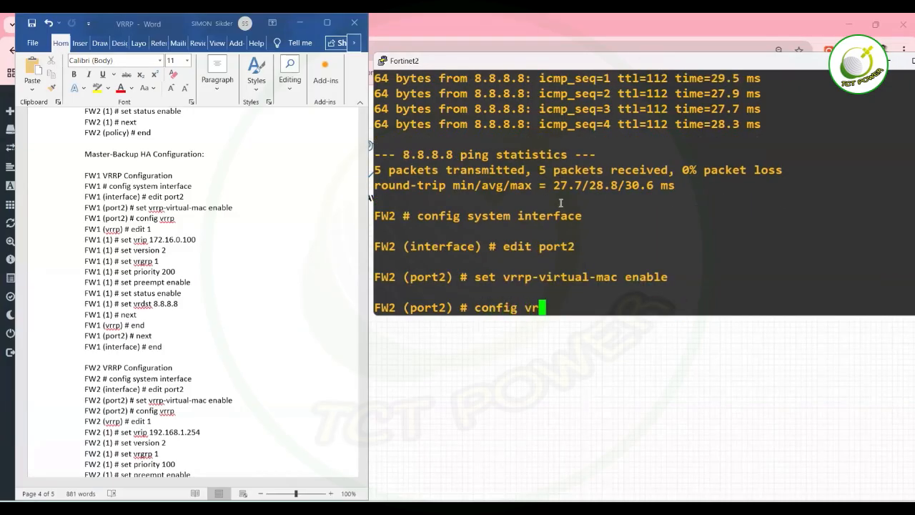
{"action": "key", "text": "Tab"}
{"action": "key", "text": "Return"}
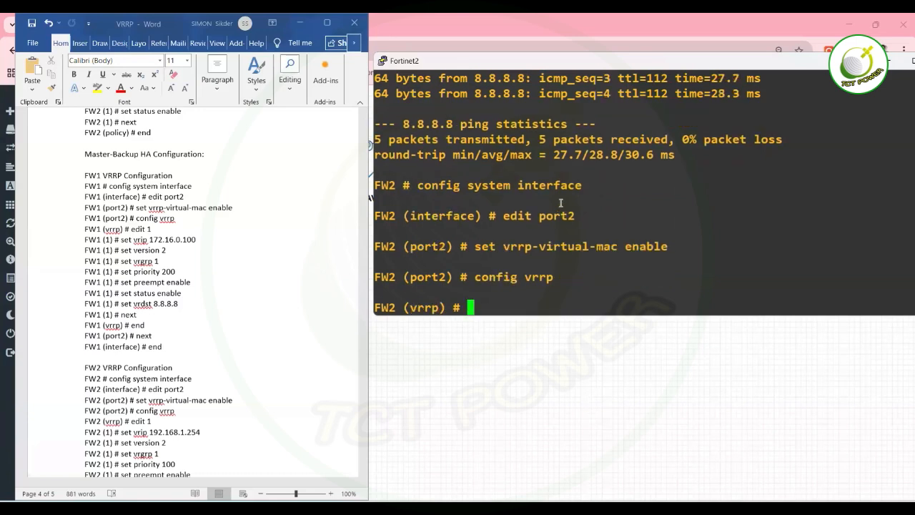
{"action": "type", "text": "ed"}
{"action": "key", "text": "Tab"}
{"action": "type", "text": "1"}
{"action": "key", "text": "Return"}
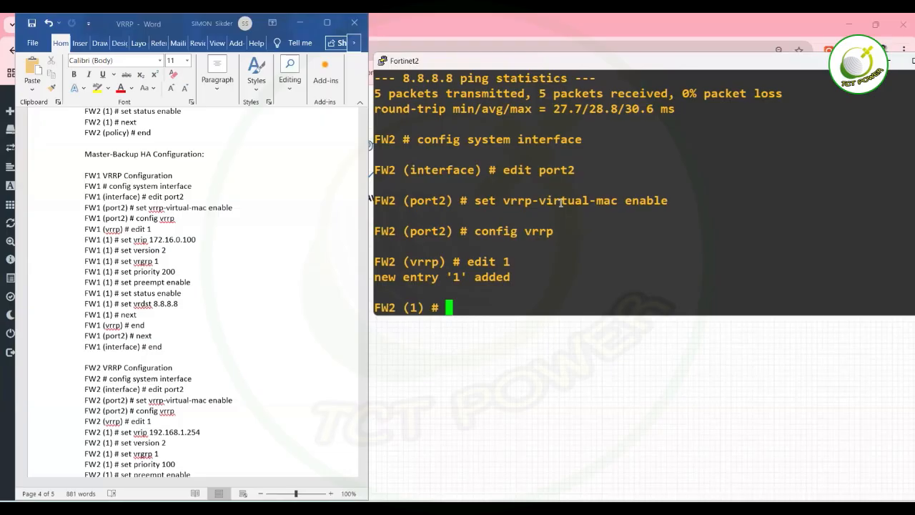
Give FW2's VRRP entry 1 virtual IP 172.16.0.100, version 2 and group 1.
{"action": "type", "text": "set vrip "}
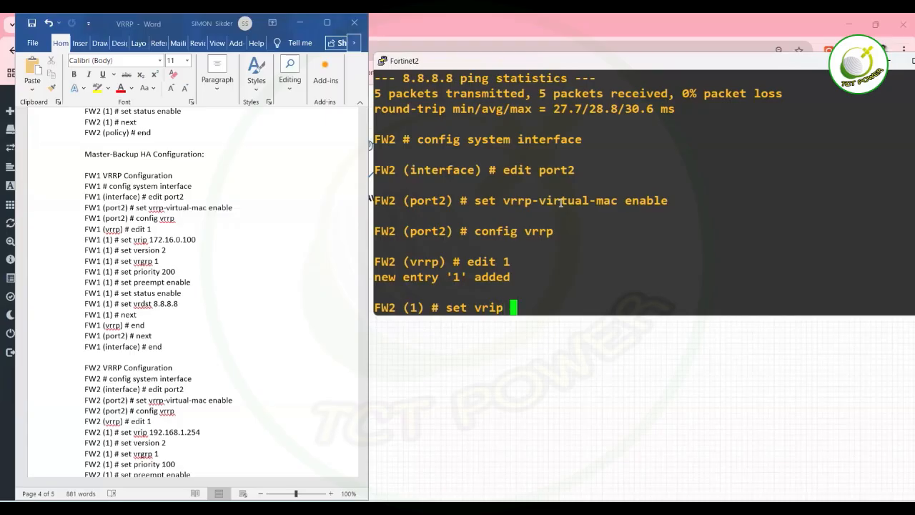
{"action": "type", "text": "172.16.0."}
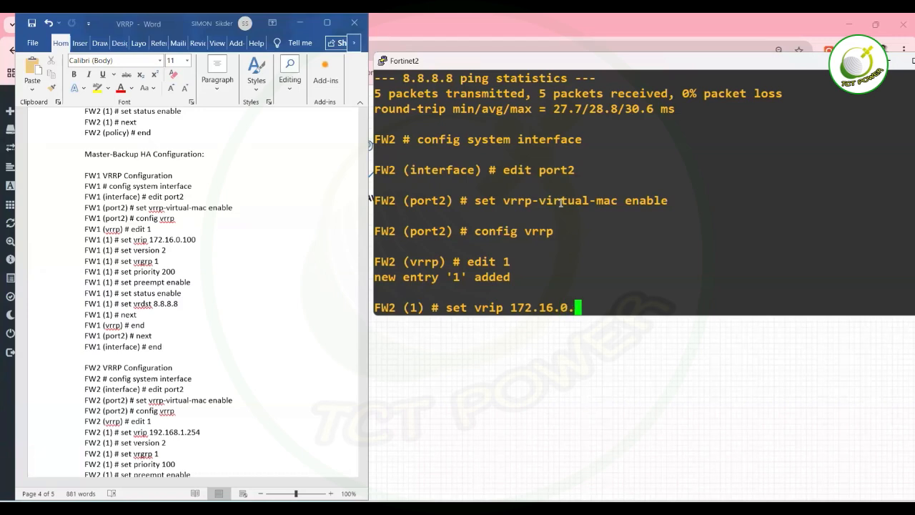
{"action": "type", "text": "100"}
{"action": "key", "text": "Return"}
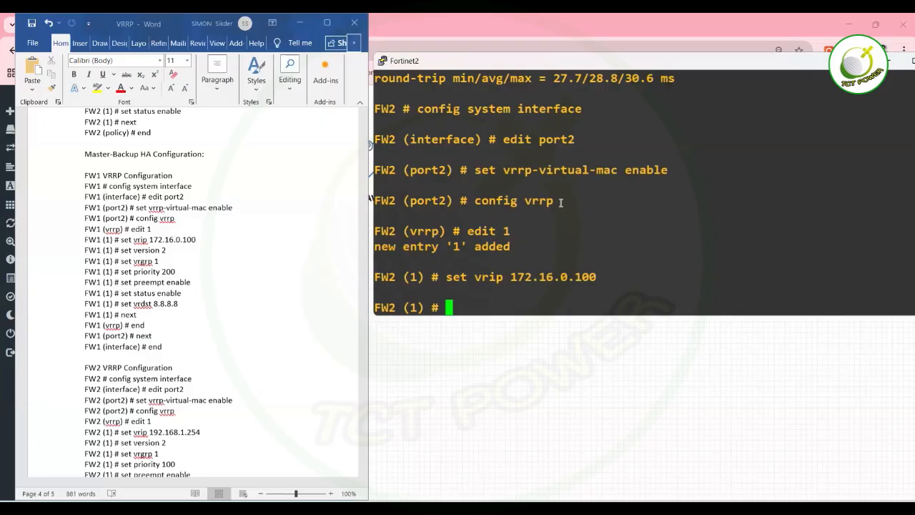
{"action": "type", "text": "set version "}
{"action": "type", "text": "2"}
{"action": "key", "text": "Return"}
{"action": "type", "text": "set vrgrp 1"}
{"action": "key", "text": "Return"}
Set the FW2 entry to priority 100 with preemption enabled.
{"action": "type", "text": "a"}
{"action": "key", "text": "BackSpace"}
{"action": "type", "text": "set "}
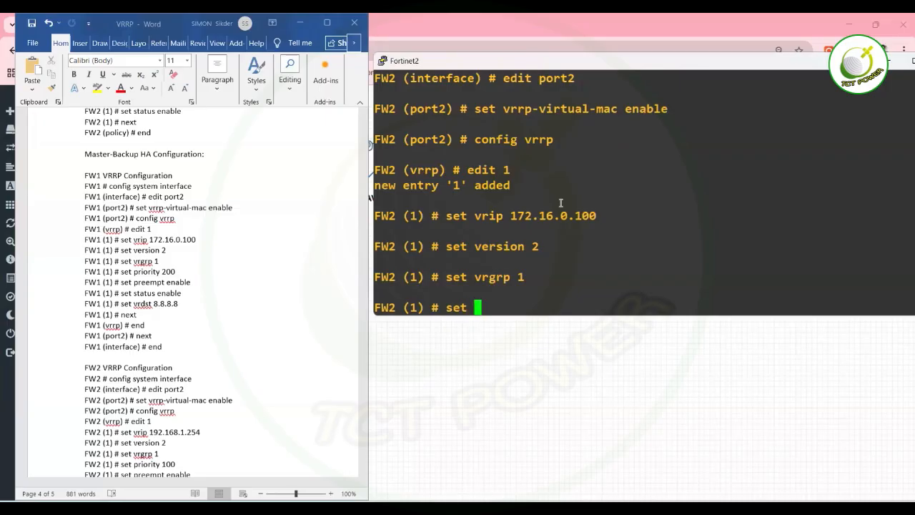
{"action": "type", "text": "priority 100"}
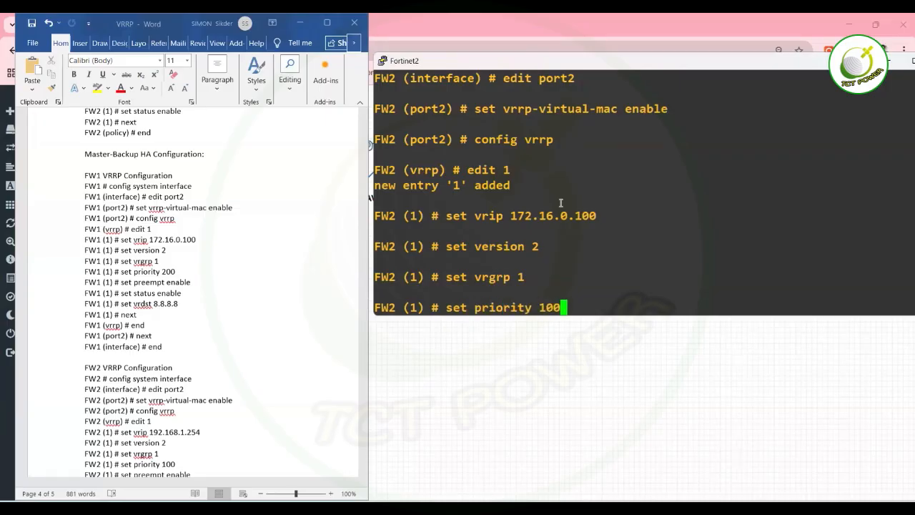
{"action": "key", "text": "Return"}
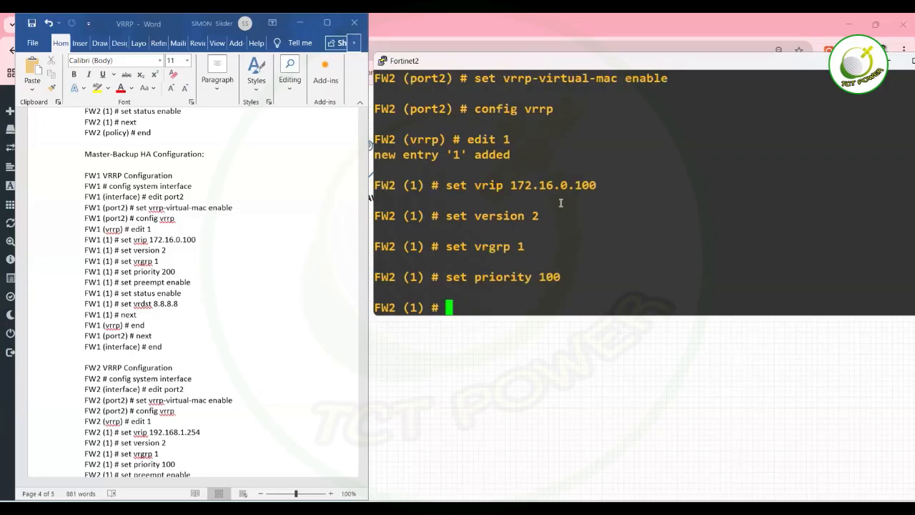
{"action": "type", "text": "set preempt enable"}
{"action": "key", "text": "Return"}
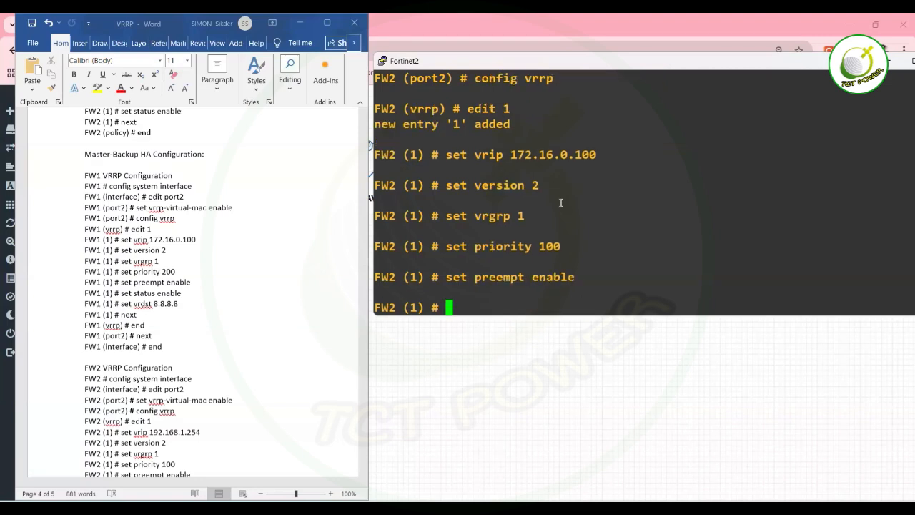
Set VRRP destination 8.8.8.8 on FW2's entry and save with end twice.
{"action": "left_click", "coordinate": [241, 259]}
{"action": "key", "text": "Down"}
{"action": "key", "text": "Down"}
{"action": "key", "text": "Down"}
{"action": "key", "text": "Down"}
{"action": "key", "text": "Down"}
{"action": "key", "text": "Down"}
{"action": "key", "text": "Down"}
{"action": "key", "text": "Down"}
{"action": "key", "text": "Down"}
{"action": "key", "text": "Down"}
{"action": "key", "text": "Down"}
{"action": "key", "text": "Down"}
{"action": "key", "text": "Down"}
{"action": "key", "text": "Down"}
{"action": "key", "text": "Down"}
{"action": "key", "text": "Down"}
{"action": "key", "text": "Down"}
{"action": "key", "text": "Down"}
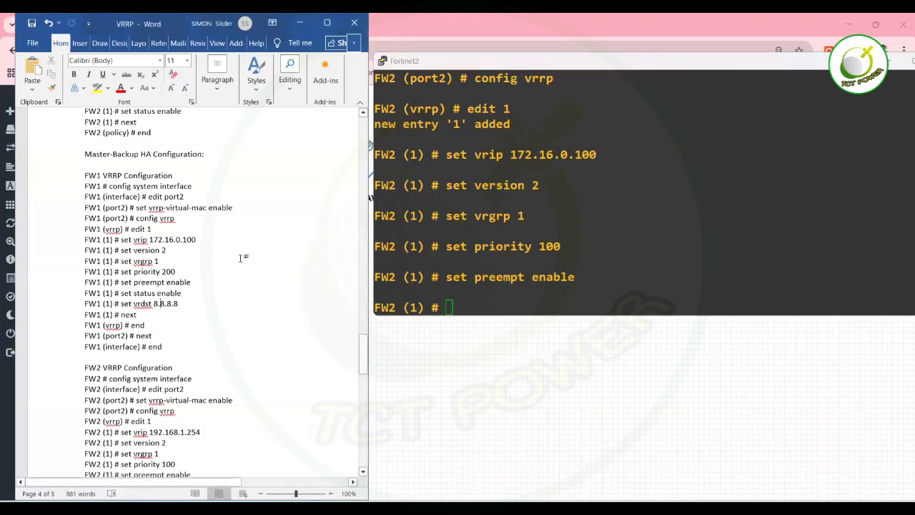
{"action": "key", "text": "Down"}
{"action": "key", "text": "Down"}
{"action": "key", "text": "Down"}
{"action": "key", "text": "Down"}
{"action": "key", "text": "Down"}
{"action": "key", "text": "Down"}
{"action": "key", "text": "Down"}
{"action": "key", "text": "Down"}
{"action": "key", "text": "Down"}
{"action": "key", "text": "Down"}
{"action": "key", "text": "Down"}
{"action": "key", "text": "Down"}
{"action": "key", "text": "Down"}
{"action": "key", "text": "Down"}
{"action": "key", "text": "Down"}
{"action": "key", "text": "Down"}
{"action": "key", "text": "Down"}
{"action": "key", "text": "Down"}
{"action": "key", "text": "Down"}
{"action": "key", "text": "Down"}
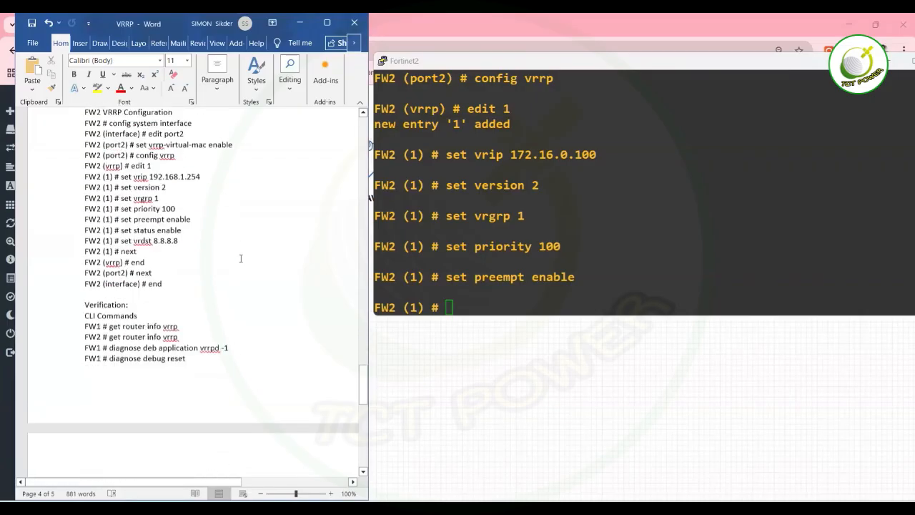
{"action": "key", "text": "Down"}
{"action": "left_click", "coordinate": [554, 263]}
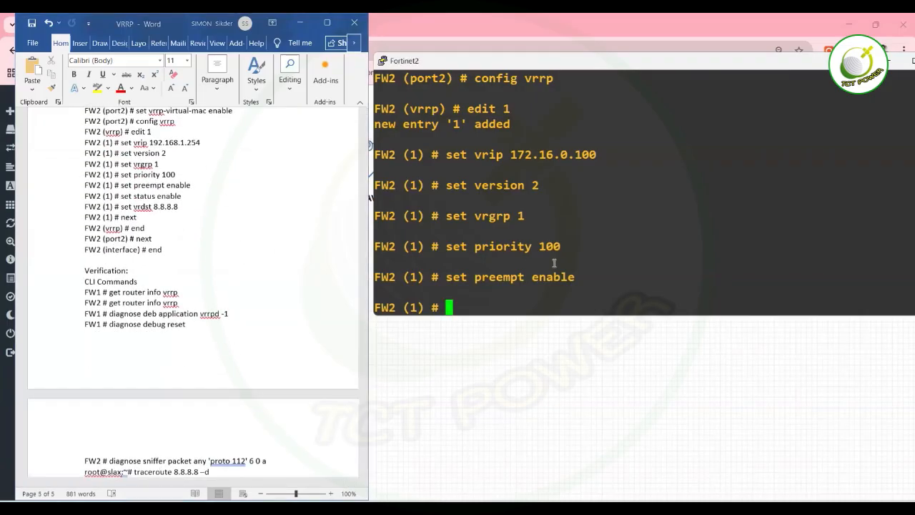
{"action": "type", "text": "set vrdst 8.8.8.8"}
{"action": "key", "text": "Return"}
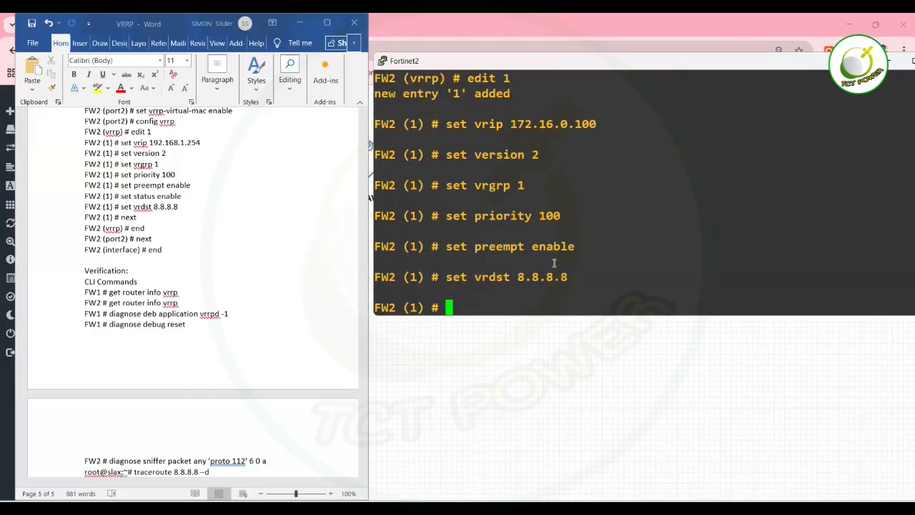
{"action": "type", "text": "end"}
{"action": "key", "text": "Return"}
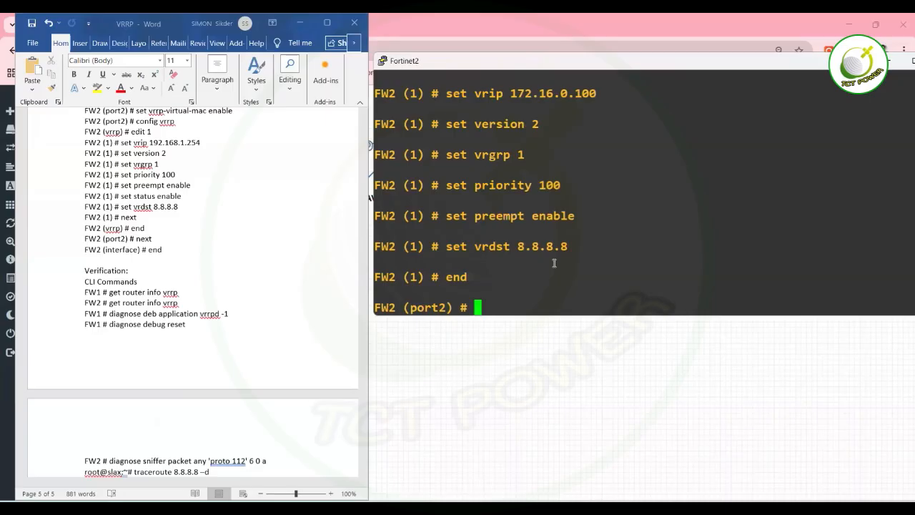
{"action": "type", "text": "end"}
{"action": "key", "text": "Return"}
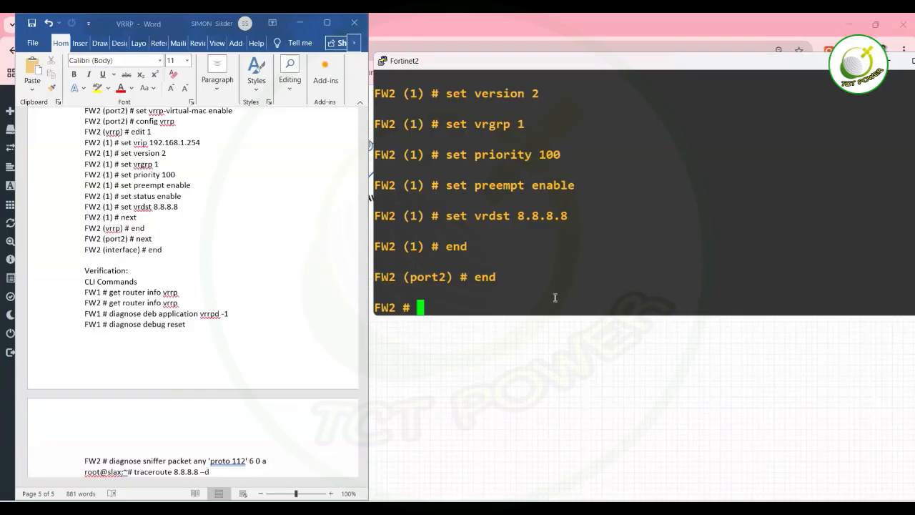
Run get router info vrrp on FW2, confirming 172.16.0.100, priority 100, MASTER, and rerun it.
{"action": "type", "text": "get router "}
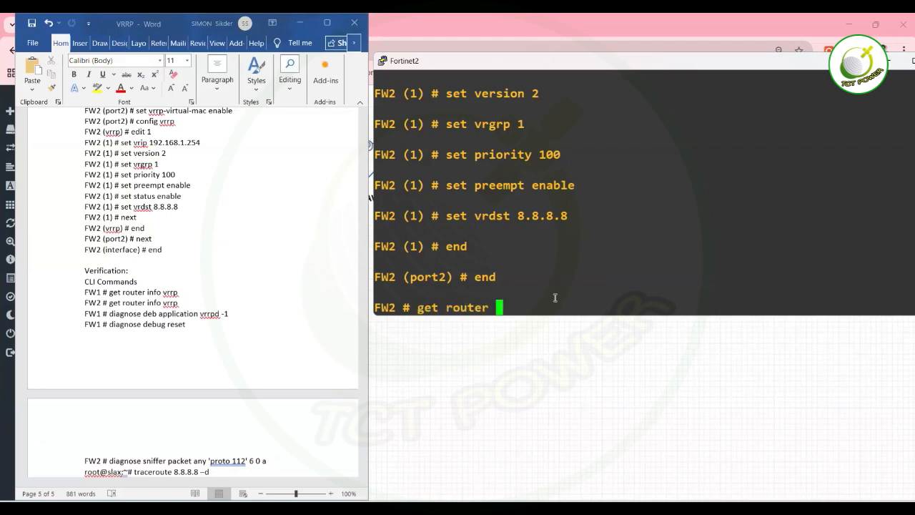
{"action": "type", "text": "info vrrp"}
{"action": "key", "text": "Return"}
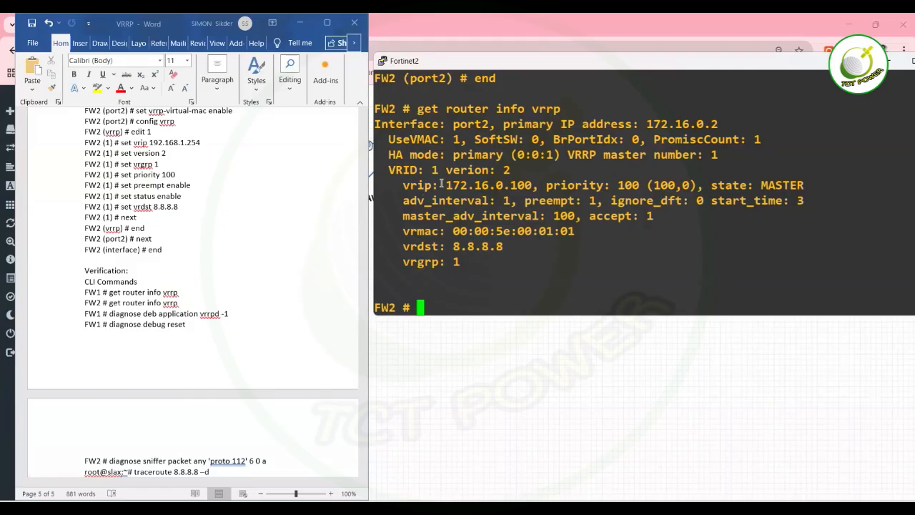
{"action": "left_click_drag", "start_coordinate": [441, 185], "coordinate": [533, 186]}
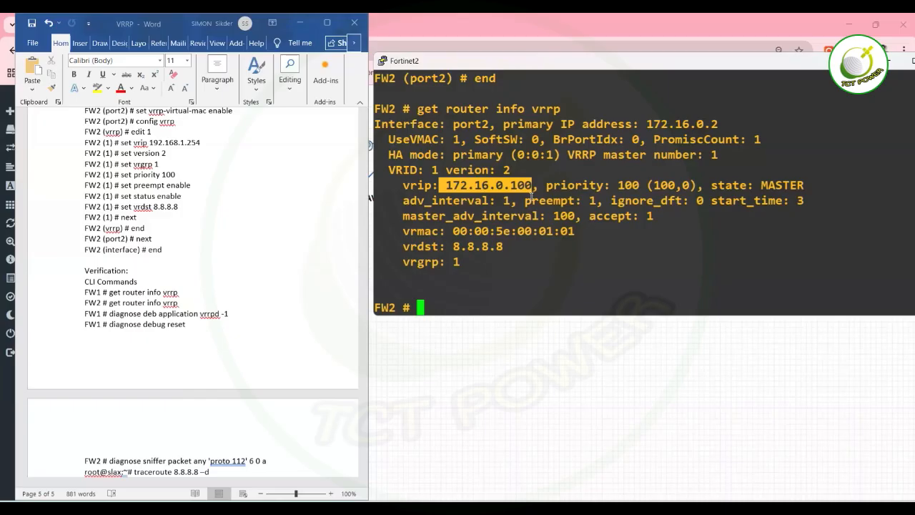
{"action": "key", "text": "Up"}
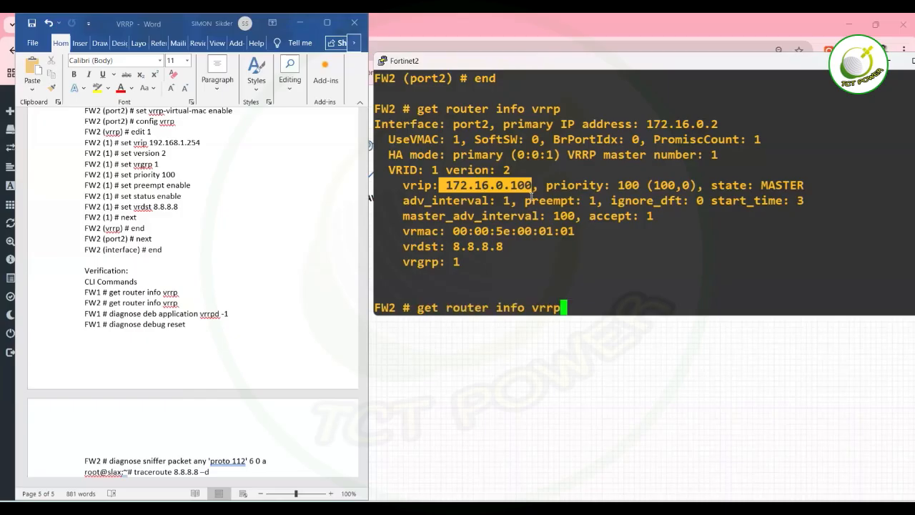
{"action": "key", "text": "Return"}
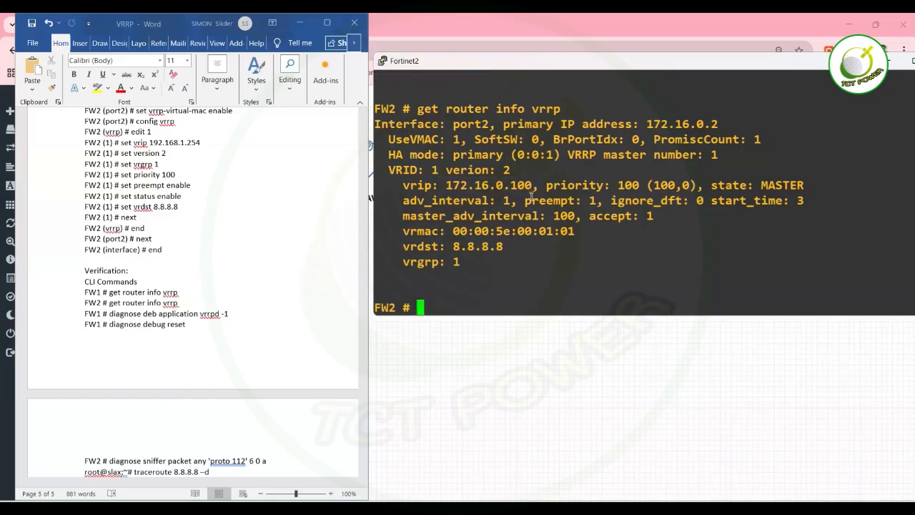
{"action": "key", "text": "Up"}
{"action": "key", "text": "Down"}
{"action": "key", "text": "Up"}
{"action": "key", "text": "Down"}
Navigate FW2 into port2's VRRP configuration under config system interface.
{"action": "type", "text": "config vrrp"}
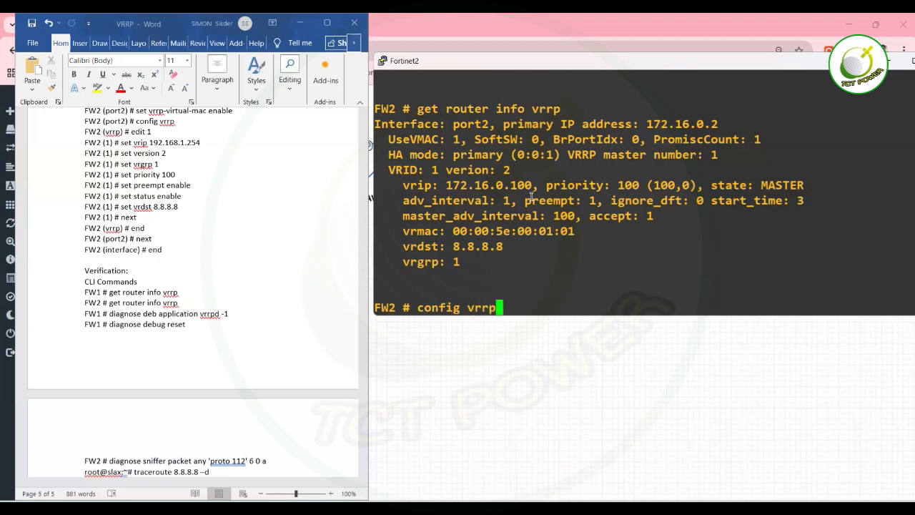
{"action": "key", "text": "Return"}
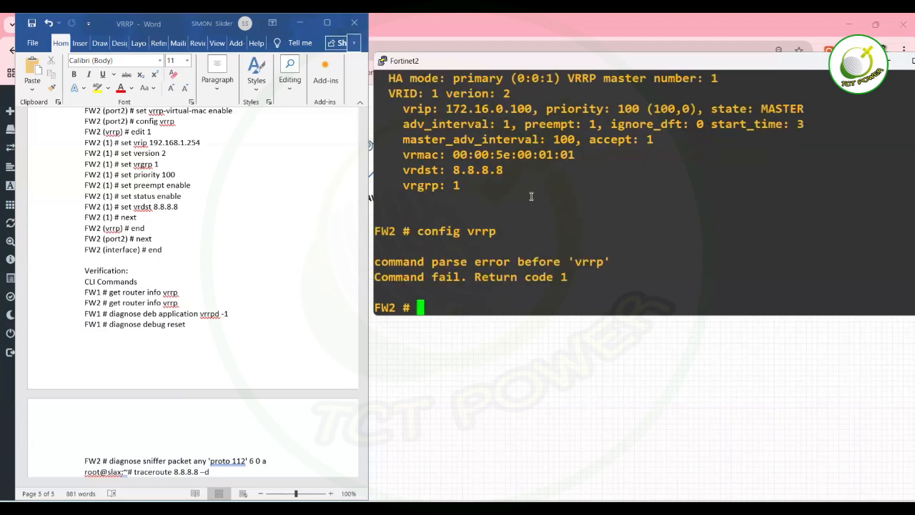
{"action": "type", "text": "config system interface"}
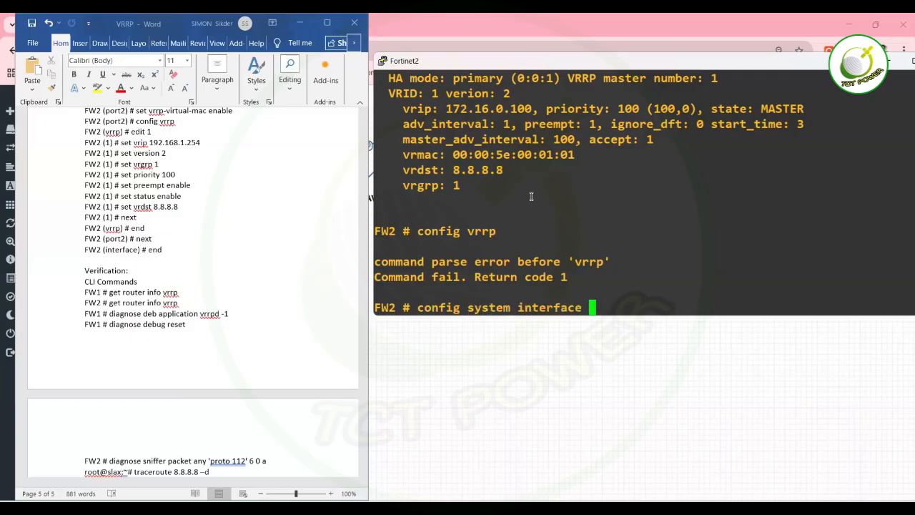
{"action": "key", "text": "Return"}
{"action": "type", "text": "edip"}
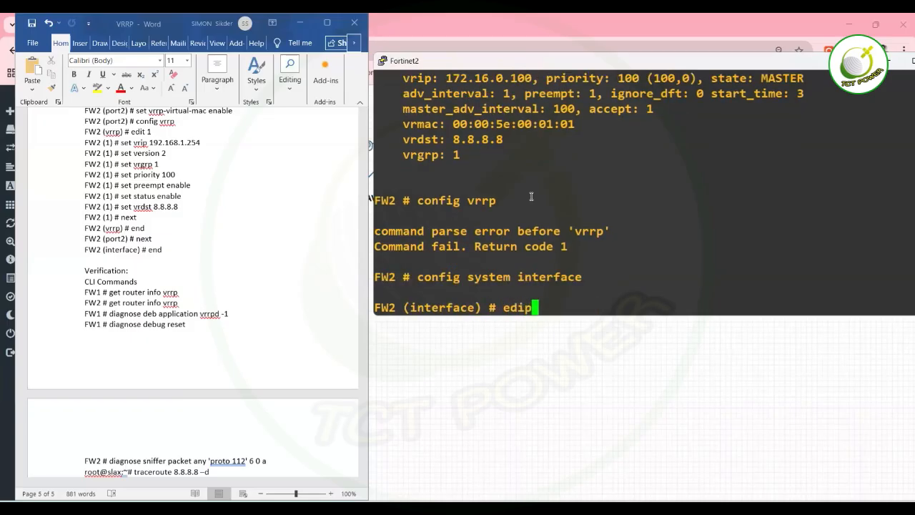
{"action": "key", "text": "BackSpace"}
{"action": "type", "text": "t port"}
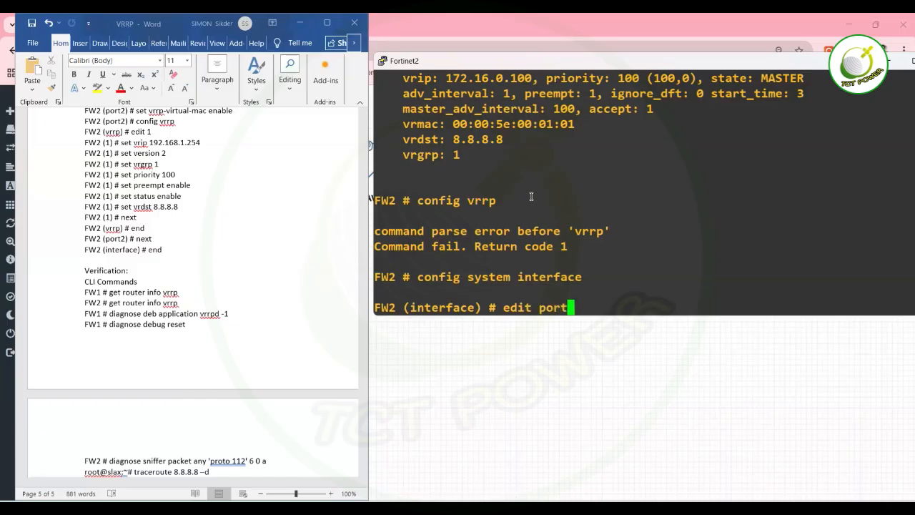
{"action": "type", "text": "2"}
{"action": "key", "text": "Return"}
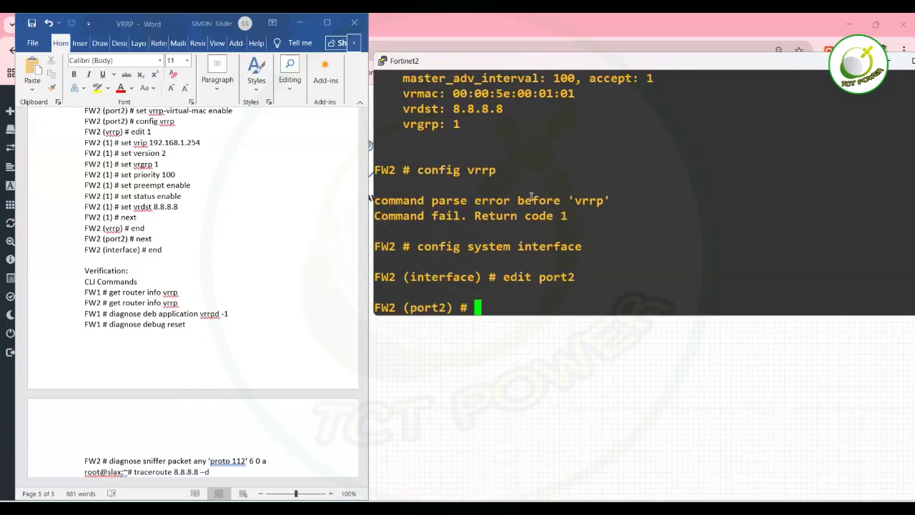
{"action": "type", "text": "config vrrp"}
{"action": "key", "text": "Return"}
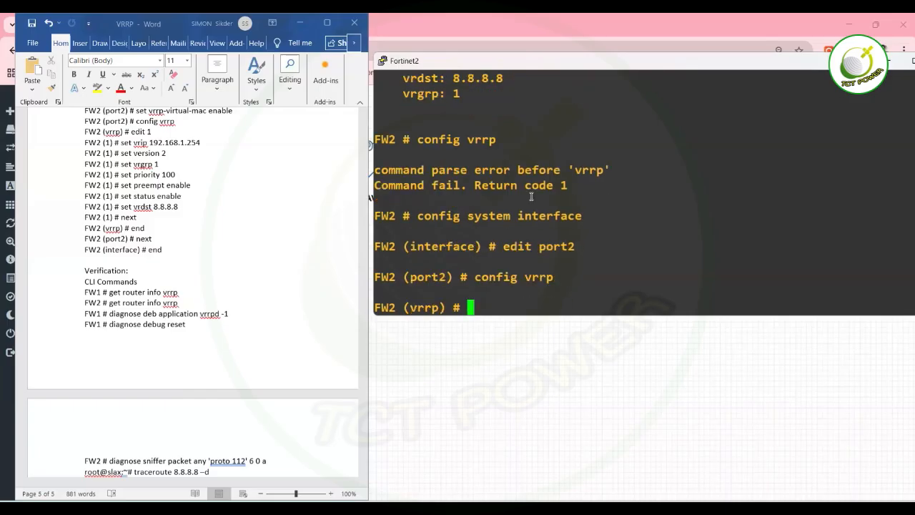
Try bare set and set vrgrp1 commands at port2's VRRP prompt.
{"action": "type", "text": "set"}
{"action": "key", "text": "BackSpace"}
{"action": "key", "text": "BackSpace"}
{"action": "key", "text": "BackSpace"}
{"action": "type", "text": "set"}
{"action": "key", "text": "Return"}
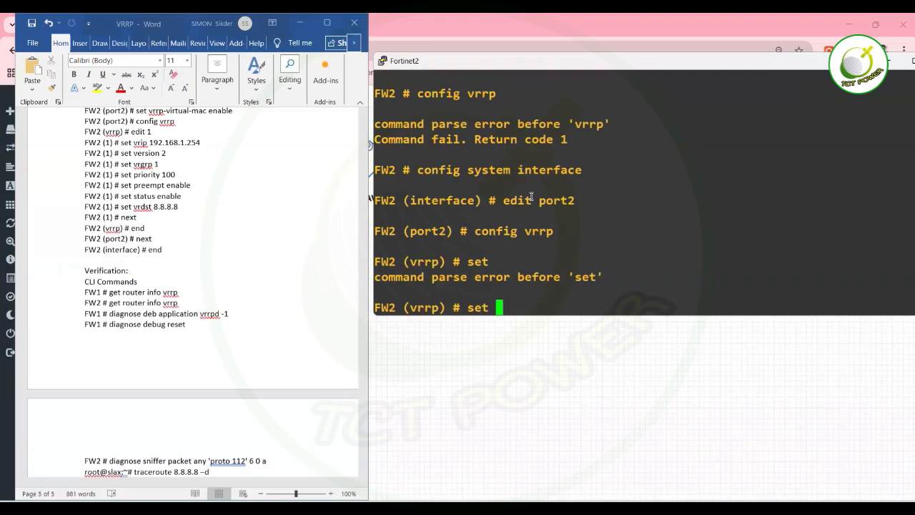
{"action": "type", "text": "set vrgr"}
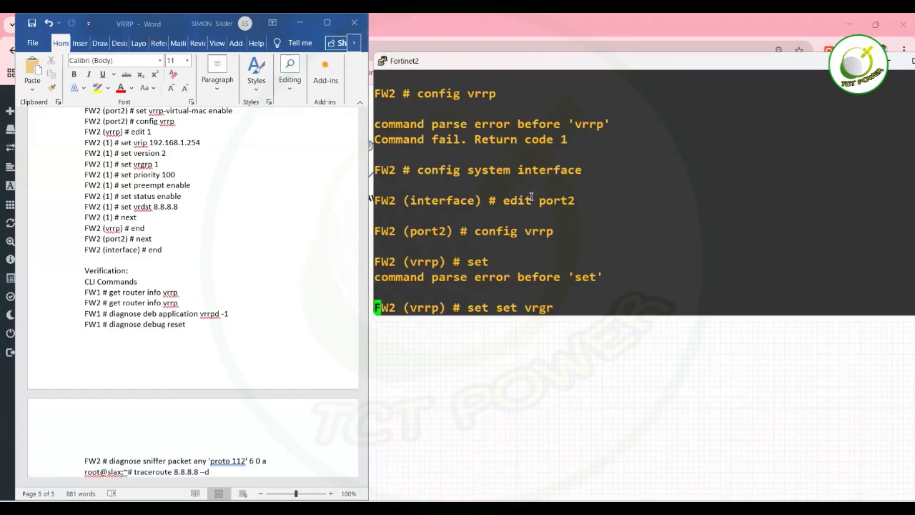
{"action": "key", "text": "Return"}
{"action": "type", "text": "p) # set set vrgrp"}
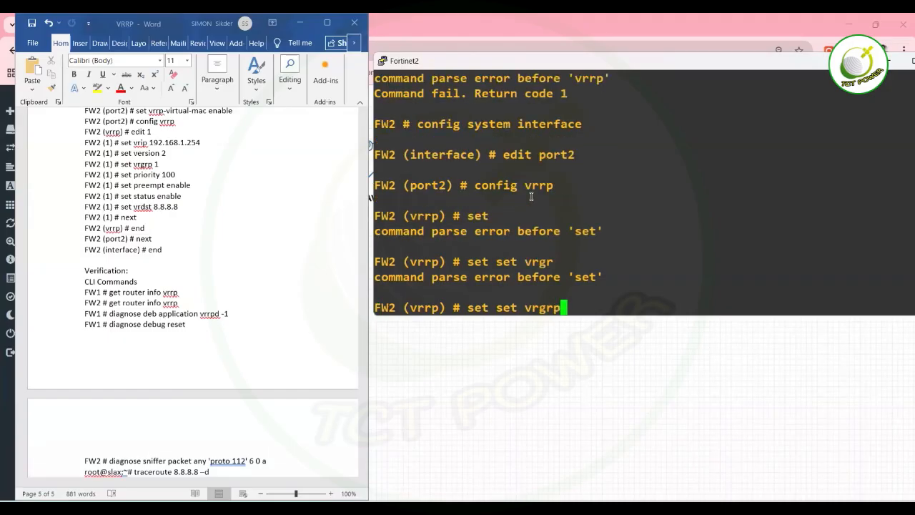
{"action": "type", "text": "1"}
{"action": "key", "text": "Left"}
{"action": "key", "text": "Left"}
{"action": "key", "text": "Left"}
{"action": "key", "text": "Left"}
{"action": "key", "text": "Left"}
{"action": "key", "text": "Left"}
{"action": "key", "text": "Left"}
{"action": "key", "text": "Left"}
{"action": "key", "text": "BackSpace"}
{"action": "key", "text": "BackSpace"}
{"action": "key", "text": "BackSpace"}
{"action": "key", "text": "Delete"}
{"action": "key", "text": "Return"}
Retry with set vrgrp 1 and set vrgrp 2, both rejected with Unknown action 0.
{"action": "type", "text": "set"}
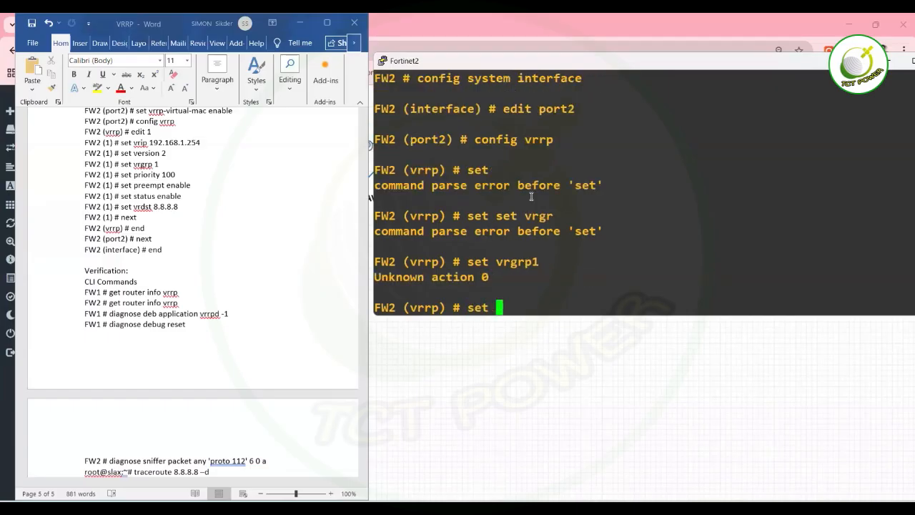
{"action": "key", "text": "Return"}
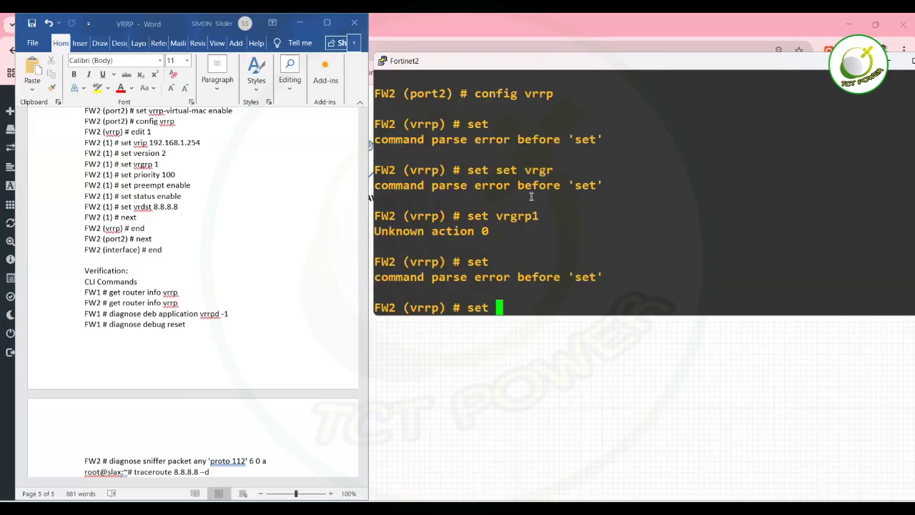
{"action": "key", "text": "Up"}
{"action": "key", "text": "Up"}
{"action": "key", "text": "Up"}
{"action": "key", "text": "Up"}
{"action": "key", "text": "Up"}
{"action": "key", "text": "Down"}
{"action": "key", "text": "Down"}
{"action": "key", "text": "Down"}
{"action": "key", "text": "BackSpace"}
{"action": "type", "text": "1"}
{"action": "key", "text": "Return"}
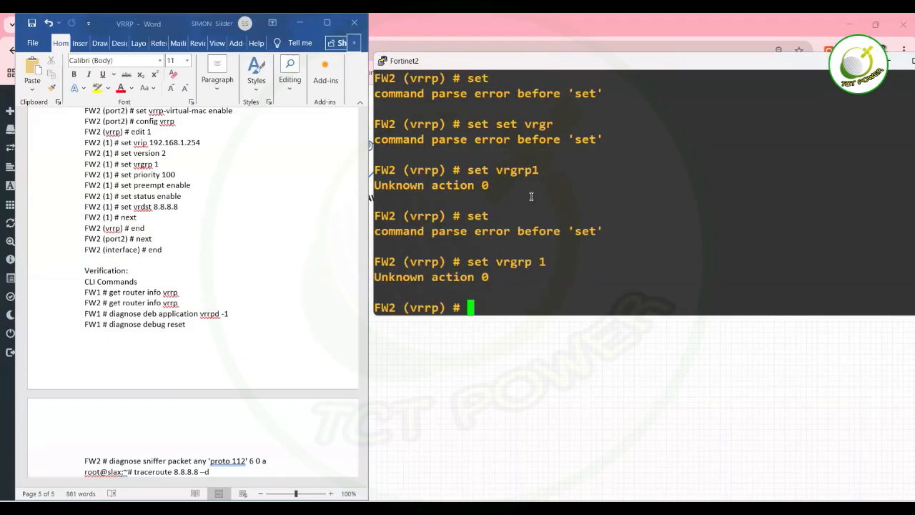
{"action": "key", "text": "Up"}
{"action": "key", "text": "BackSpace"}
{"action": "type", "text": "2"}
{"action": "key", "text": "Return"}
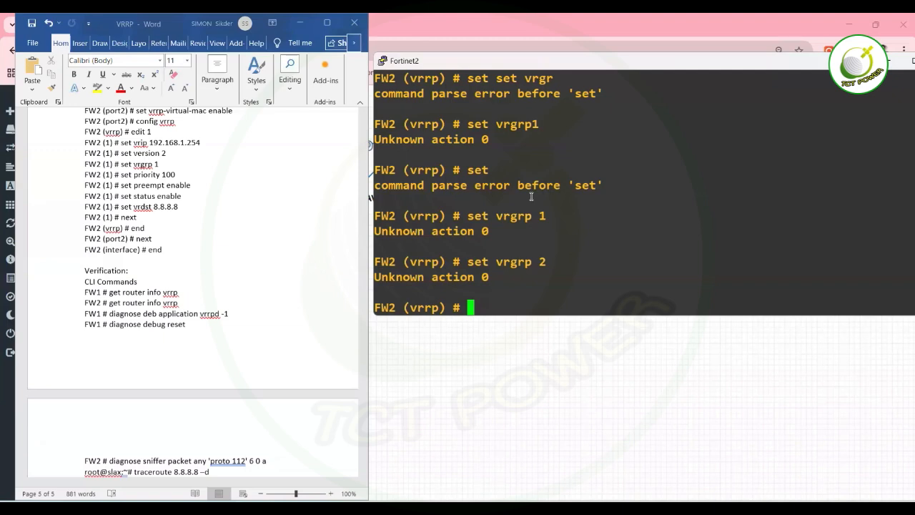
Open VRRP entry 1 on FW2 and assign it to group 1 with set vrgrp 1.
{"action": "type", "text": "edit 1"}
{"action": "key", "text": "Return"}
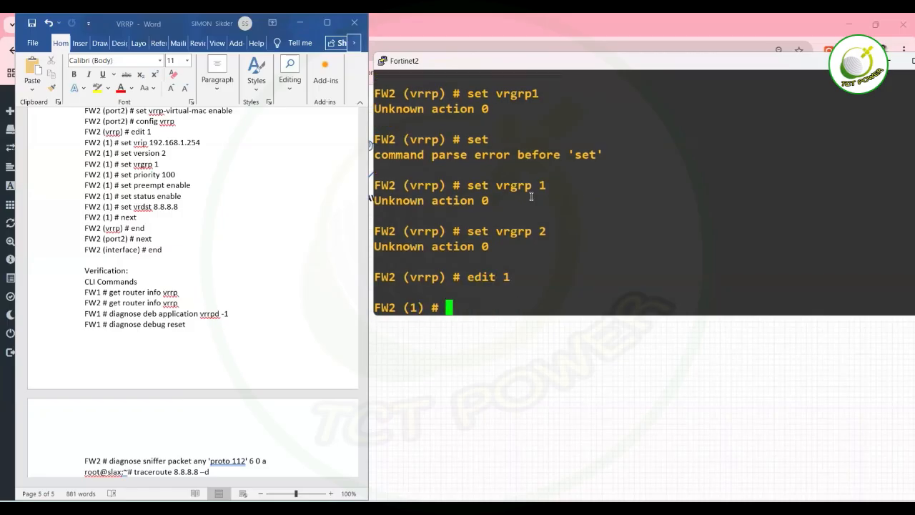
{"action": "type", "text": "set vrgrp"}
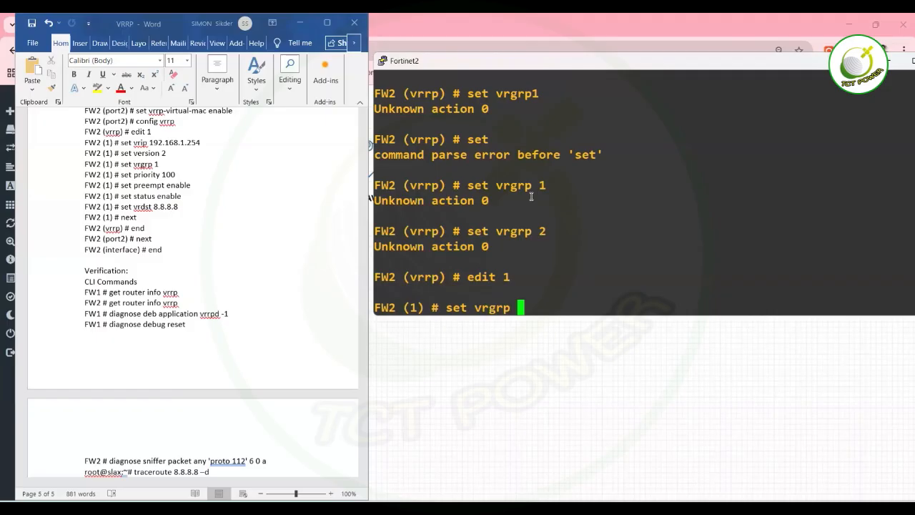
{"action": "key", "text": "BackSpace"}
{"action": "type", "text": "1"}
{"action": "key", "text": "Return"}
List the available VRRP settings and highlight the 1-255 second advertisement range.
{"action": "type", "text": "set"}
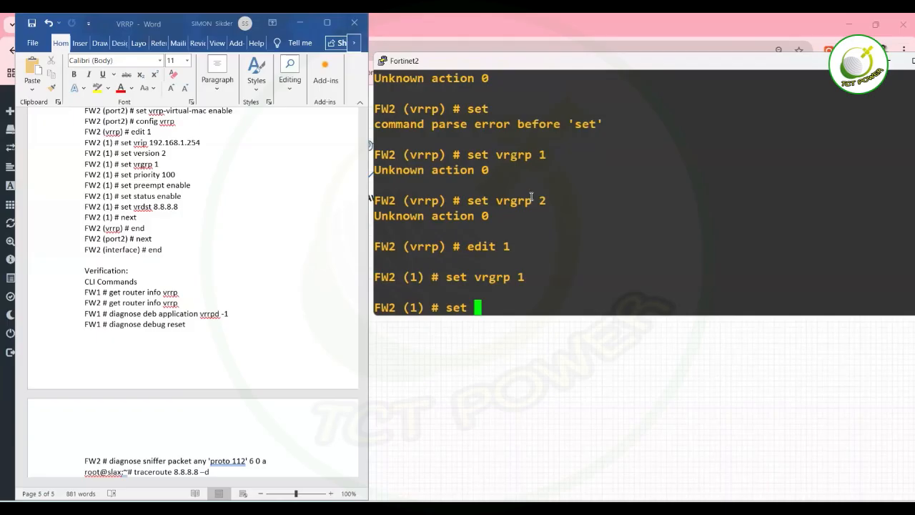
{"action": "key", "text": "question"}
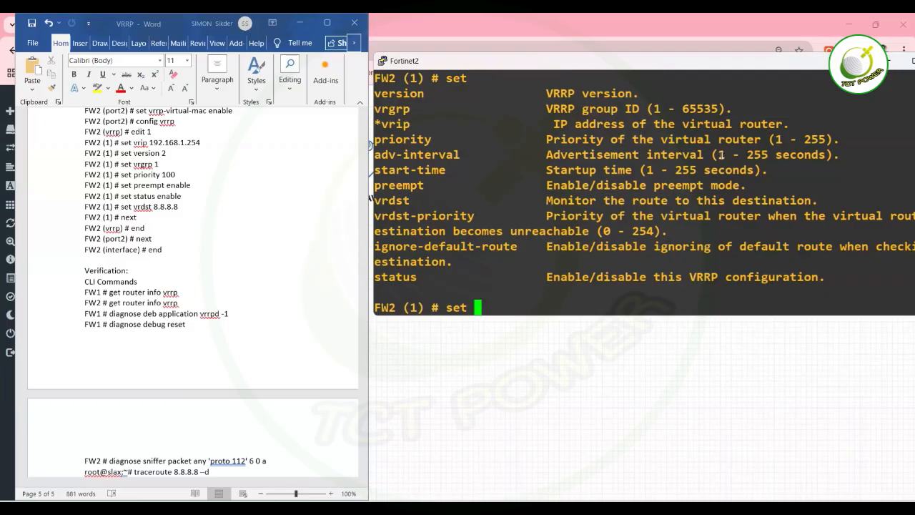
{"action": "left_click_drag", "start_coordinate": [721, 154], "coordinate": [822, 155]}
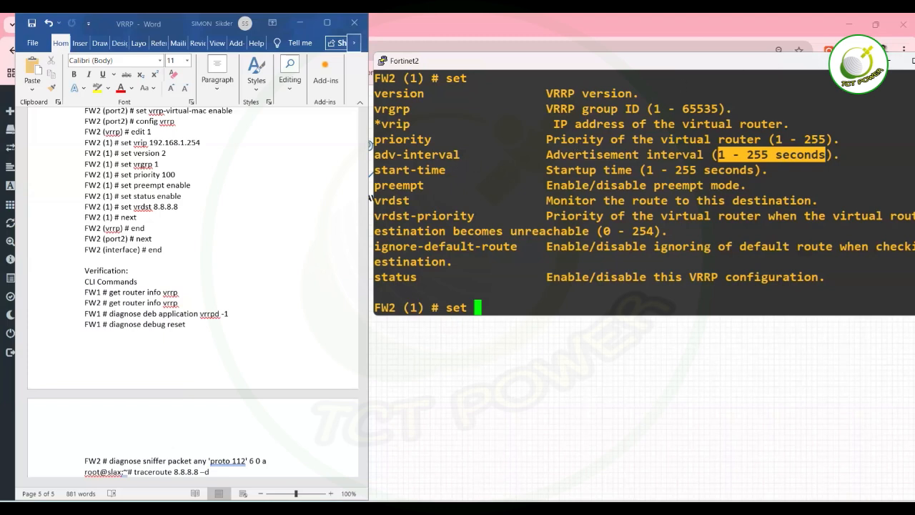
{"action": "left_click", "coordinate": [891, 63]}
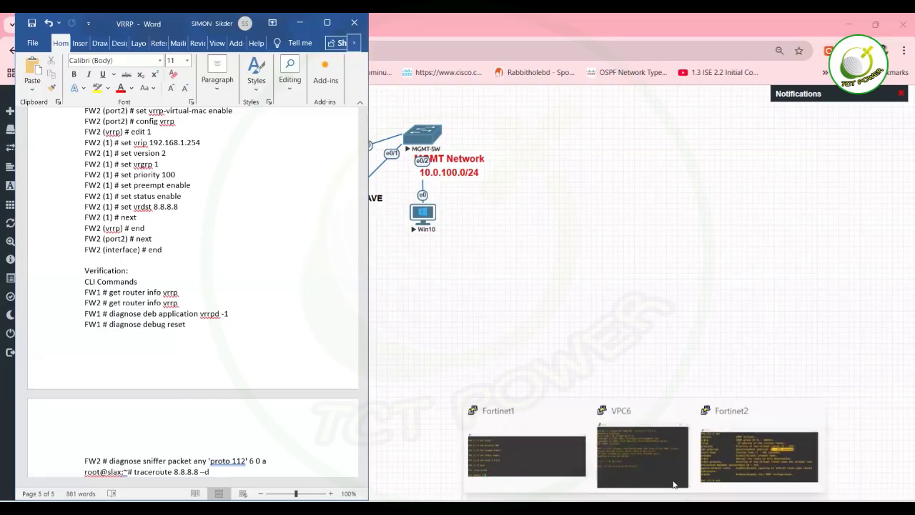
{"action": "left_click", "coordinate": [760, 458]}
{"action": "left_click", "coordinate": [646, 158]}
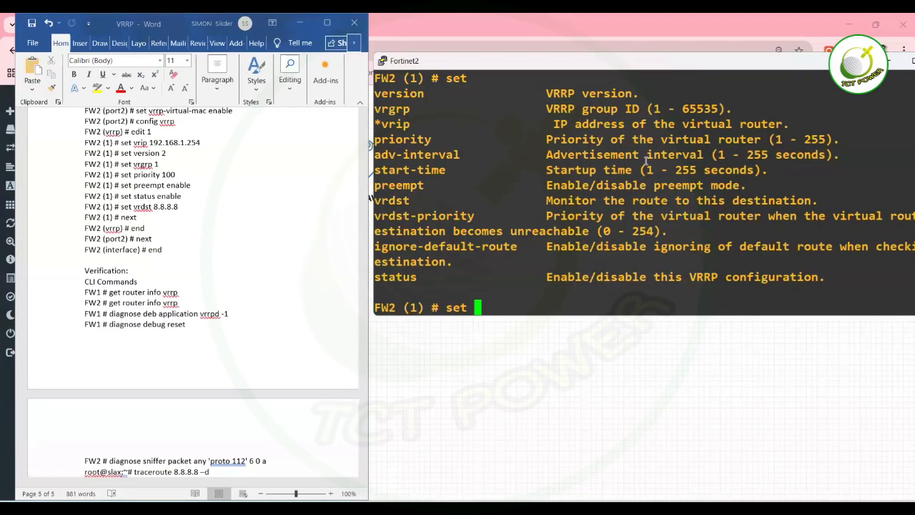
Exit the VRRP entry and port2 configuration back to the FW2 # prompt.
{"action": "key", "text": "BackSpace"}
{"action": "key", "text": "BackSpace"}
{"action": "key", "text": "BackSpace"}
{"action": "key", "text": "BackSpace"}
{"action": "type", "text": "end"}
{"action": "key", "text": "Return"}
{"action": "type", "text": "end"}
{"action": "key", "text": "Return"}
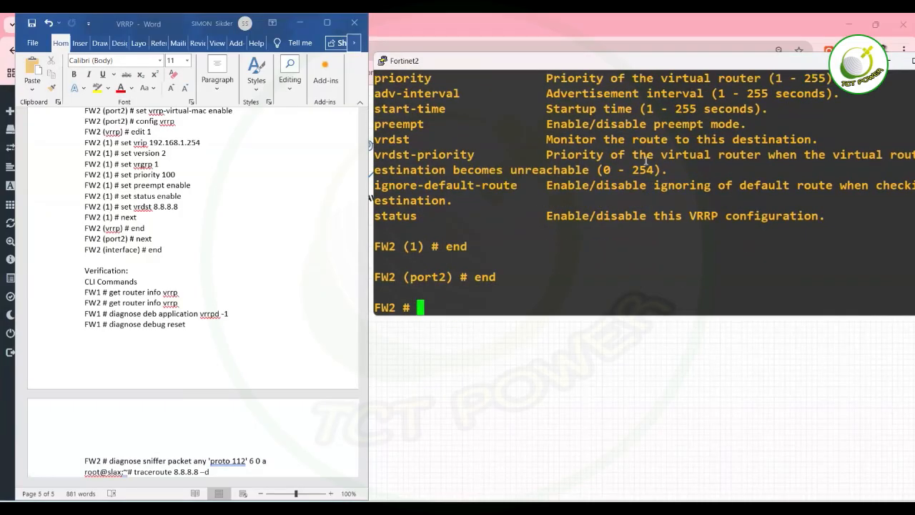
{"action": "type", "text": "get r"}
{"action": "type", "text": "outer if"}
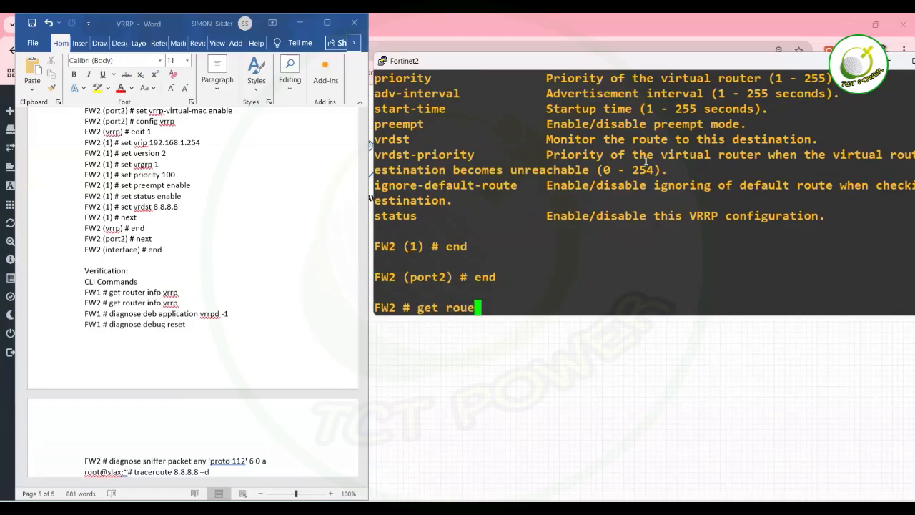
Show FW2's VRRP status with get router info vrrp.
{"action": "key", "text": "BackSpace"}
{"action": "type", "text": "nfo vrrp"}
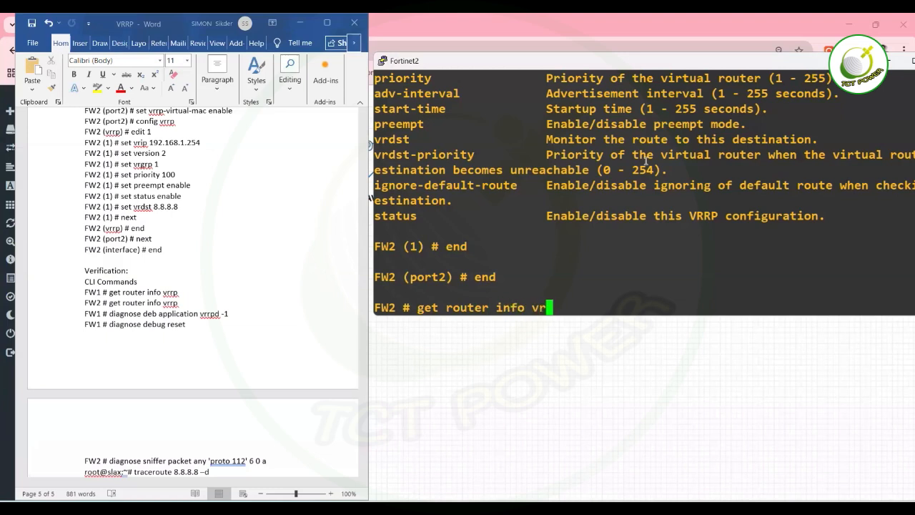
{"action": "key", "text": "Return"}
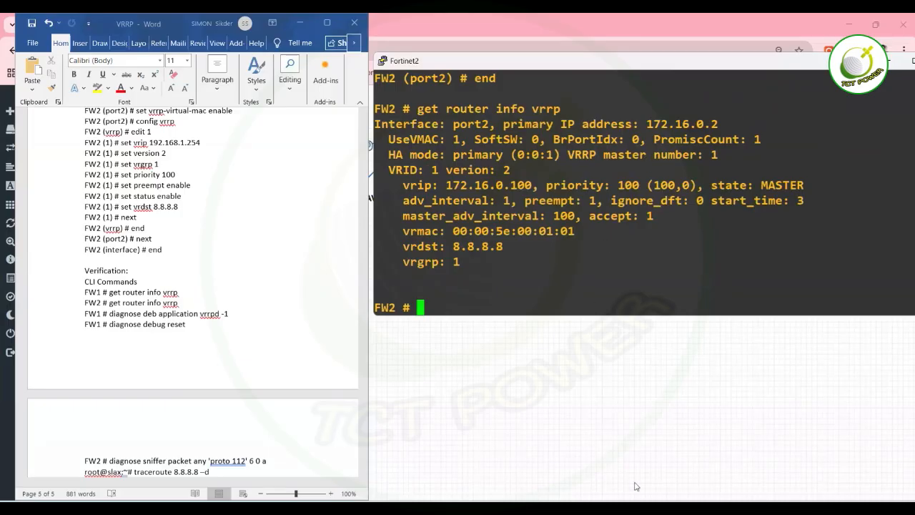
On FW1, exit port2 configuration and show VRRP status: 172.16.0.100, priority 200, MASTER.
{"action": "mouse_move", "coordinate": [636, 486]}
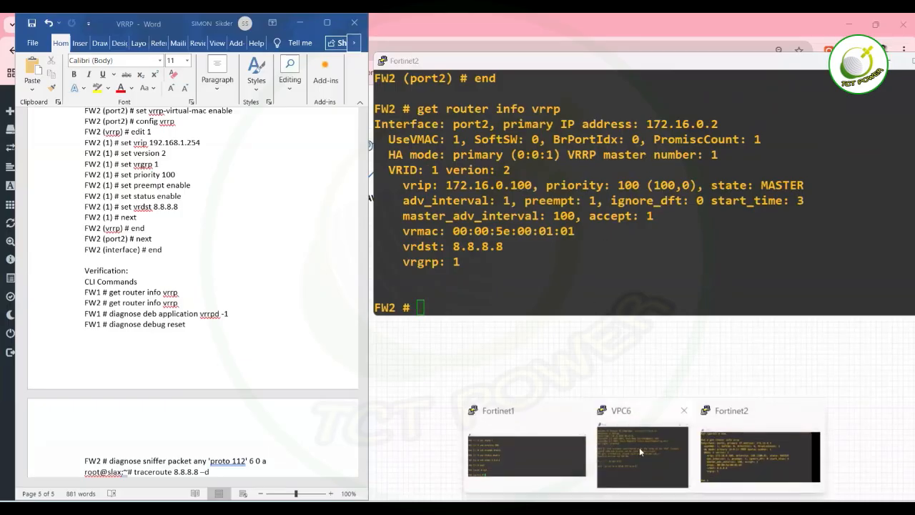
{"action": "left_click", "coordinate": [523, 449]}
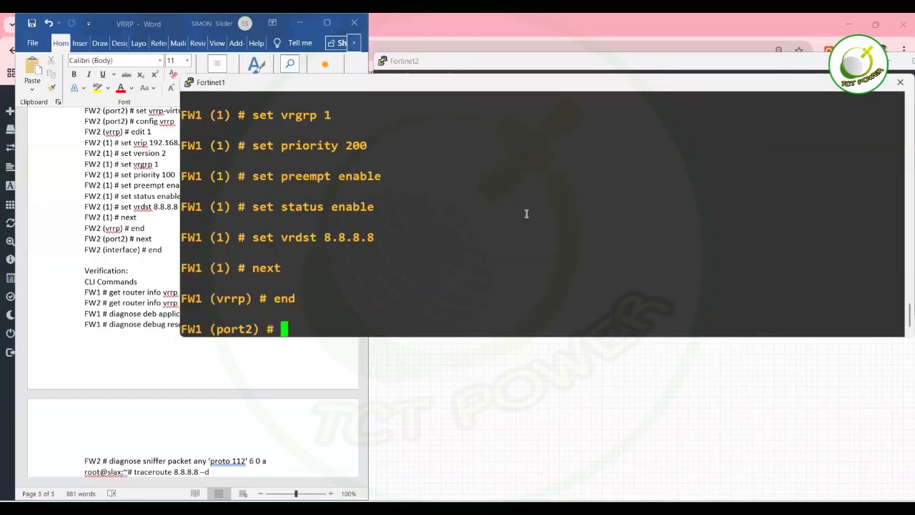
{"action": "type", "text": "end"}
{"action": "key", "text": "Return"}
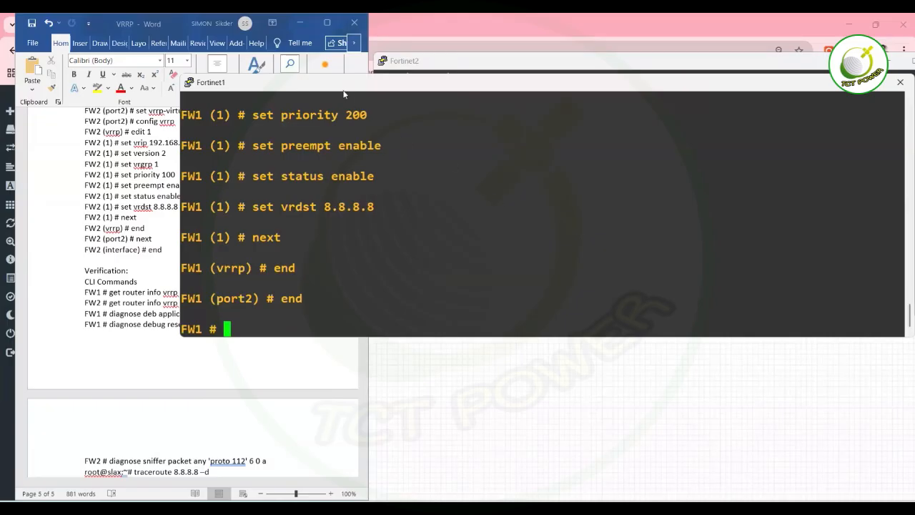
{"action": "left_click_drag", "start_coordinate": [361, 97], "coordinate": [599, 126]}
{"action": "type", "text": "get r"}
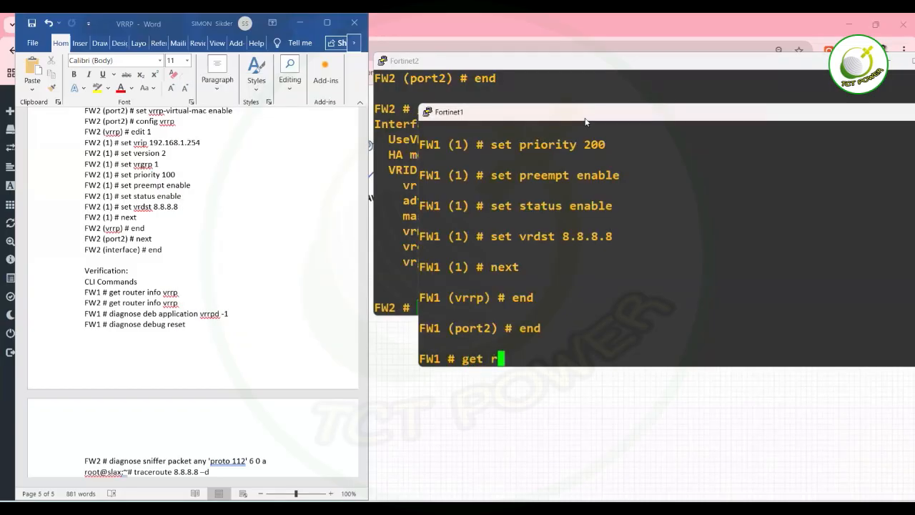
{"action": "type", "text": "outer info"}
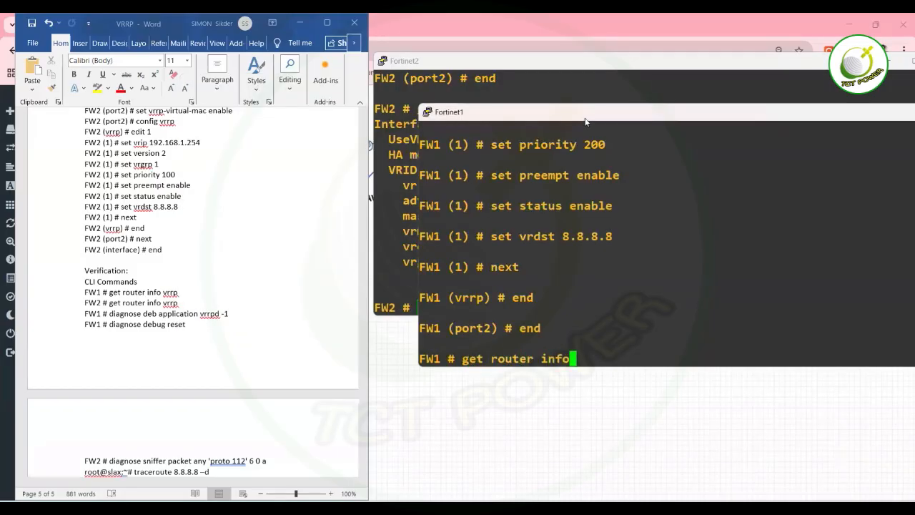
{"action": "type", "text": " vrrp"}
{"action": "key", "text": "Return"}
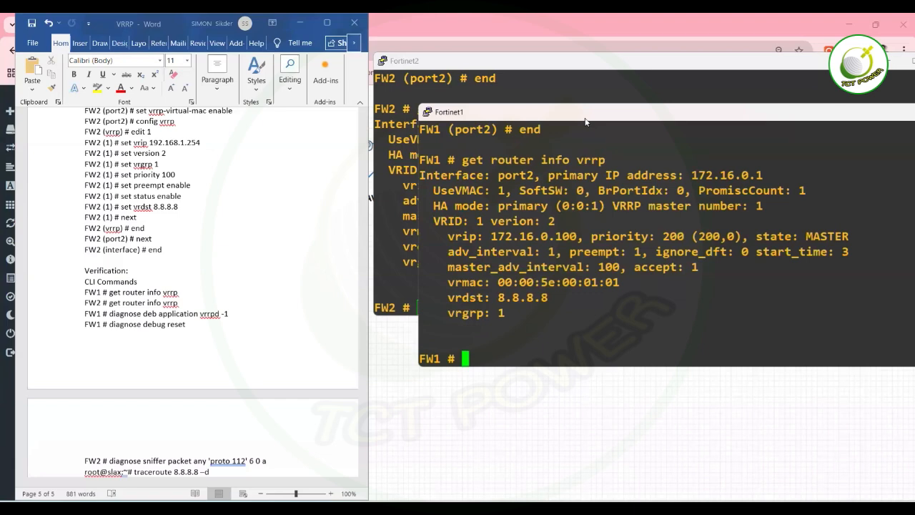
Recheck FW2's VRRP status, now BACKUP at priority 100.
{"action": "left_click_drag", "start_coordinate": [609, 117], "coordinate": [561, 217]}
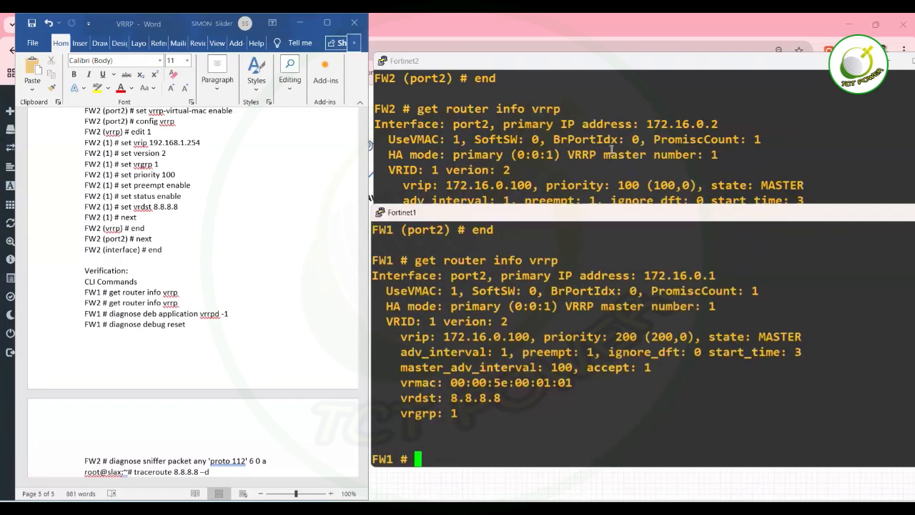
{"action": "left_click", "coordinate": [612, 149]}
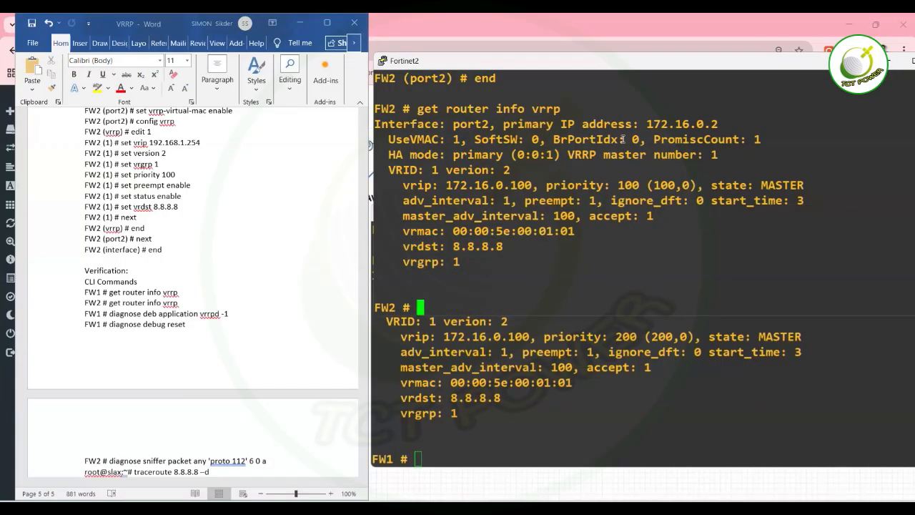
{"action": "type", "text": "get router info vrrp"}
{"action": "key", "text": "Return"}
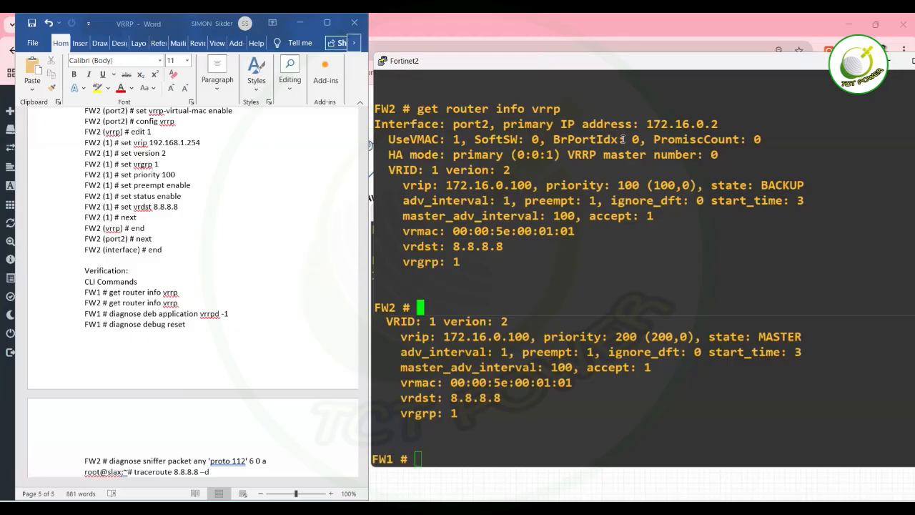
Ping FW1 at 172.16.0.1 from FW2 and confirm replies.
{"action": "type", "text": "pin"}
{"action": "key", "text": "BackSpace"}
{"action": "key", "text": "BackSpace"}
{"action": "key", "text": "BackSpace"}
{"action": "type", "text": "execute"}
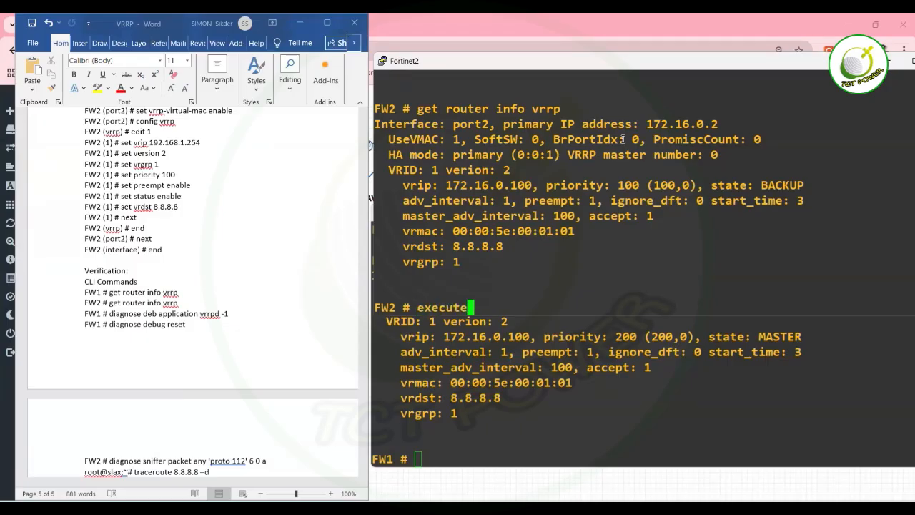
{"action": "type", "text": " ping "}
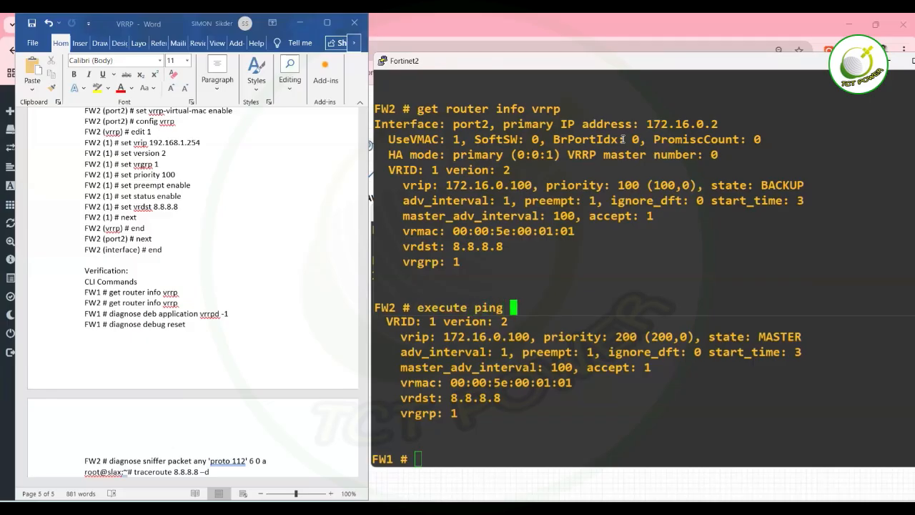
{"action": "type", "text": "172.16.0."}
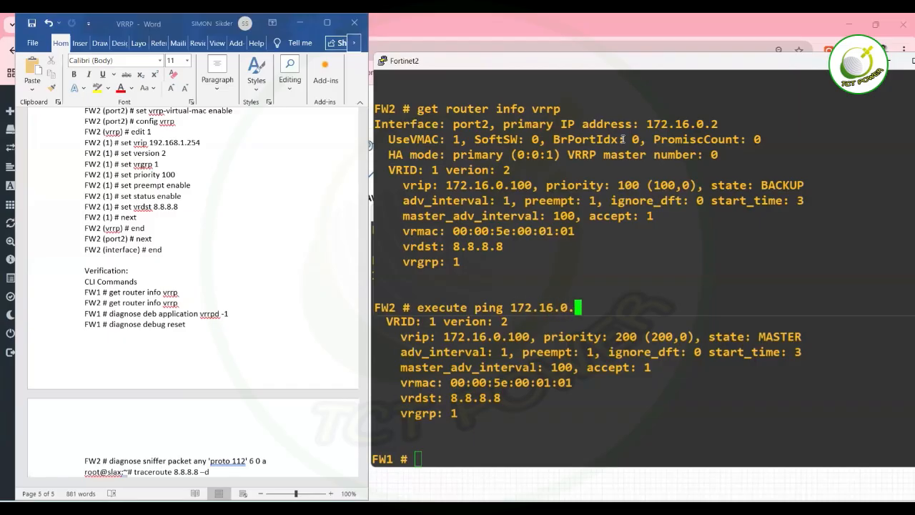
{"action": "type", "text": "2"}
{"action": "key", "text": "BackSpace"}
{"action": "type", "text": "1"}
{"action": "key", "text": "Return"}
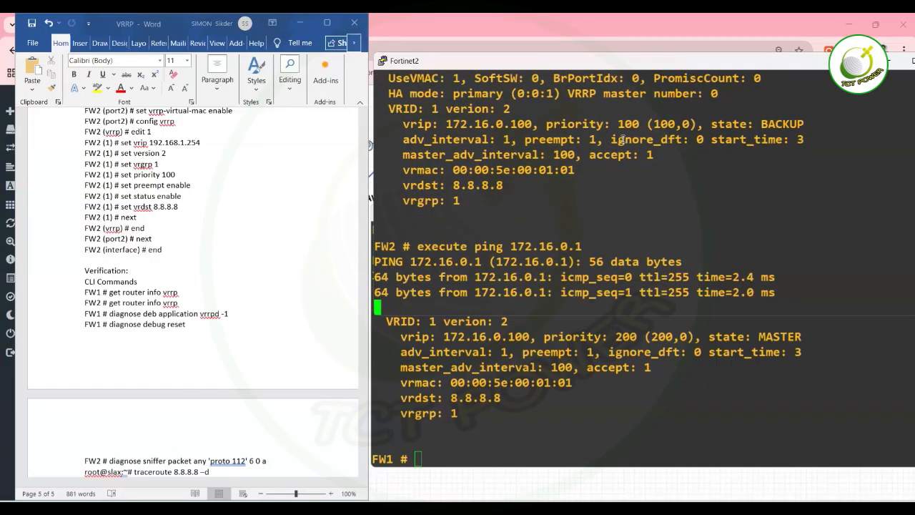
{"action": "left_click", "coordinate": [613, 421]}
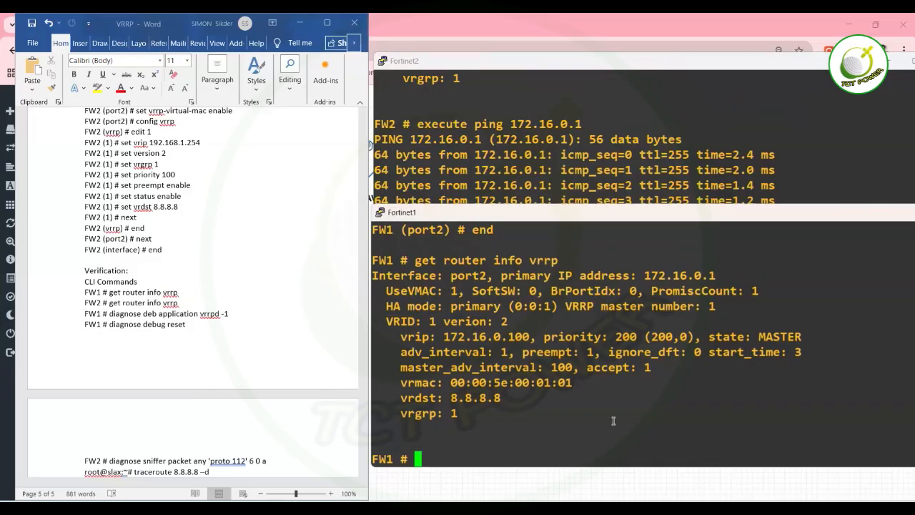
On FW1 run get router info vrrp, highlighting the virtual IP and advertisement interval.
{"action": "type", "text": "show router "}
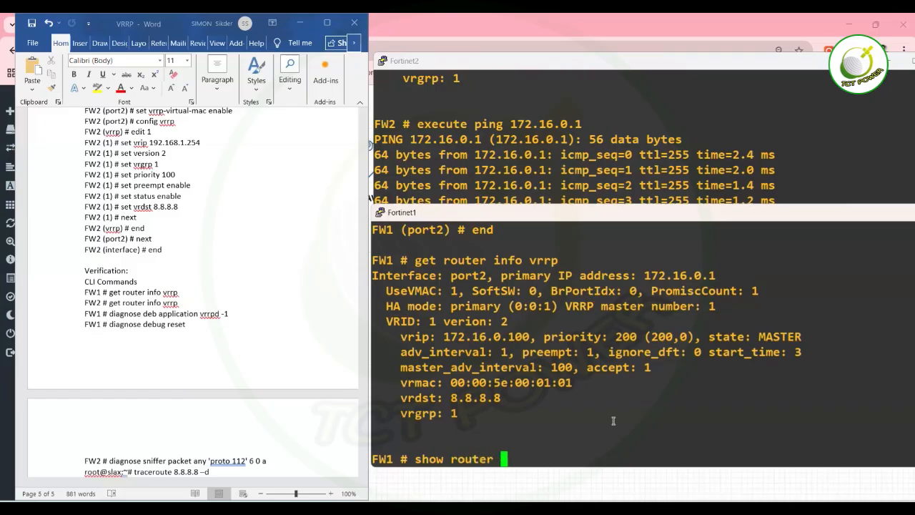
{"action": "type", "text": "info vrr"}
{"action": "key", "text": "Tab"}
{"action": "key", "text": "Return"}
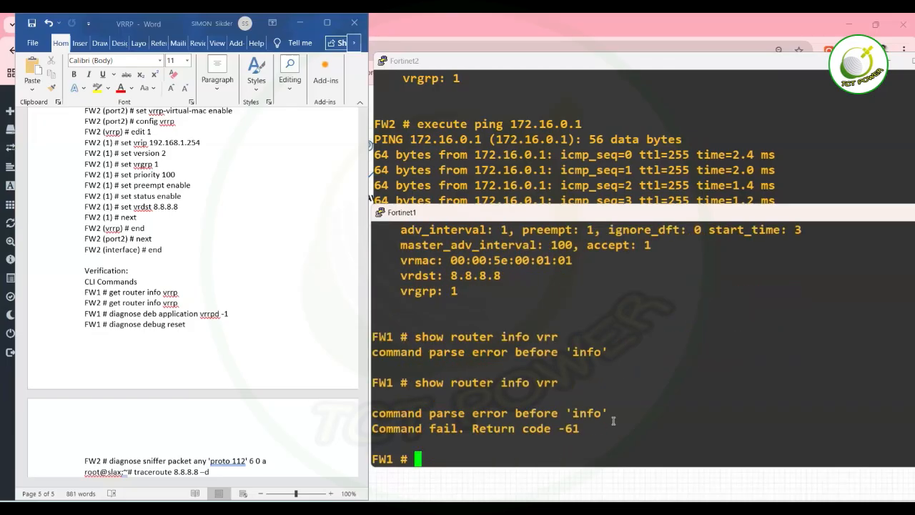
{"action": "key", "text": "Up"}
{"action": "type", "text": "p"}
{"action": "key", "text": "Return"}
{"action": "type", "text": "sho router"}
{"action": "key", "text": "BackSpace"}
{"action": "key", "text": "BackSpace"}
{"action": "key", "text": "BackSpace"}
{"action": "key", "text": "BackSpace"}
{"action": "key", "text": "BackSpace"}
{"action": "key", "text": "BackSpace"}
{"action": "key", "text": "BackSpace"}
{"action": "key", "text": "BackSpace"}
{"action": "key", "text": "BackSpace"}
{"action": "key", "text": "BackSpace"}
{"action": "type", "text": "get router info vrrp"}
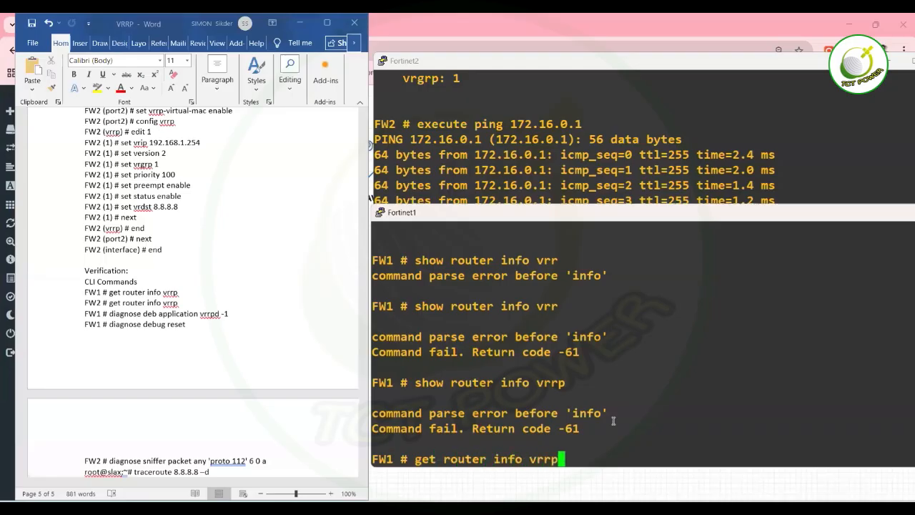
{"action": "key", "text": "Return"}
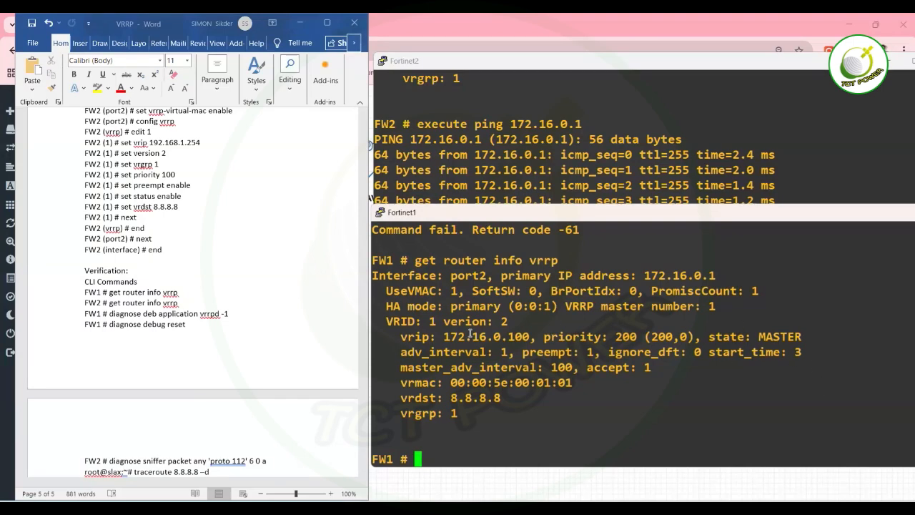
{"action": "left_click_drag", "start_coordinate": [510, 333], "coordinate": [459, 346]}
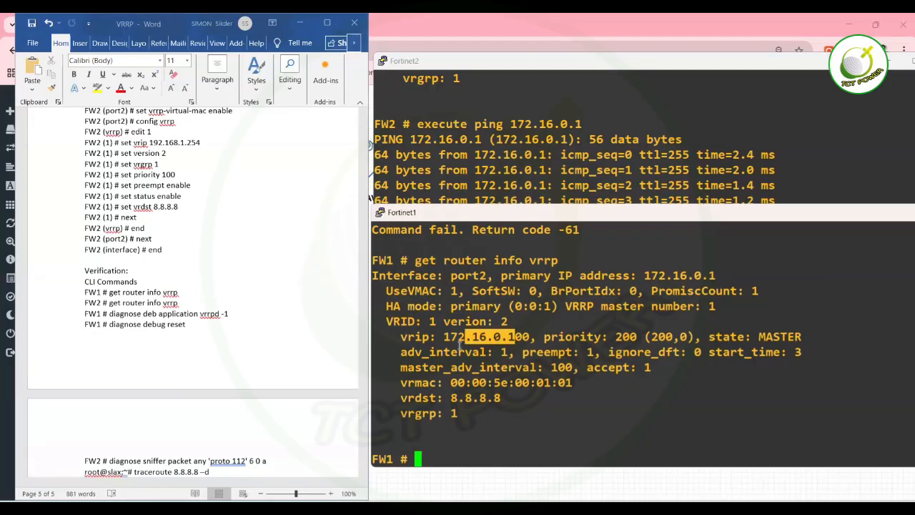
{"action": "left_click_drag", "start_coordinate": [395, 356], "coordinate": [509, 354]}
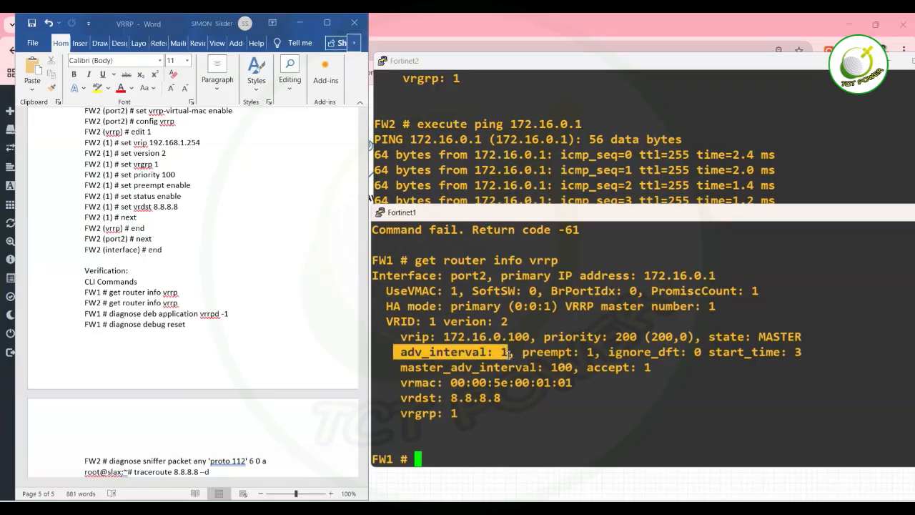
Run get router info vrrp on FW2, still BACKUP at priority 100.
{"action": "left_click", "coordinate": [621, 166]}
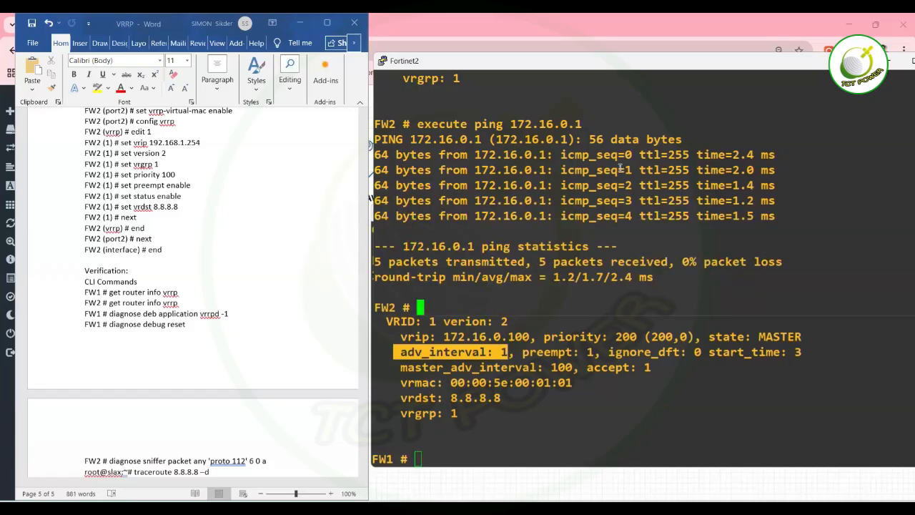
{"action": "type", "text": "config"}
{"action": "key", "text": "BackSpace"}
{"action": "key", "text": "BackSpace"}
{"action": "key", "text": "BackSpace"}
{"action": "key", "text": "BackSpace"}
{"action": "key", "text": "BackSpace"}
{"action": "key", "text": "BackSpace"}
{"action": "key", "text": "BackSpace"}
{"action": "type", "text": "get router "}
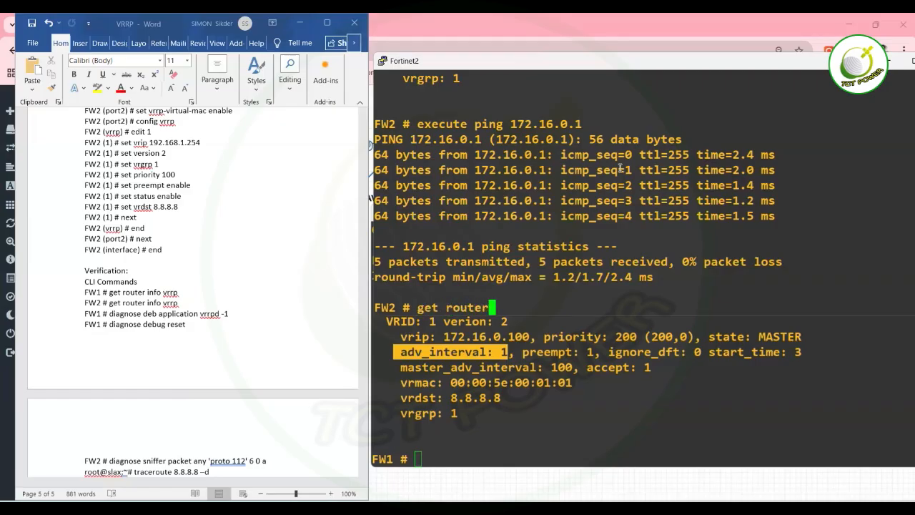
{"action": "type", "text": "info vrrp"}
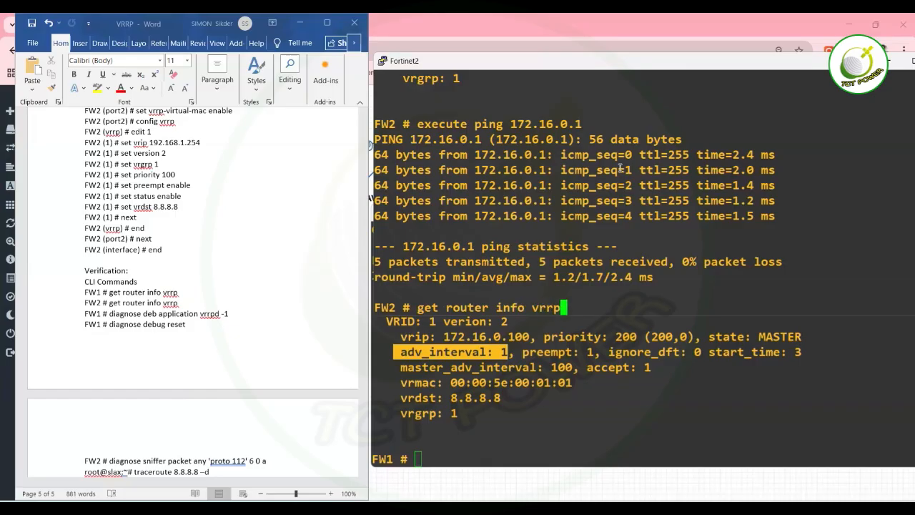
{"action": "key", "text": "Return"}
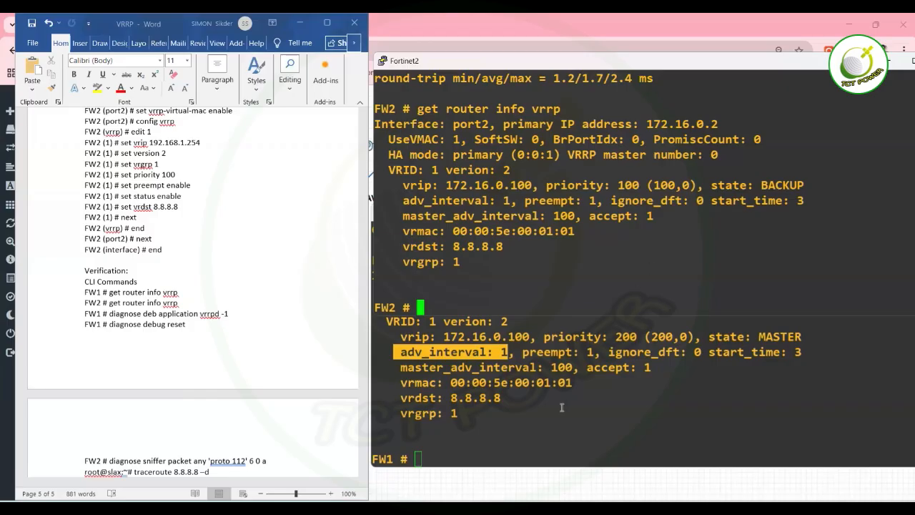
Bring up VPC6 and apply ip 172.16.0.10/24 172.16.0.100, refused as already in use.
{"action": "mouse_move", "coordinate": [643, 507]}
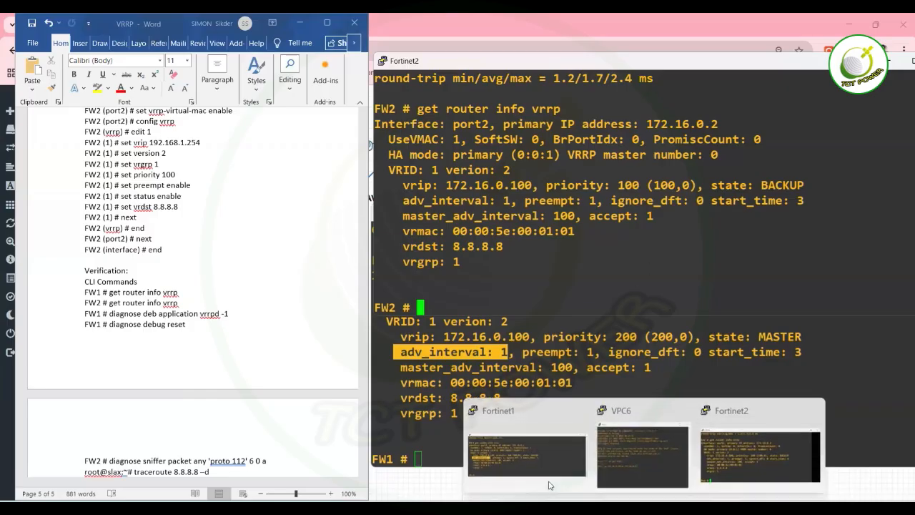
{"action": "middle_click", "coordinate": [616, 442]}
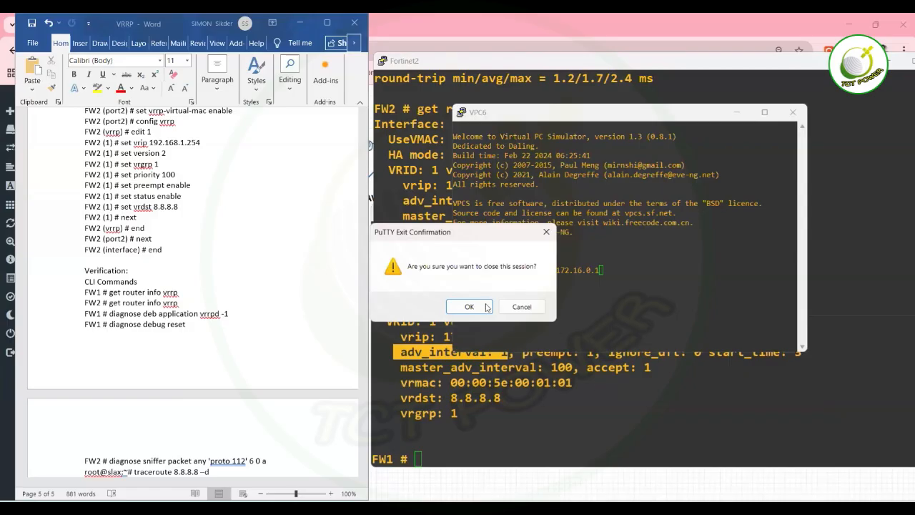
{"action": "left_click", "coordinate": [531, 307]}
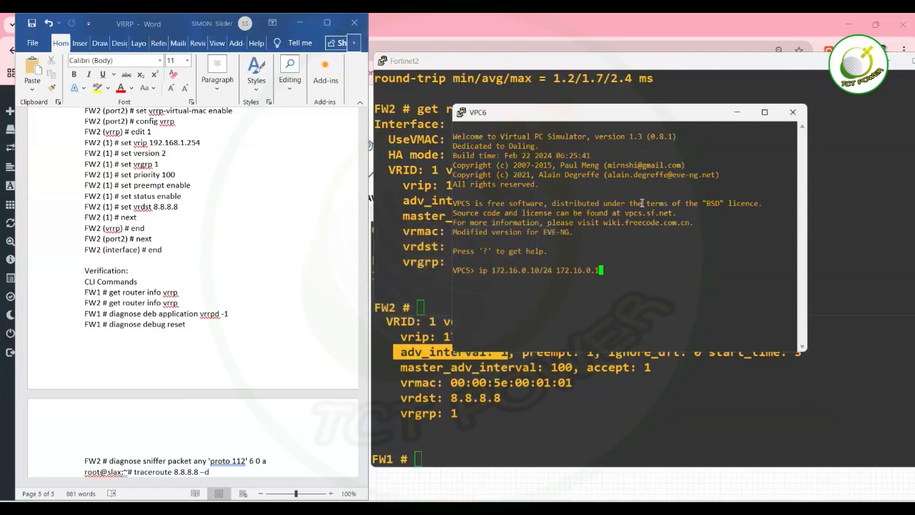
{"action": "type", "text": "00"}
{"action": "key", "text": "Return"}
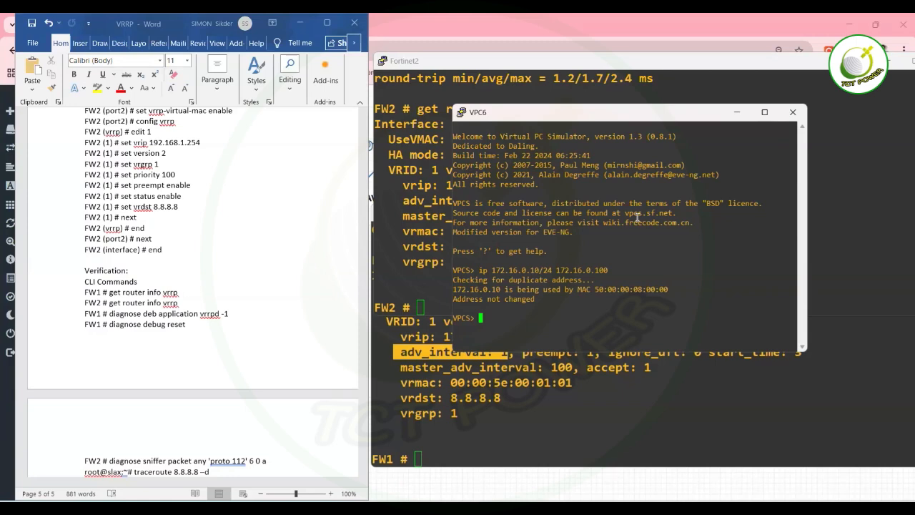
{"action": "type", "text": "ip 172.16.0.10/24 172.16.0.100"}
{"action": "key", "text": "Return"}
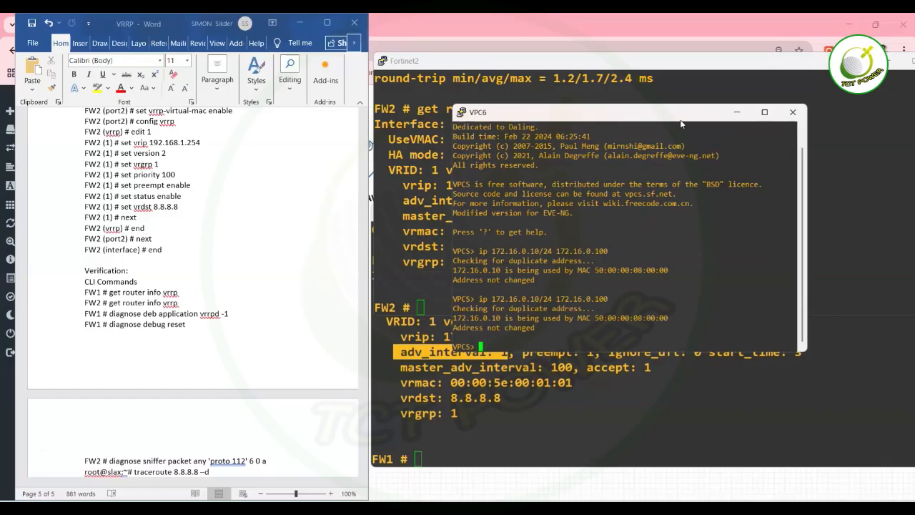
Reposition the VPC6 console, cancel an accidental close, and restore it after viewing FW2.
{"action": "left_click_drag", "start_coordinate": [681, 114], "coordinate": [665, 188]}
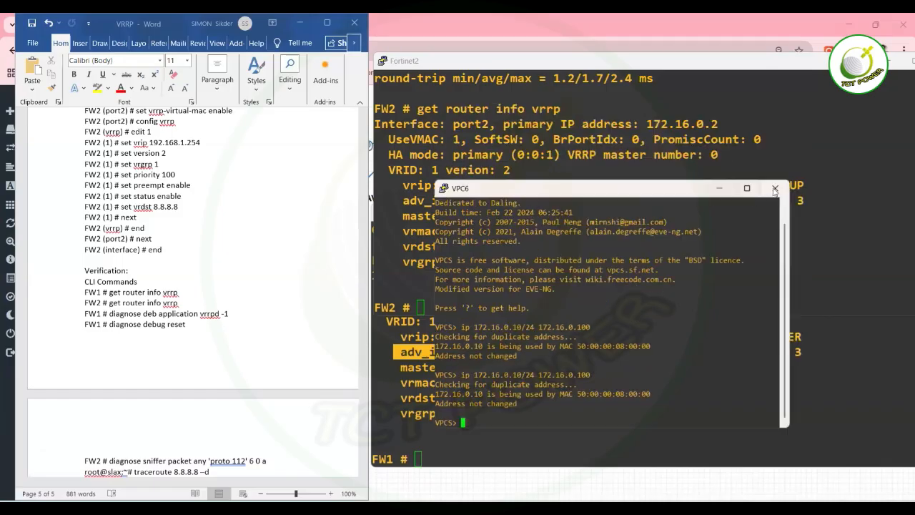
{"action": "left_click", "coordinate": [778, 187]}
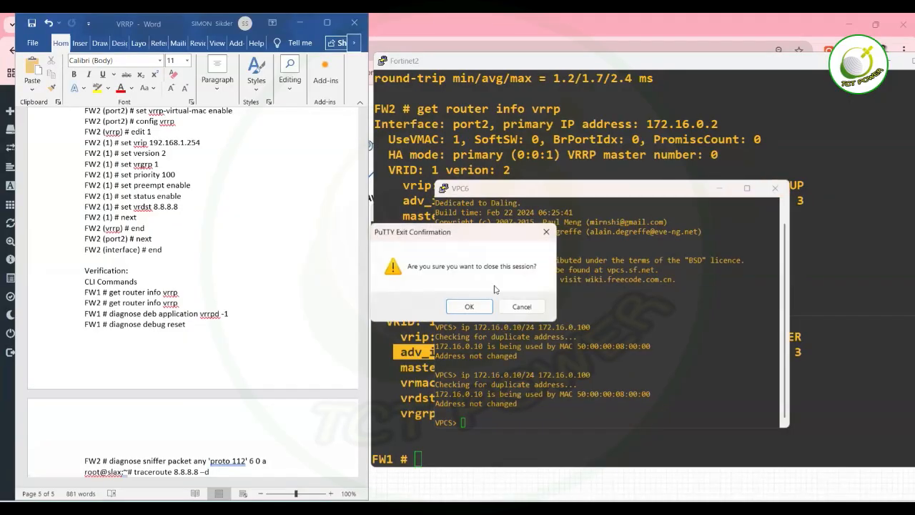
{"action": "left_click", "coordinate": [519, 307]}
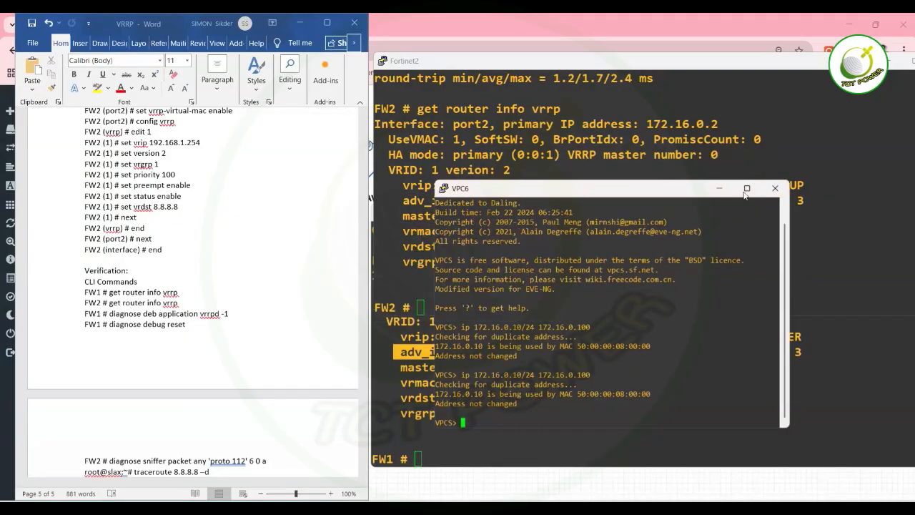
{"action": "left_click", "coordinate": [721, 189]}
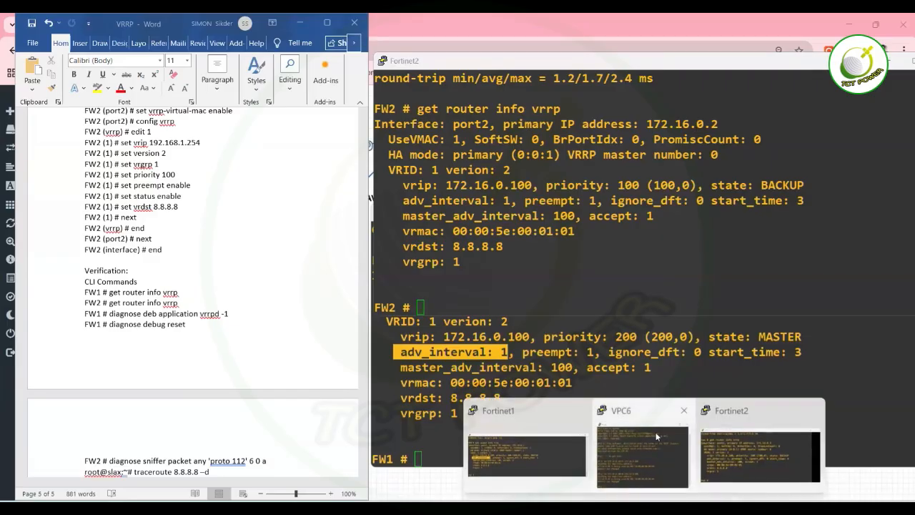
{"action": "left_click", "coordinate": [657, 438]}
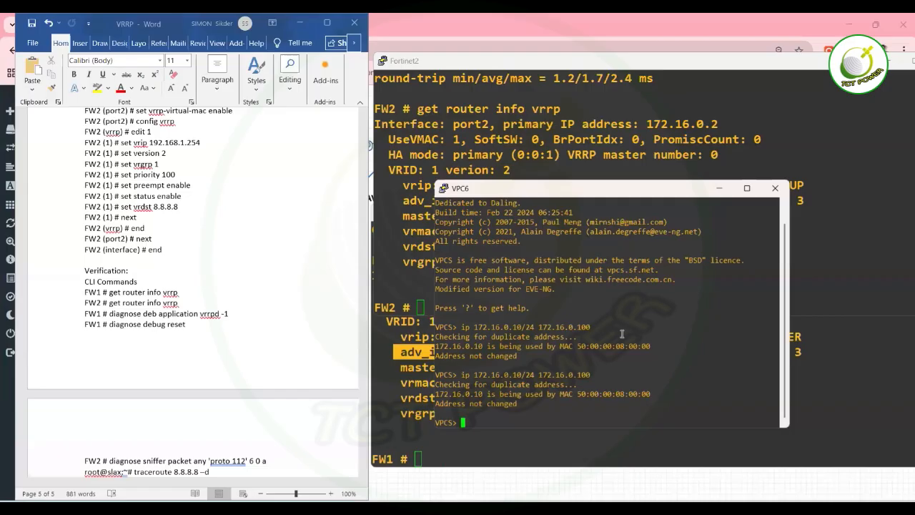
Change VPC6's address to 172.16.0.50/24 with gateway 172.16.0.100.
{"action": "key", "text": "Up"}
{"action": "key", "text": "Left"}
{"action": "key", "text": "Left"}
{"action": "key", "text": "Left"}
{"action": "key", "text": "Left"}
{"action": "key", "text": "Left"}
{"action": "key", "text": "Left"}
{"action": "key", "text": "Left"}
{"action": "key", "text": "Left"}
{"action": "key", "text": "Left"}
{"action": "key", "text": "Left"}
{"action": "key", "text": "Left"}
{"action": "key", "text": "Left"}
{"action": "key", "text": "Left"}
{"action": "key", "text": "Left"}
{"action": "key", "text": "Left"}
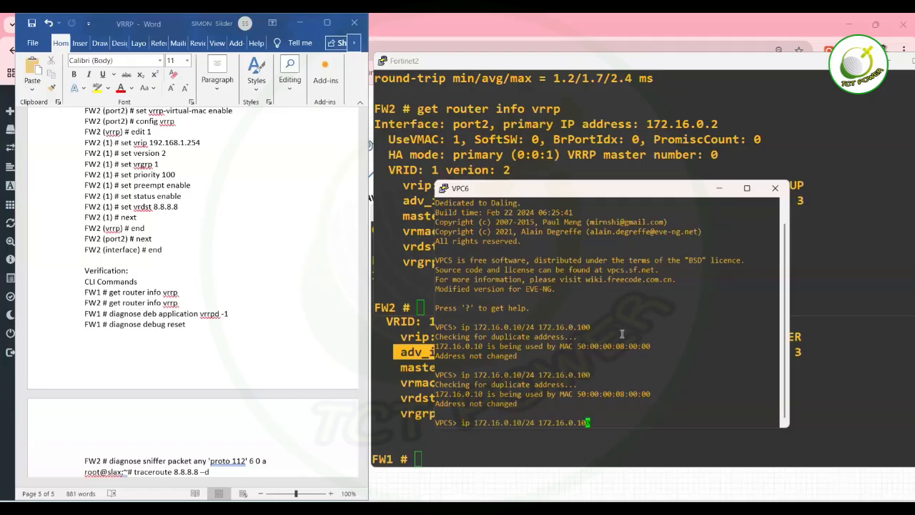
{"action": "key", "text": "BackSpace"}
{"action": "key", "text": "BackSpace"}
{"action": "type", "text": "50"}
{"action": "key", "text": "Right"}
{"action": "key", "text": "Right"}
{"action": "key", "text": "Right"}
{"action": "key", "text": "Right"}
{"action": "key", "text": "Right"}
{"action": "key", "text": "Right"}
{"action": "key", "text": "Right"}
{"action": "key", "text": "Right"}
{"action": "key", "text": "Right"}
{"action": "key", "text": "Right"}
{"action": "key", "text": "Right"}
{"action": "key", "text": "Right"}
{"action": "key", "text": "Right"}
{"action": "key", "text": "Right"}
{"action": "key", "text": "Right"}
{"action": "key", "text": "Right"}
{"action": "key", "text": "Return"}
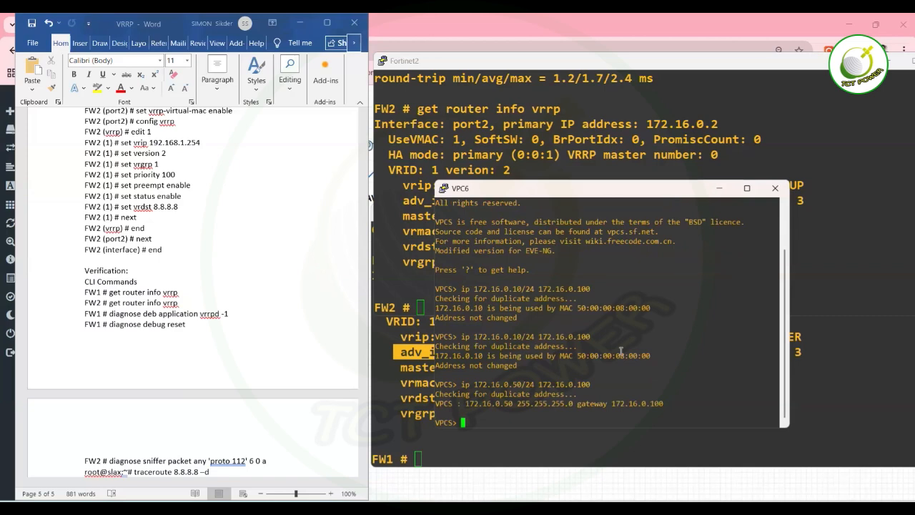
Ping 192.168.0.1 from VPC6, which times out, then start a trace to it.
{"action": "type", "text": "ping 192.168.0.1"}
{"action": "key", "text": "Return"}
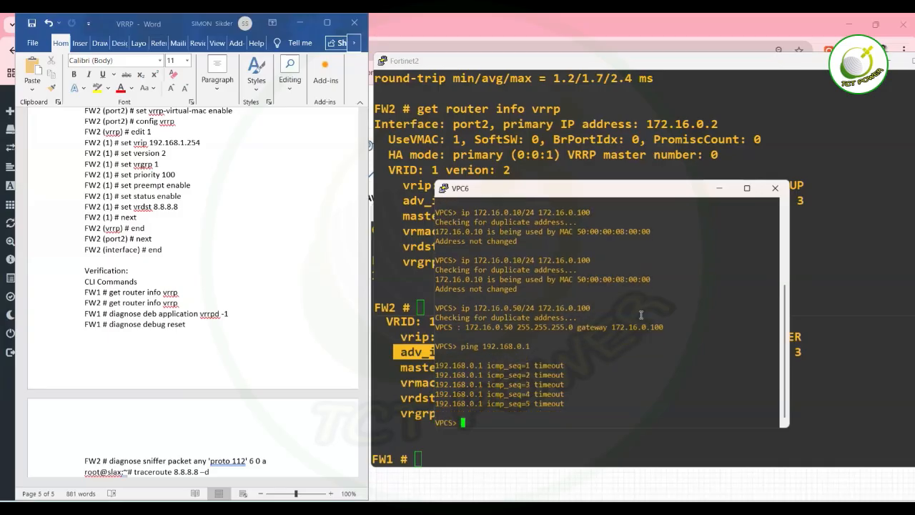
{"action": "type", "text": "trace 192.168.0.1"}
{"action": "key", "text": "Return"}
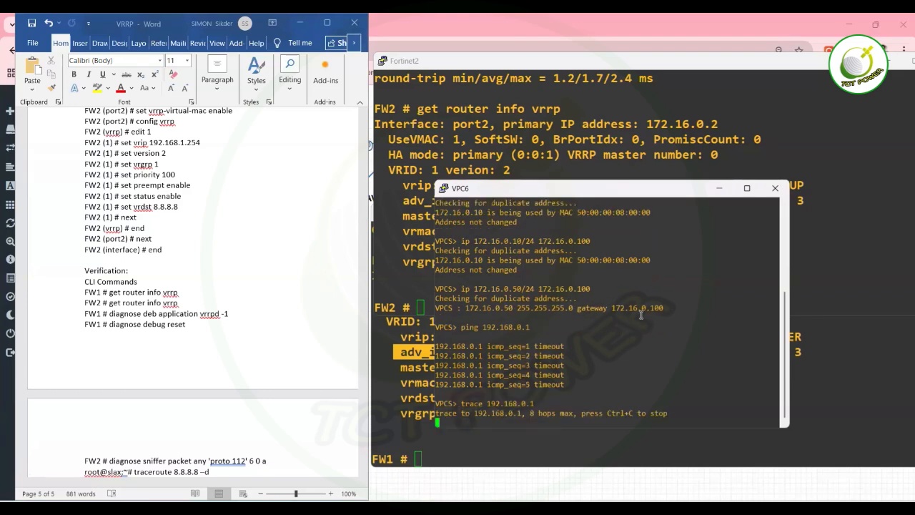
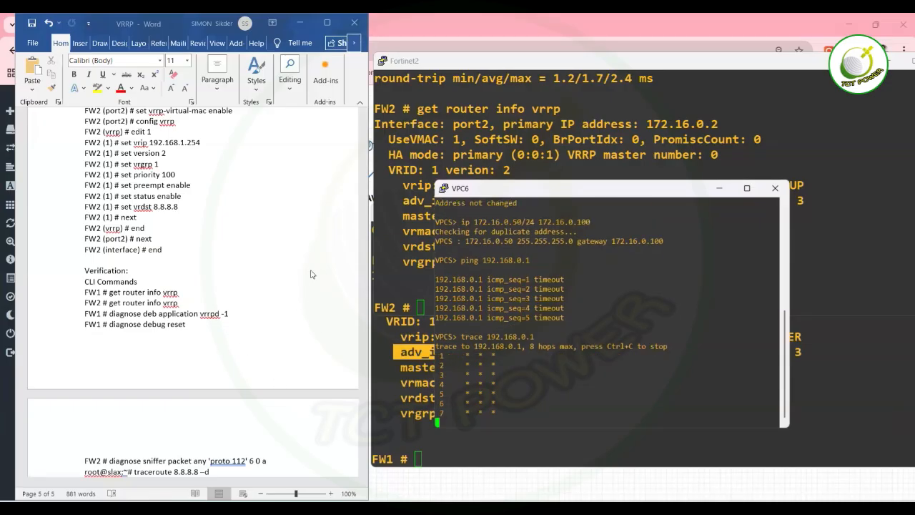
Move the lab notes aside and minimize the VPC6 console to expose FW2's VRRP backup output.
{"action": "left_click", "coordinate": [220, 276]}
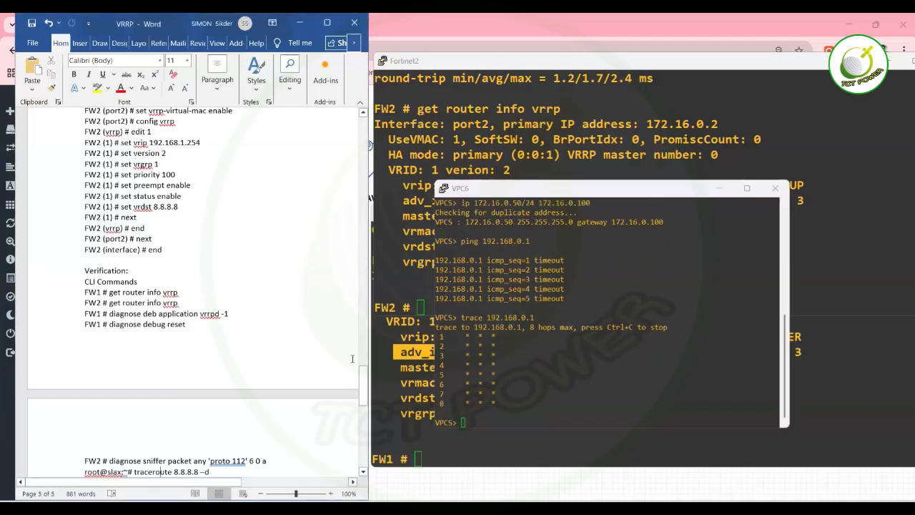
{"action": "left_click_drag", "start_coordinate": [363, 386], "coordinate": [336, 228]}
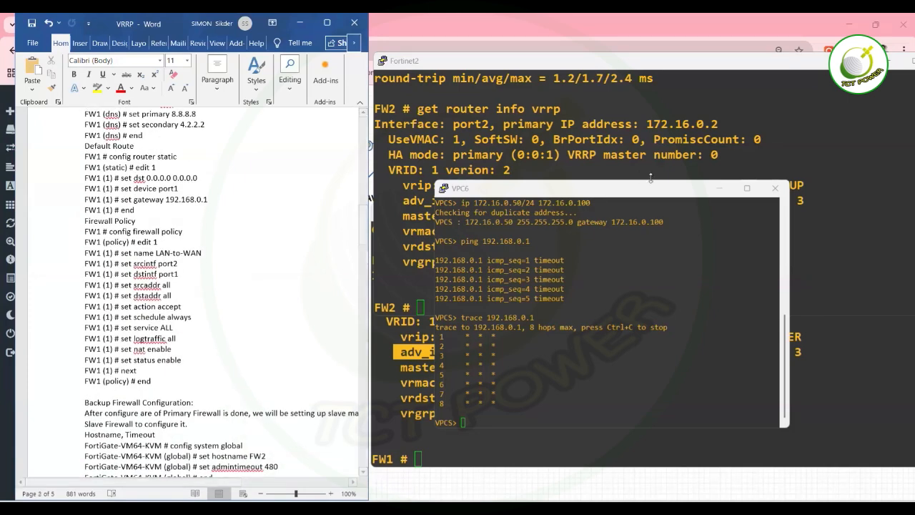
{"action": "left_click", "coordinate": [721, 187]}
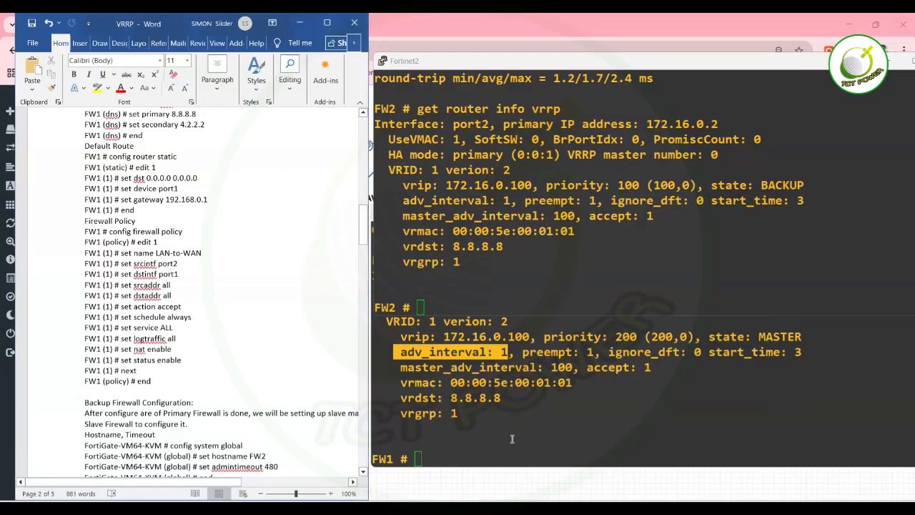
Enlarge FW1's console, enter config firewall policy and create policy entry 1.
{"action": "left_click", "coordinate": [519, 411]}
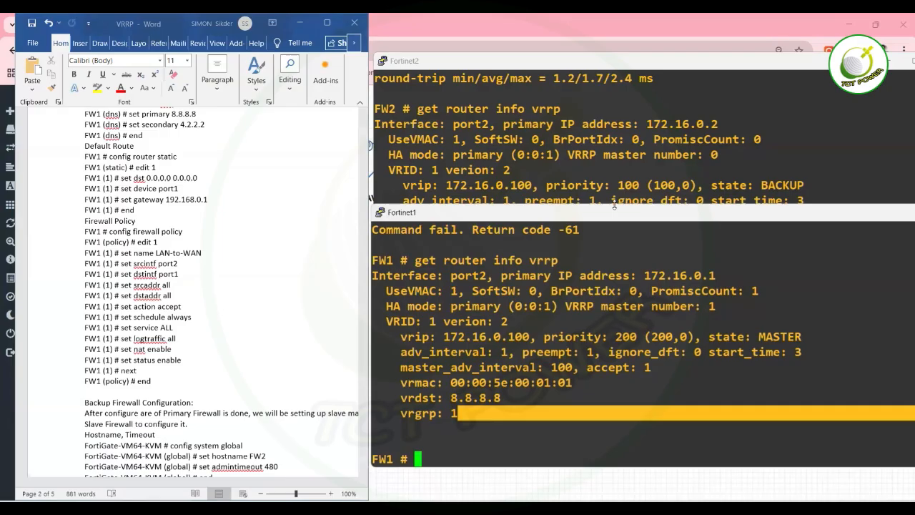
{"action": "left_click_drag", "start_coordinate": [614, 206], "coordinate": [624, 68]}
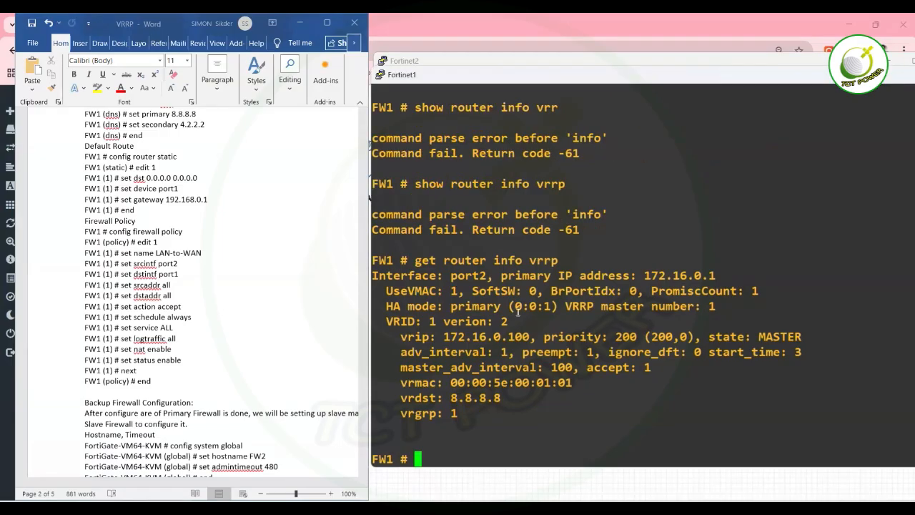
{"action": "type", "text": "config s"}
{"action": "key", "text": "BackSpace"}
{"action": "type", "text": "f"}
{"action": "key", "text": "Tab"}
{"action": "type", "text": "policy"}
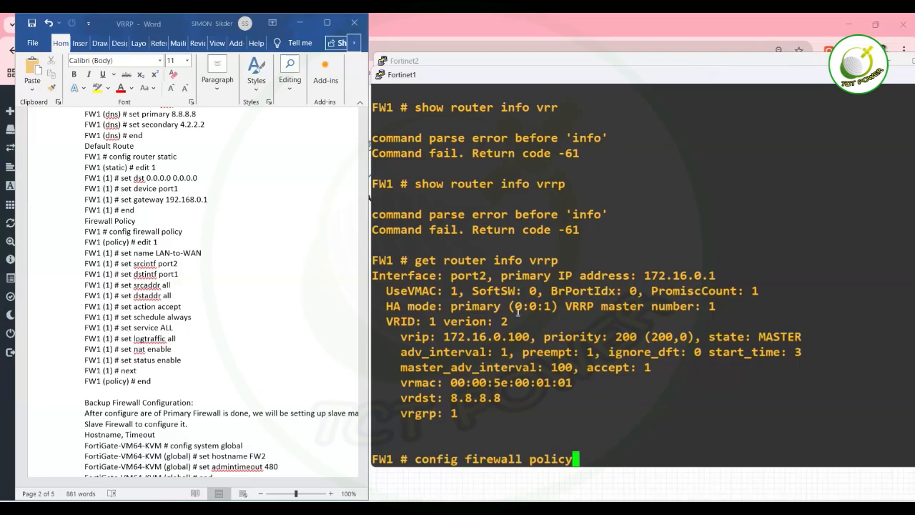
{"action": "type", "text": " e"}
{"action": "key", "text": "BackSpace"}
{"action": "key", "text": "BackSpace"}
{"action": "key", "text": "Return"}
{"action": "type", "text": "edit 1"}
{"action": "key", "text": "Return"}
Name policy 1 LAN-to-W, set source interface port2 and destination port1, then list source addresses.
{"action": "type", "text": "set name LA"}
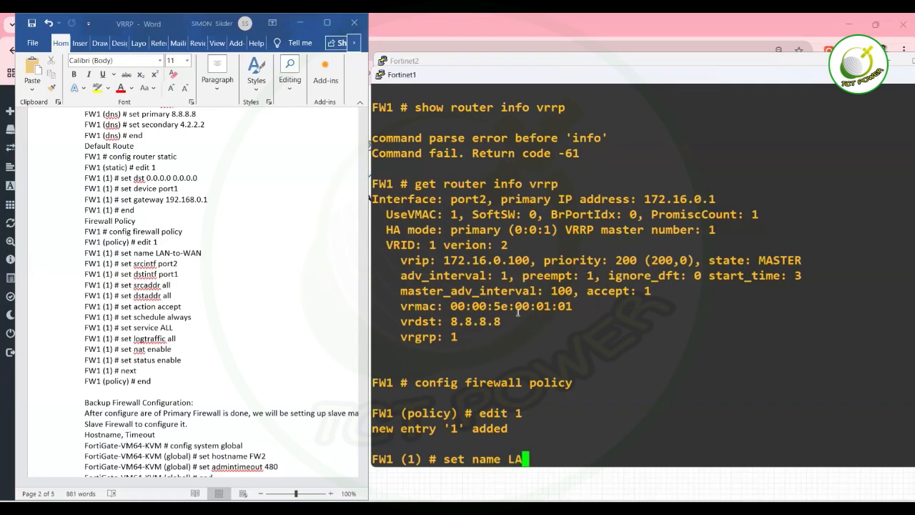
{"action": "type", "text": "N-to-W"}
{"action": "key", "text": "Return"}
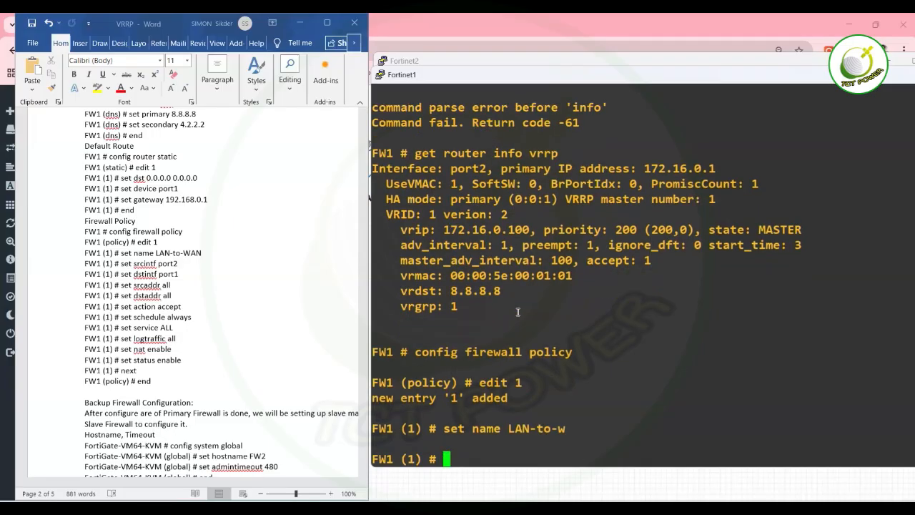
{"action": "type", "text": "set srcintf p"}
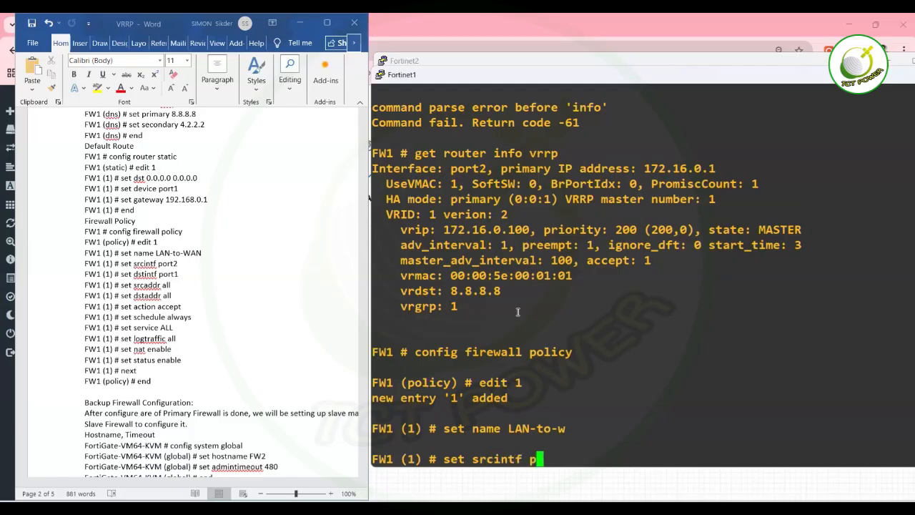
{"action": "type", "text": "ort2"}
{"action": "key", "text": "Return"}
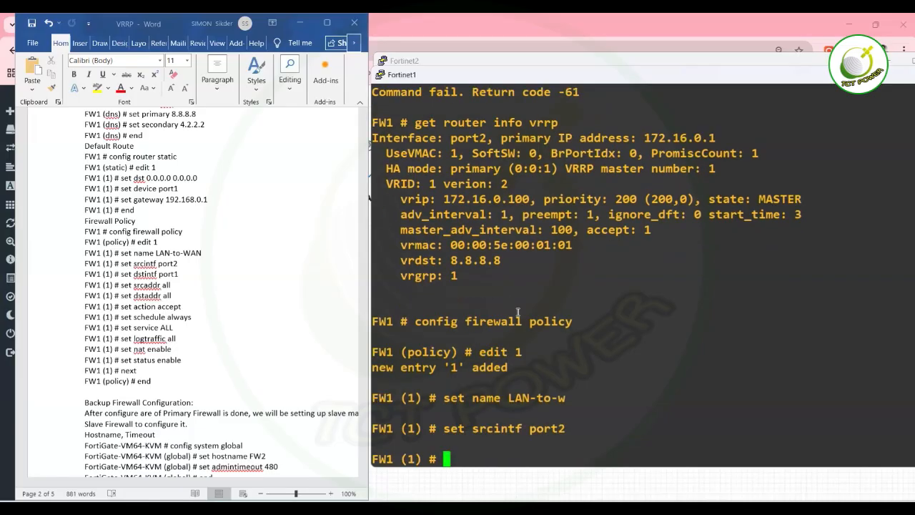
{"action": "type", "text": "set des"}
{"action": "key", "text": "BackSpace"}
{"action": "key", "text": "BackSpace"}
{"action": "type", "text": "stintf"}
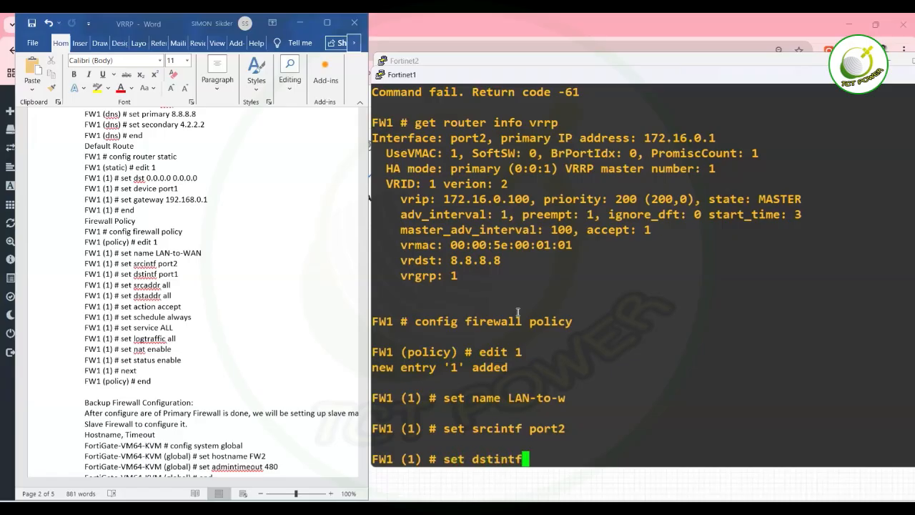
{"action": "type", "text": " port1"}
{"action": "key", "text": "Return"}
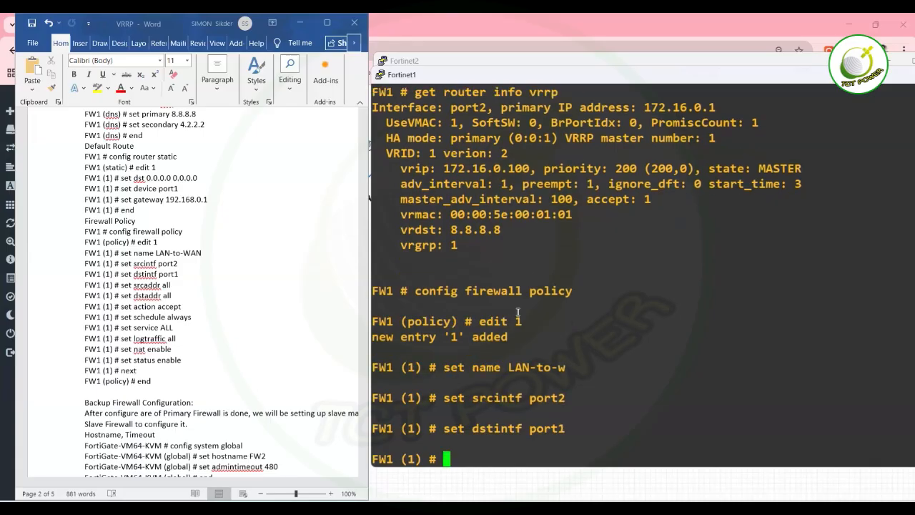
{"action": "type", "text": "set "}
{"action": "type", "text": "sr"}
{"action": "type", "text": "cintf"}
{"action": "key", "text": "BackSpace"}
{"action": "key", "text": "BackSpace"}
{"action": "key", "text": "BackSpace"}
{"action": "key", "text": "BackSpace"}
{"action": "key", "text": "BackSpace"}
{"action": "key", "text": "BackSpace"}
{"action": "key", "text": "BackSpace"}
{"action": "type", "text": "srcaddr"}
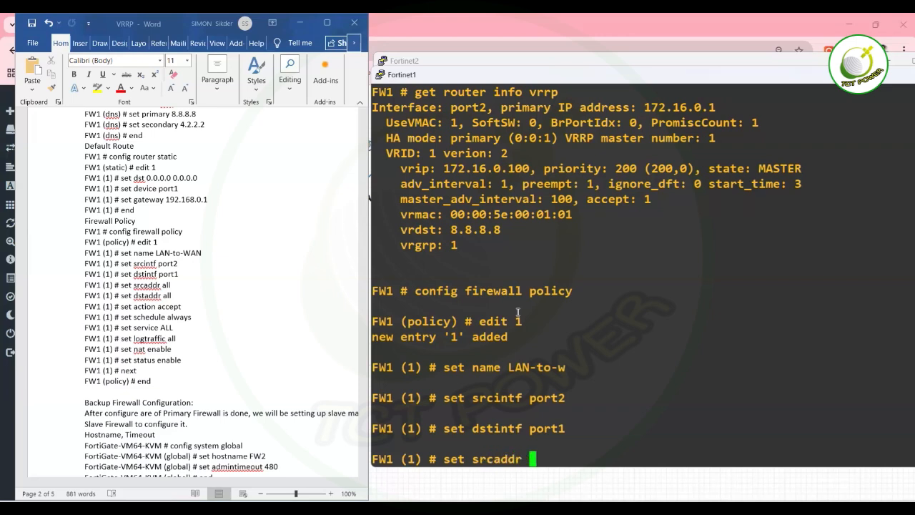
{"action": "key", "text": "question"}
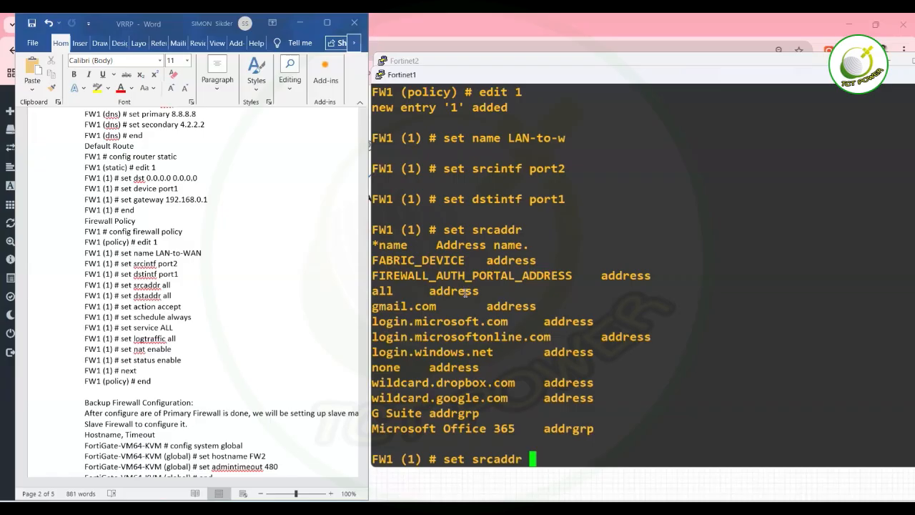
Set FW1 policy 1's source and destination addresses to all, action accept, schedule always, service ALL.
{"action": "type", "text": "all"}
{"action": "key", "text": "Return"}
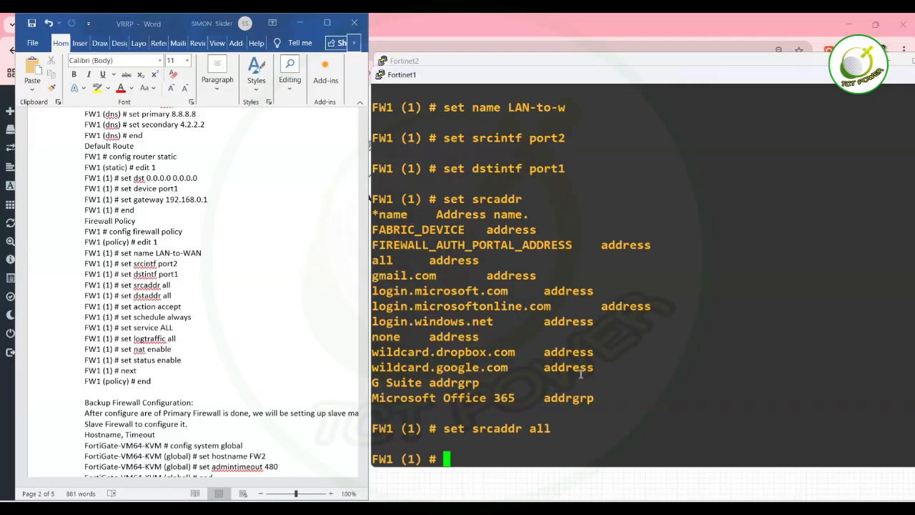
{"action": "type", "text": "set dstaddr all"}
{"action": "key", "text": "Return"}
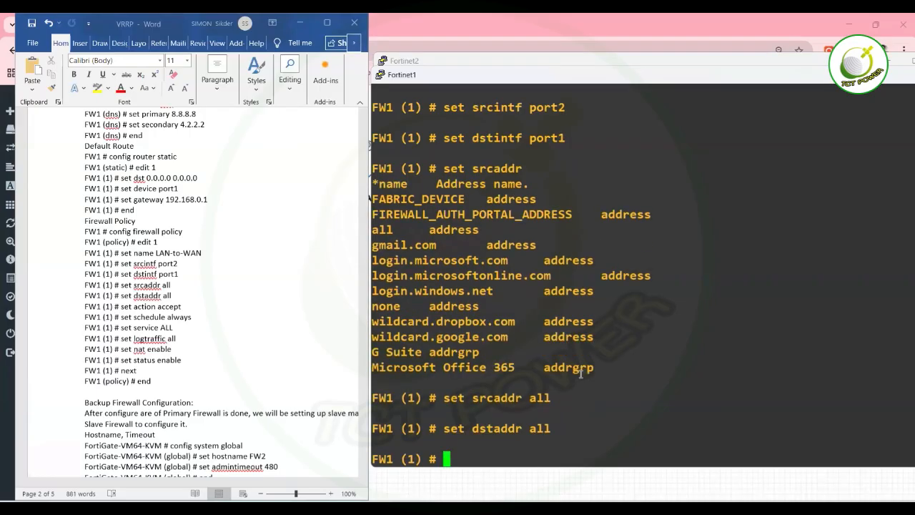
{"action": "type", "text": "set action accept"}
{"action": "key", "text": "Return"}
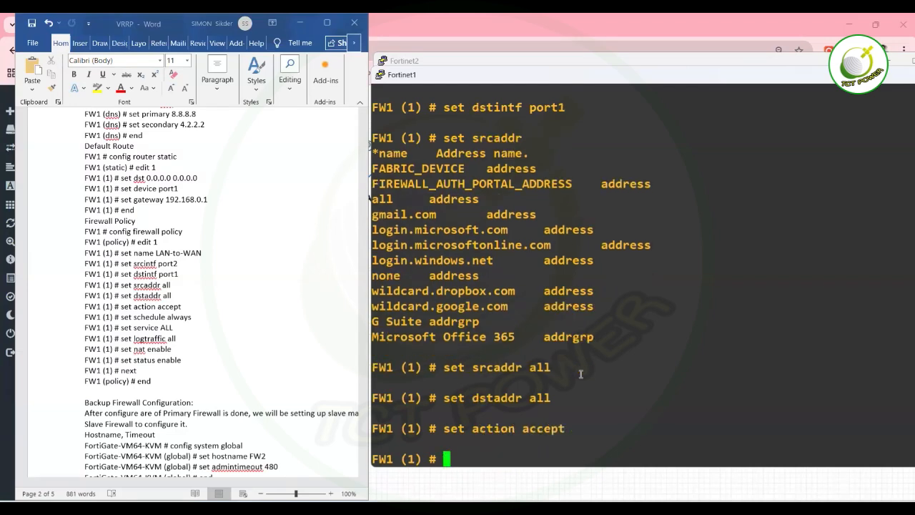
{"action": "type", "text": "set schedule always"}
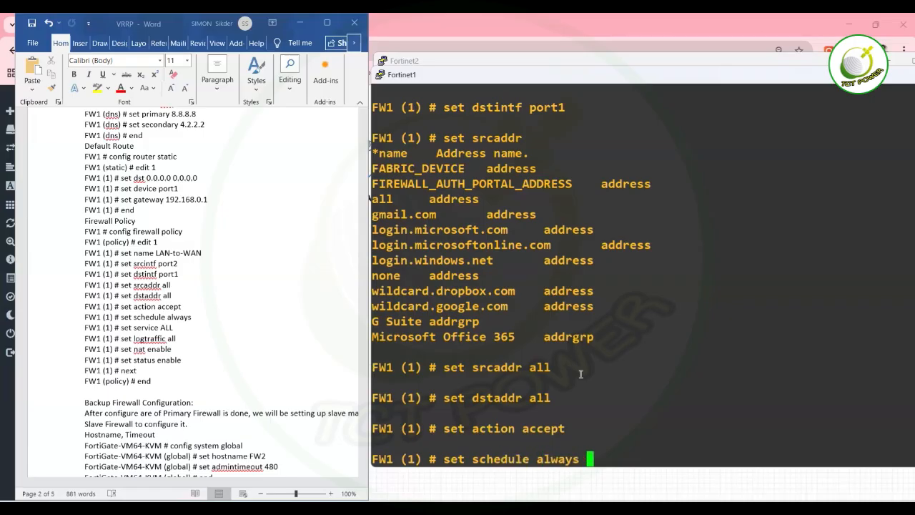
{"action": "key", "text": "Return"}
{"action": "type", "text": "set service"}
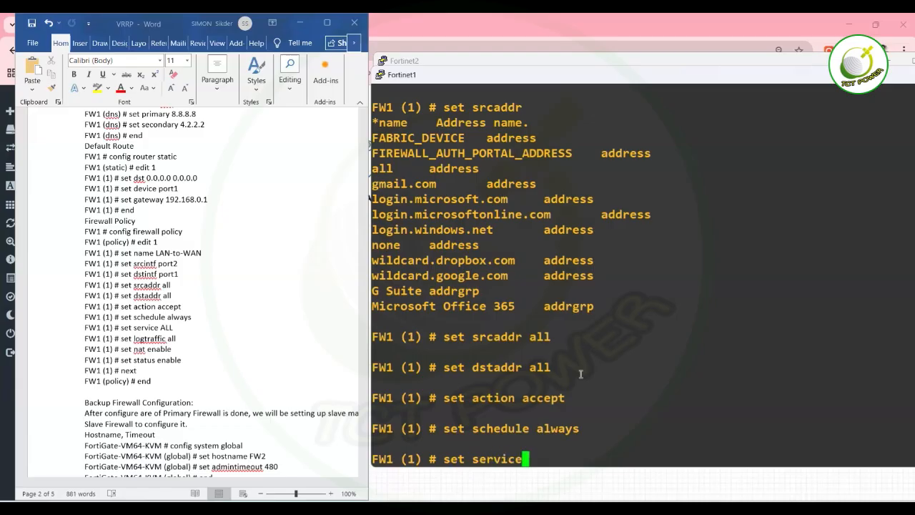
{"action": "type", "text": " a"}
{"action": "key", "text": "BackSpace"}
{"action": "type", "text": "ALL"}
{"action": "key", "text": "Return"}
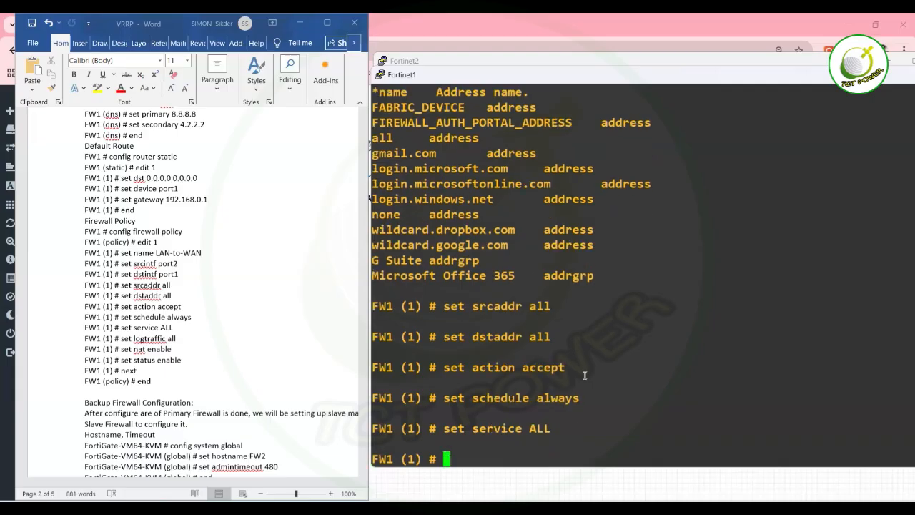
Log all traffic, enable NAT and the policy status, then save with next and end.
{"action": "type", "text": "set log"}
{"action": "key", "text": "Tab"}
{"action": "type", "text": "a"}
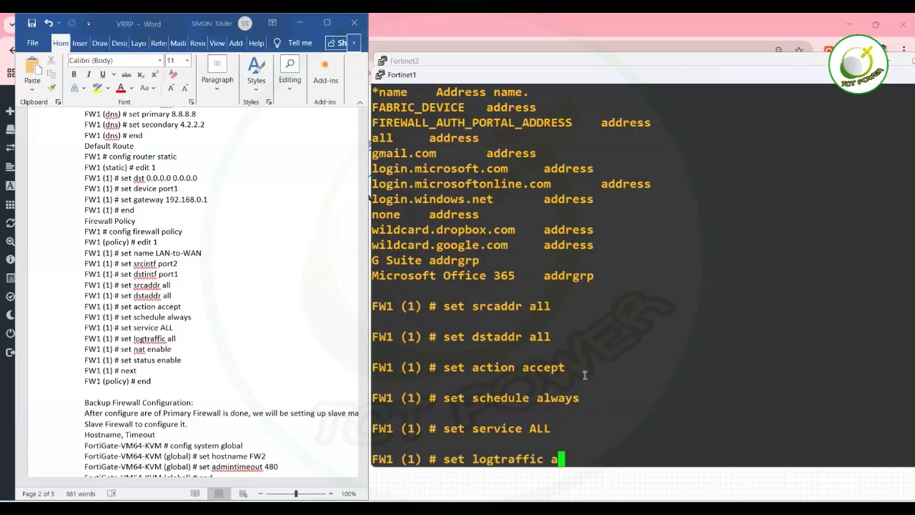
{"action": "type", "text": "ll"}
{"action": "key", "text": "Return"}
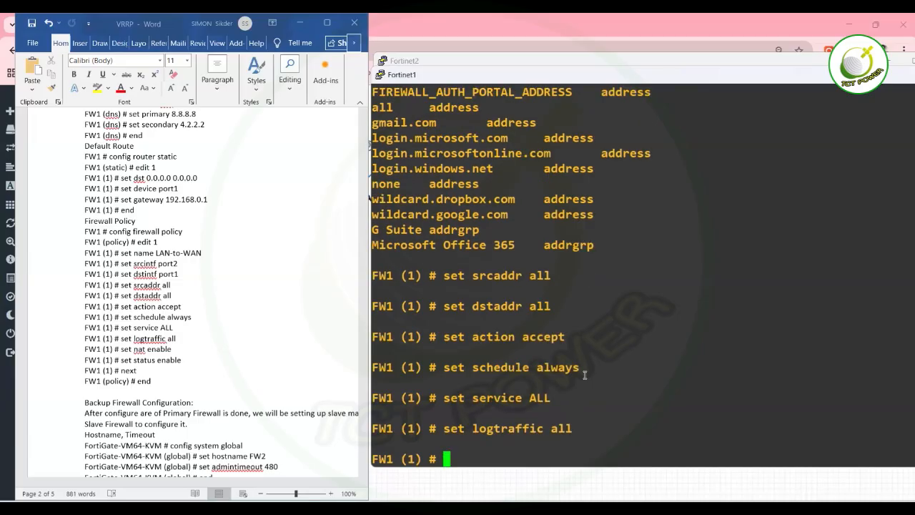
{"action": "type", "text": "set nat enable"}
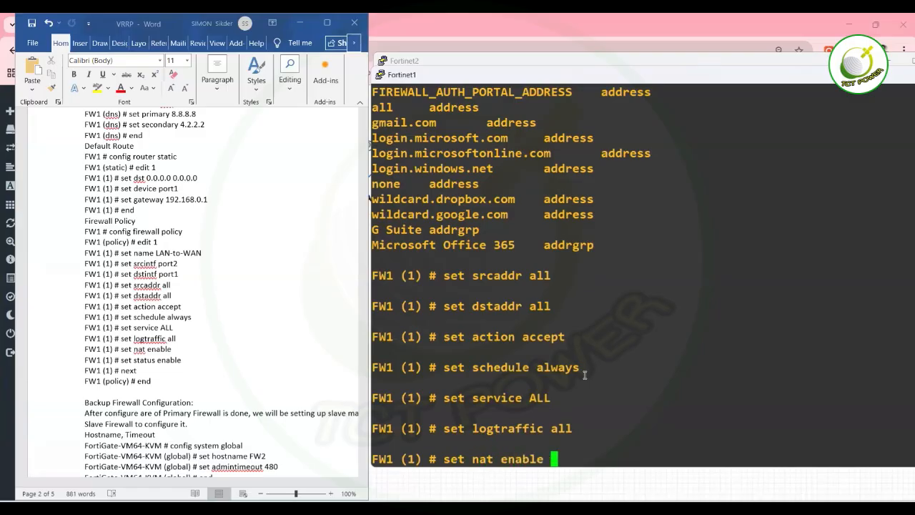
{"action": "key", "text": "Return"}
{"action": "type", "text": "set status "}
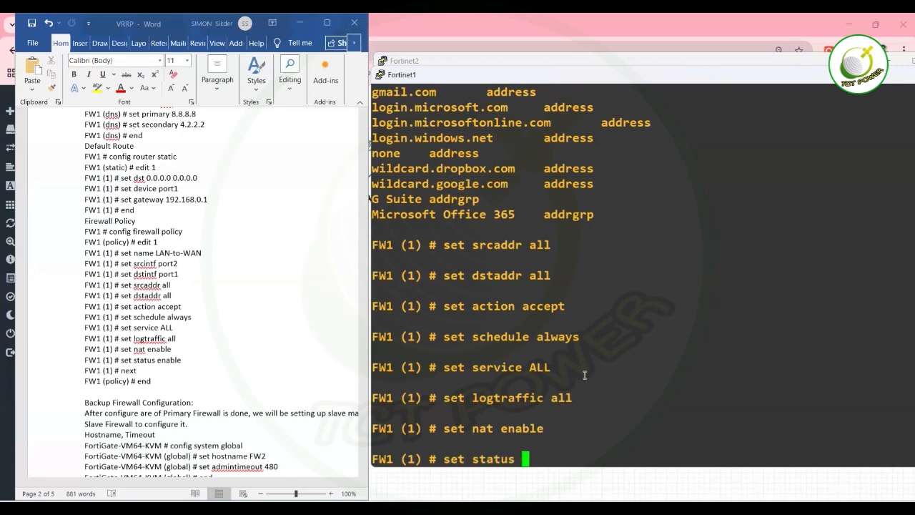
{"action": "type", "text": "enable"}
{"action": "key", "text": "Return"}
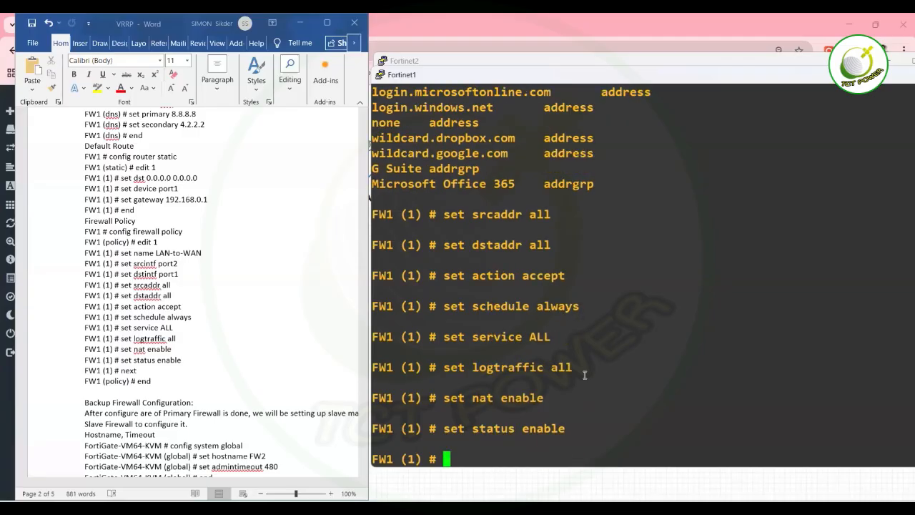
{"action": "type", "text": "next"}
{"action": "key", "text": "Return"}
{"action": "type", "text": "end"}
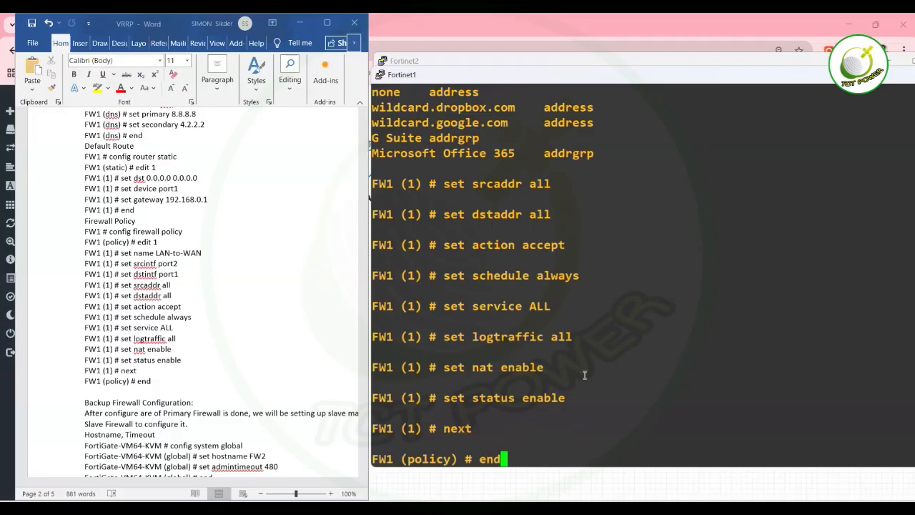
{"action": "key", "text": "Return"}
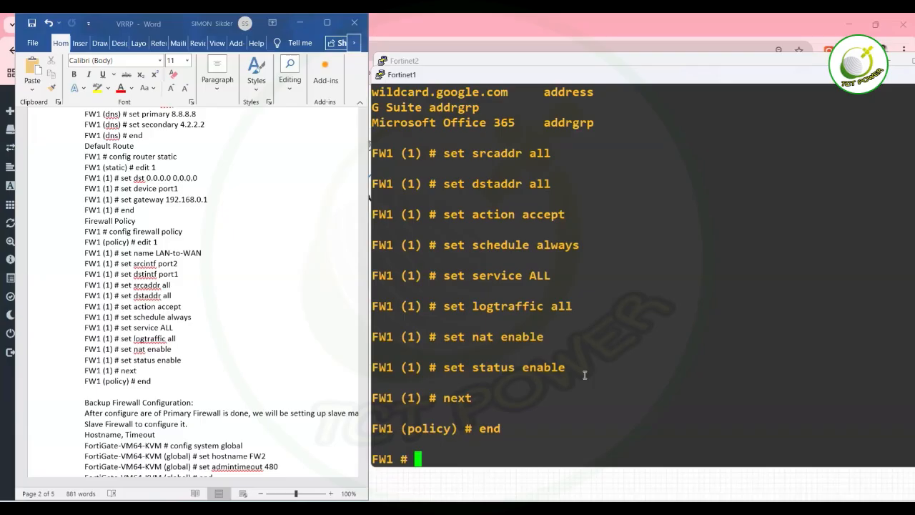
Rerun VPC6's trace to 192.168.0.1, then stop it.
{"action": "mouse_move", "coordinate": [643, 509]}
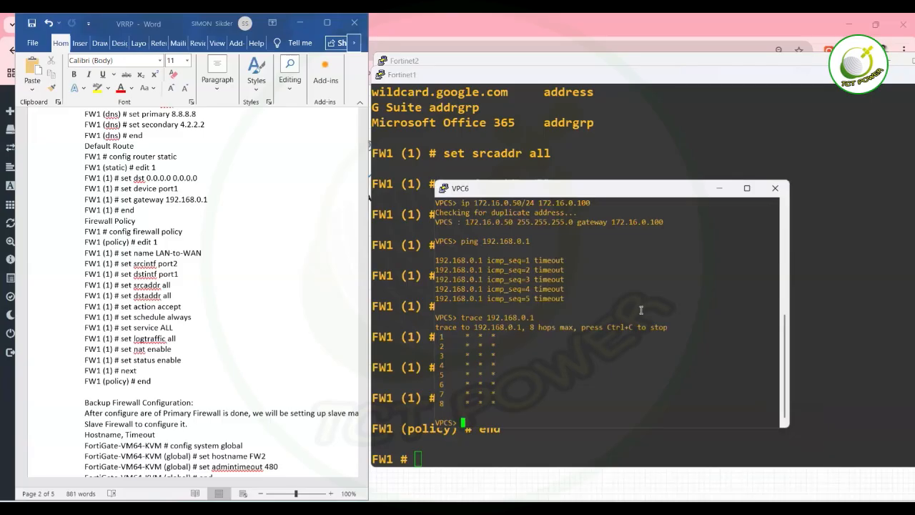
{"action": "key", "text": "Up"}
{"action": "key", "text": "Return"}
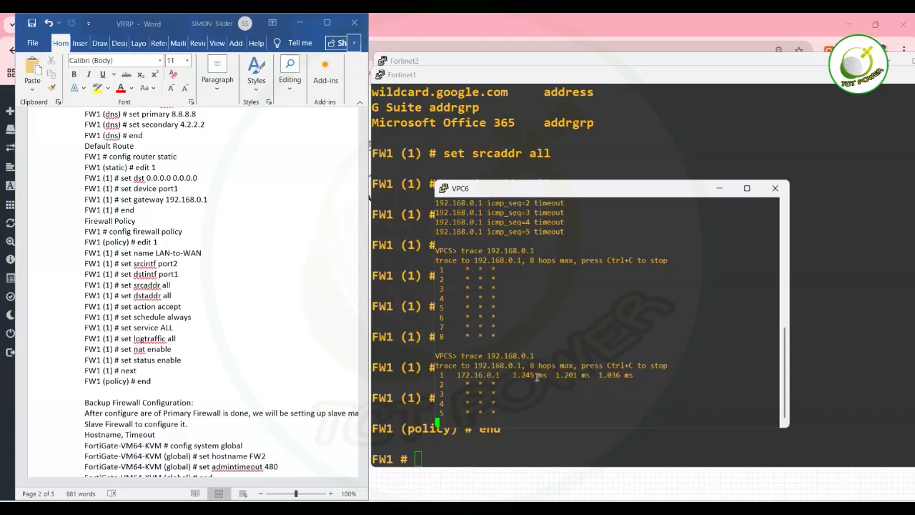
{"action": "key", "text": "ctrl+c"}
Ping 8.8.8.8 from VPC6, then run trace 8.8.8.8.
{"action": "type", "text": "ping 8."}
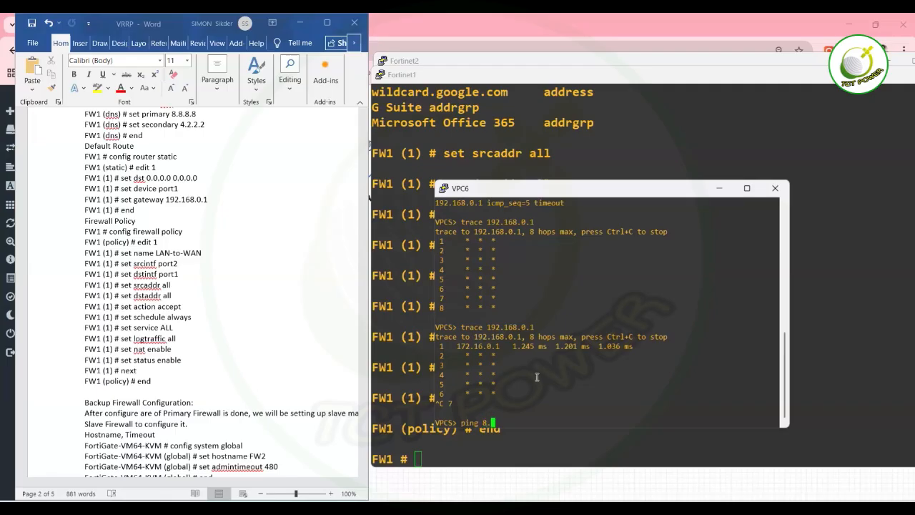
{"action": "type", "text": "8.8.8"}
{"action": "key", "text": "Return"}
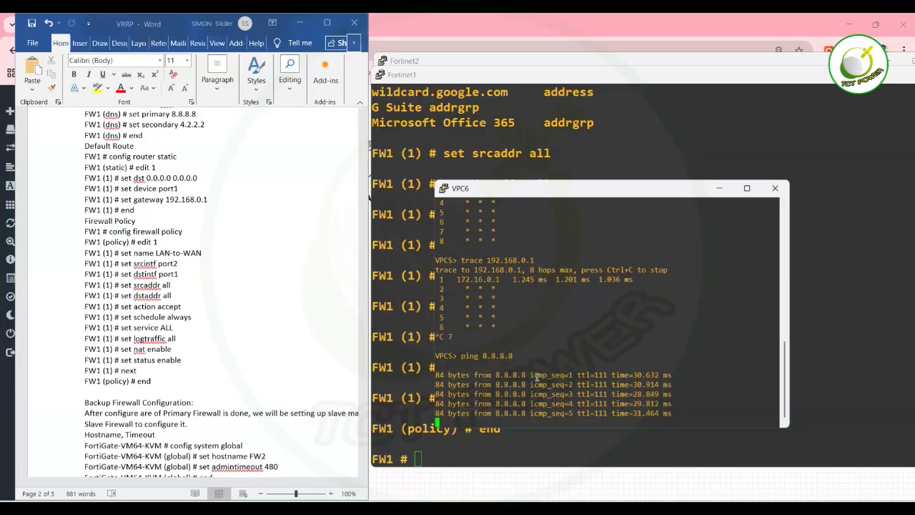
{"action": "type", "text": "trace "}
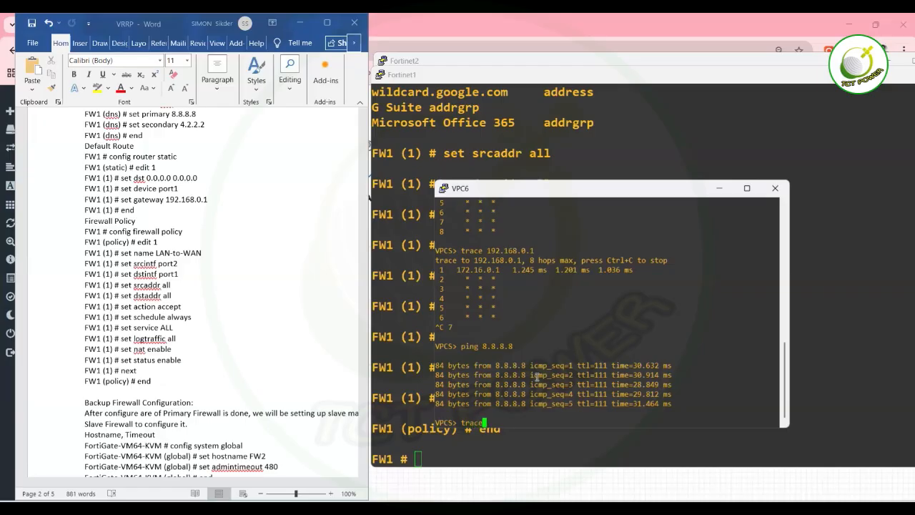
{"action": "type", "text": "8.8.8.8"}
{"action": "key", "text": "Return"}
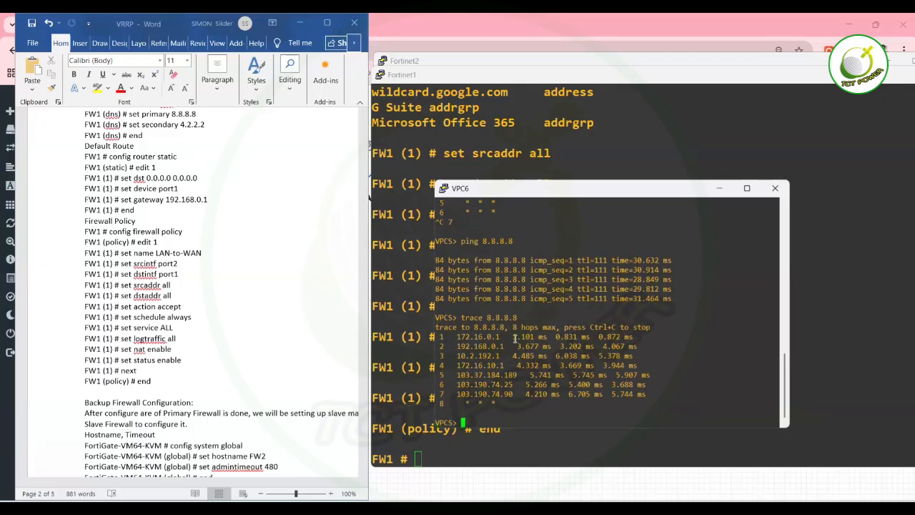
Highlight the trace hops in VPC6: 172.16.0.1, 192.168.0.1, and hops 3 through 7.
{"action": "left_click_drag", "start_coordinate": [458, 336], "coordinate": [524, 338]}
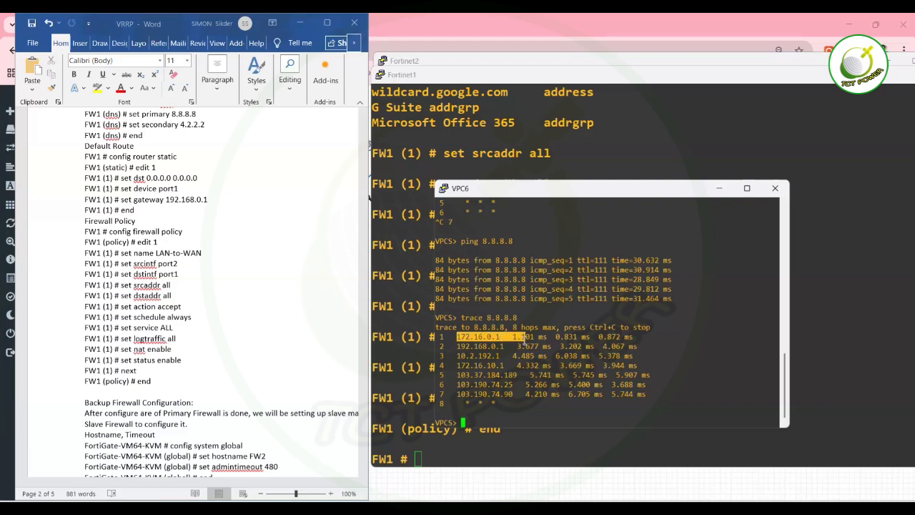
{"action": "left_click_drag", "start_coordinate": [451, 346], "coordinate": [500, 337]}
{"action": "left_click_drag", "start_coordinate": [455, 356], "coordinate": [520, 393]}
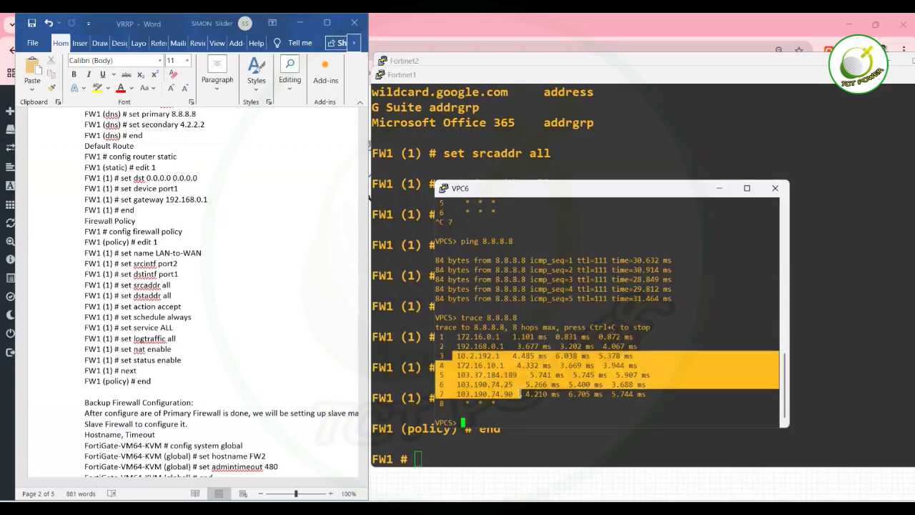
{"action": "left_click", "coordinate": [519, 393]}
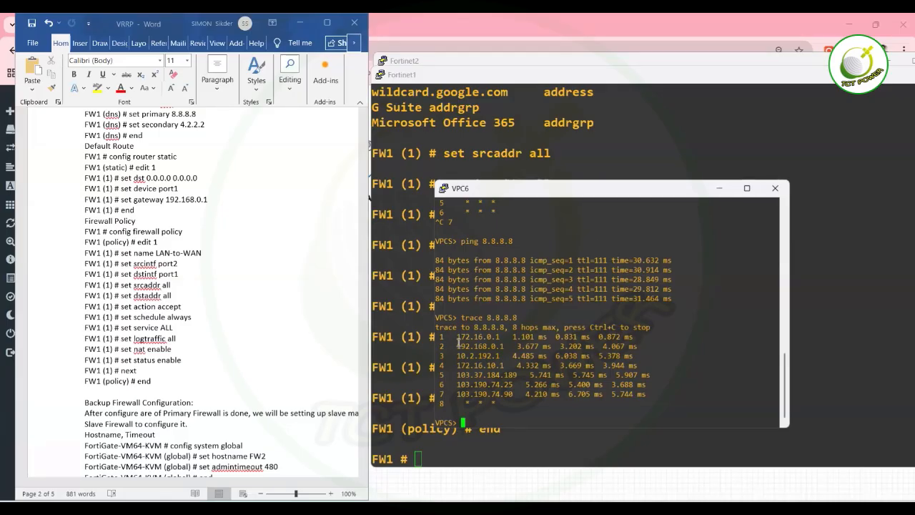
{"action": "left_click_drag", "start_coordinate": [456, 336], "coordinate": [504, 333]}
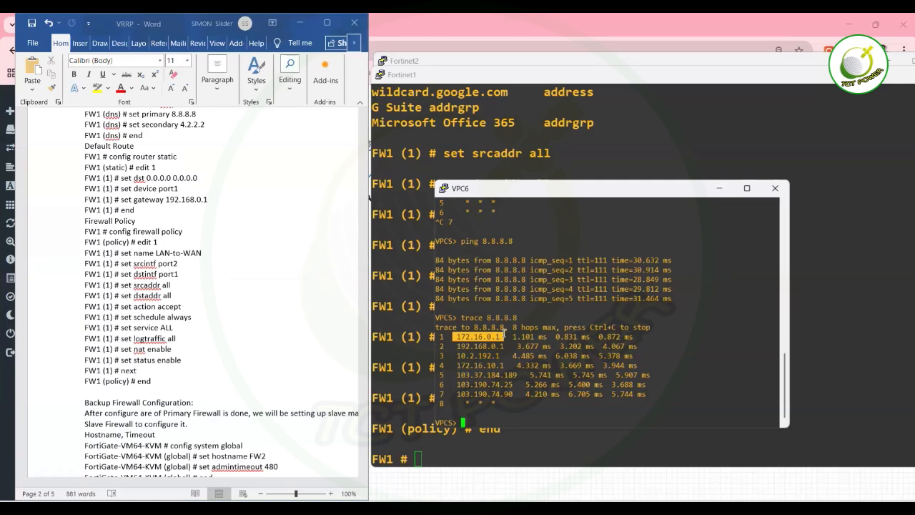
Move the Fortinet1 console down and bring the FW2 console to the front.
{"action": "left_click", "coordinate": [667, 95]}
{"action": "left_click_drag", "start_coordinate": [669, 76], "coordinate": [664, 254]}
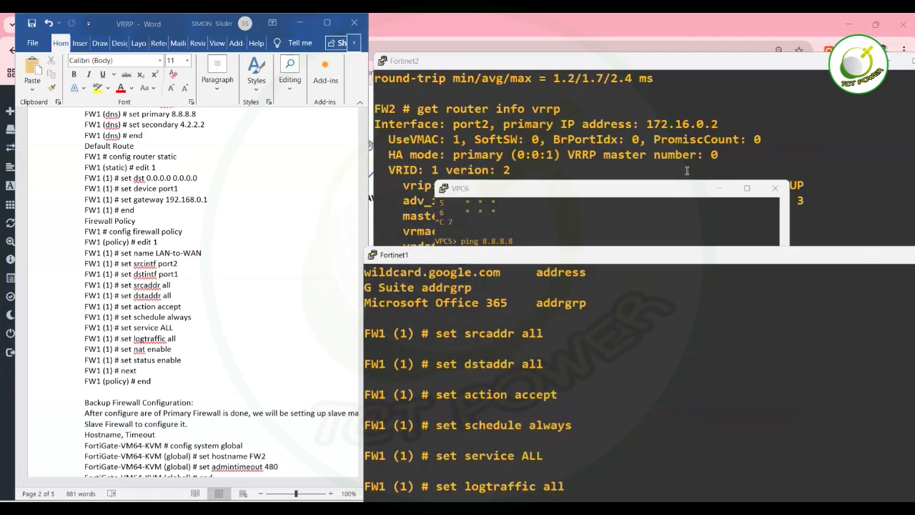
{"action": "left_click", "coordinate": [687, 172]}
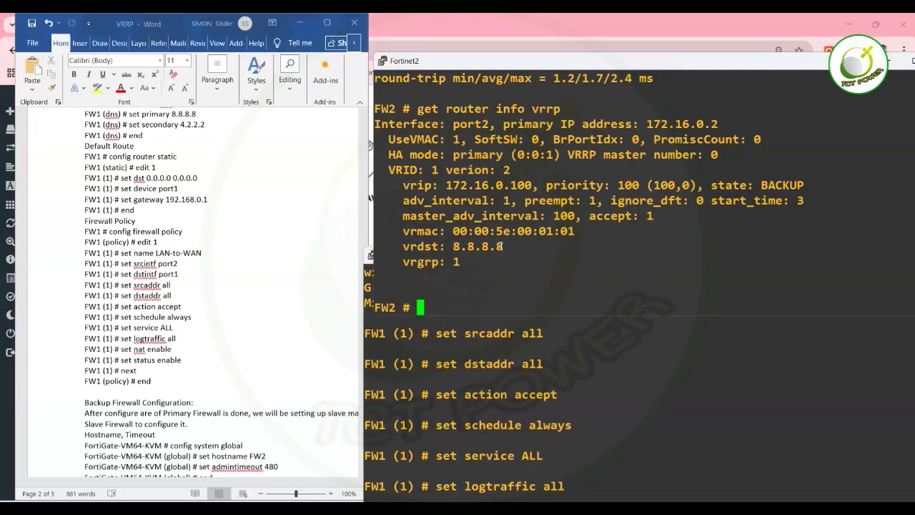
On FW2, enter config firewall policy and create policy entry 1.
{"action": "type", "text": "config system"}
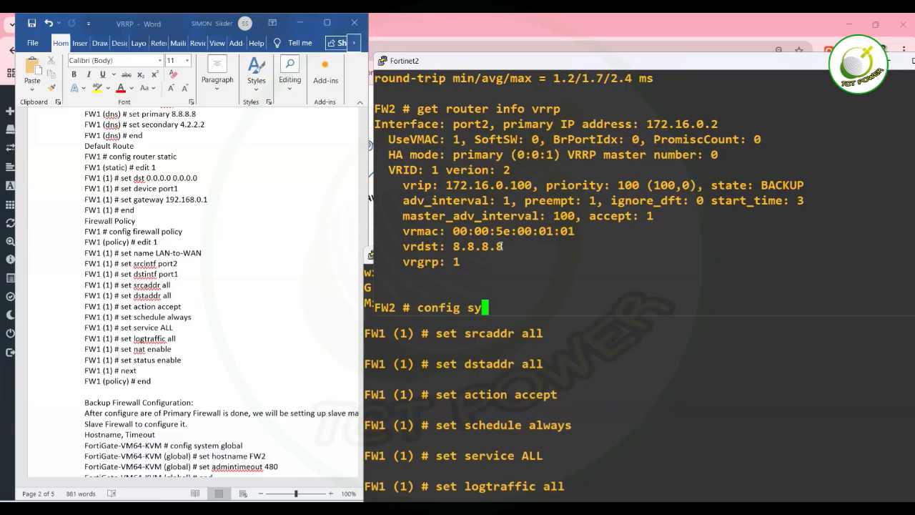
{"action": "key", "text": "BackSpace"}
{"action": "key", "text": "BackSpace"}
{"action": "key", "text": "BackSpace"}
{"action": "key", "text": "BackSpace"}
{"action": "key", "text": "BackSpace"}
{"action": "key", "text": "BackSpace"}
{"action": "key", "text": "BackSpace"}
{"action": "type", "text": "firewall por"}
{"action": "key", "text": "BackSpace"}
{"action": "type", "text": "licy"}
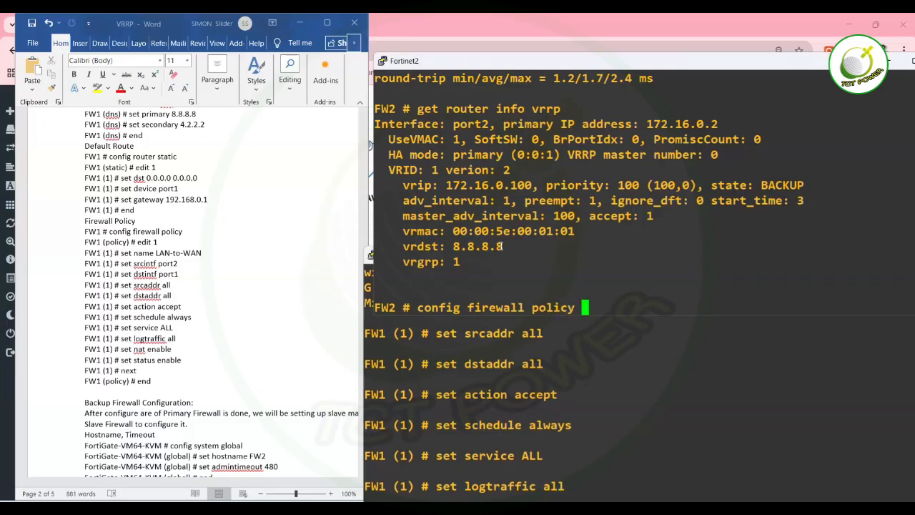
{"action": "key", "text": "Return"}
{"action": "type", "text": "ed"}
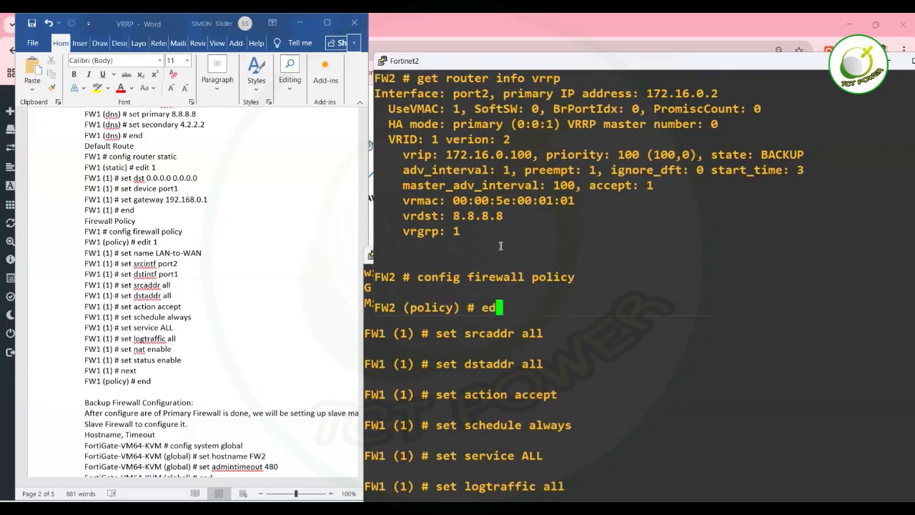
{"action": "type", "text": "it 1"}
{"action": "key", "text": "Return"}
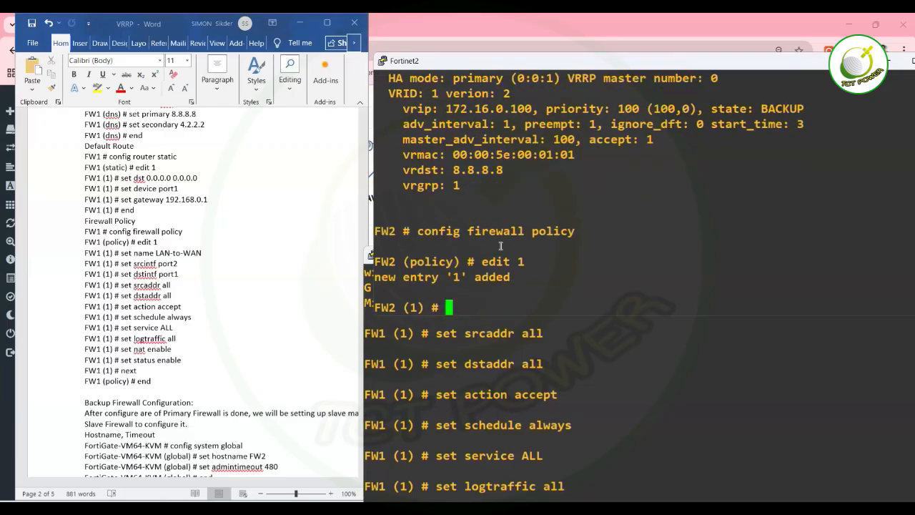
{"action": "key", "text": "Return"}
Name FW2's policy 1 LAN-to-WAN.
{"action": "type", "text": "set n"}
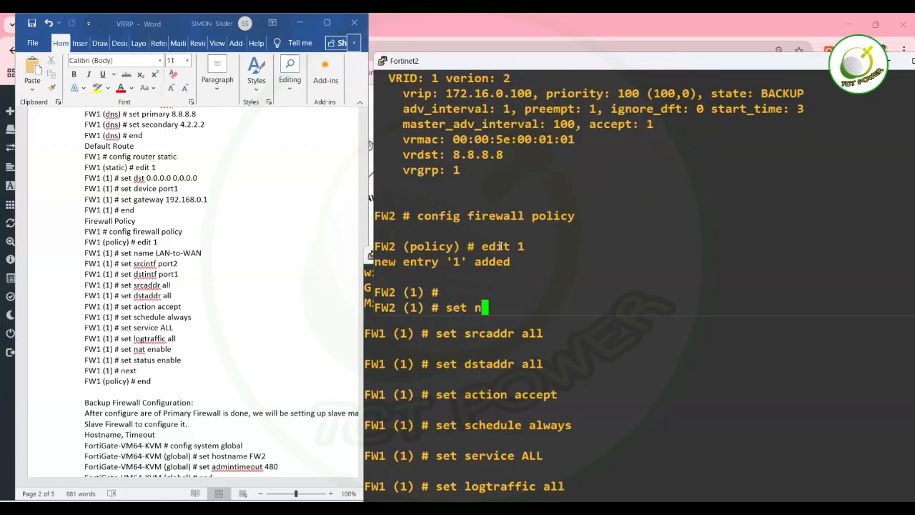
{"action": "type", "text": "ame LAN-to-"}
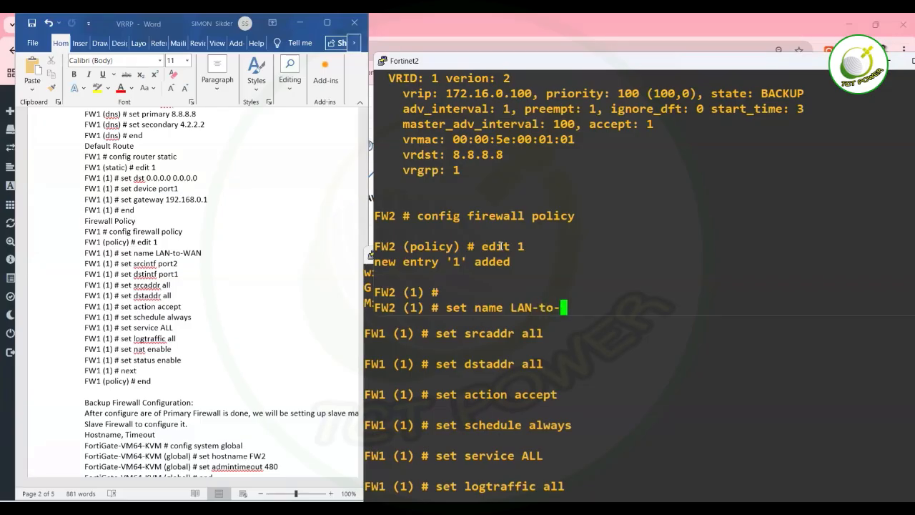
{"action": "key", "text": "Return"}
{"action": "type", "text": "w"}
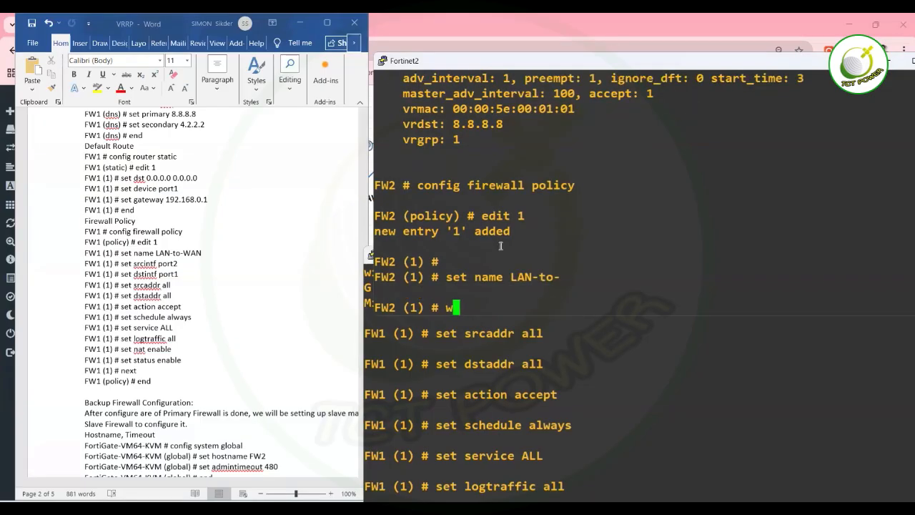
{"action": "key", "text": "BackSpace"}
{"action": "type", "text": "set name LAN-to-"}
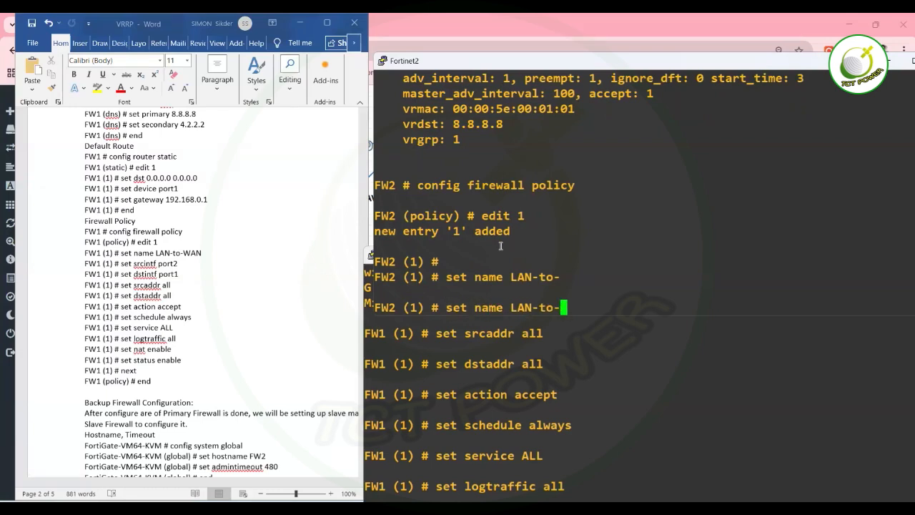
{"action": "type", "text": "WAN"}
{"action": "key", "text": "Return"}
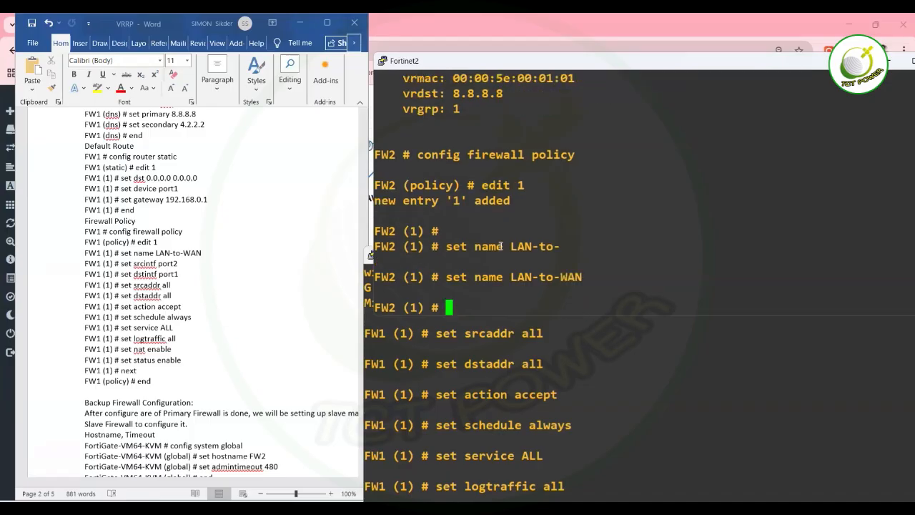
Set source interface port2, destination interface port1, and source address all.
{"action": "type", "text": "se"}
{"action": "key", "text": "BackSpace"}
{"action": "type", "text": "t srr"}
{"action": "key", "text": "BackSpace"}
{"action": "type", "text": "cintf port"}
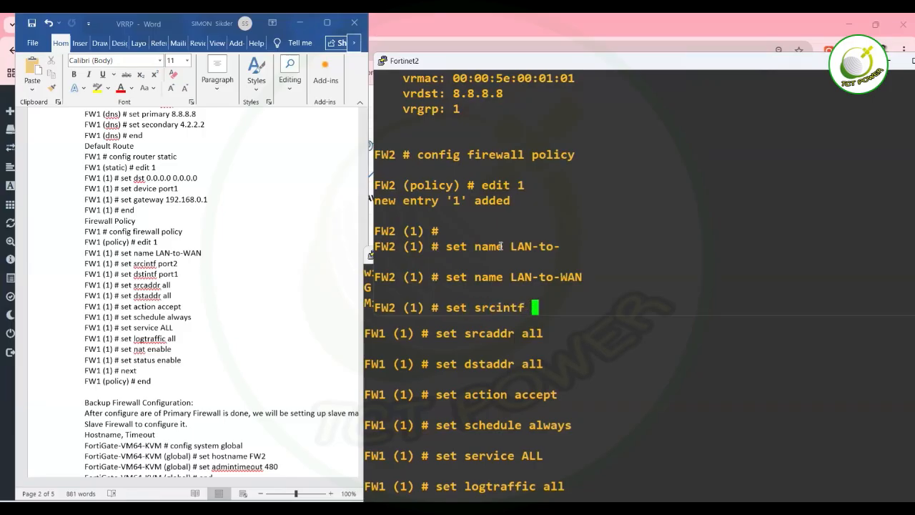
{"action": "type", "text": "2"}
{"action": "key", "text": "Return"}
{"action": "type", "text": "set dstintf"}
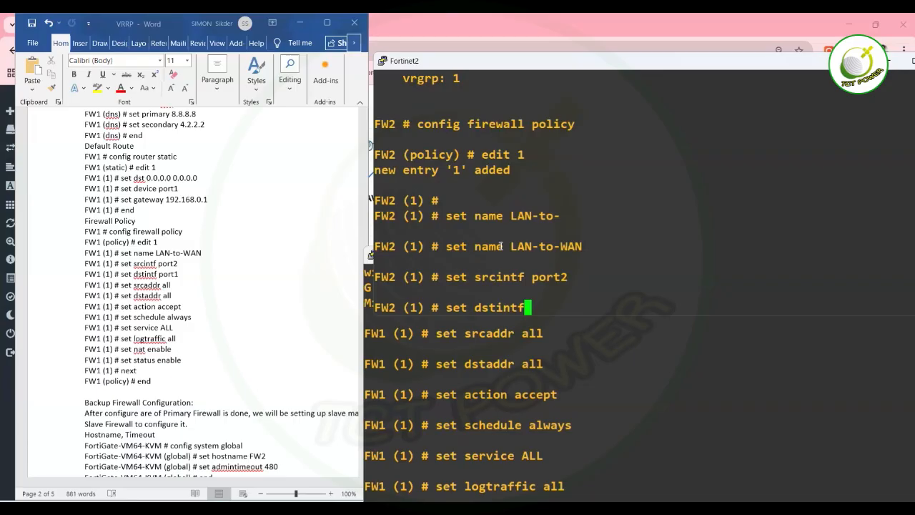
{"action": "type", "text": " port"}
{"action": "type", "text": "1"}
{"action": "key", "text": "Return"}
{"action": "type", "text": "set"}
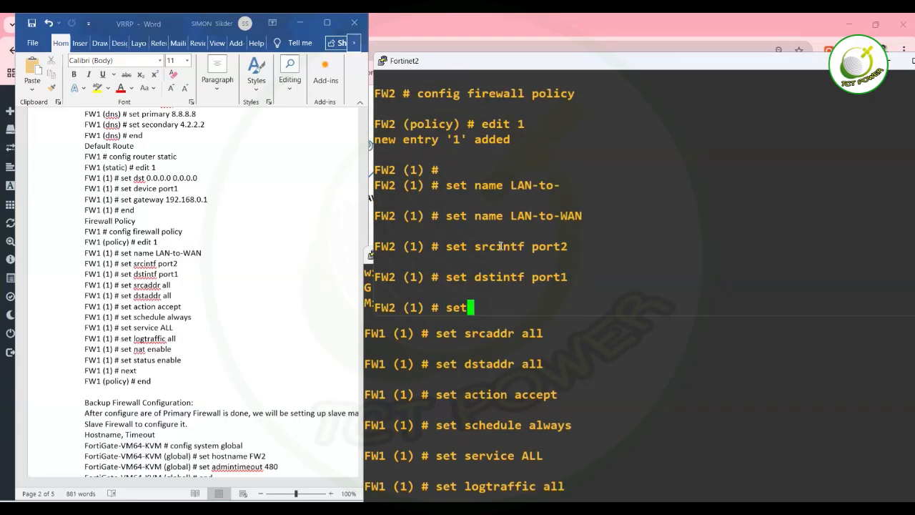
{"action": "type", "text": " srcaddr all"}
{"action": "key", "text": "Return"}
{"action": "type", "text": "set d"}
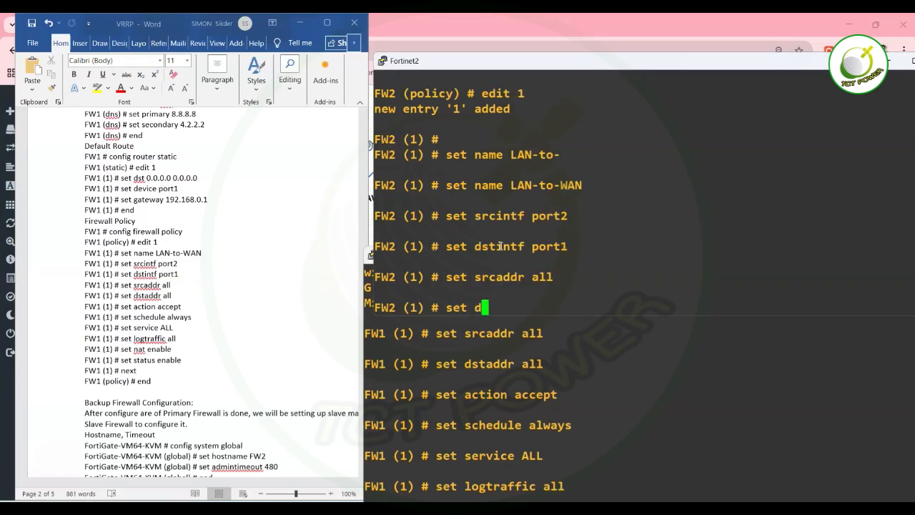
{"action": "type", "text": "stintf"}
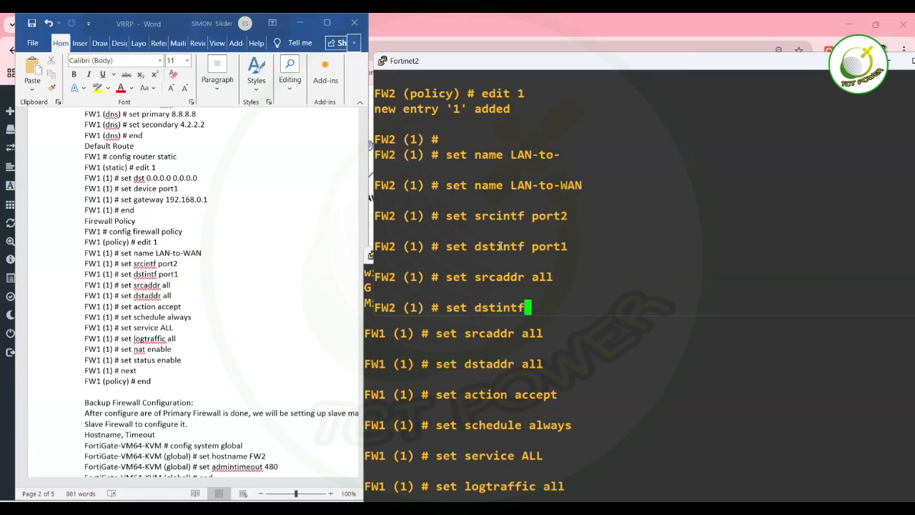
Set FW2 policy's destination address to all, schedule always, and action accept.
{"action": "key", "text": "BackSpace"}
{"action": "key", "text": "BackSpace"}
{"action": "key", "text": "BackSpace"}
{"action": "key", "text": "BackSpace"}
{"action": "key", "text": "BackSpace"}
{"action": "key", "text": "BackSpace"}
{"action": "key", "text": "BackSpace"}
{"action": "type", "text": "s"}
{"action": "key", "text": "BackSpace"}
{"action": "type", "text": "dstaddr all"}
{"action": "key", "text": "Return"}
{"action": "type", "text": "set "}
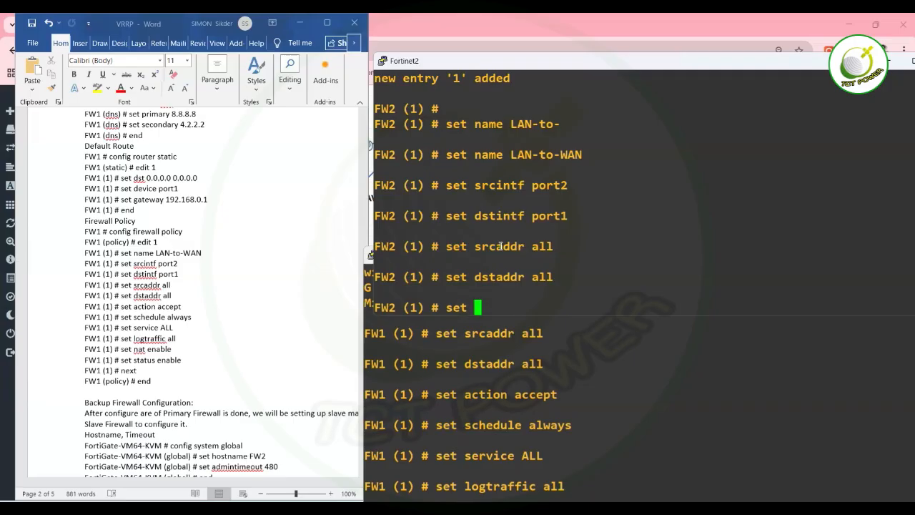
{"action": "type", "text": "sc"}
{"action": "key", "text": "Tab"}
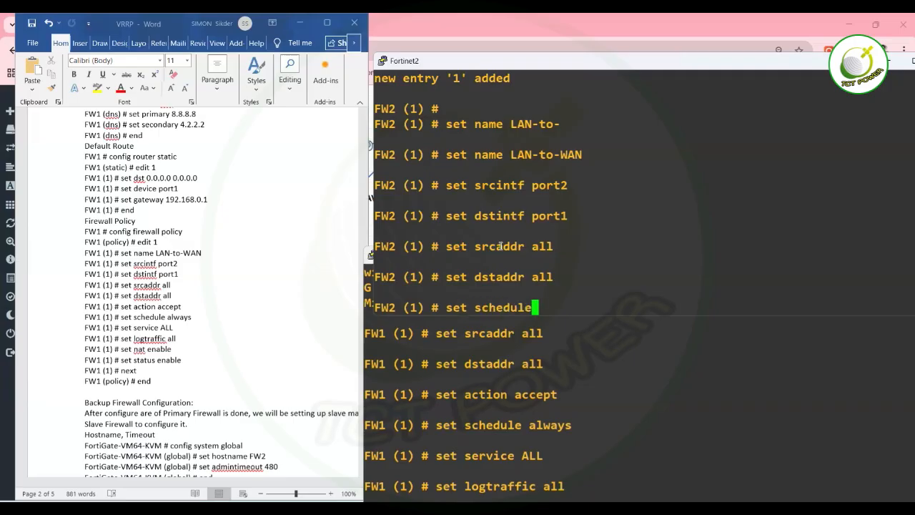
{"action": "type", "text": "a"}
{"action": "key", "text": "Tab"}
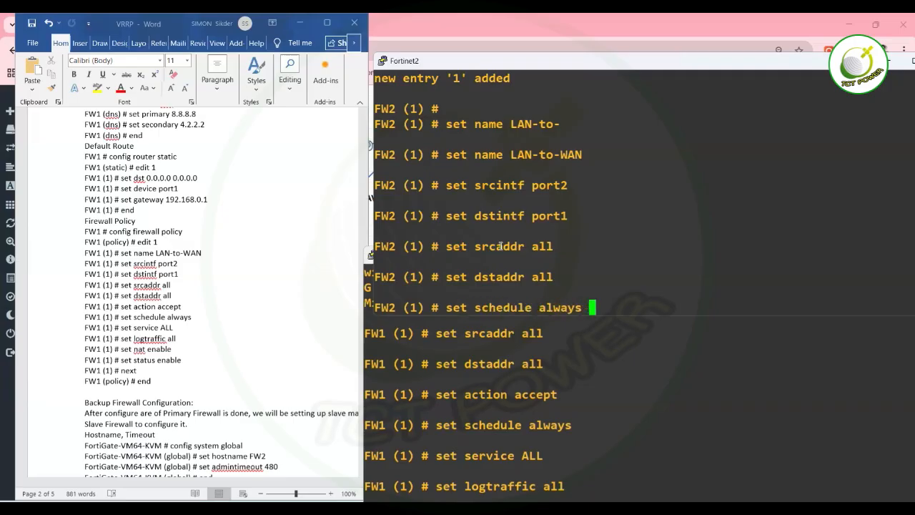
{"action": "key", "text": "Return"}
{"action": "type", "text": "set ac"}
{"action": "key", "text": "Tab"}
{"action": "type", "text": "acc"}
{"action": "key", "text": "Tab"}
{"action": "key", "text": "Return"}
Allow ALL services, enable NAT and the policy status, then save with next and end.
{"action": "type", "text": "set service"}
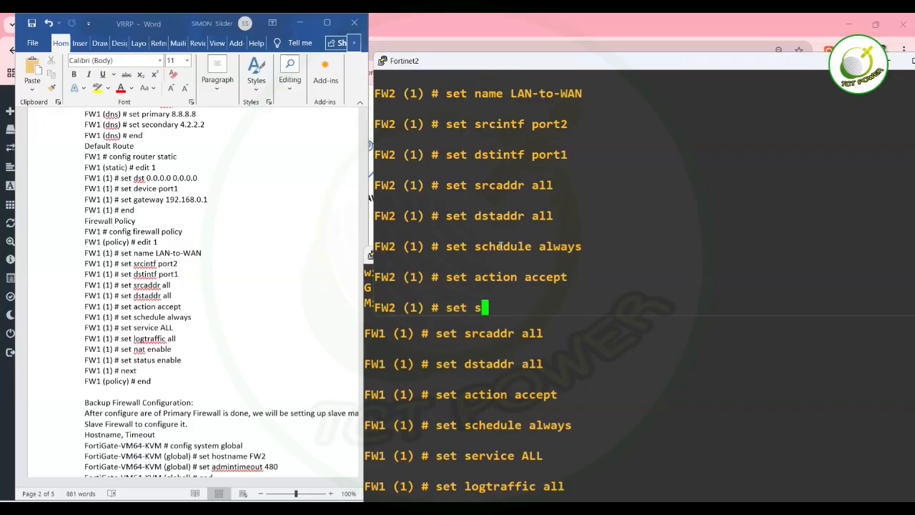
{"action": "type", "text": " ALL"}
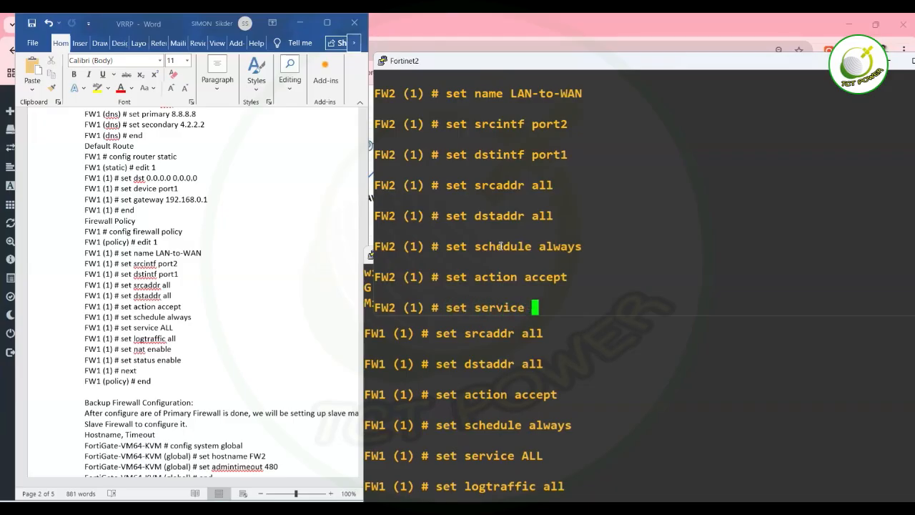
{"action": "key", "text": "Return"}
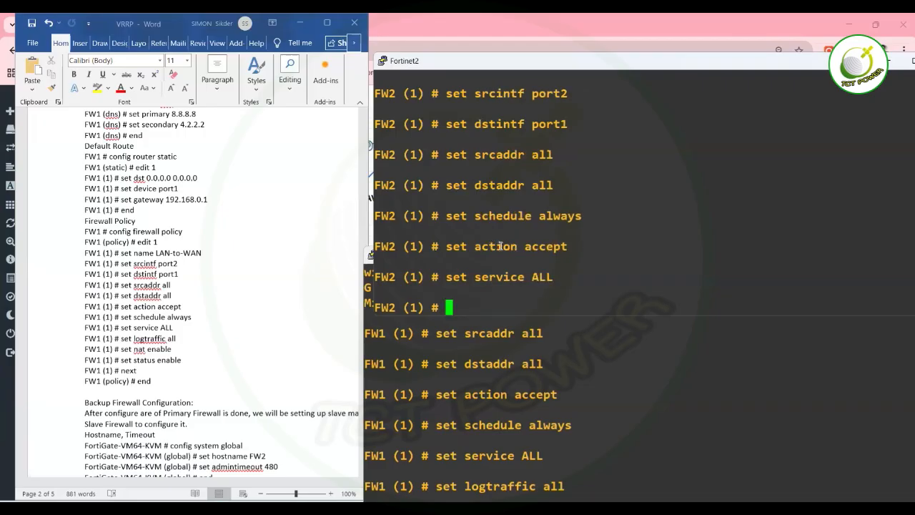
{"action": "type", "text": "set nat enable"}
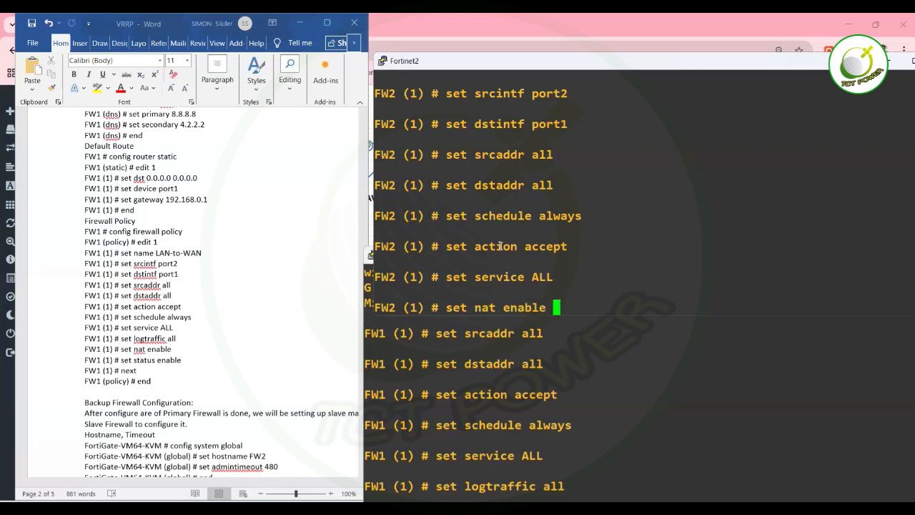
{"action": "key", "text": "Return"}
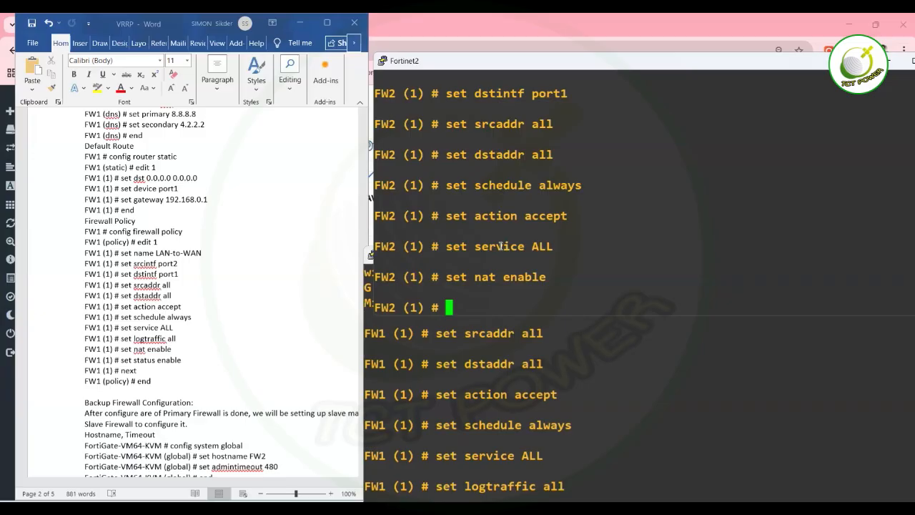
{"action": "type", "text": "setst"}
{"action": "key", "text": "BackSpace"}
{"action": "key", "text": "BackSpace"}
{"action": "type", "text": "status enable"}
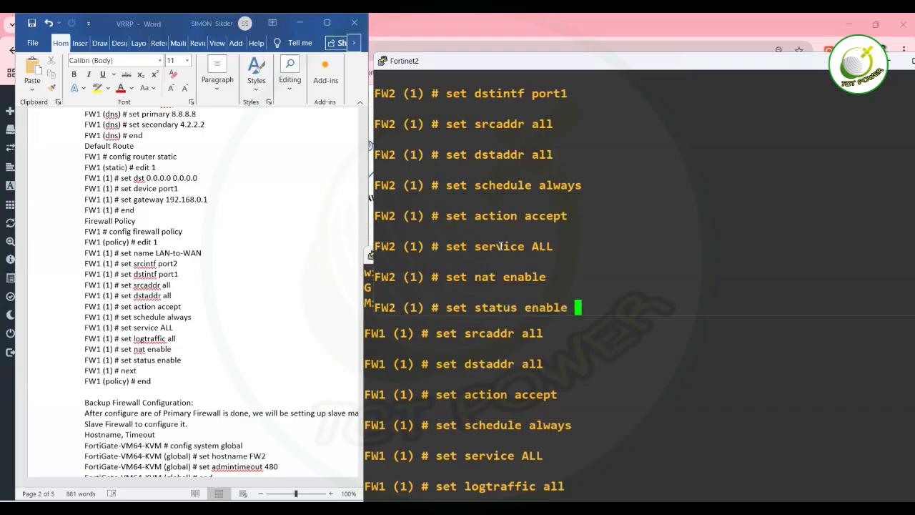
{"action": "key", "text": "Return"}
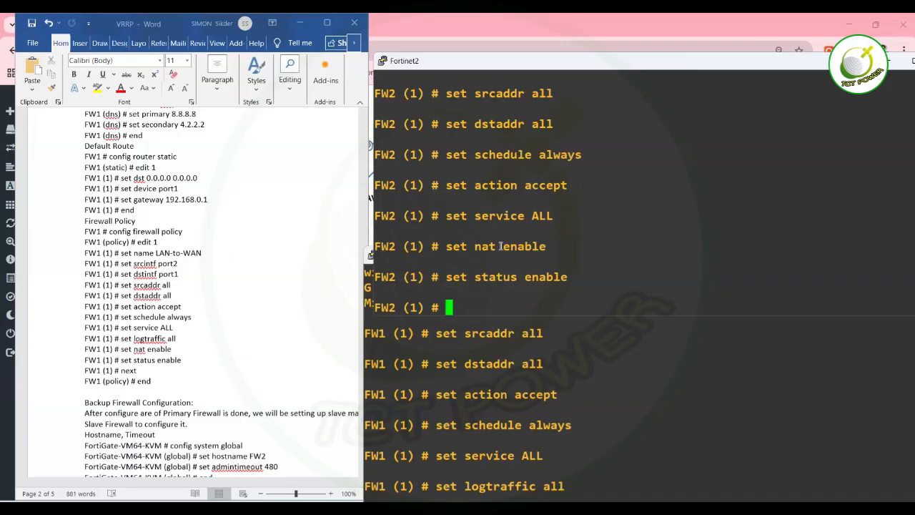
{"action": "type", "text": "next"}
{"action": "key", "text": "Return"}
{"action": "type", "text": "end"}
{"action": "key", "text": "Return"}
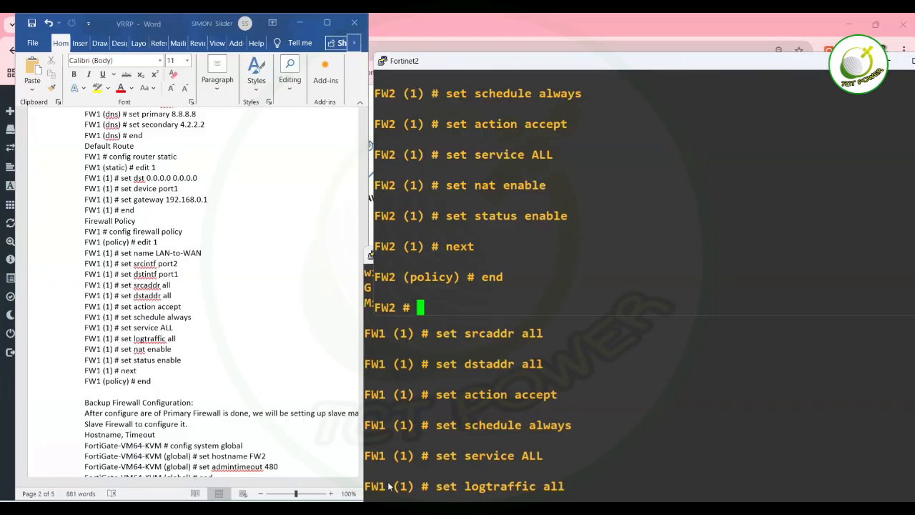
Switch to VPC6 and rerun trace 8.8.8.8, first hop 172.16.0.1, then raise FW1's console.
{"action": "left_click", "coordinate": [391, 505]}
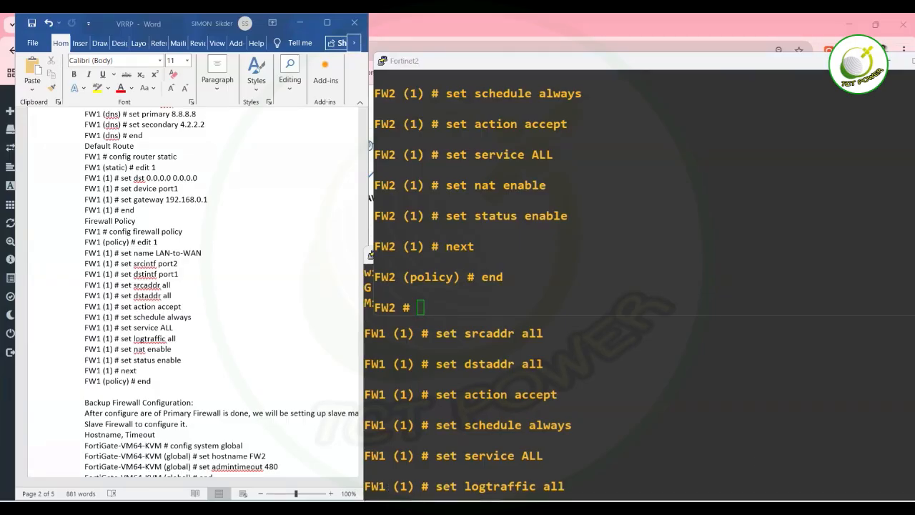
{"action": "left_click", "coordinate": [758, 457]}
{"action": "left_click", "coordinate": [644, 507]}
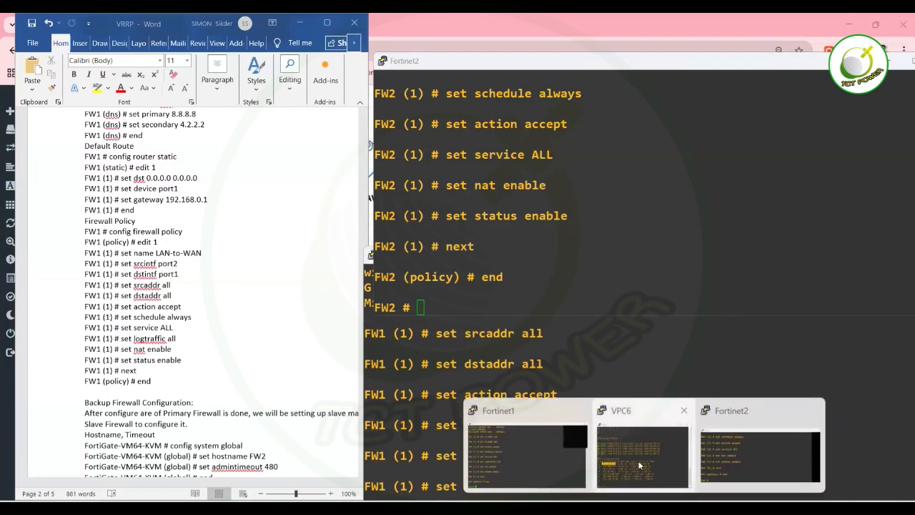
{"action": "left_click", "coordinate": [638, 464]}
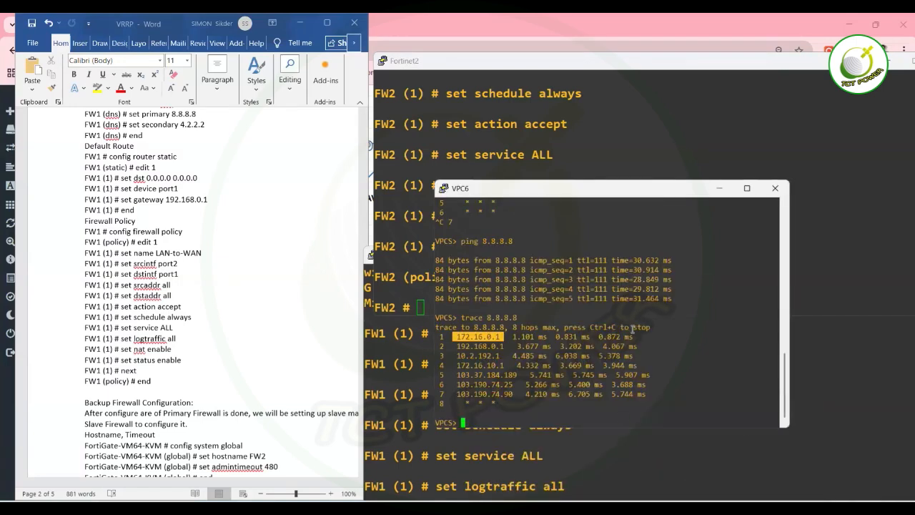
{"action": "key", "text": "Up"}
{"action": "key", "text": "Return"}
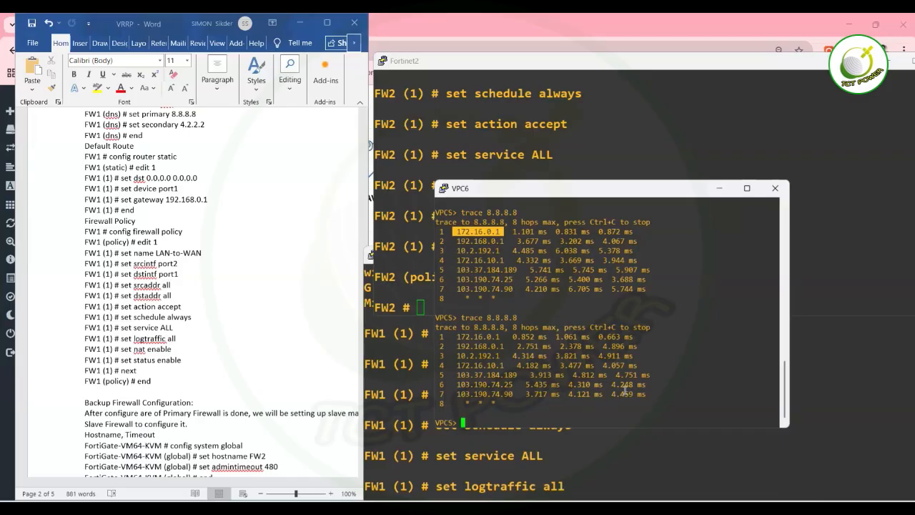
{"action": "left_click", "coordinate": [413, 351]}
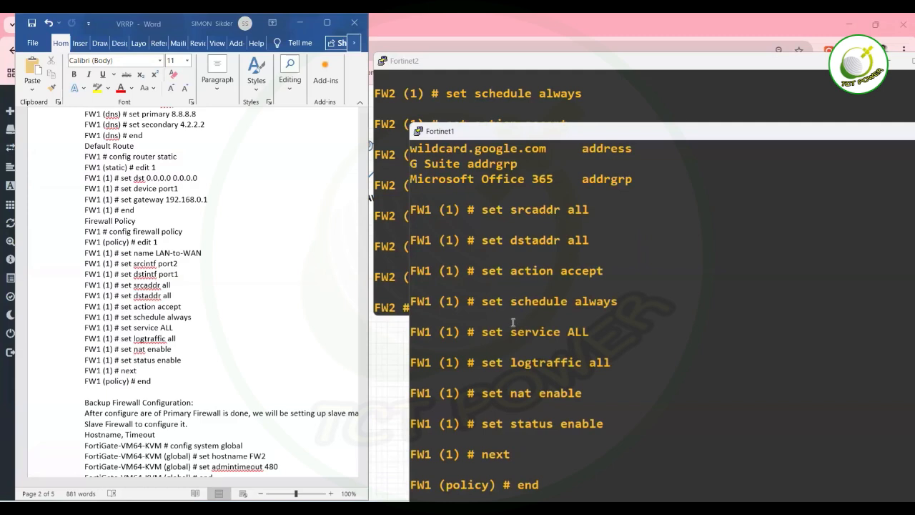
In FW1's config system interface, edit port1 and set its status down.
{"action": "scroll", "coordinate": [513, 322], "scroll_direction": "down", "scroll_amount": 1}
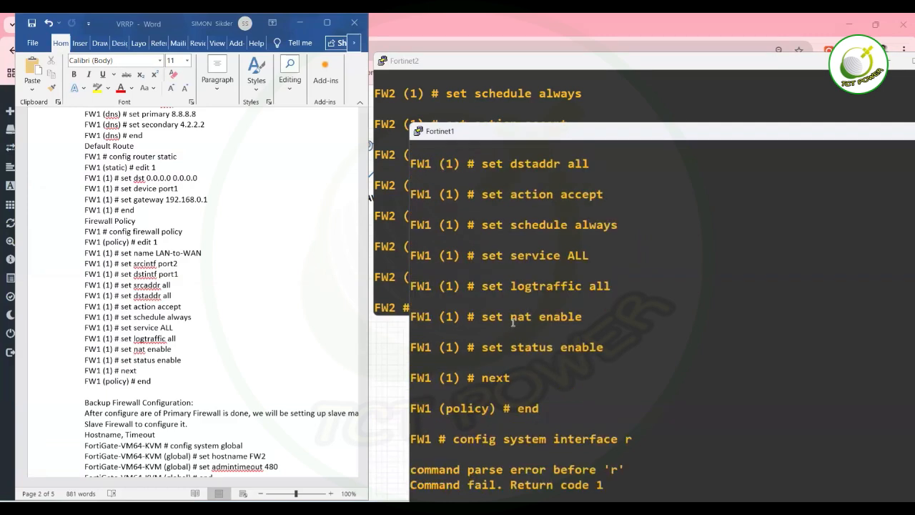
{"action": "key", "text": "Return"}
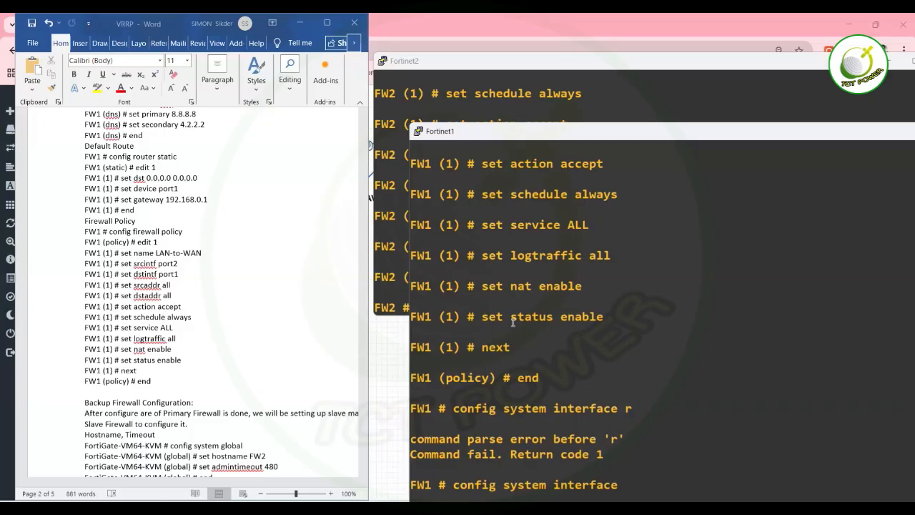
{"action": "type", "text": "edit port1"}
{"action": "key", "text": "Return"}
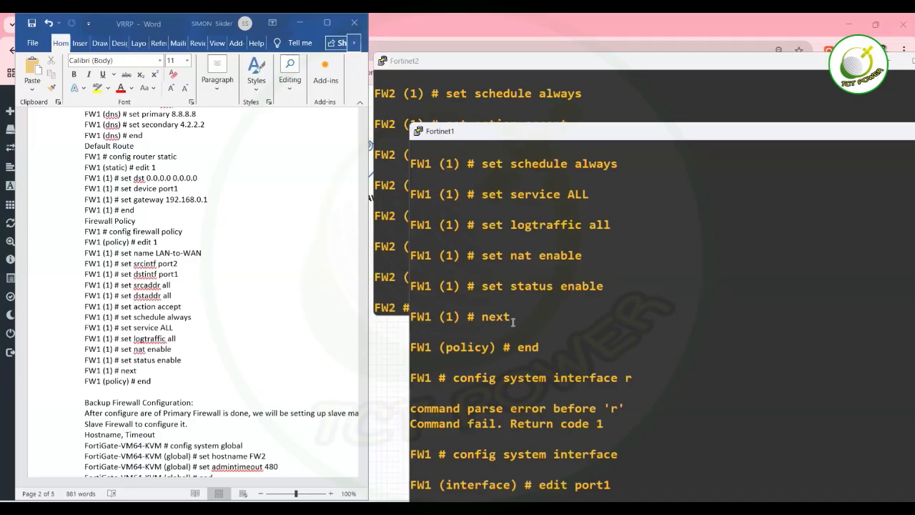
{"action": "type", "text": "?"}
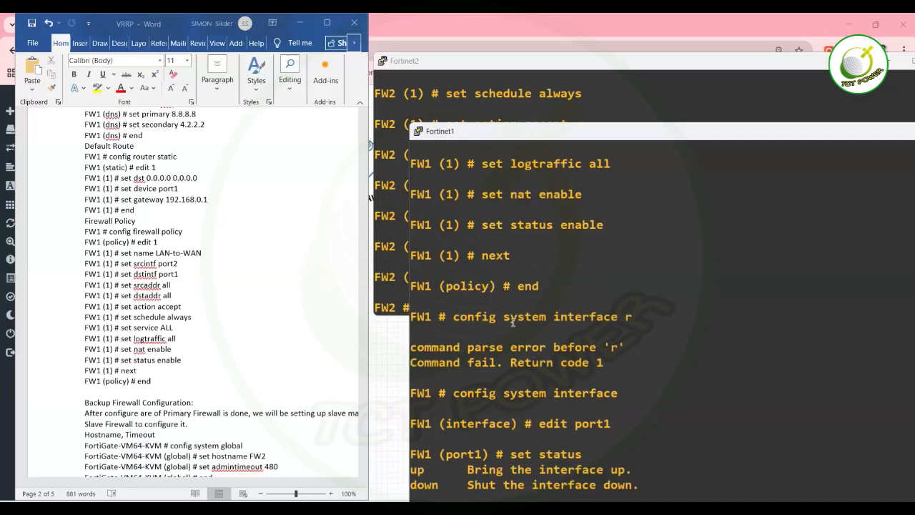
{"action": "type", "text": "down"}
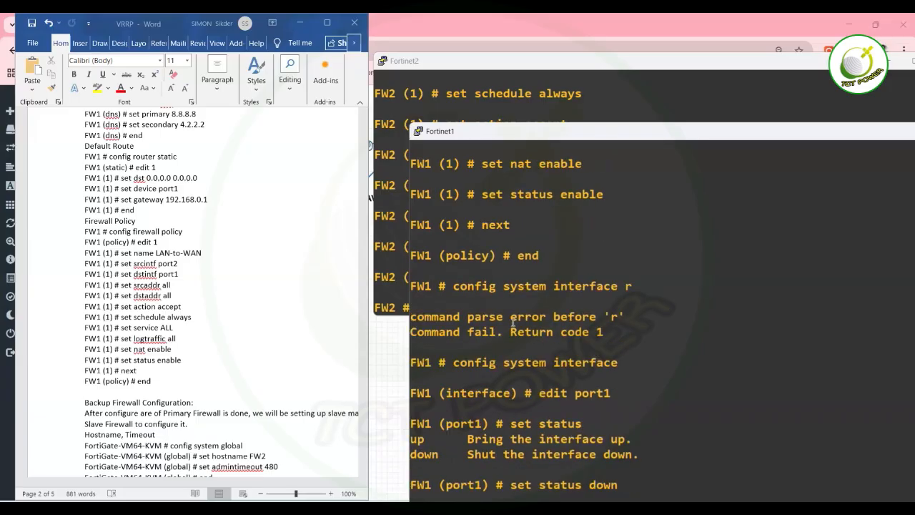
{"action": "key", "text": "Return"}
{"action": "type", "text": "end"}
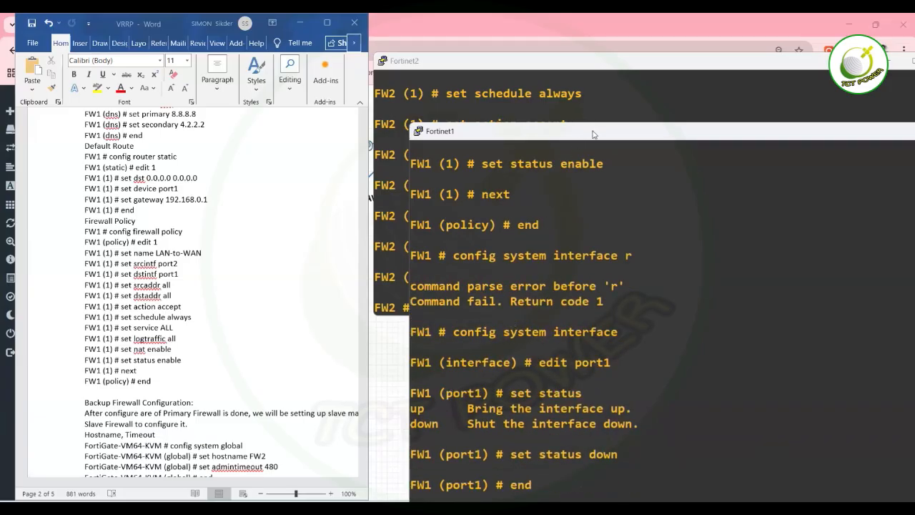
Move and shrink the FW1 console, then bring FW2's console to the front.
{"action": "left_click_drag", "start_coordinate": [580, 134], "coordinate": [313, 73]}
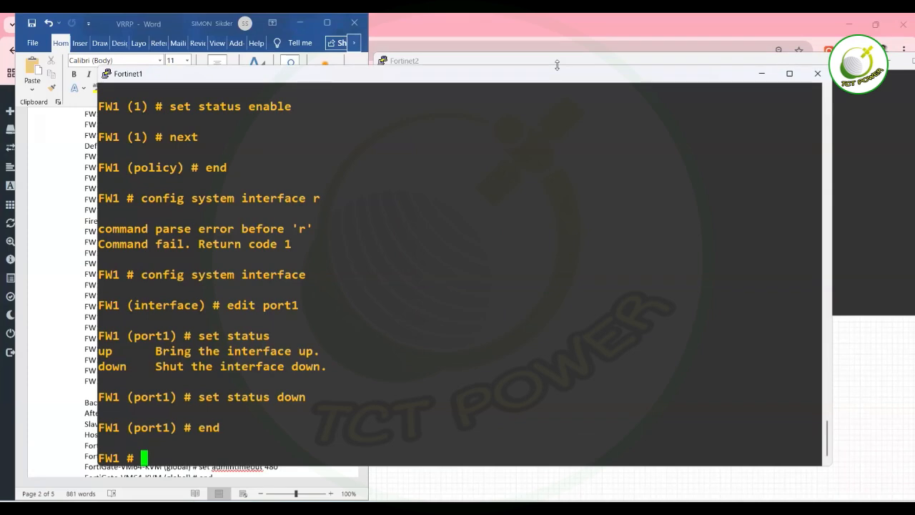
{"action": "left_click_drag", "start_coordinate": [557, 65], "coordinate": [521, 205]}
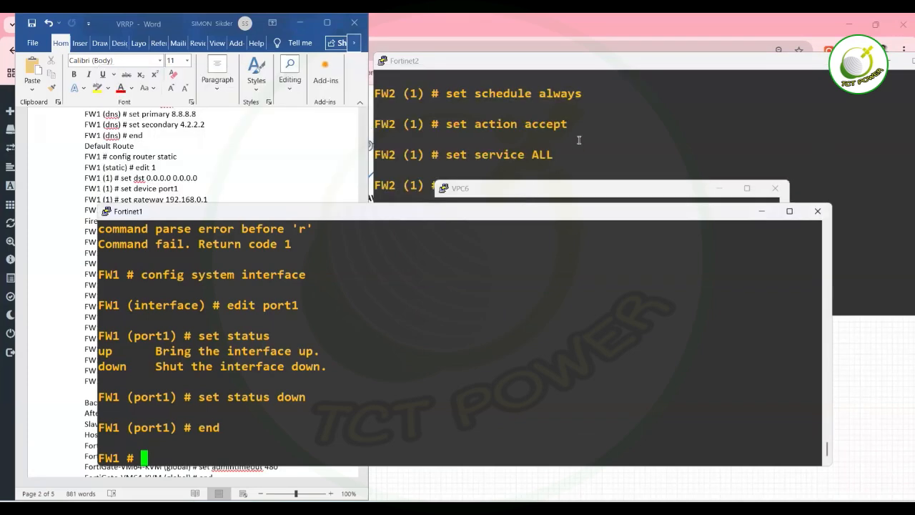
{"action": "left_click", "coordinate": [580, 139]}
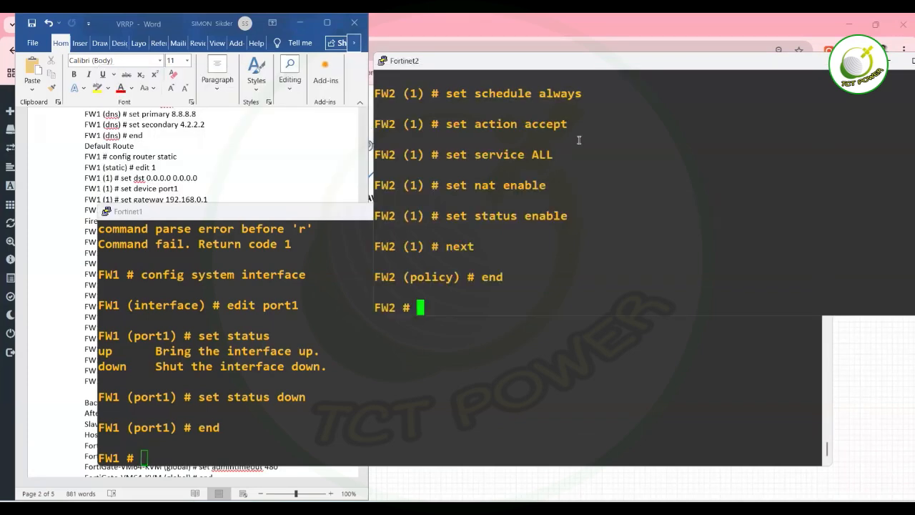
On FW2, try 'get router vrrp st' and 'get router vrrp'; both return parse errors.
{"action": "type", "text": "get "}
{"action": "type", "text": "vrr"}
{"action": "type", "text": "p"}
{"action": "key", "text": "BackSpace"}
{"action": "key", "text": "BackSpace"}
{"action": "key", "text": "BackSpace"}
{"action": "key", "text": "BackSpace"}
{"action": "type", "text": "router"}
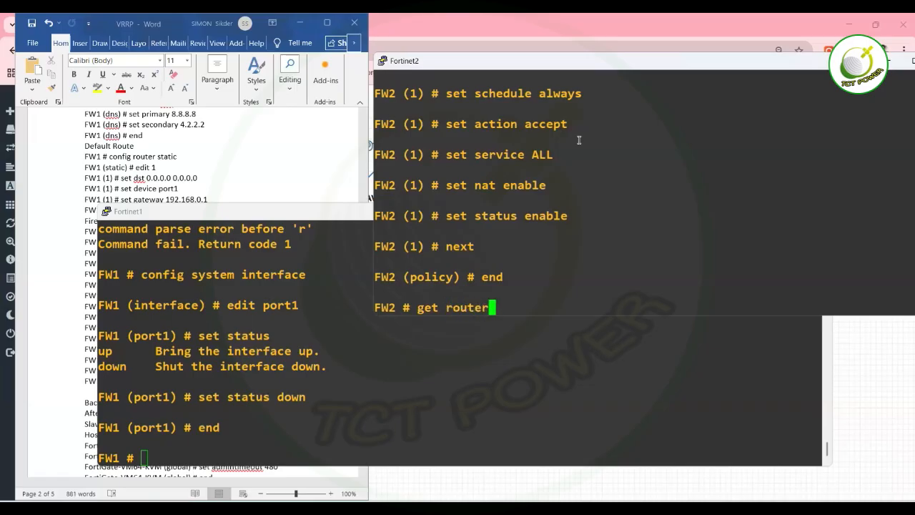
{"action": "type", "text": " vrrp st"}
{"action": "key", "text": "question"}
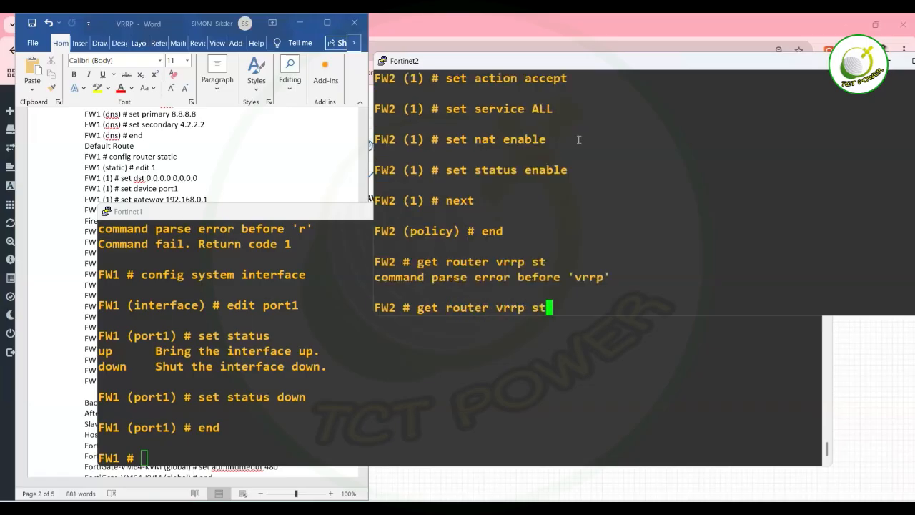
{"action": "key", "text": "BackSpace"}
{"action": "key", "text": "BackSpace"}
{"action": "key", "text": "BackSpace"}
{"action": "key", "text": "Return"}
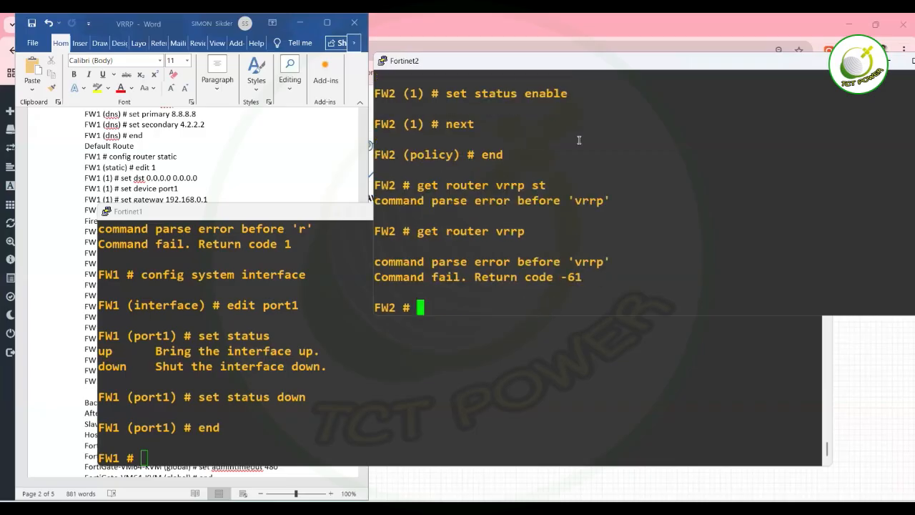
Scroll the Word VRRP notes down to the Verification section listing 'get router info vrrp'.
{"action": "left_click", "coordinate": [203, 133]}
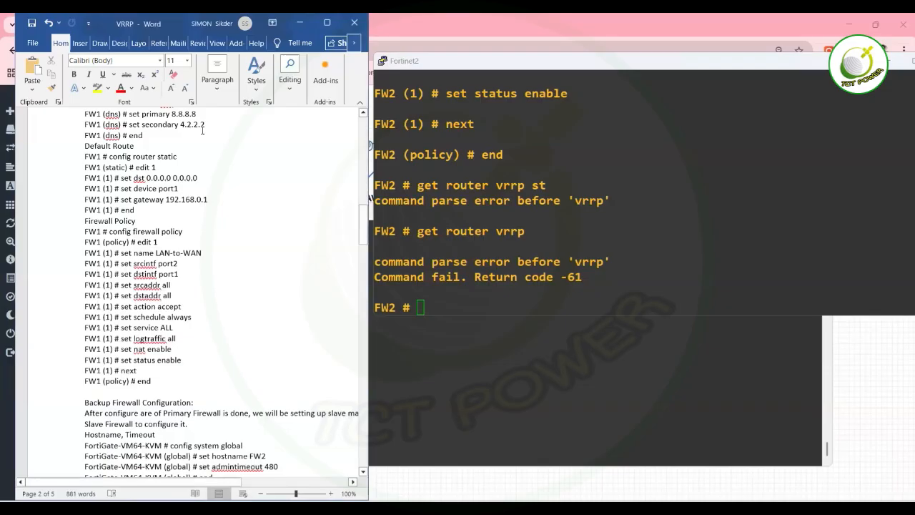
{"action": "scroll", "coordinate": [202, 130], "scroll_direction": "down", "scroll_amount": 1}
{"action": "scroll", "coordinate": [203, 130], "scroll_direction": "down", "scroll_amount": 15}
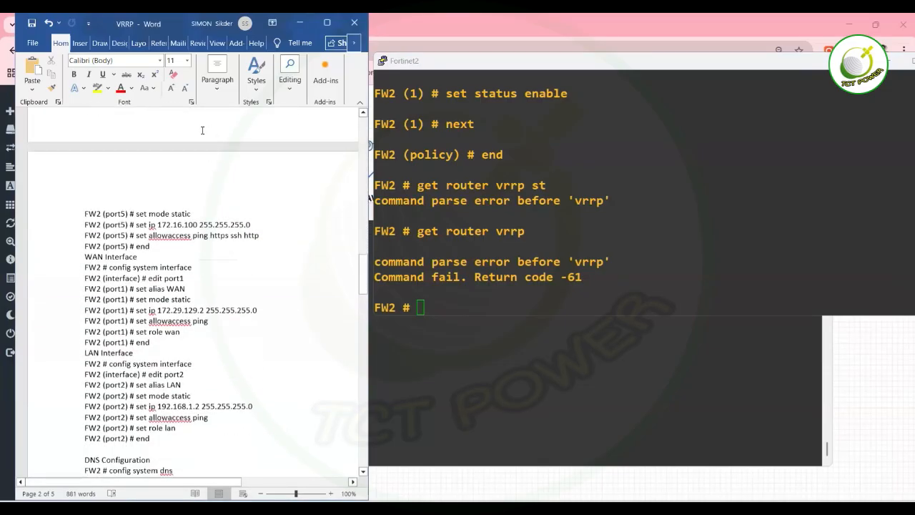
{"action": "scroll", "coordinate": [202, 130], "scroll_direction": "down", "scroll_amount": 11}
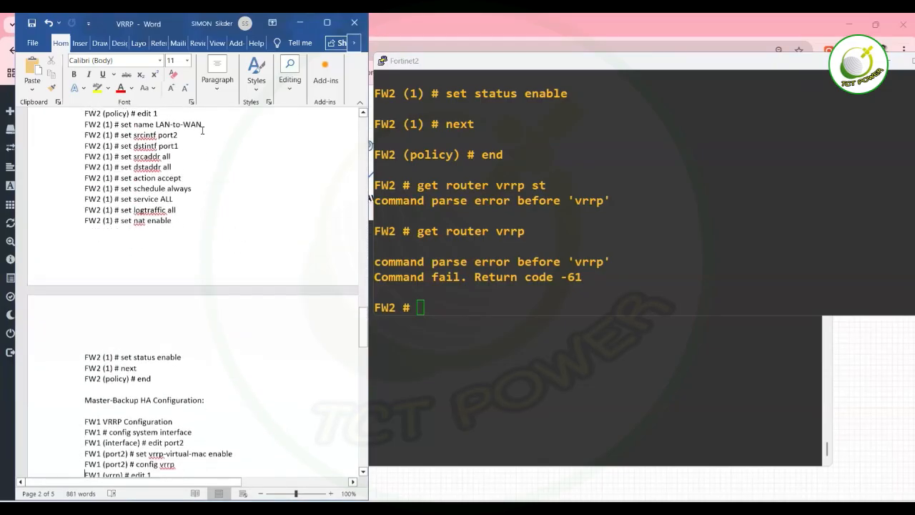
{"action": "scroll", "coordinate": [202, 130], "scroll_direction": "down", "scroll_amount": 7}
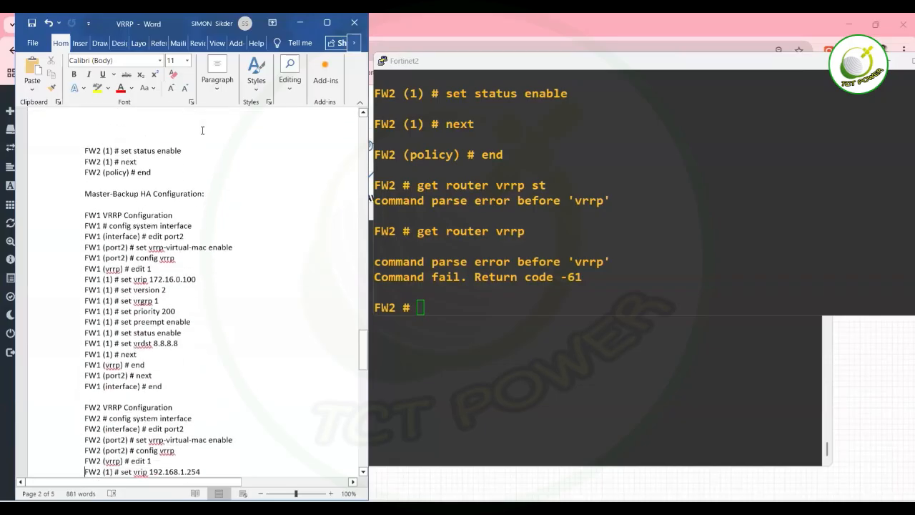
{"action": "scroll", "coordinate": [203, 130], "scroll_direction": "down", "scroll_amount": 9}
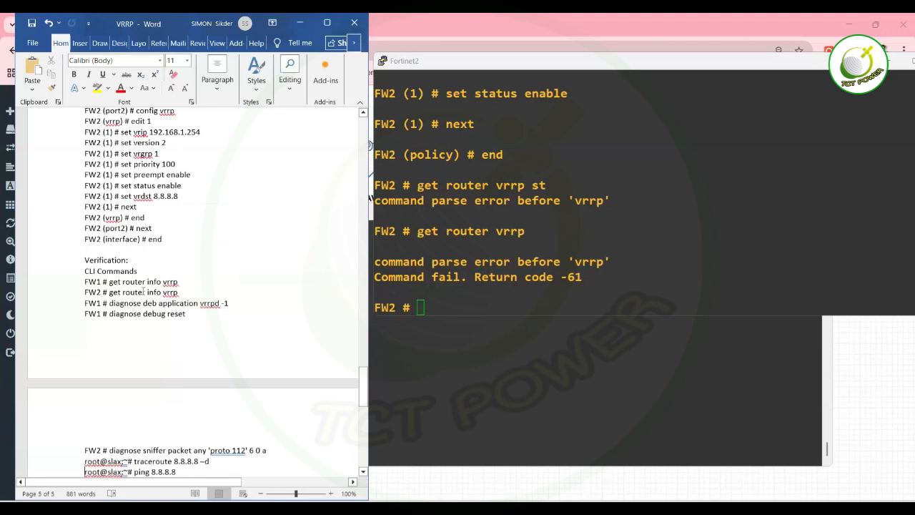
Run 'get router info vrrp' on FW2, which reports MASTER for virtual IP 172.16.0.100.
{"action": "left_click", "coordinate": [509, 244]}
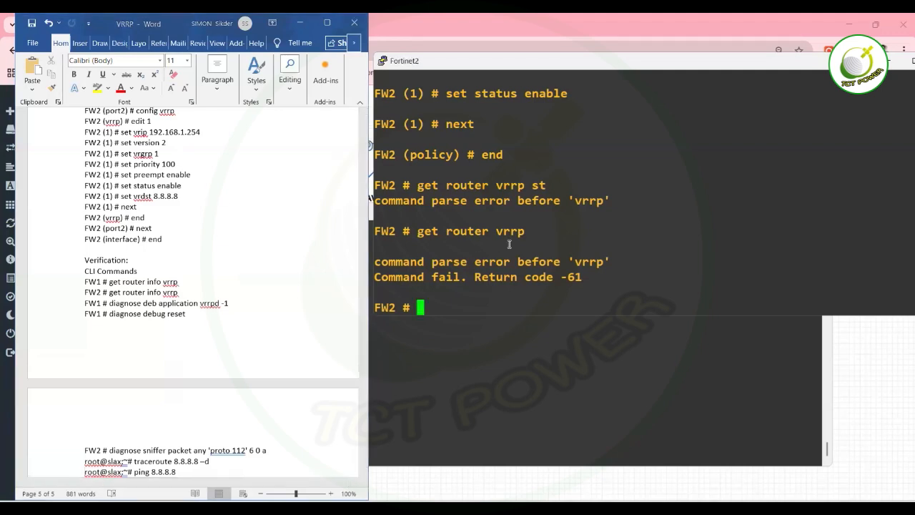
{"action": "type", "text": "get route i"}
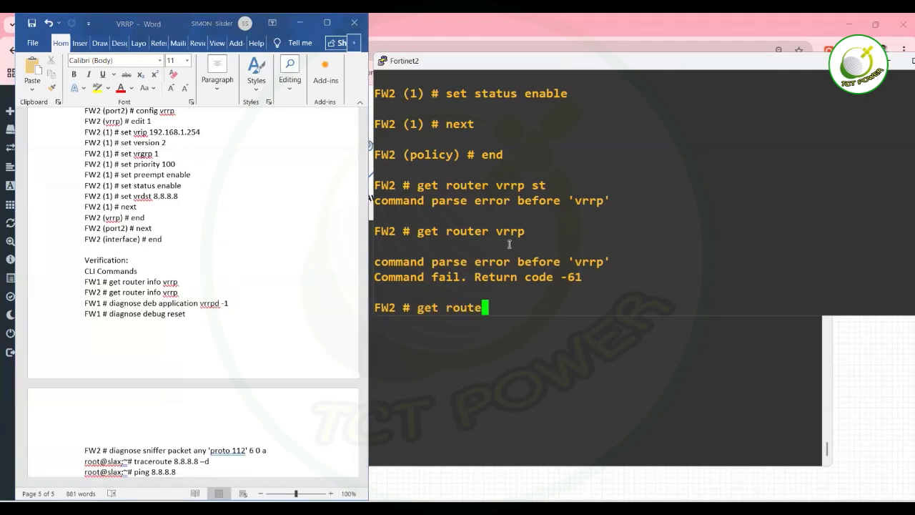
{"action": "key", "text": "BackSpace"}
{"action": "key", "text": "BackSpace"}
{"action": "type", "text": "r ifo"}
{"action": "key", "text": "Left"}
{"action": "key", "text": "Left"}
{"action": "type", "text": "n"}
{"action": "key", "text": "Right"}
{"action": "type", "text": "vrrp"}
{"action": "key", "text": "Return"}
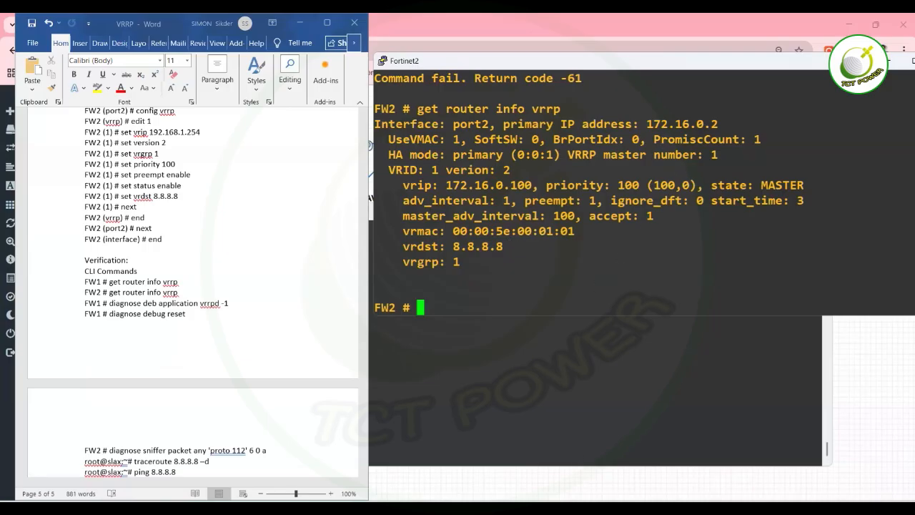
Rerun VPC6's trace to 8.8.8.8 and highlight the new first hop 172.16.0.2.
{"action": "mouse_move", "coordinate": [645, 509]}
{"action": "left_click", "coordinate": [665, 476]}
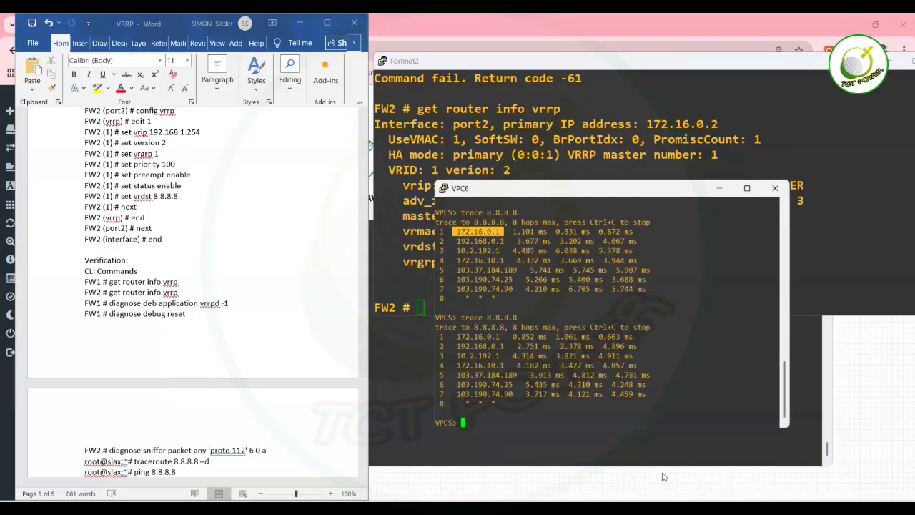
{"action": "key", "text": "Up"}
{"action": "key", "text": "Return"}
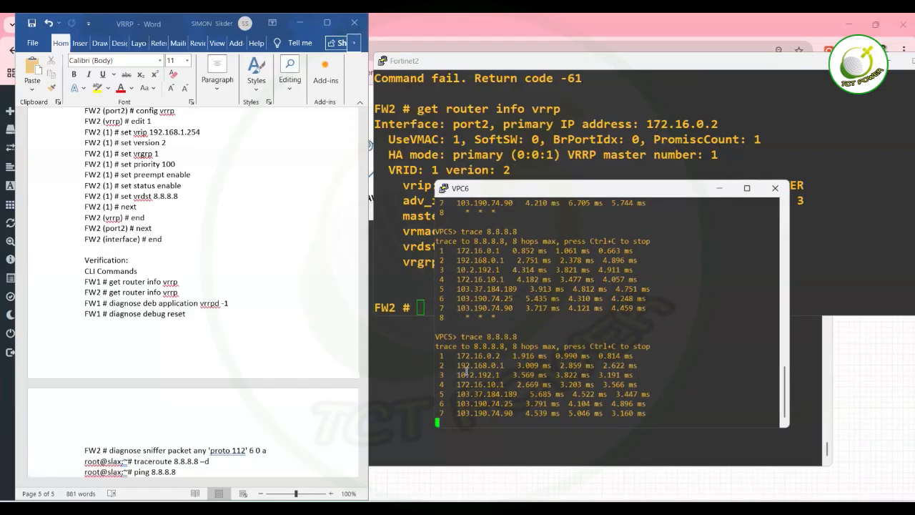
{"action": "left_click_drag", "start_coordinate": [454, 355], "coordinate": [499, 352]}
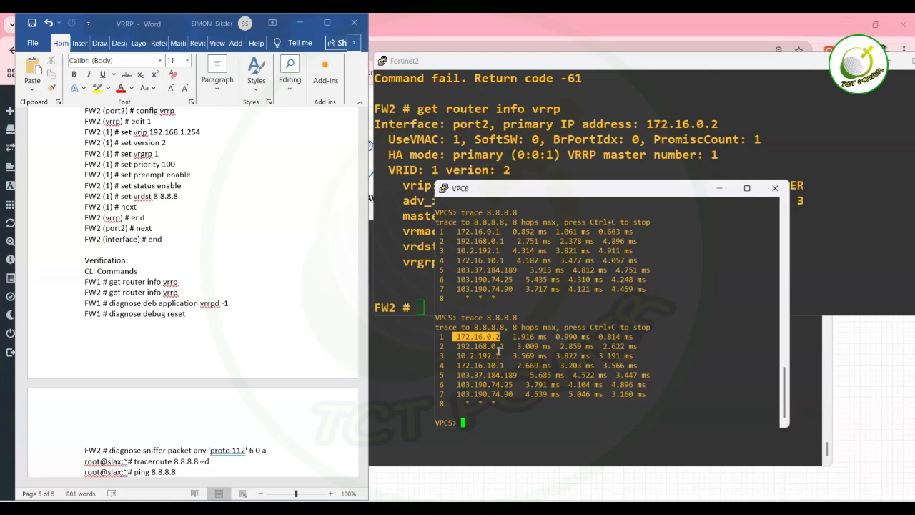
Ping 8.8.8.8 from VPC6 with 'ping 8.8.8.8 repet 1000' and confirm replies arrive.
{"action": "type", "text": "ping 8.8.8.8 repet 1000"}
{"action": "key", "text": "Return"}
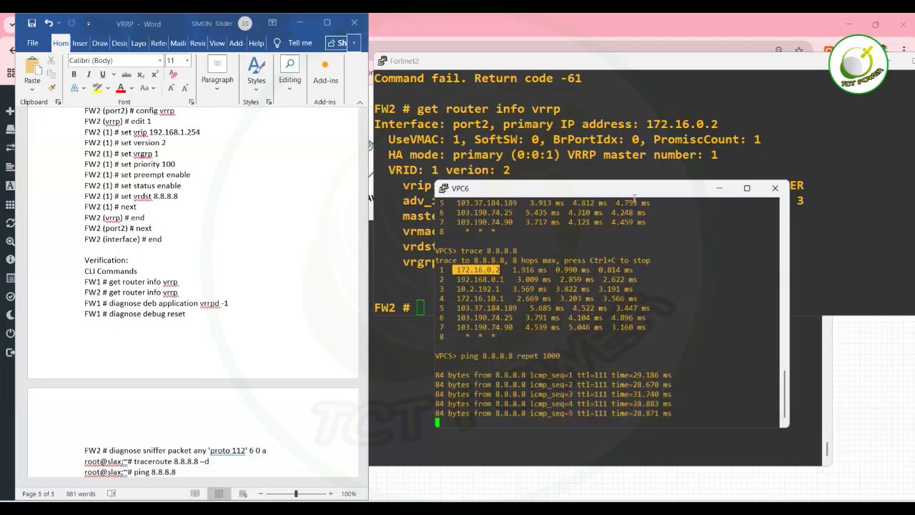
{"action": "left_click_drag", "start_coordinate": [642, 191], "coordinate": [266, 118]}
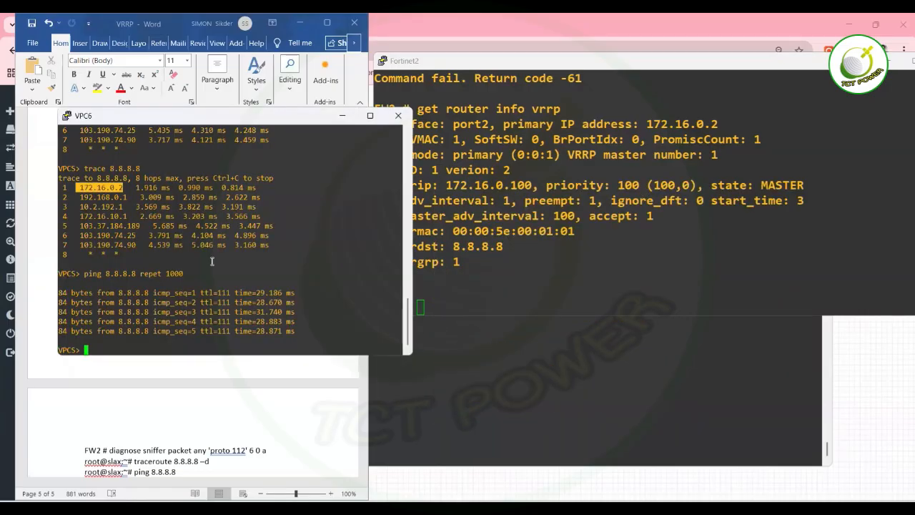
Run 'ping 8.8.8.8 repeat 100' from VPC6.
{"action": "key", "text": "Up"}
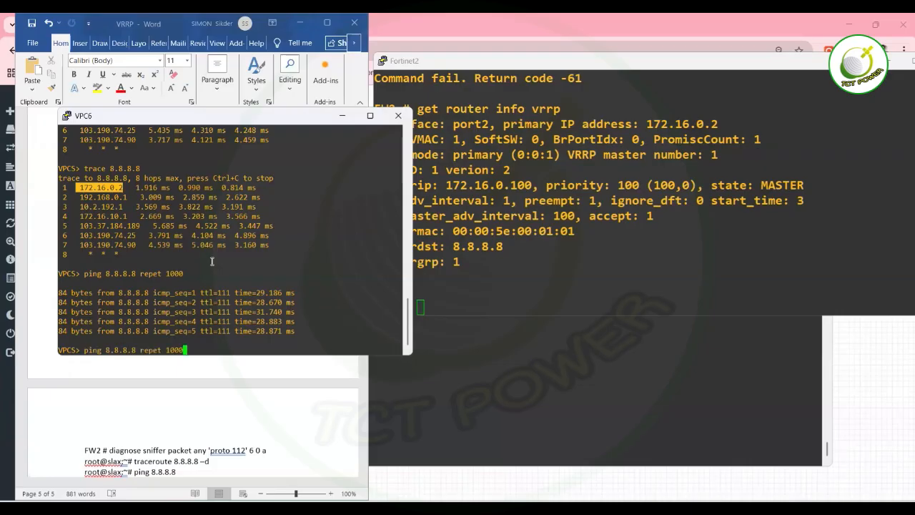
{"action": "key", "text": "BackSpace"}
{"action": "key", "text": "BackSpace"}
{"action": "key", "text": "BackSpace"}
{"action": "key", "text": "BackSpace"}
{"action": "key", "text": "BackSpace"}
{"action": "key", "text": "BackSpace"}
{"action": "key", "text": "BackSpace"}
{"action": "key", "text": "BackSpace"}
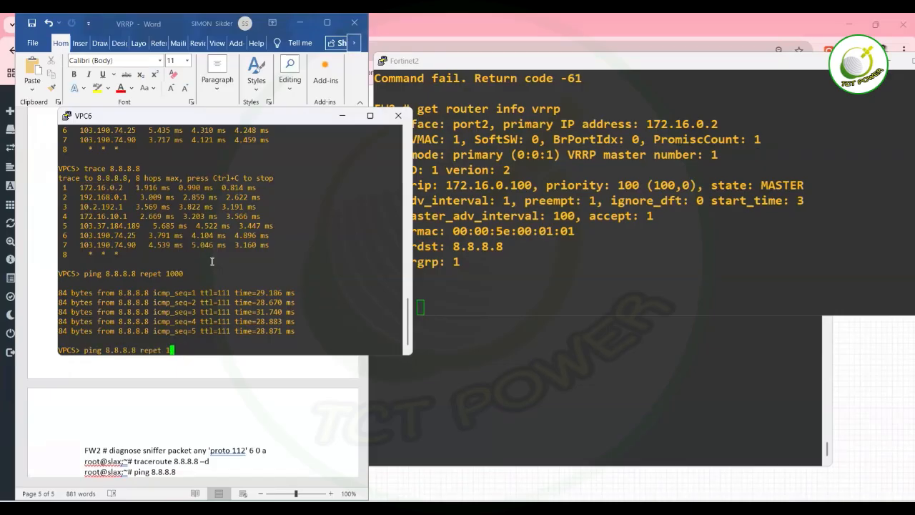
{"action": "key", "text": "BackSpace"}
{"action": "type", "text": "epeat 100"}
{"action": "key", "text": "Return"}
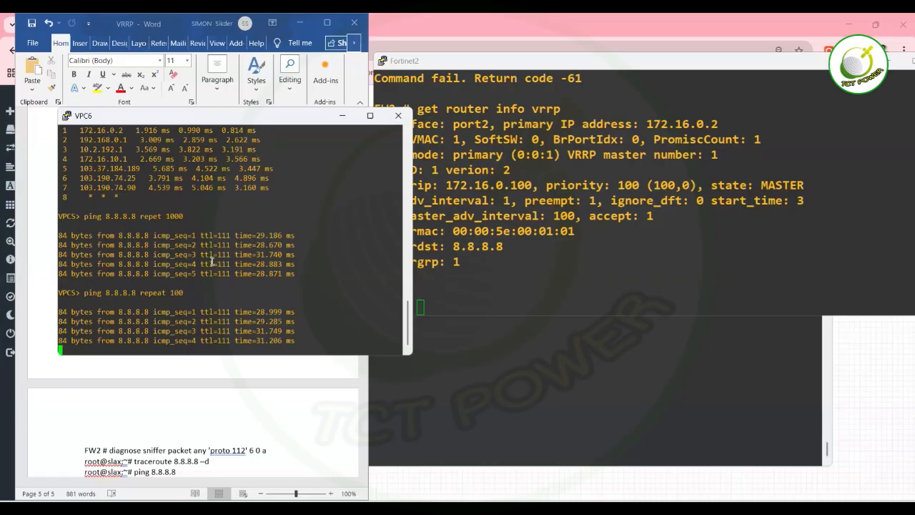
Start a continuous 'ping 8.8.8.8 -t' from VPC6 and bring FW1's console forward.
{"action": "key", "text": "Up"}
{"action": "key", "text": "BackSpace"}
{"action": "key", "text": "BackSpace"}
{"action": "key", "text": "BackSpace"}
{"action": "key", "text": "BackSpace"}
{"action": "key", "text": "BackSpace"}
{"action": "key", "text": "BackSpace"}
{"action": "key", "text": "BackSpace"}
{"action": "key", "text": "BackSpace"}
{"action": "key", "text": "BackSpace"}
{"action": "key", "text": "BackSpace"}
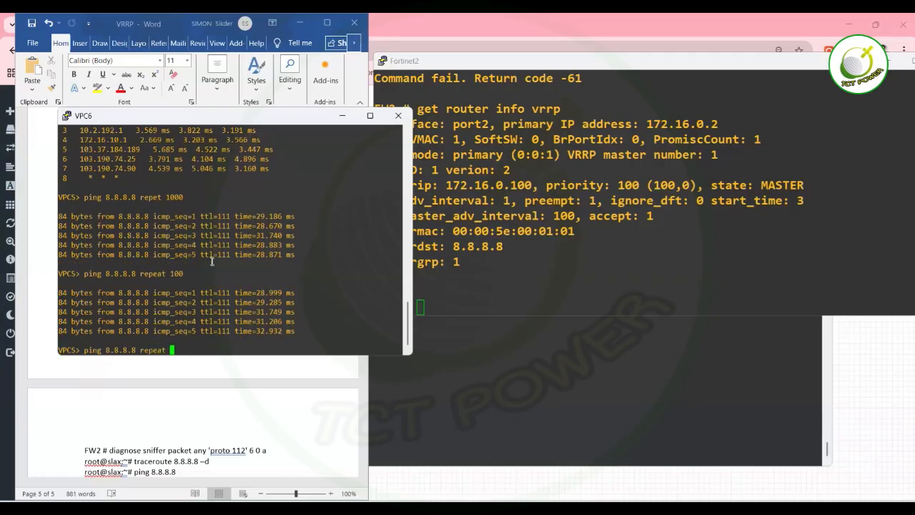
{"action": "type", "text": "-t"}
{"action": "key", "text": "Return"}
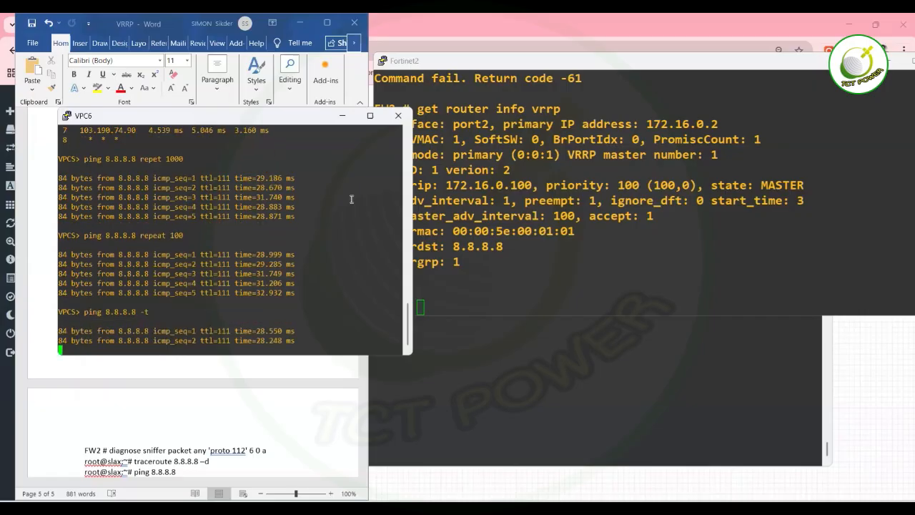
{"action": "left_click", "coordinate": [470, 221]}
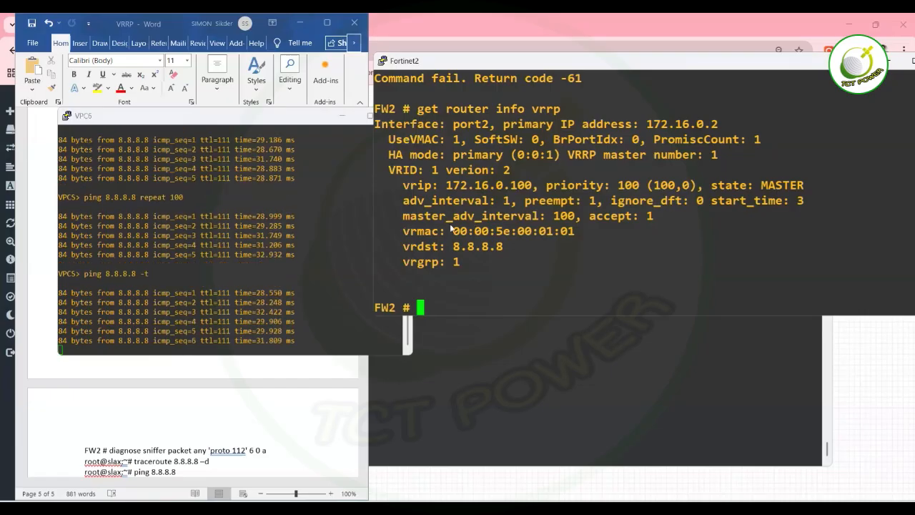
{"action": "left_click", "coordinate": [468, 408]}
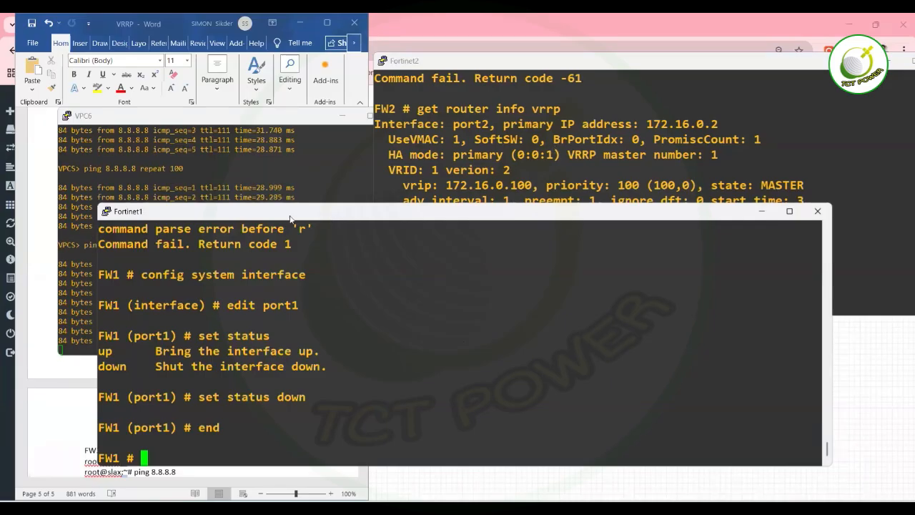
On FW1, enter 'config system interface', 'edit port1' and 'set status up'.
{"action": "left_click_drag", "start_coordinate": [294, 213], "coordinate": [577, 96]}
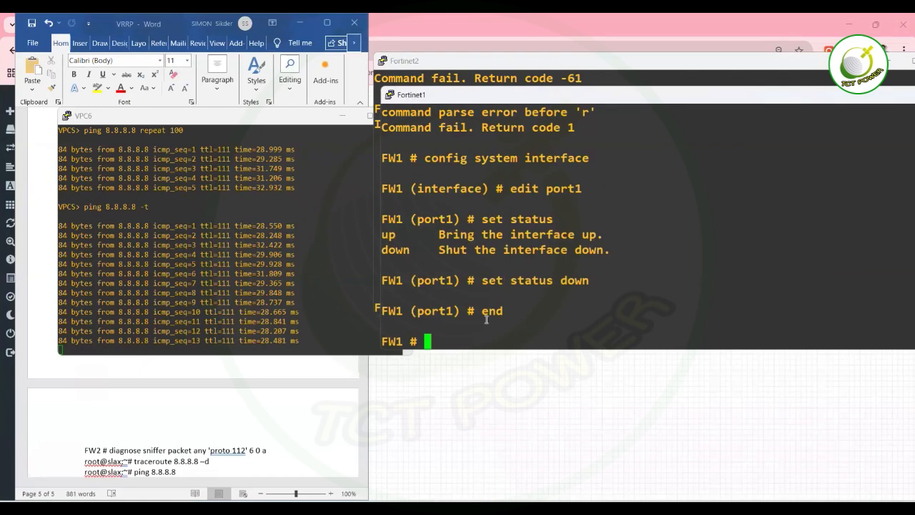
{"action": "type", "text": "config system interface"}
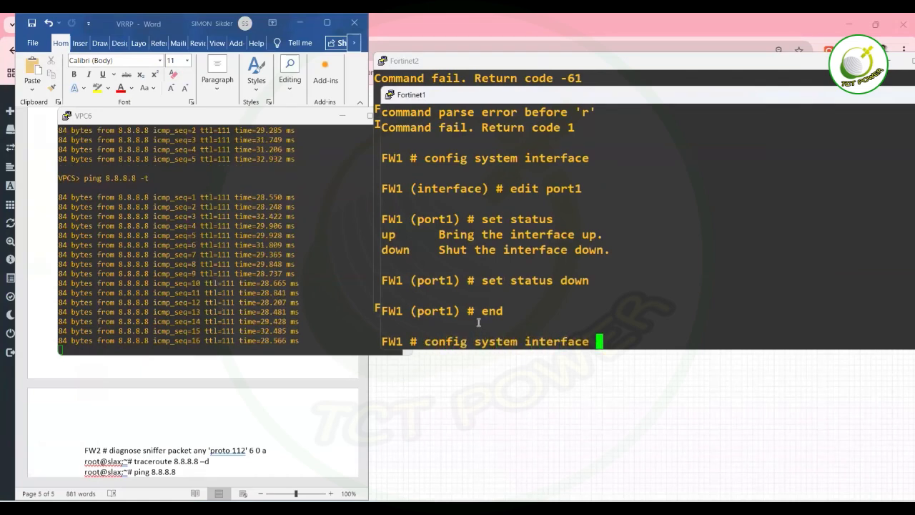
{"action": "key", "text": "Return"}
{"action": "type", "text": "e"}
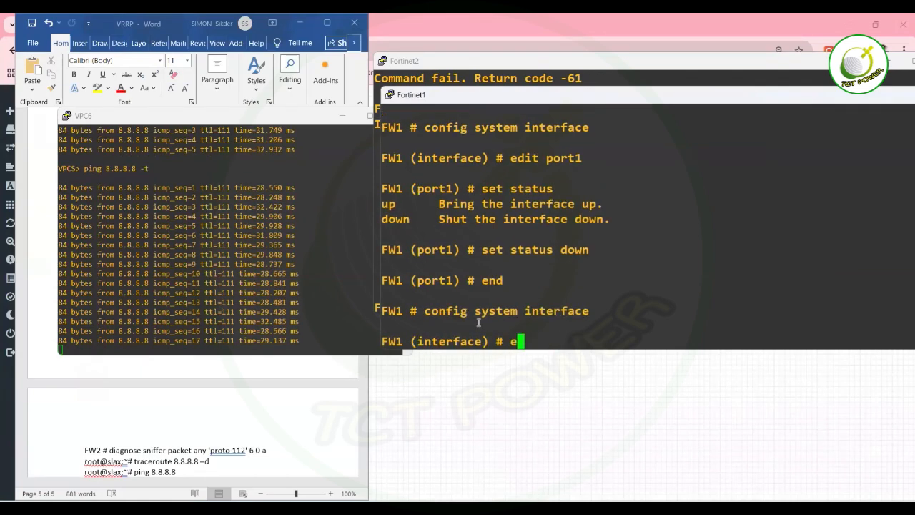
{"action": "type", "text": "dit port1"}
{"action": "key", "text": "Return"}
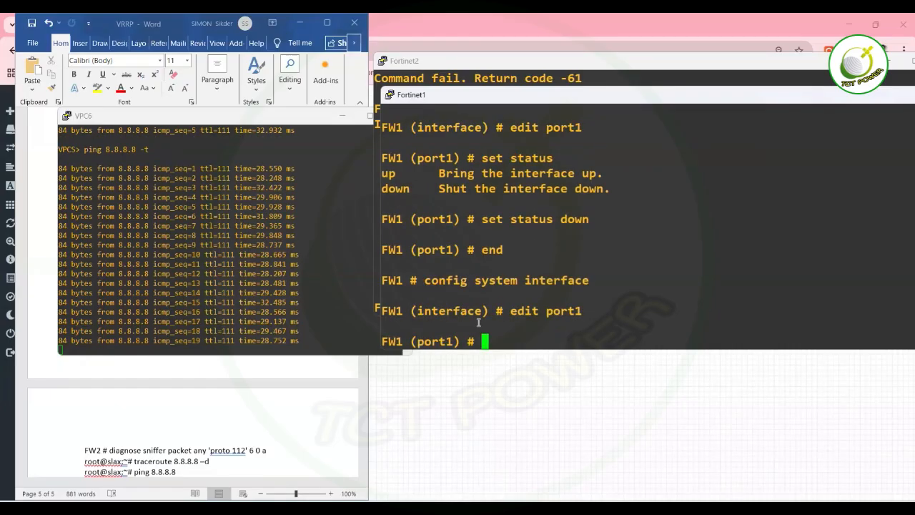
{"action": "type", "text": "et"}
{"action": "key", "text": "BackSpace"}
{"action": "key", "text": "BackSpace"}
{"action": "type", "text": "set stpforward"}
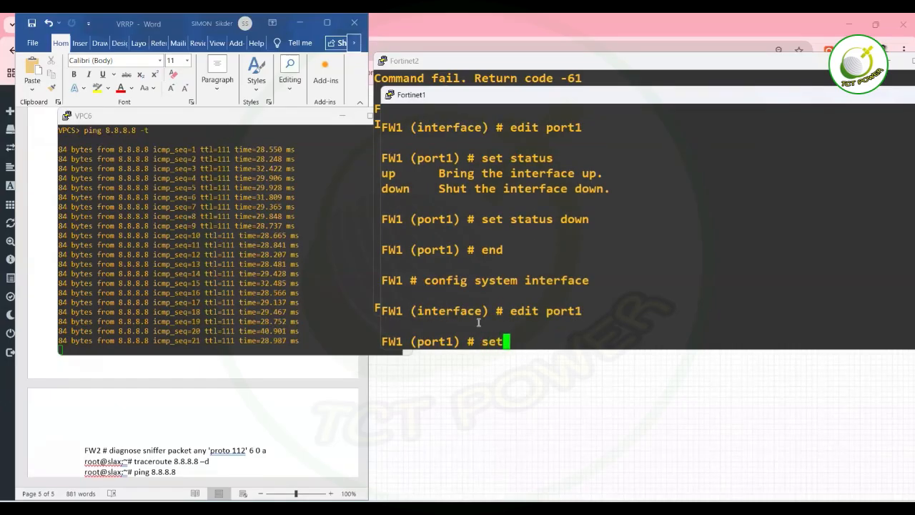
{"action": "key", "text": "BackSpace"}
{"action": "key", "text": "BackSpace"}
{"action": "key", "text": "BackSpace"}
{"action": "key", "text": "BackSpace"}
{"action": "key", "text": "BackSpace"}
{"action": "key", "text": "BackSpace"}
{"action": "key", "text": "BackSpace"}
{"action": "key", "text": "BackSpace"}
{"action": "key", "text": "BackSpace"}
{"action": "key", "text": "BackSpace"}
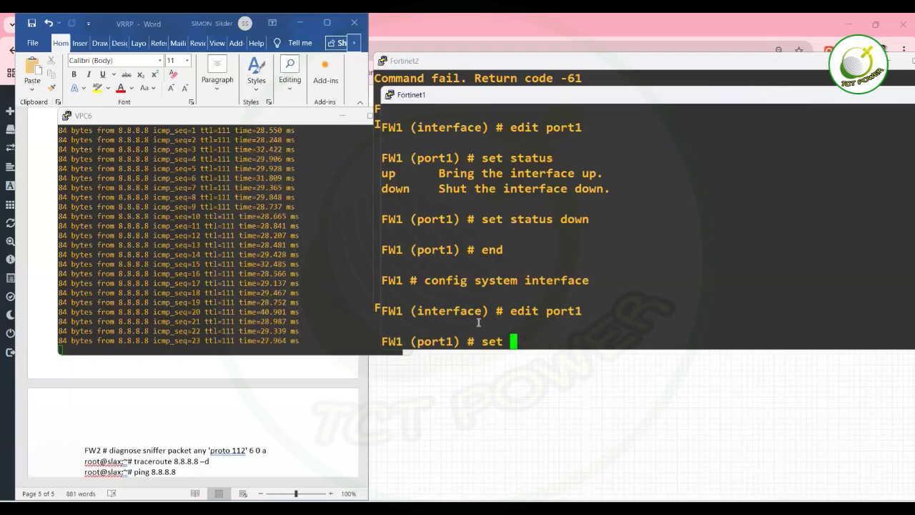
{"action": "type", "text": "status "}
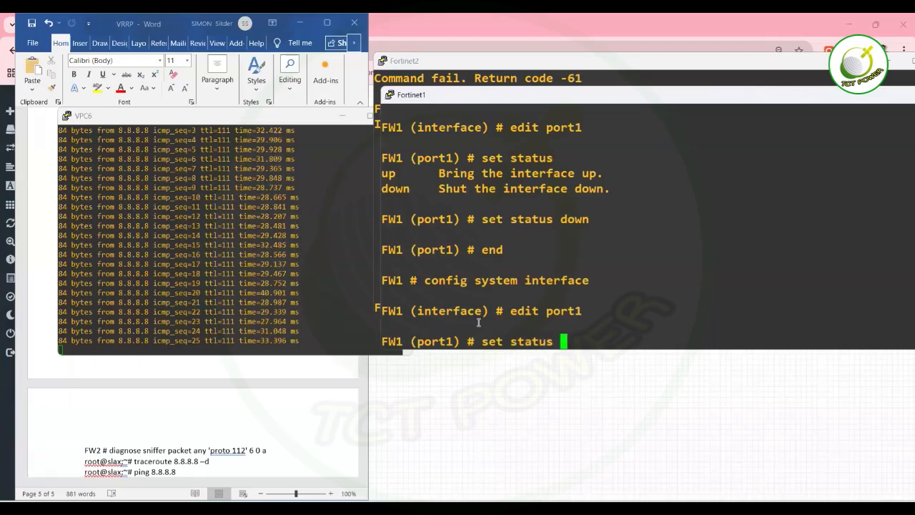
{"action": "type", "text": "up"}
{"action": "key", "text": "Return"}
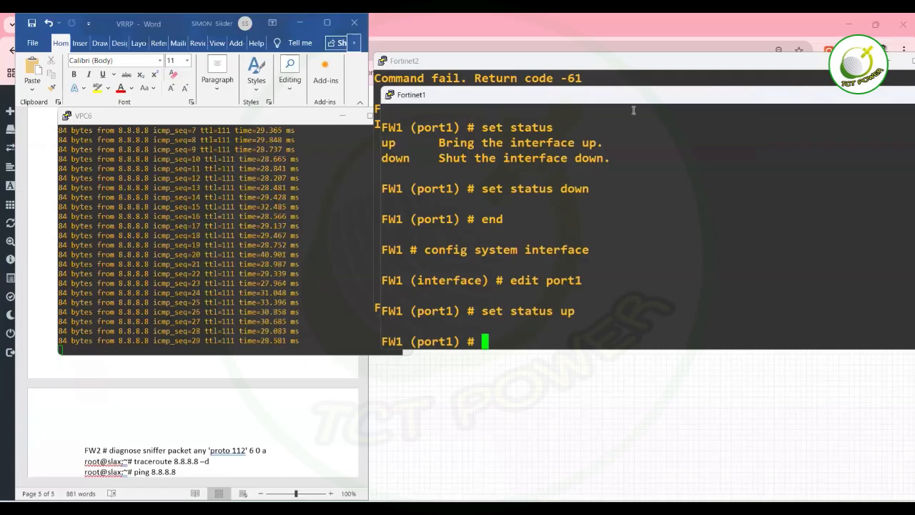
{"action": "left_click_drag", "start_coordinate": [651, 100], "coordinate": [638, 176]}
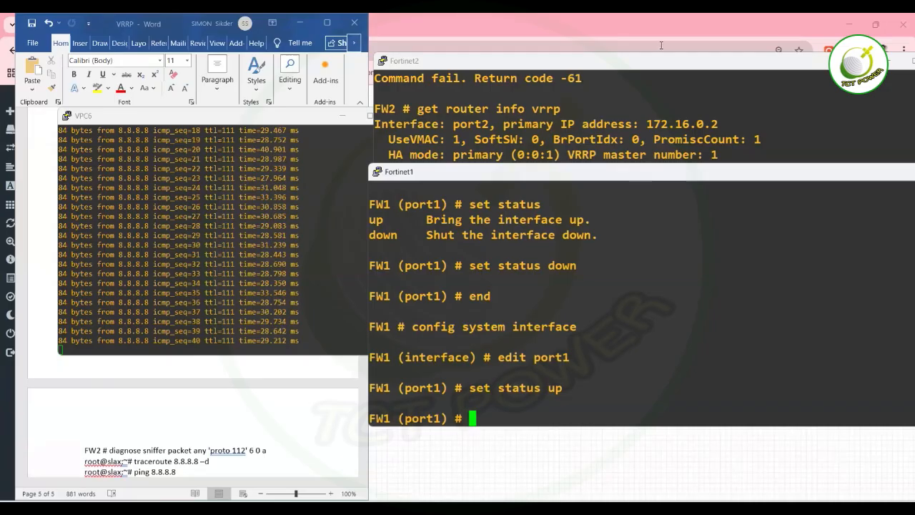
On the FW2 console, type and then erase 'get router info vrrp' at the prompt.
{"action": "left_click", "coordinate": [650, 107]}
{"action": "type", "text": "show"}
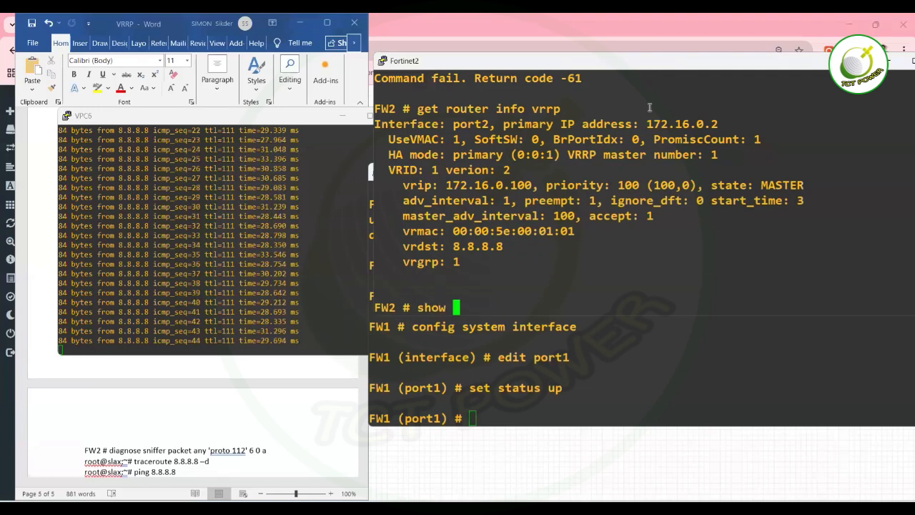
{"action": "key", "text": "BackSpace"}
{"action": "key", "text": "BackSpace"}
{"action": "key", "text": "BackSpace"}
{"action": "key", "text": "BackSpace"}
{"action": "key", "text": "BackSpace"}
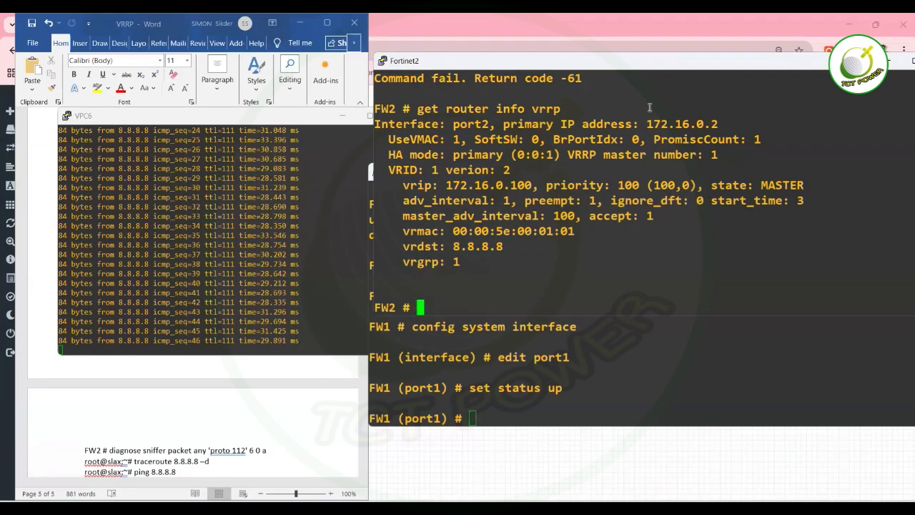
{"action": "type", "text": "get router vrrp"}
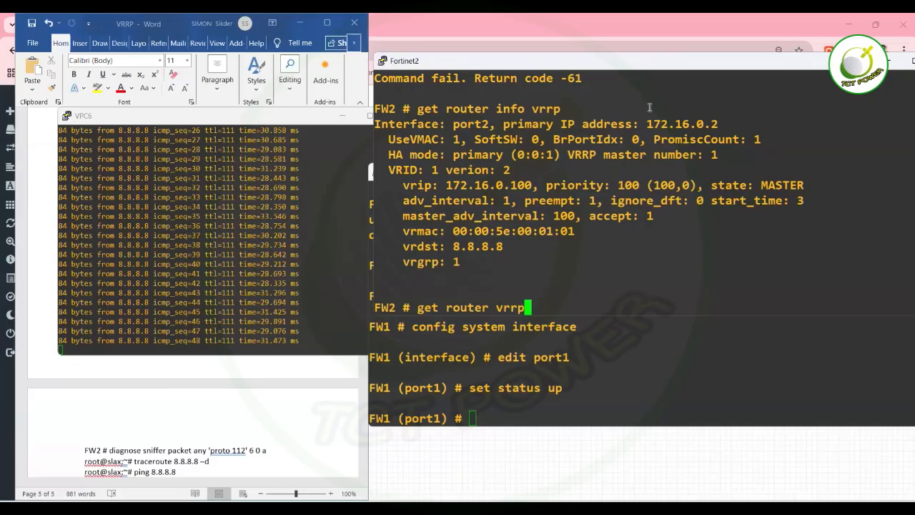
{"action": "key", "text": "BackSpace"}
{"action": "key", "text": "BackSpace"}
{"action": "key", "text": "BackSpace"}
{"action": "key", "text": "BackSpace"}
{"action": "type", "text": "info vrrp"}
{"action": "key", "text": "BackSpace"}
{"action": "key", "text": "BackSpace"}
{"action": "key", "text": "BackSpace"}
{"action": "key", "text": "BackSpace"}
{"action": "key", "text": "BackSpace"}
{"action": "key", "text": "BackSpace"}
{"action": "key", "text": "BackSpace"}
{"action": "key", "text": "BackSpace"}
{"action": "key", "text": "BackSpace"}
{"action": "key", "text": "BackSpace"}
{"action": "key", "text": "BackSpace"}
{"action": "key", "text": "BackSpace"}
{"action": "key", "text": "BackSpace"}
{"action": "key", "text": "BackSpace"}
{"action": "key", "text": "BackSpace"}
{"action": "key", "text": "BackSpace"}
{"action": "key", "text": "BackSpace"}
{"action": "key", "text": "BackSpace"}
{"action": "key", "text": "BackSpace"}
{"action": "key", "text": "BackSpace"}
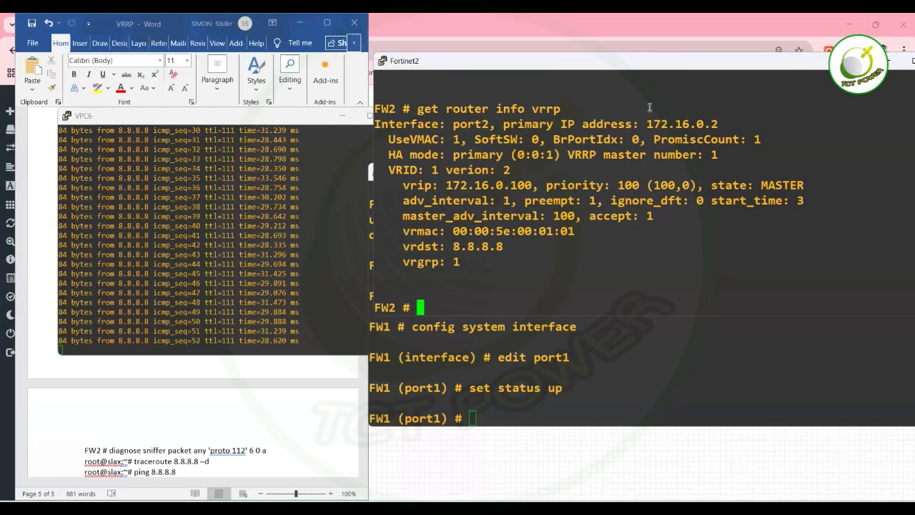
Recall the VRRP status command from FW2's history repeatedly, leaving the prompt cleared.
{"action": "key", "text": "Up"}
{"action": "key", "text": "Down"}
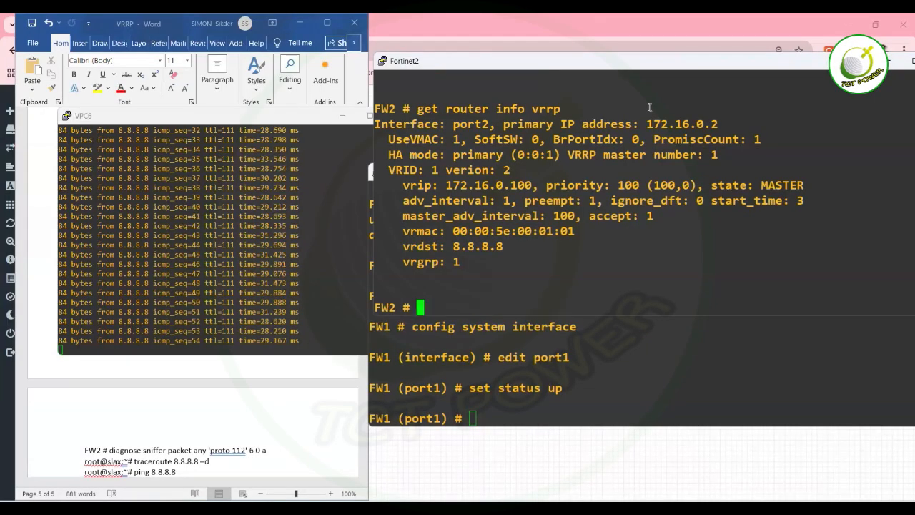
{"action": "key", "text": "Up"}
{"action": "key", "text": "Down"}
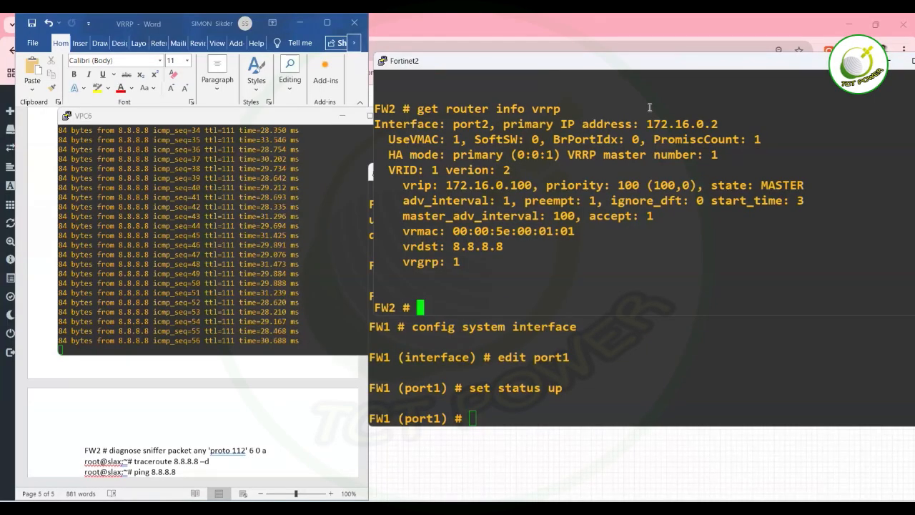
{"action": "key", "text": "Up"}
{"action": "key", "text": "Down"}
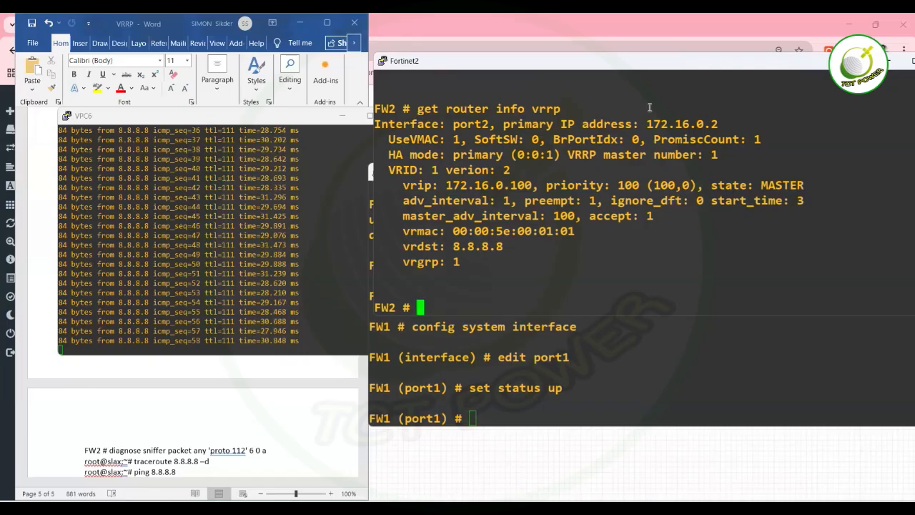
Type 'end' on FW1 to apply port1 coming back up.
{"action": "left_click", "coordinate": [642, 329]}
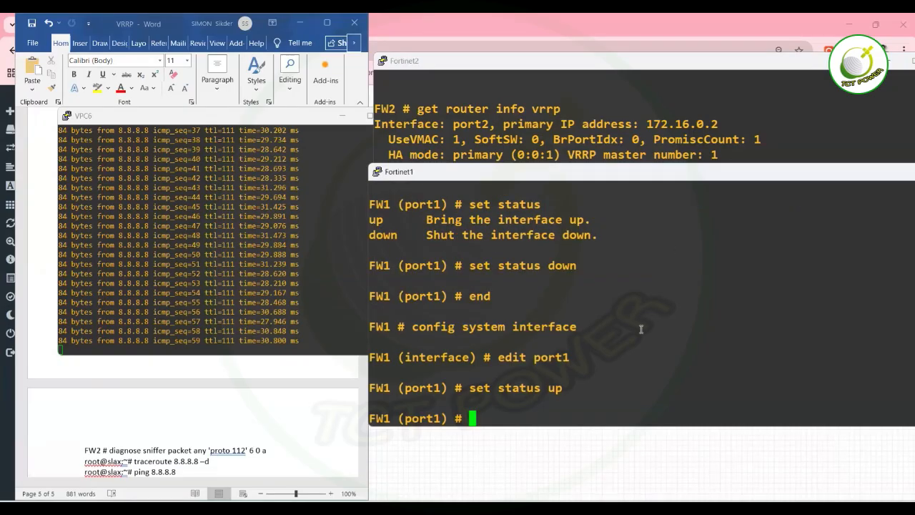
{"action": "type", "text": "end"}
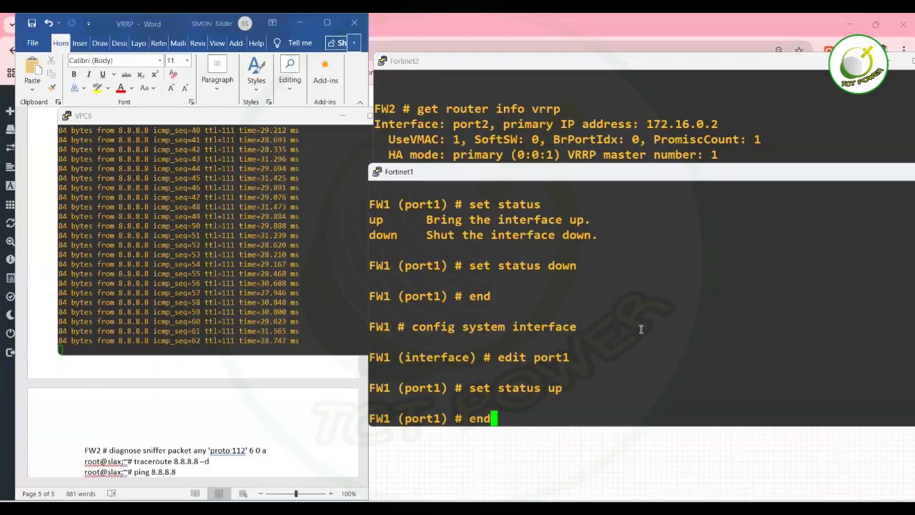
{"action": "key", "text": "Return"}
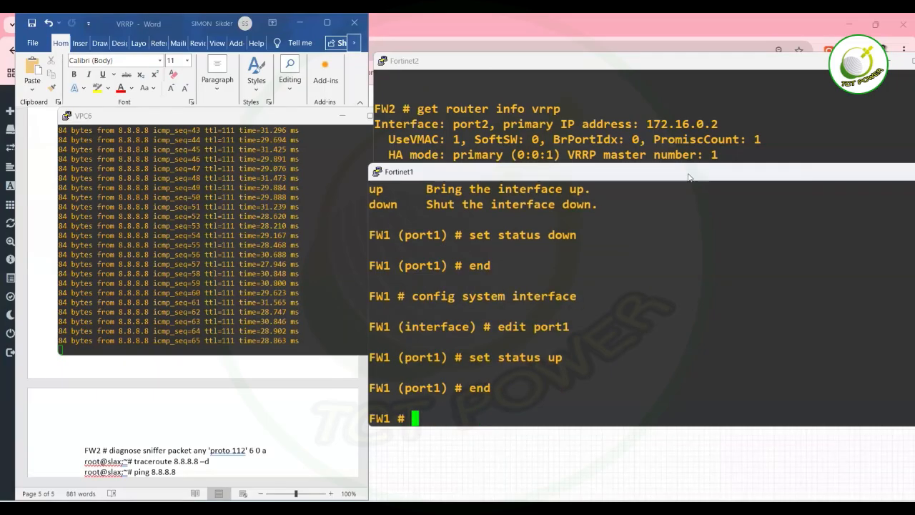
{"action": "left_click_drag", "start_coordinate": [689, 177], "coordinate": [648, 230]}
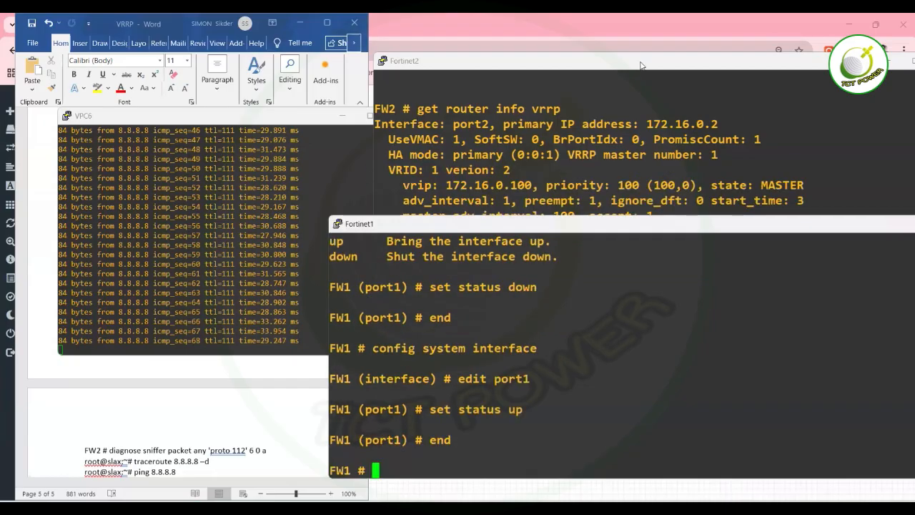
Rerun 'get router info vrrp' on FW2, which now shows BACKUP.
{"action": "left_click", "coordinate": [641, 61]}
{"action": "left_click_drag", "start_coordinate": [641, 61], "coordinate": [626, 23]}
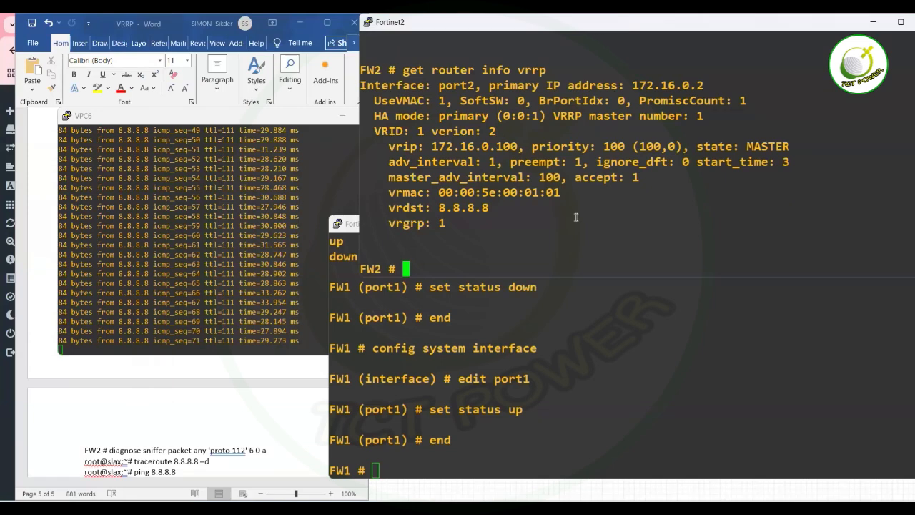
{"action": "key", "text": "Up"}
{"action": "key", "text": "Return"}
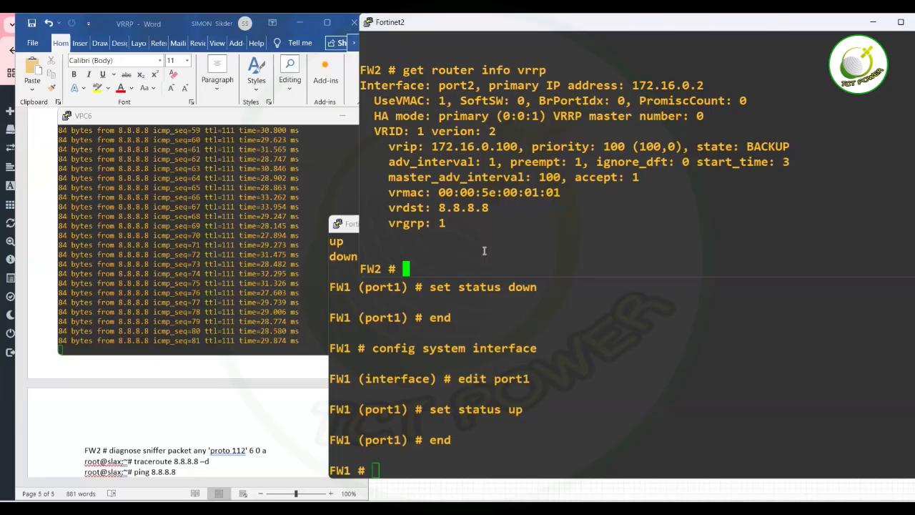
Run 'get router info vrrp' on FW1, confirming MASTER with priority 200 for 172.16.0.100.
{"action": "left_click", "coordinate": [436, 412]}
{"action": "type", "text": "get"}
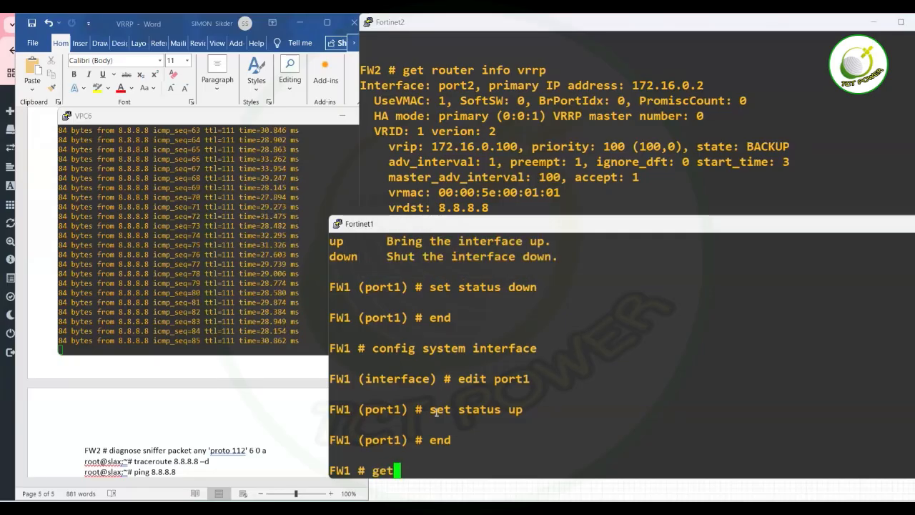
{"action": "type", "text": " router in"}
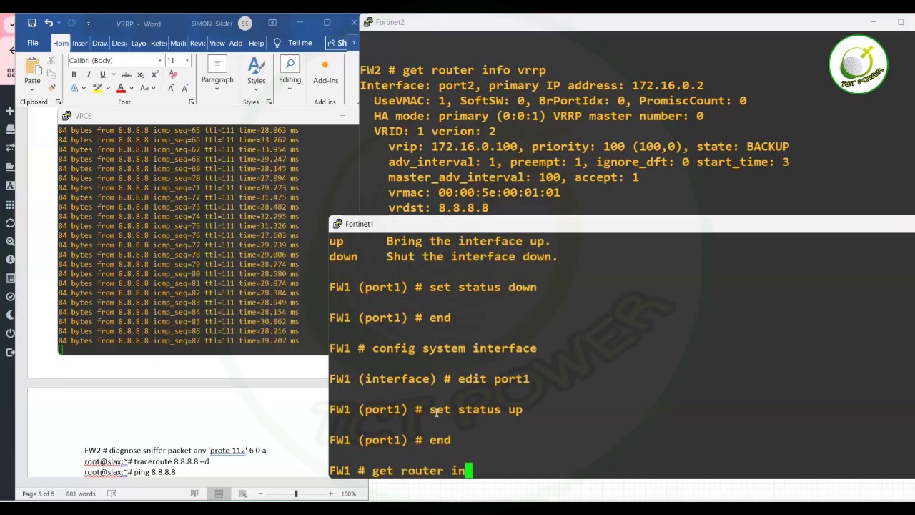
{"action": "type", "text": "fo vrrp"}
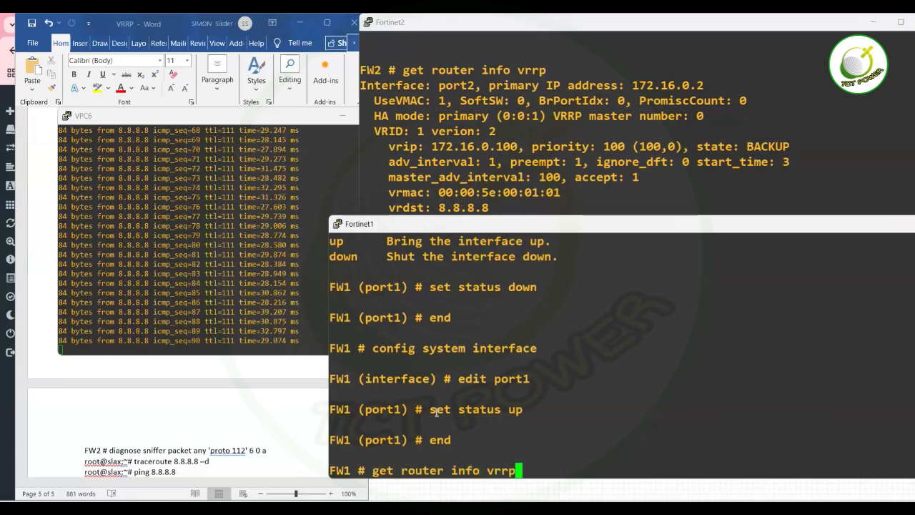
{"action": "key", "text": "Return"}
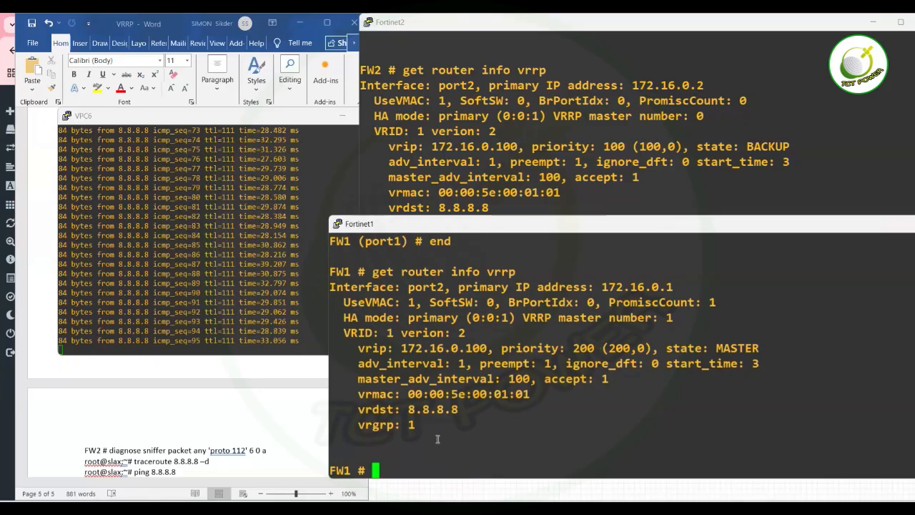
{"action": "type", "text": "config "}
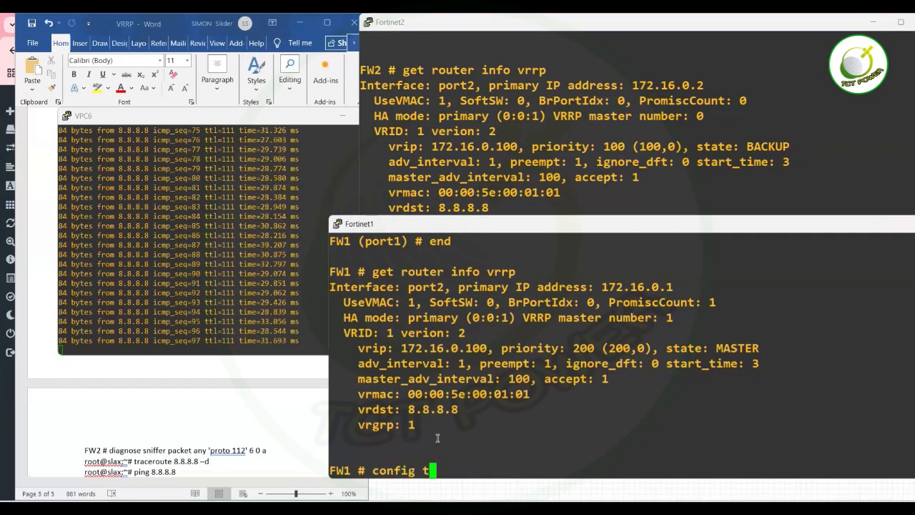
{"action": "type", "text": "system interface"}
Shut down FW1's port1 with 'set status down' and commit it with 'end'.
{"action": "key", "text": "Return"}
{"action": "type", "text": "edit port1"}
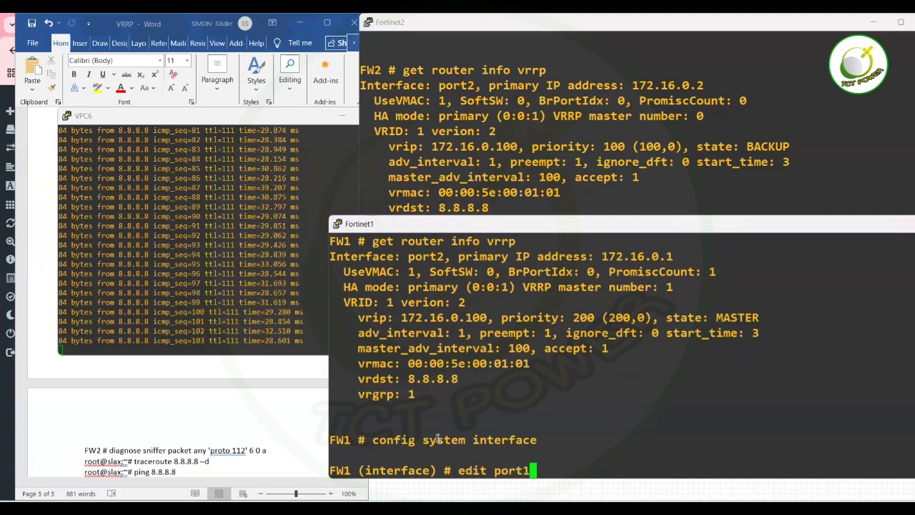
{"action": "key", "text": "Return"}
{"action": "type", "text": "s"}
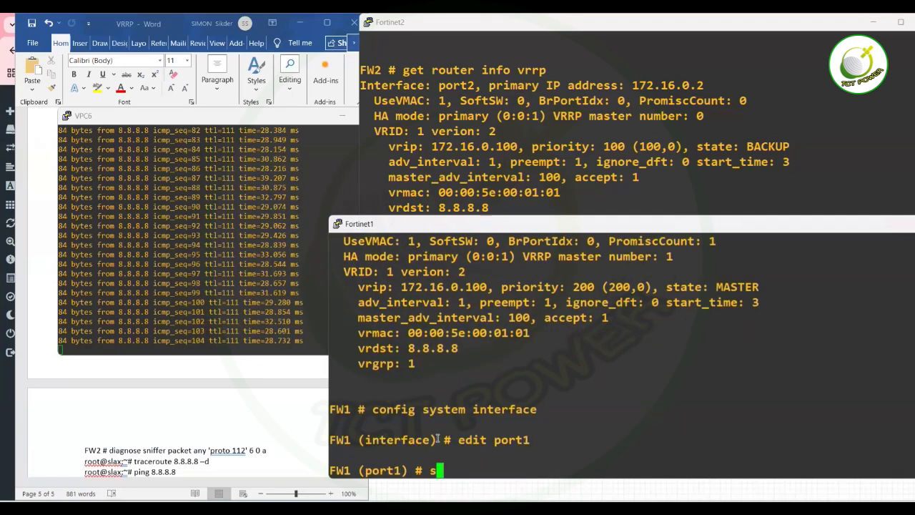
{"action": "type", "text": "et status down"}
{"action": "key", "text": "Return"}
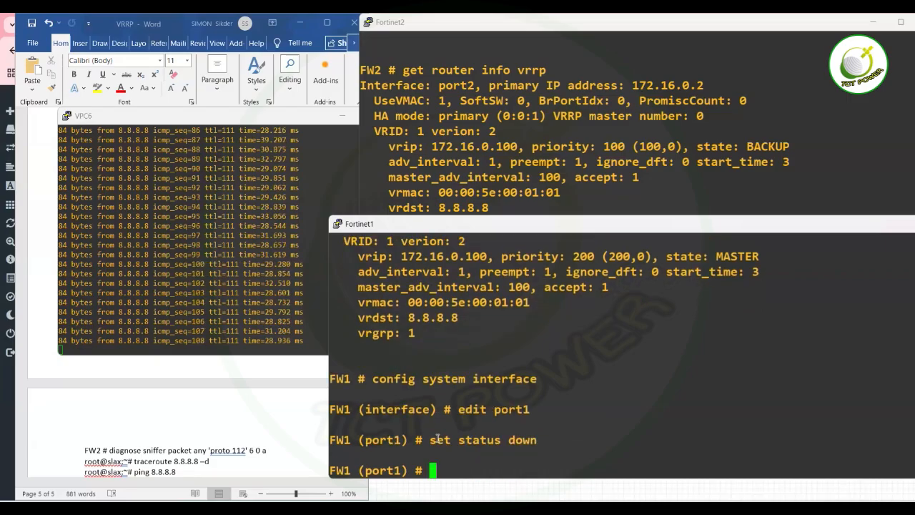
{"action": "left_click", "coordinate": [535, 190]}
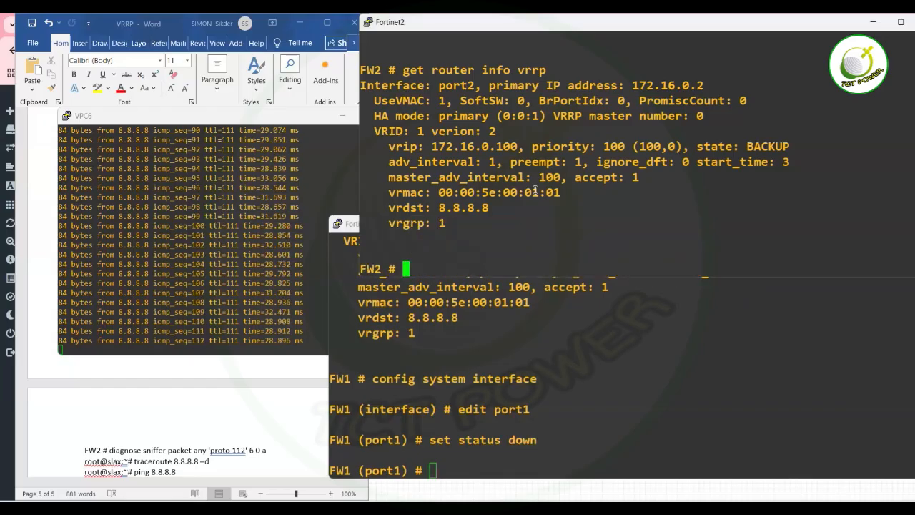
{"action": "key", "text": "Up"}
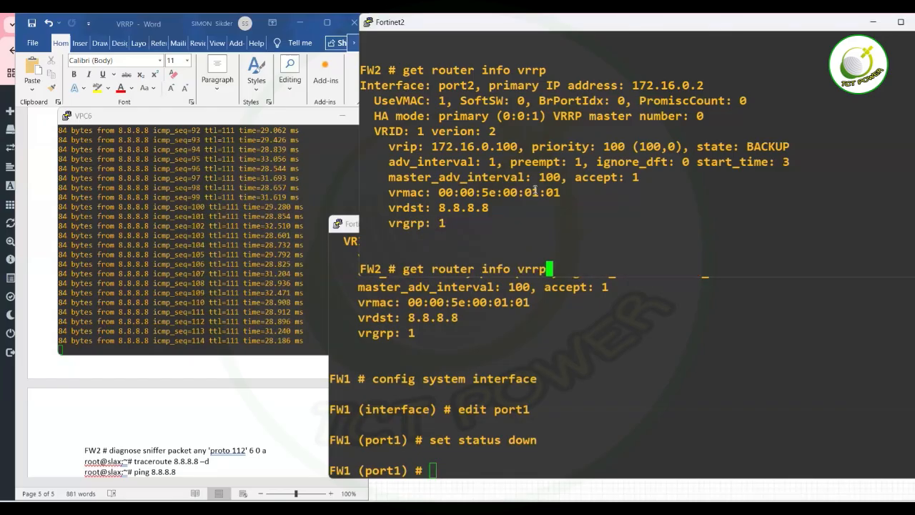
{"action": "key", "text": "Down"}
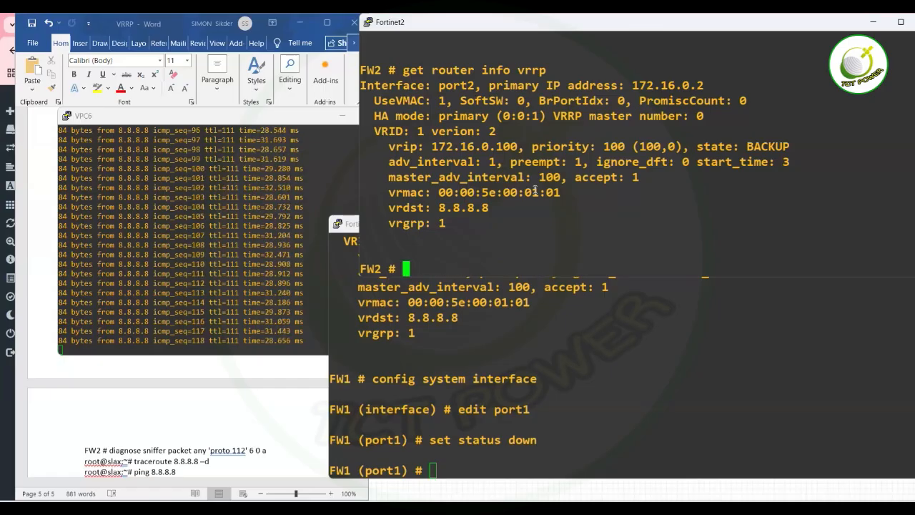
{"action": "left_click", "coordinate": [539, 329]}
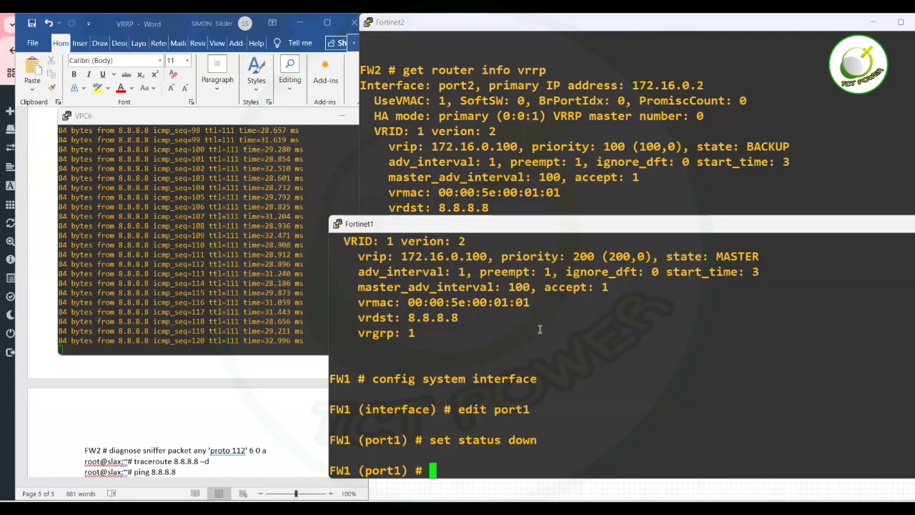
{"action": "type", "text": "end"}
{"action": "key", "text": "Return"}
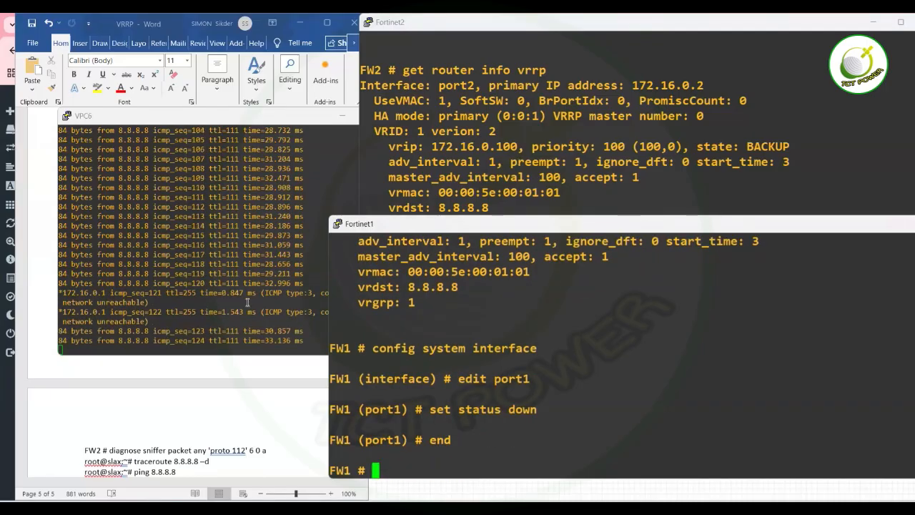
Check VPC6's ongoing ping and confirm via 'get router info vrrp' that FW2 is MASTER.
{"action": "left_click", "coordinate": [252, 282]}
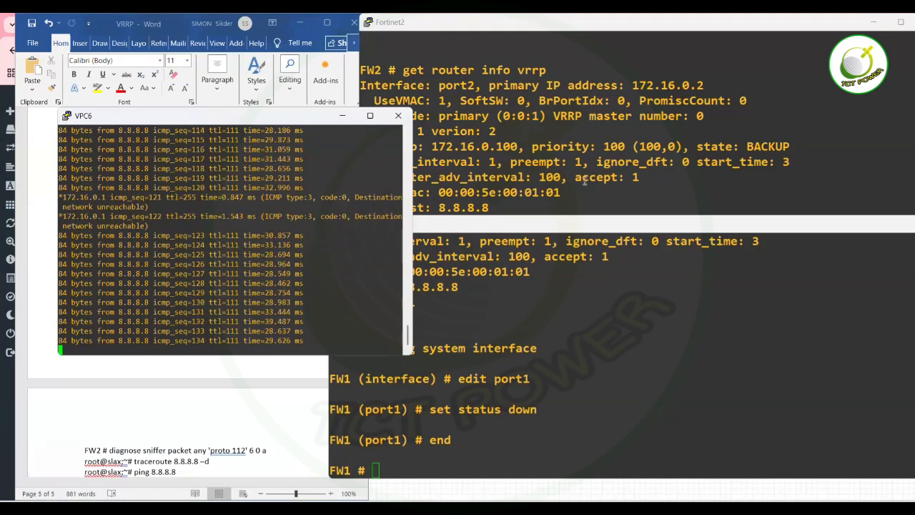
{"action": "left_click", "coordinate": [631, 70]}
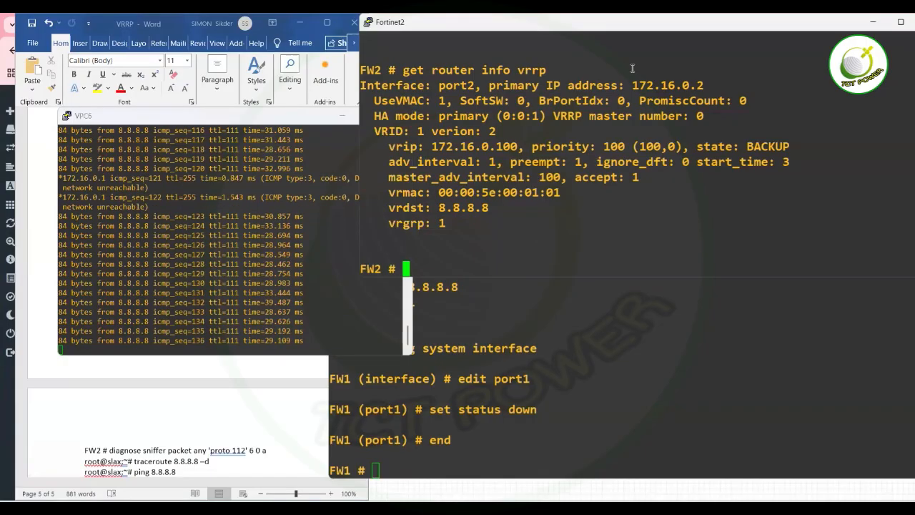
{"action": "key", "text": "Up"}
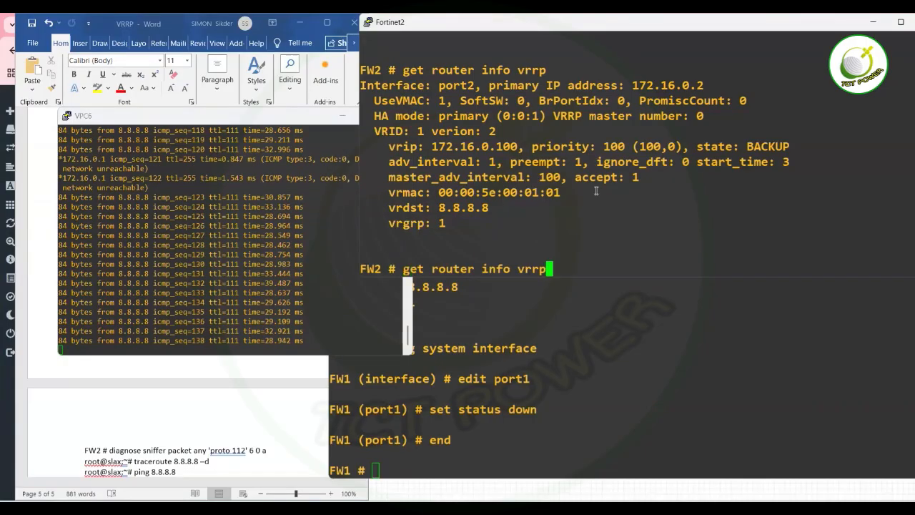
{"action": "key", "text": "Return"}
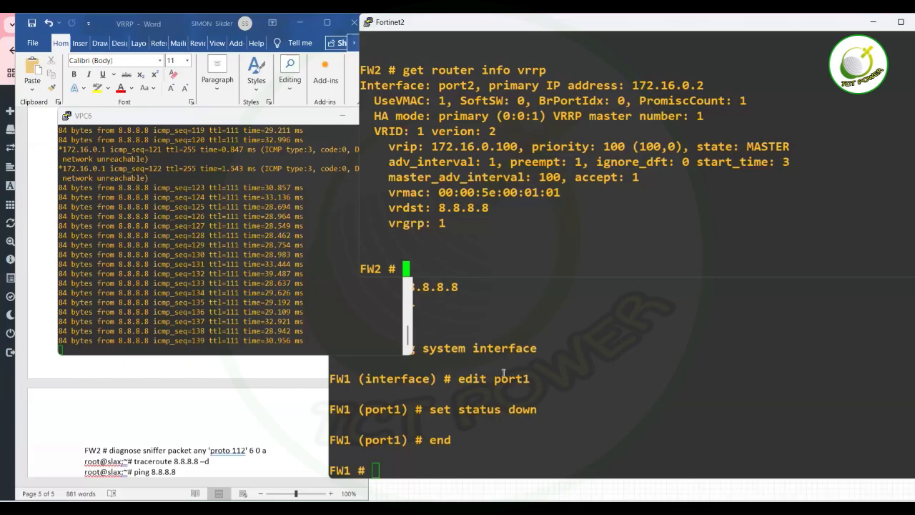
{"action": "left_click", "coordinate": [496, 381]}
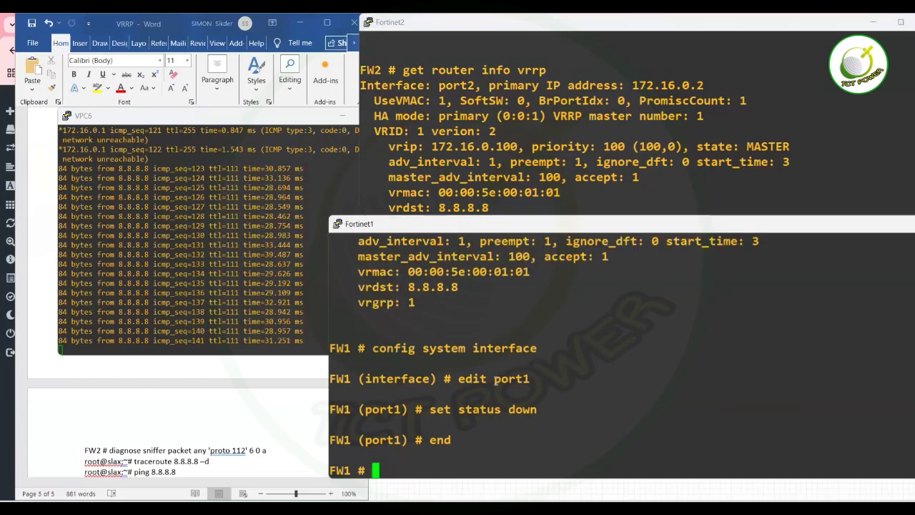
On FW1, set port1 'status up' under config system interface and commit with 'end'.
{"action": "type", "text": "config t"}
{"action": "key", "text": "Return"}
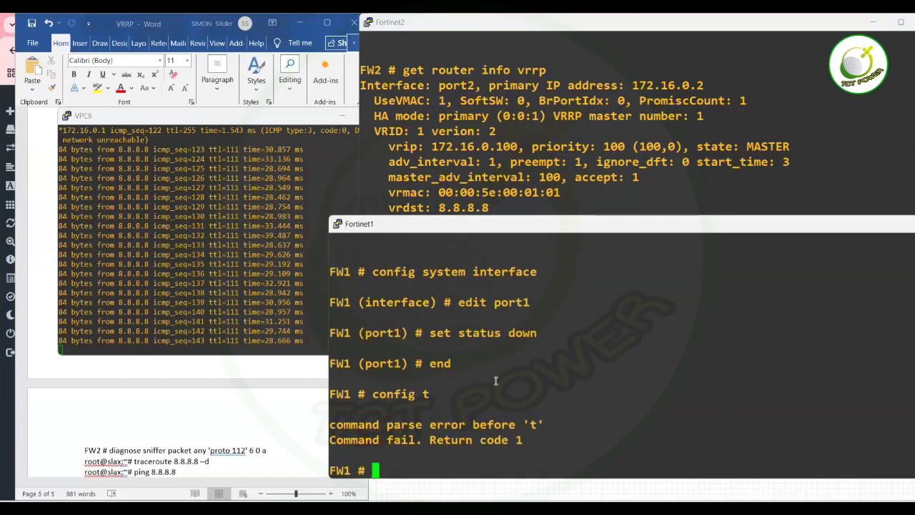
{"action": "type", "text": "config system i"}
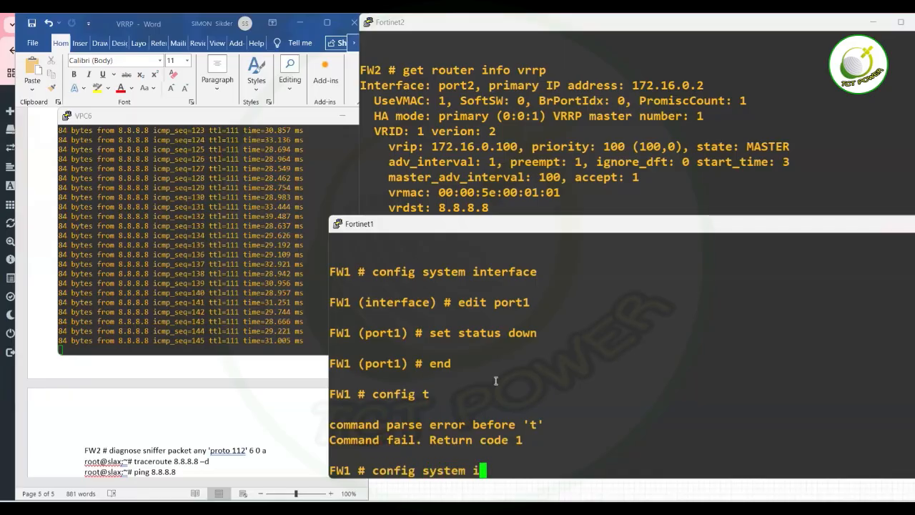
{"action": "type", "text": "nterface"}
{"action": "key", "text": "Return"}
{"action": "type", "text": "edit port1"}
{"action": "key", "text": "Return"}
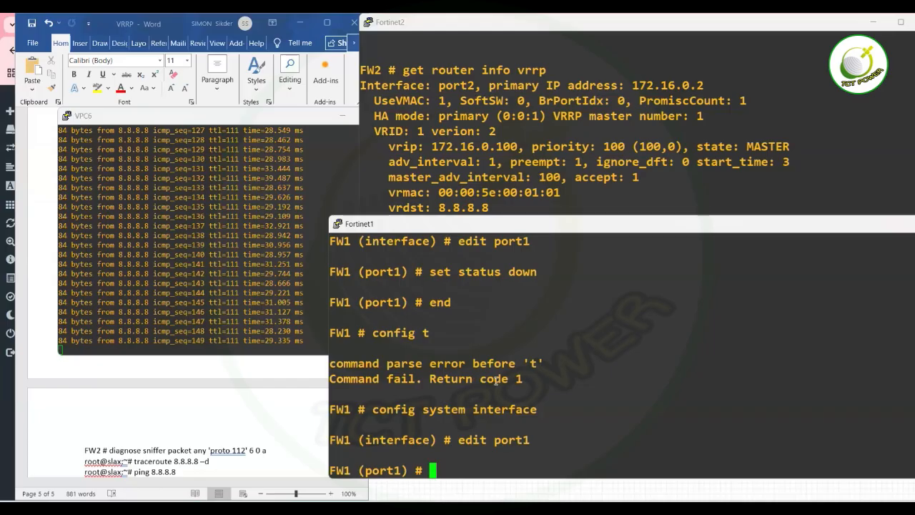
{"action": "type", "text": "set "}
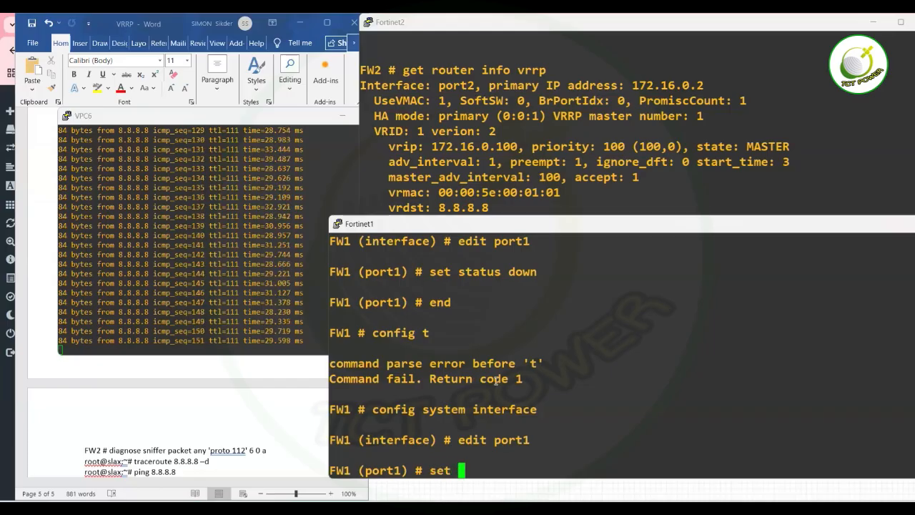
{"action": "type", "text": "status "}
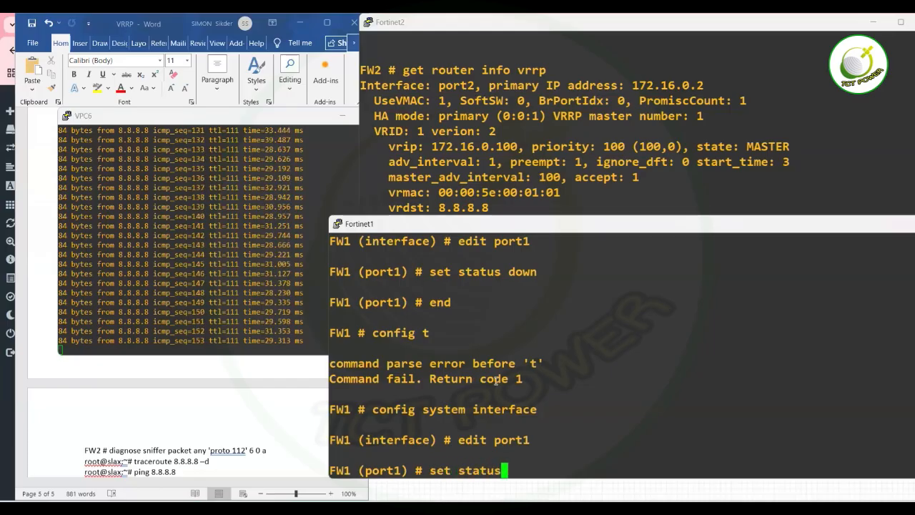
{"action": "type", "text": "p"}
{"action": "key", "text": "BackSpace"}
{"action": "type", "text": "up"}
{"action": "key", "text": "Return"}
{"action": "type", "text": "en"}
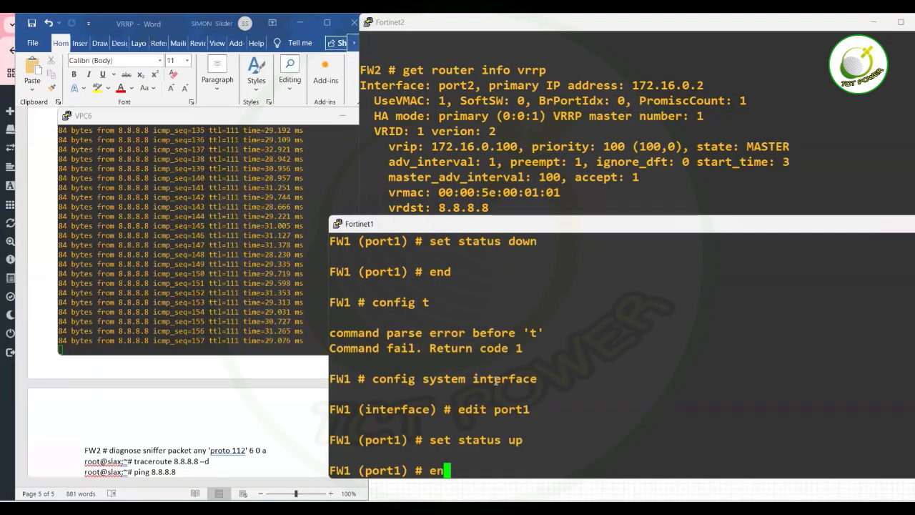
{"action": "type", "text": "d"}
{"action": "key", "text": "Return"}
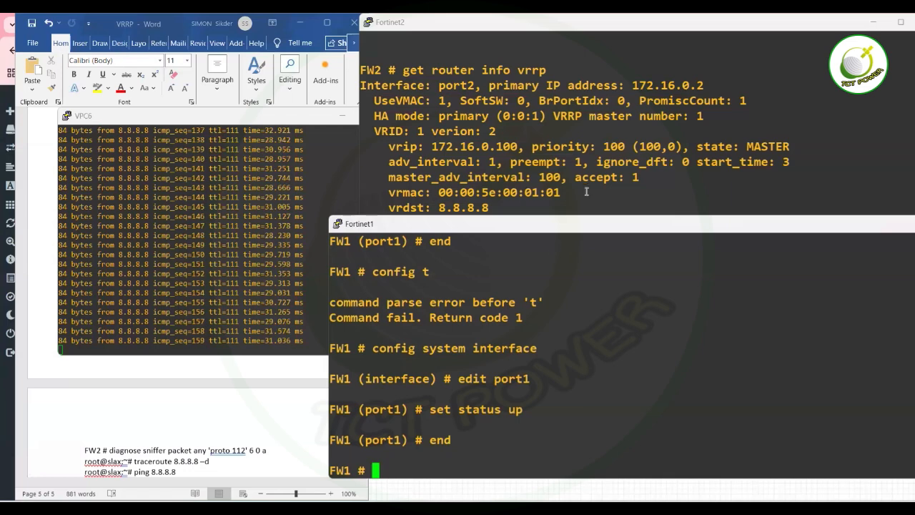
Rerun 'get router info vrrp' on FW2, confirming it has dropped back to BACKUP.
{"action": "left_click", "coordinate": [587, 190]}
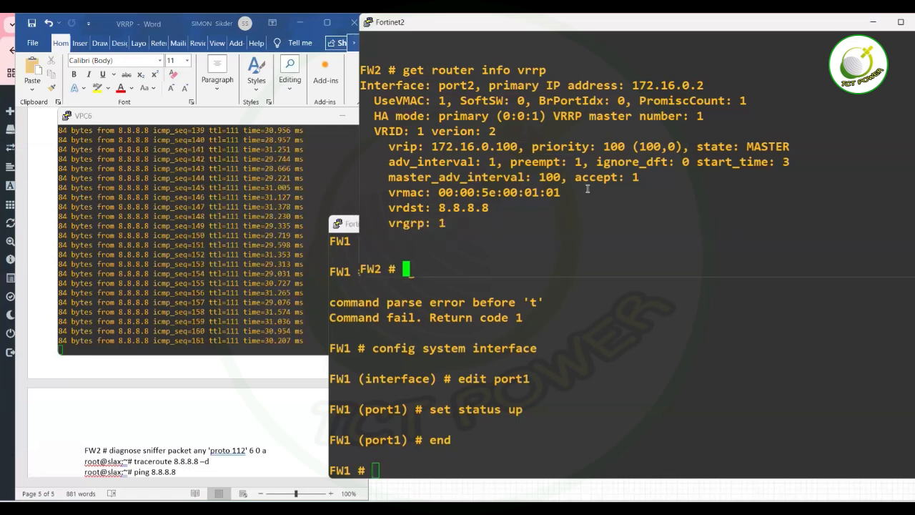
{"action": "key", "text": "Up"}
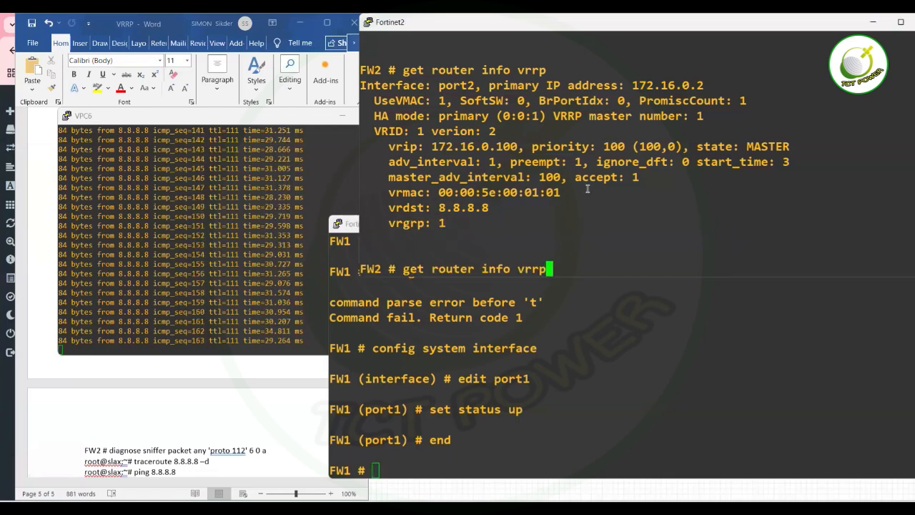
{"action": "key", "text": "Return"}
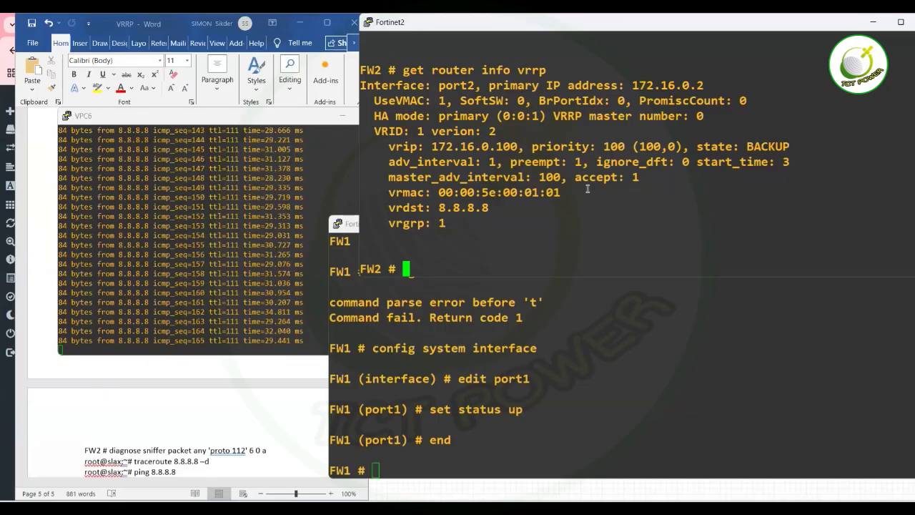
{"action": "left_click", "coordinate": [467, 358]}
{"action": "type", "text": "e"}
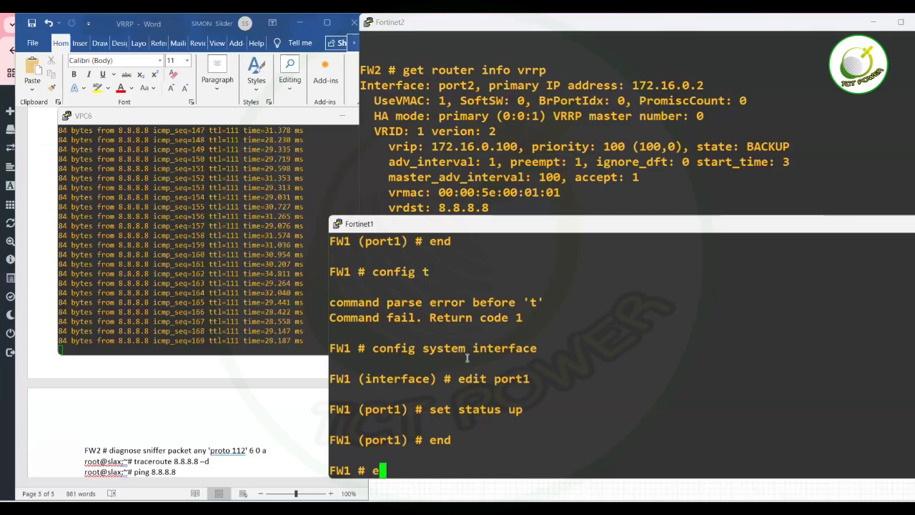
{"action": "type", "text": "nd"}
{"action": "key", "text": "Return"}
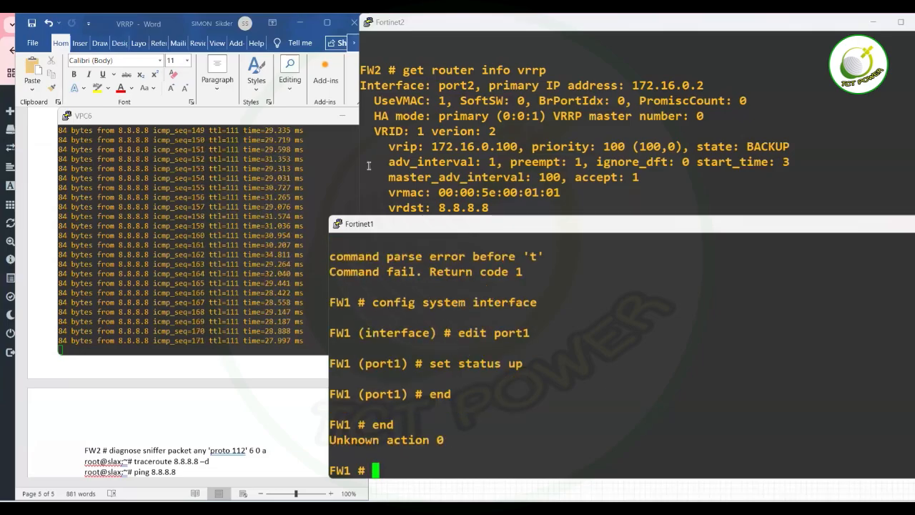
Bring the VPC6 console forward to confirm the 8.8.8.8 ping keeps replying, reaching sequence 258.
{"action": "left_click", "coordinate": [238, 213]}
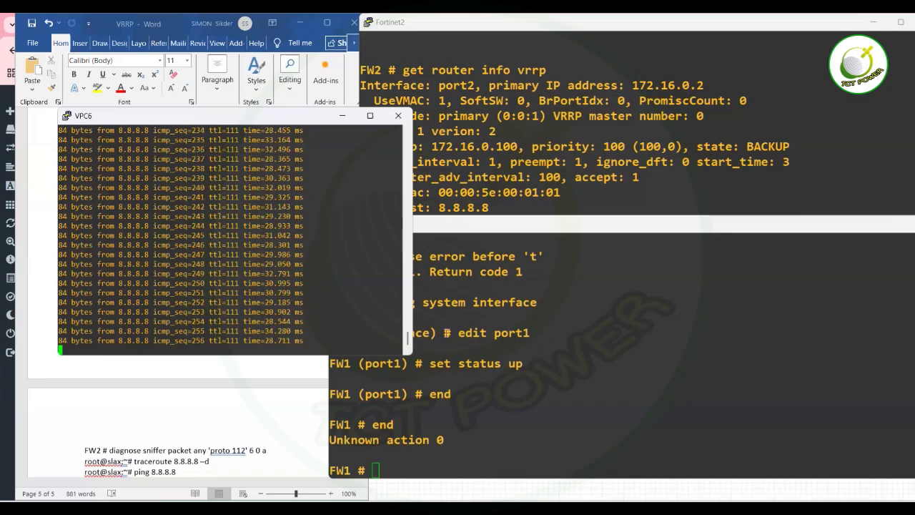
{"action": "mouse_move", "coordinate": [565, 508]}
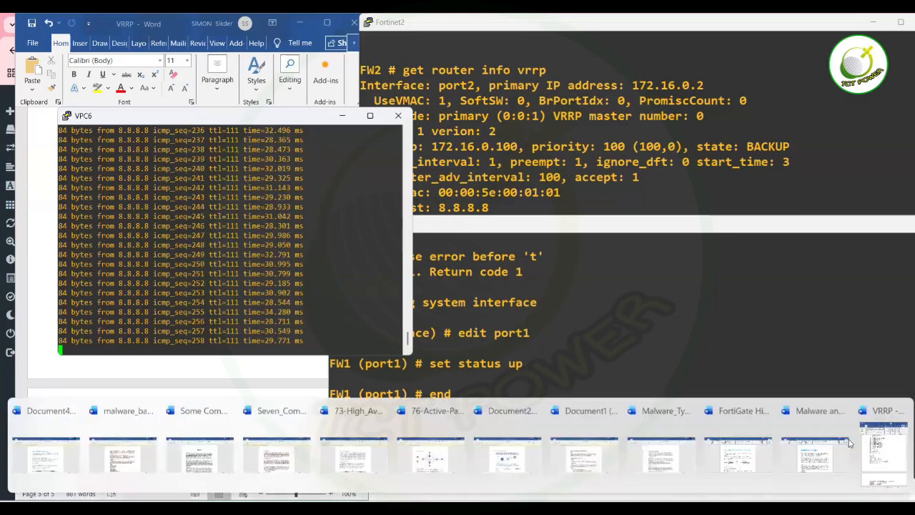